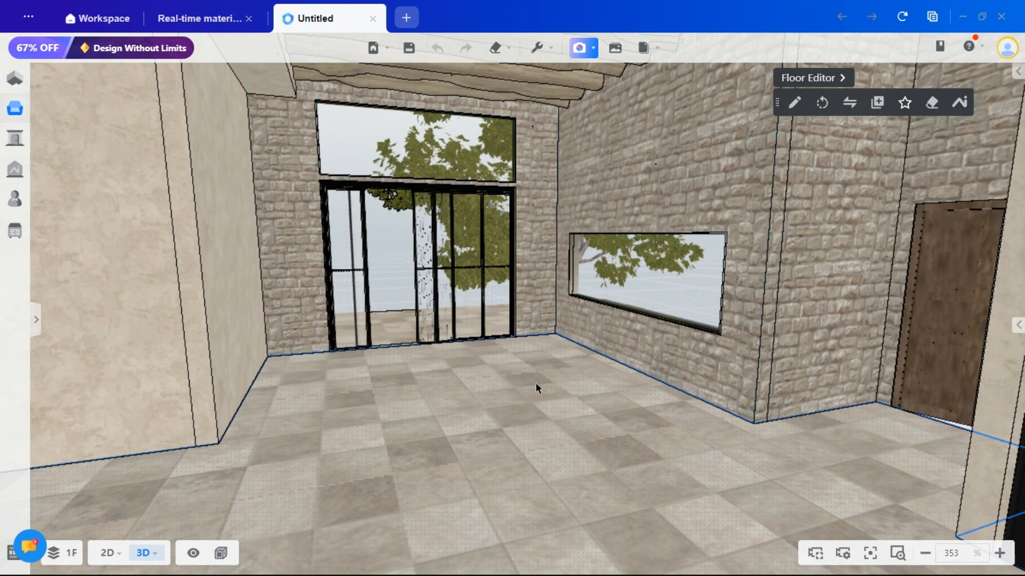
Examine the kitchen area from inside and above, including the stone walls, ceiling beams, glass doors and long window.
scroll(529, 423, down, 3)
mouse_move(505, 463)
mouse_down()
mouse_move(513, 466)
mouse_move(484, 469)
mouse_move(512, 469)
mouse_up()
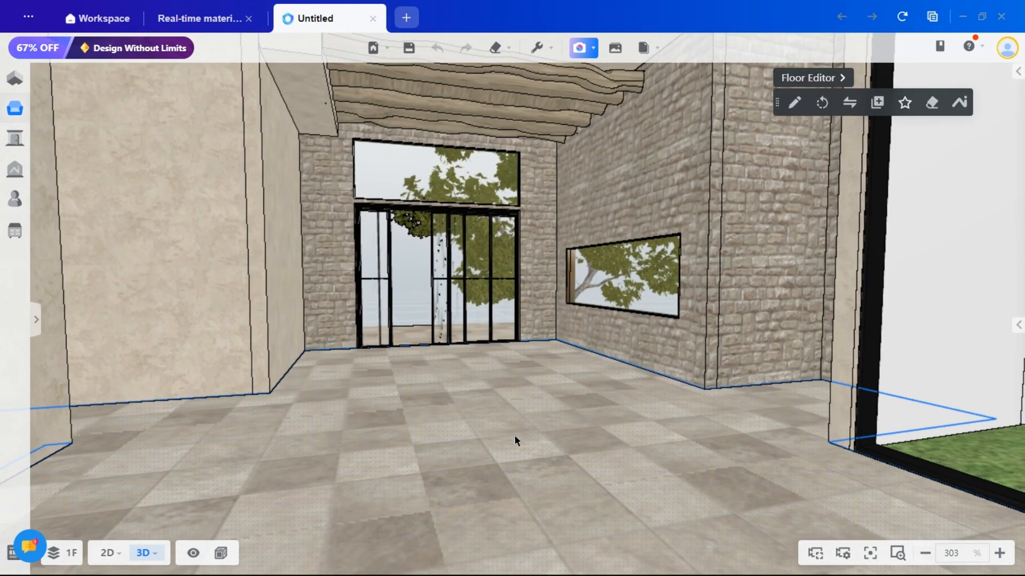
scroll(519, 395, up, 5)
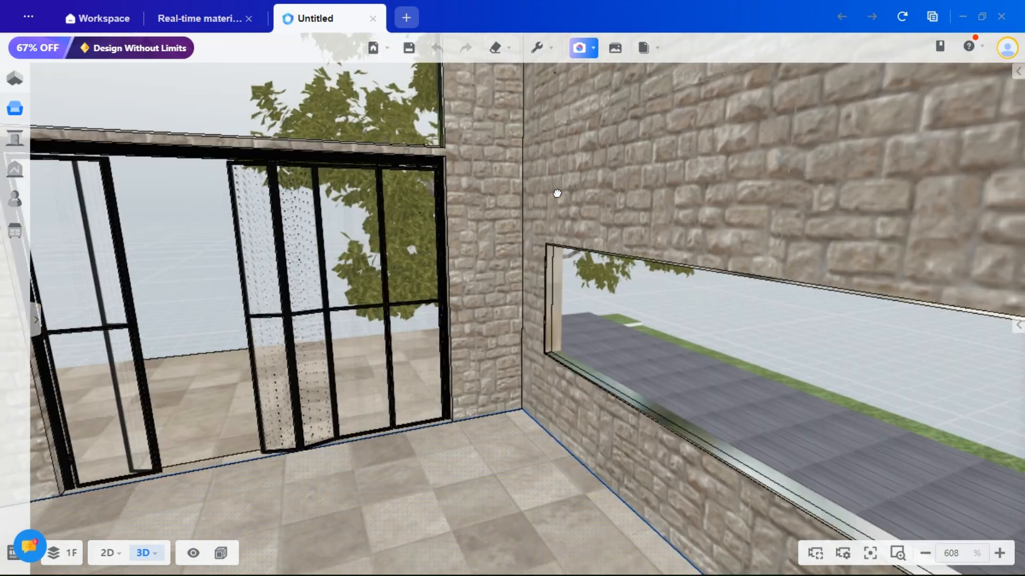
drag(554, 192, 555, 247)
scroll(553, 246, down, 2)
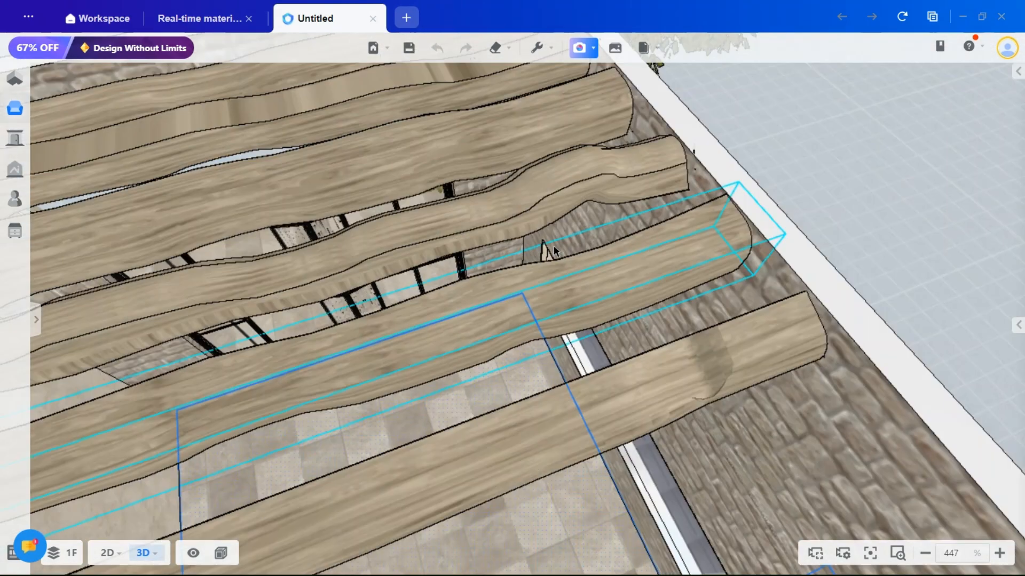
scroll(412, 389, down, 3)
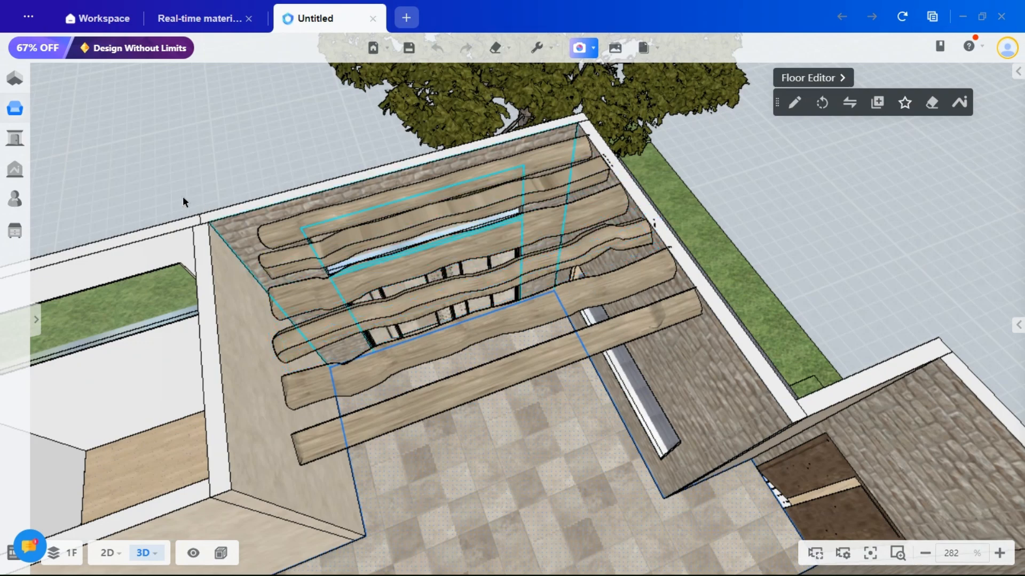
drag(183, 197, 555, 416)
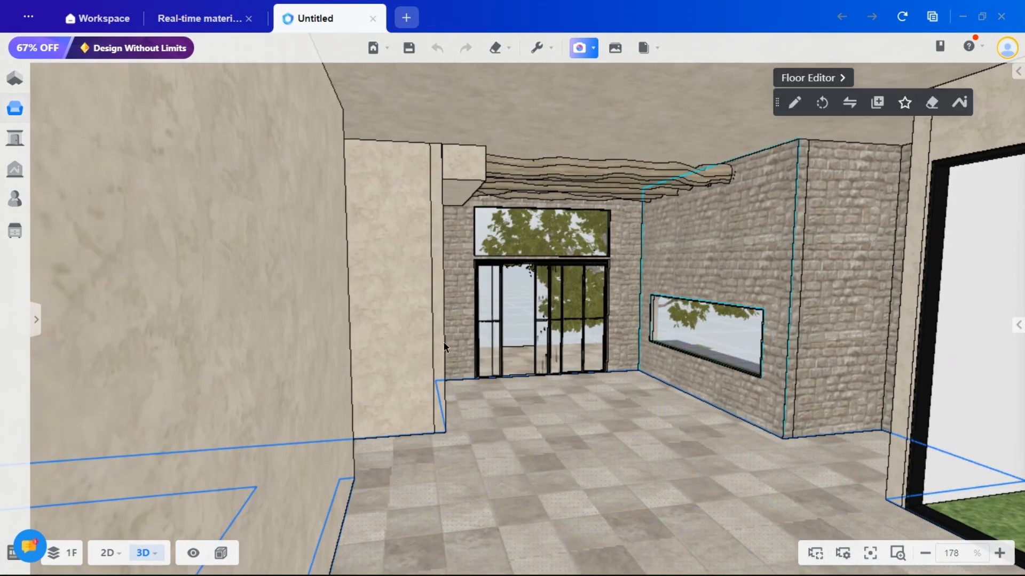
drag(646, 422, 186, 344)
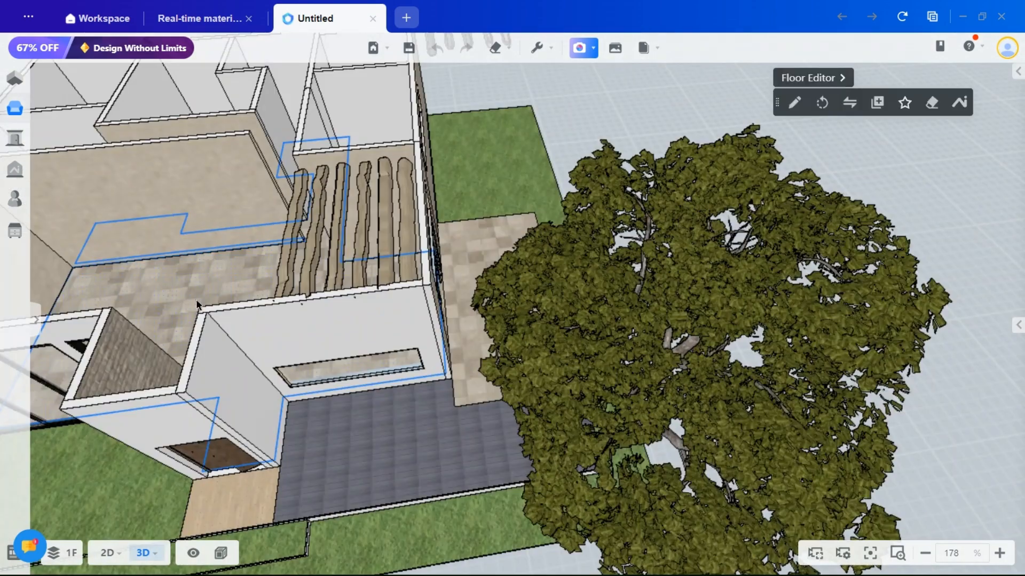
right_drag(336, 334, 472, 355)
scroll(472, 355, up, 5)
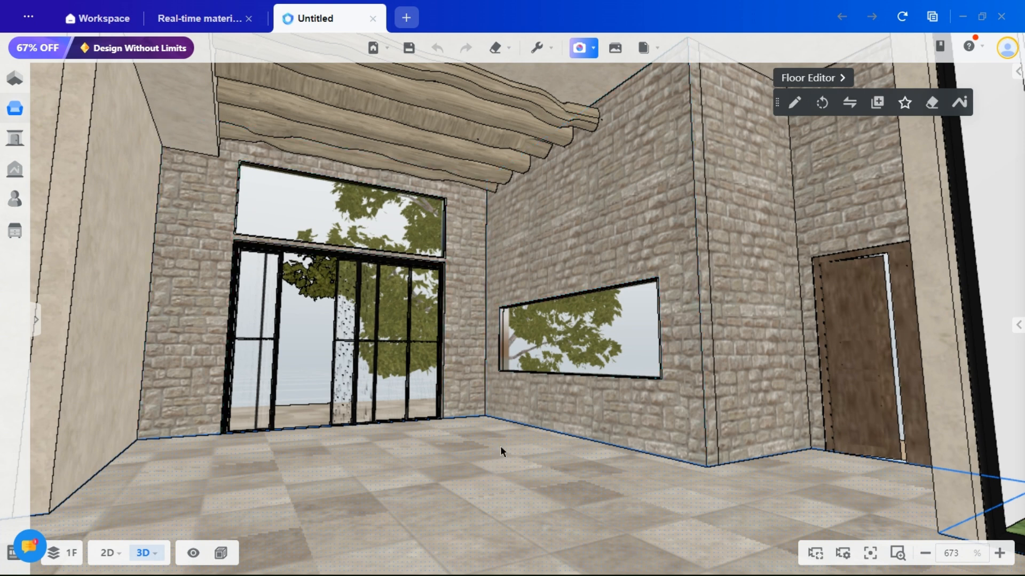
mouse_move(500, 446)
mouse_down()
mouse_move(492, 476)
mouse_move(491, 462)
mouse_up()
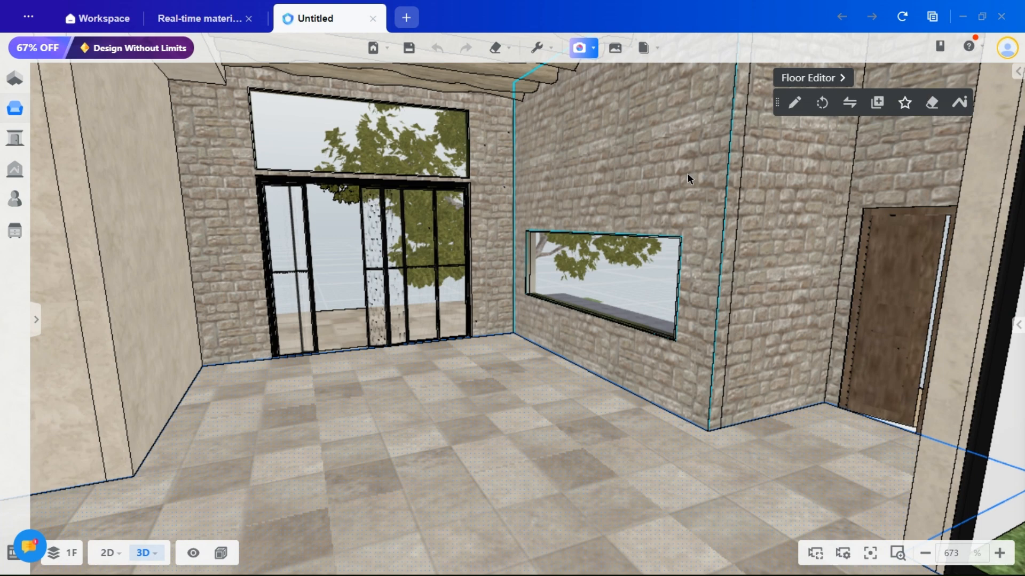
scroll(537, 360, down, 4)
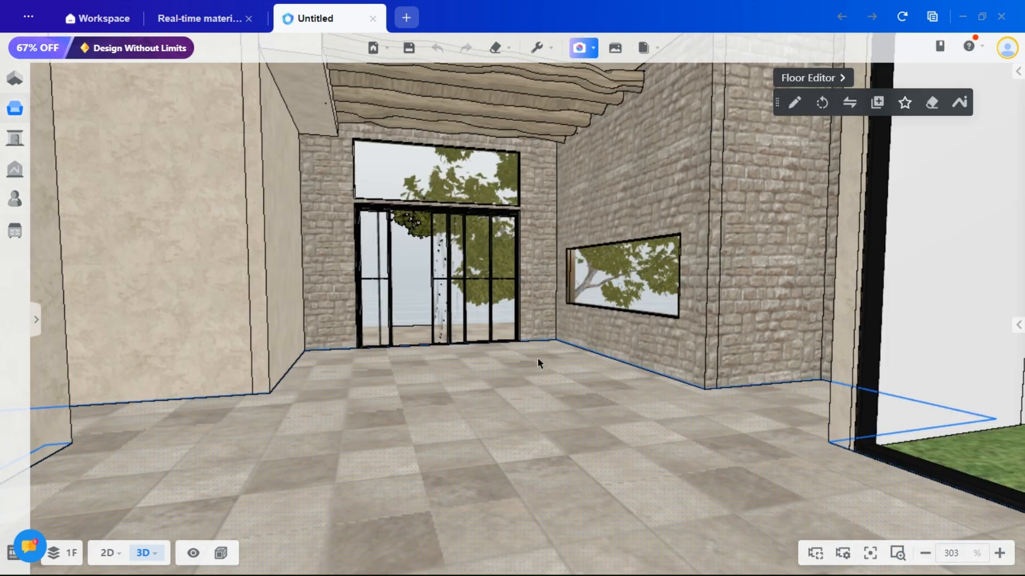
drag(537, 359, 488, 453)
scroll(452, 409, down, 1)
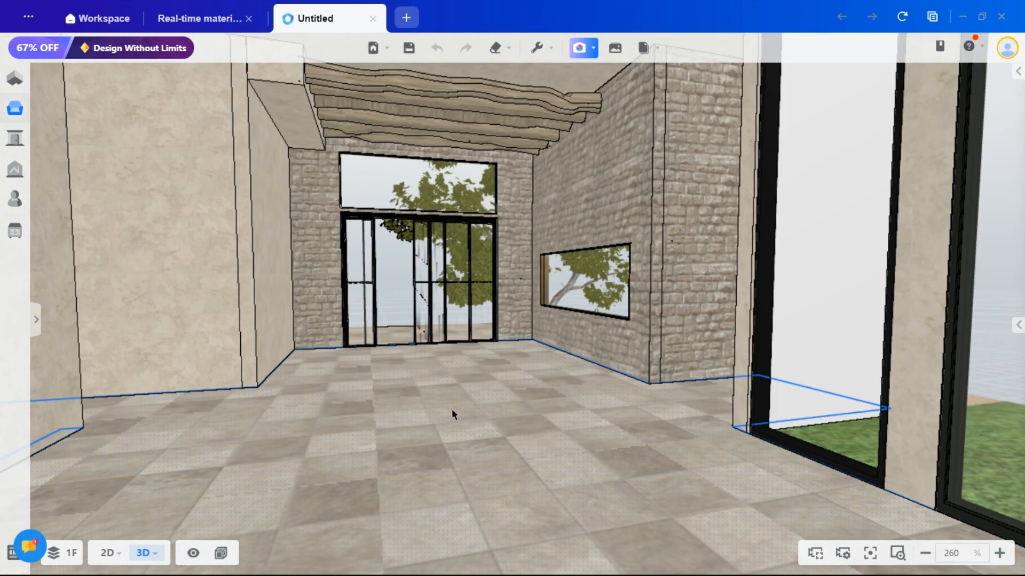
drag(457, 402, 530, 389)
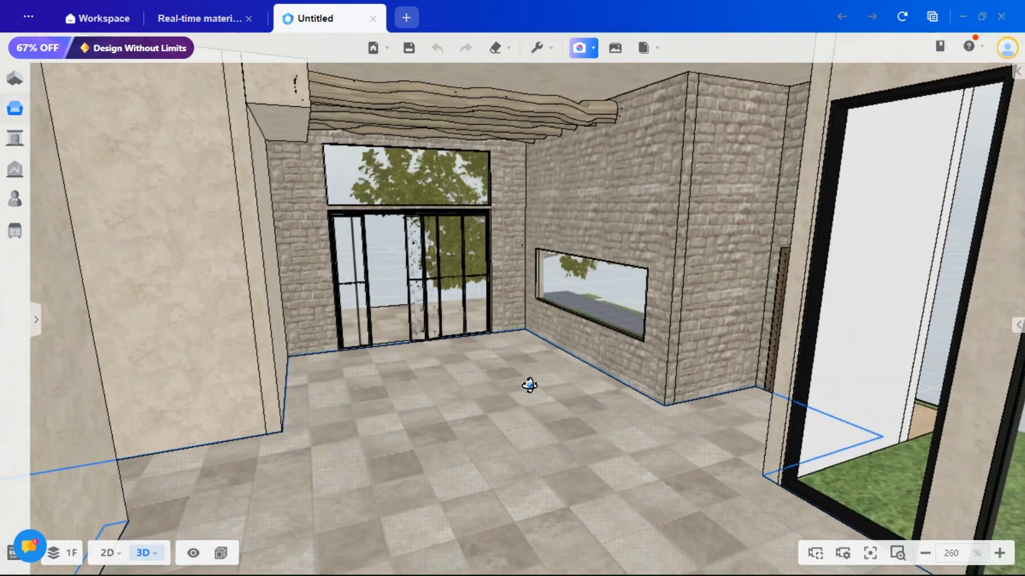
scroll(663, 293, up, 6)
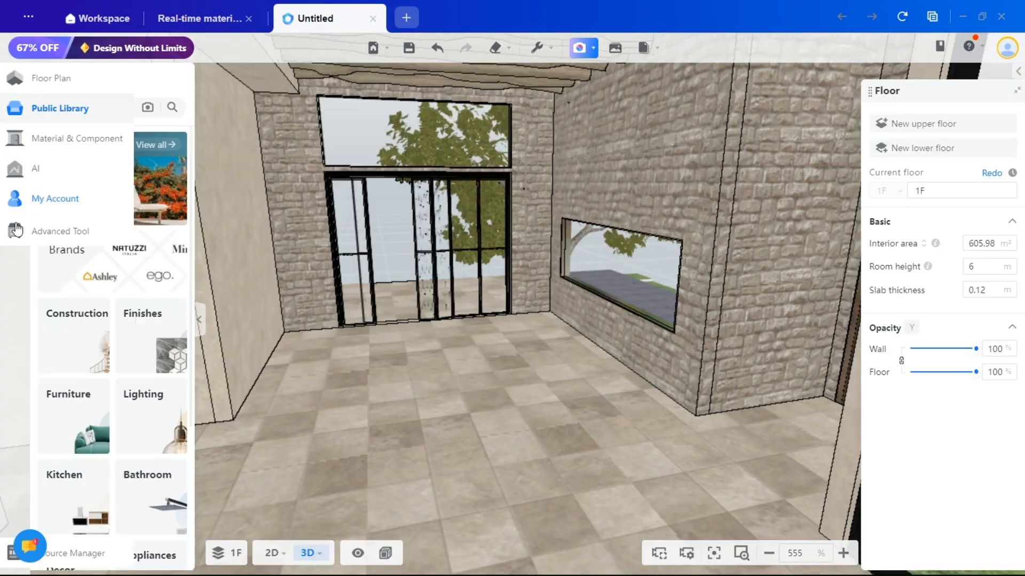
Open the Kitchen & Bath design tool to furnish the stone wall with the long window.
click(15, 232)
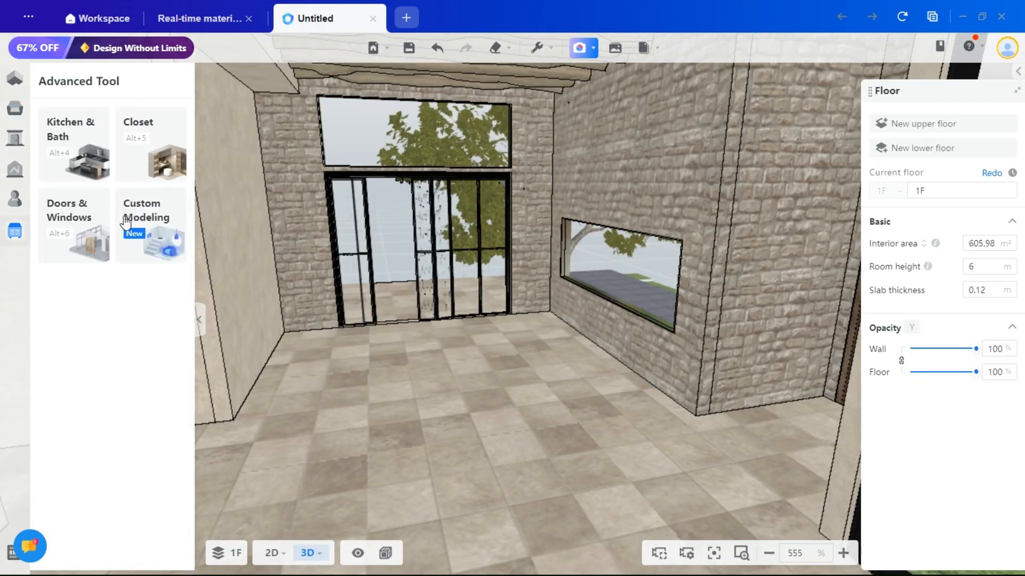
click(70, 173)
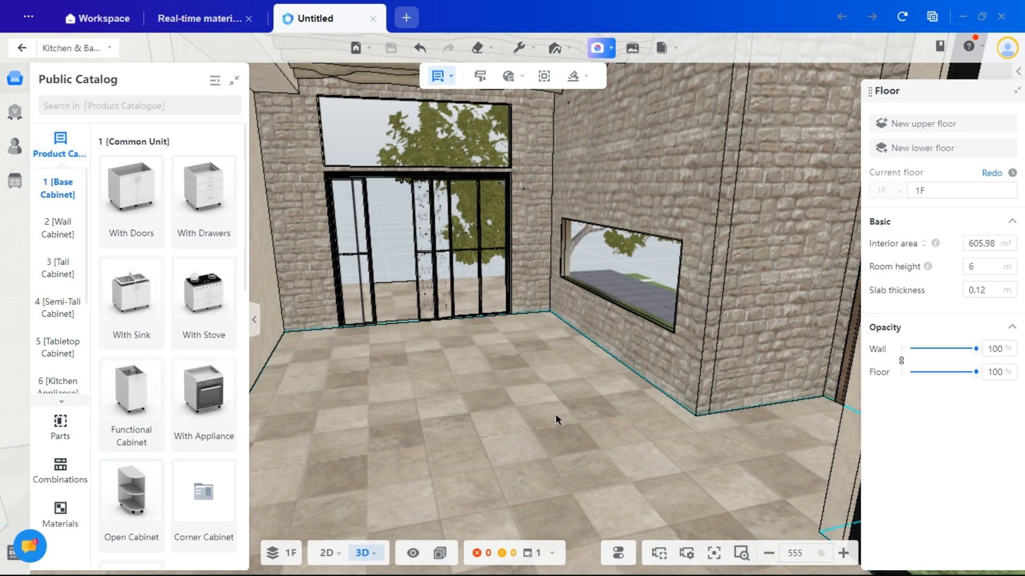
right_drag(457, 367, 592, 395)
scroll(592, 395, up, 3)
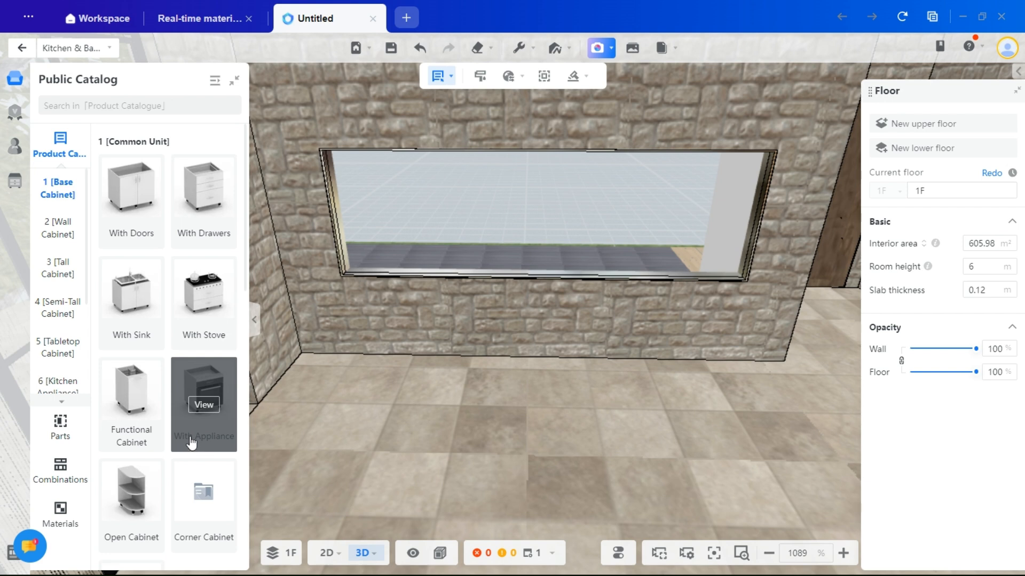
Browse the product catalogue categories for wall, tall, semi-tall and tabletop cabinets, kitchen appliances, bathroom cabinets and auxiliaries.
click(69, 229)
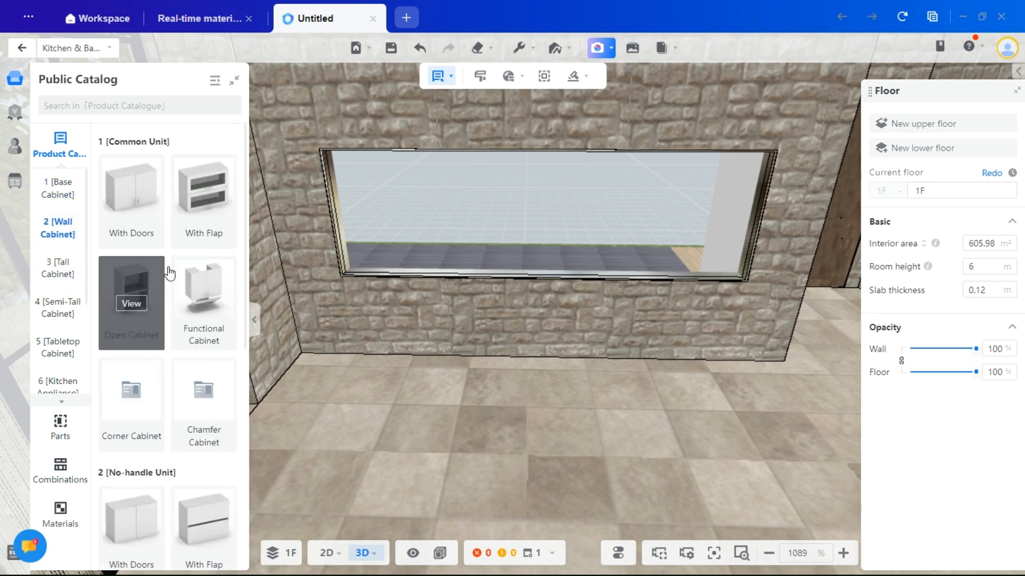
scroll(167, 277, down, 3)
click(77, 271)
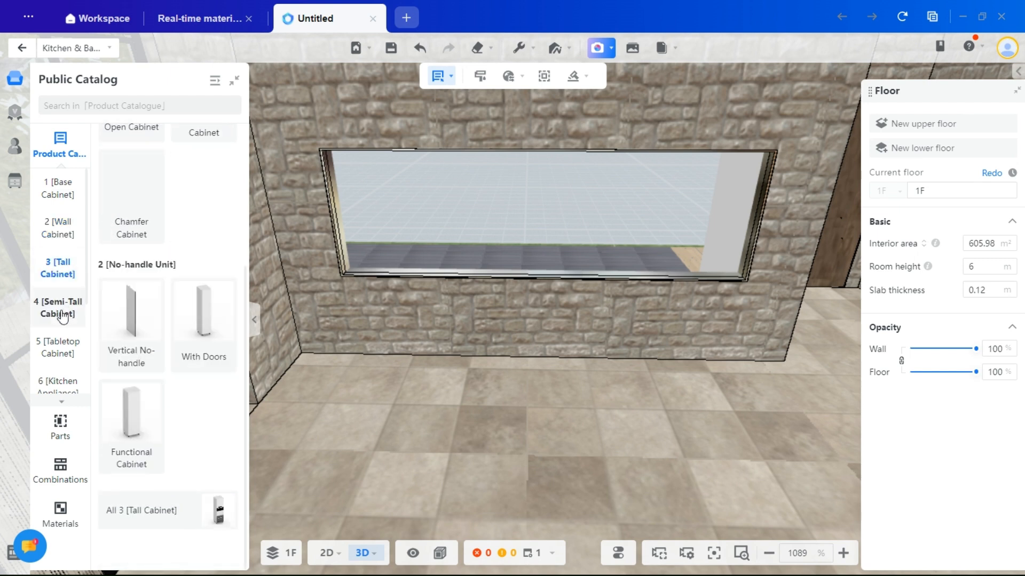
click(60, 315)
click(64, 348)
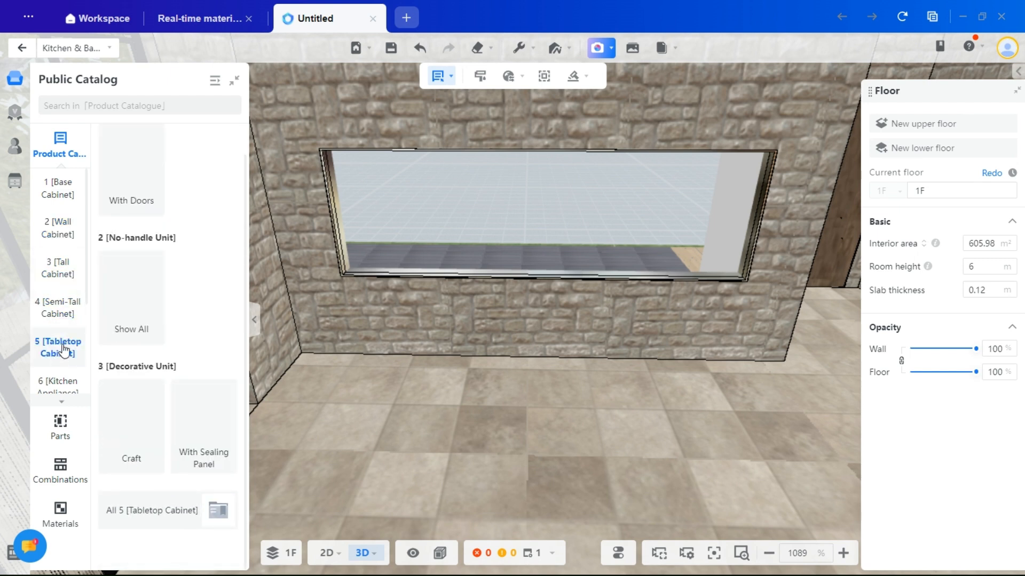
scroll(58, 299, down, 3)
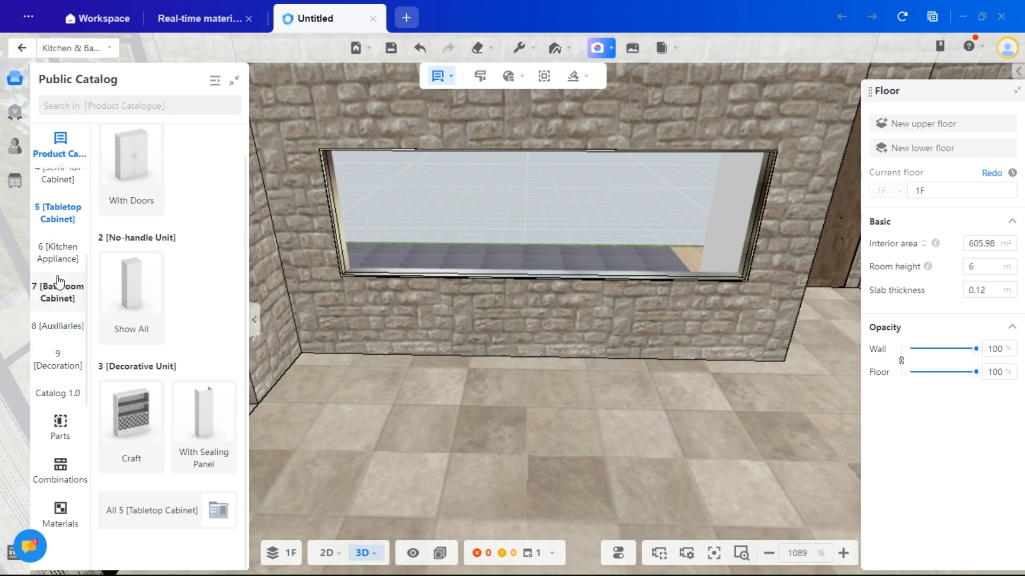
click(57, 254)
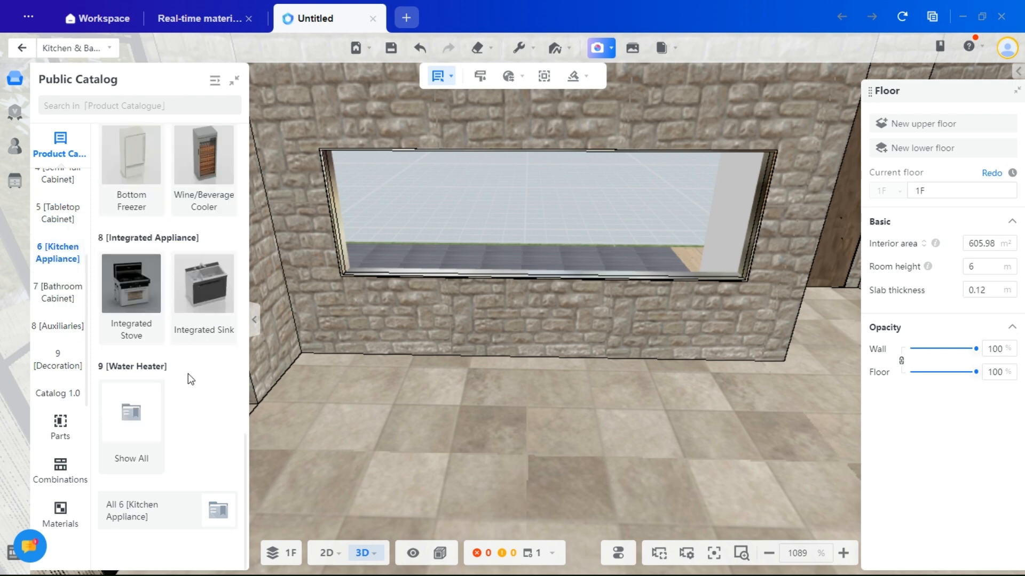
click(54, 309)
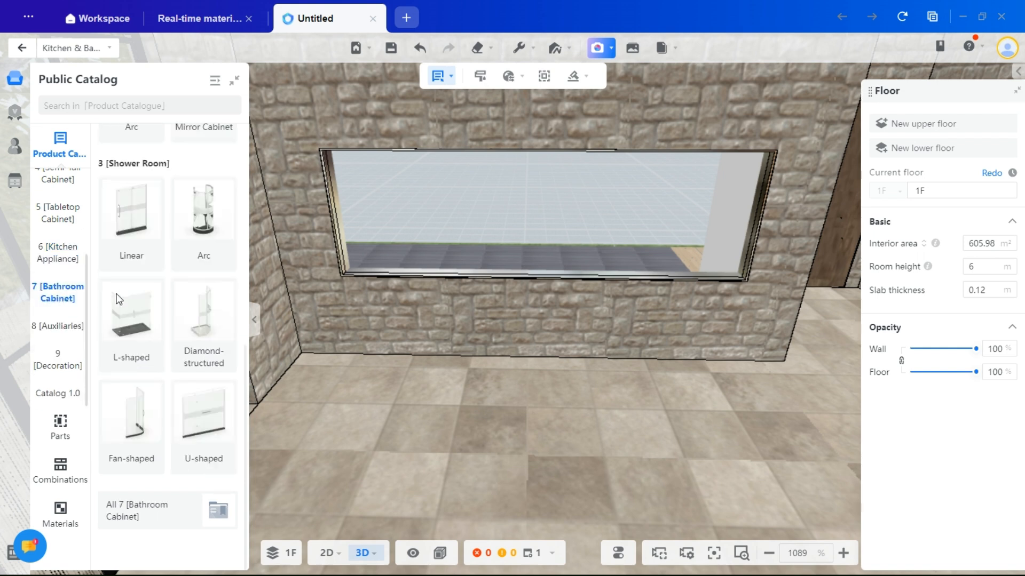
click(58, 320)
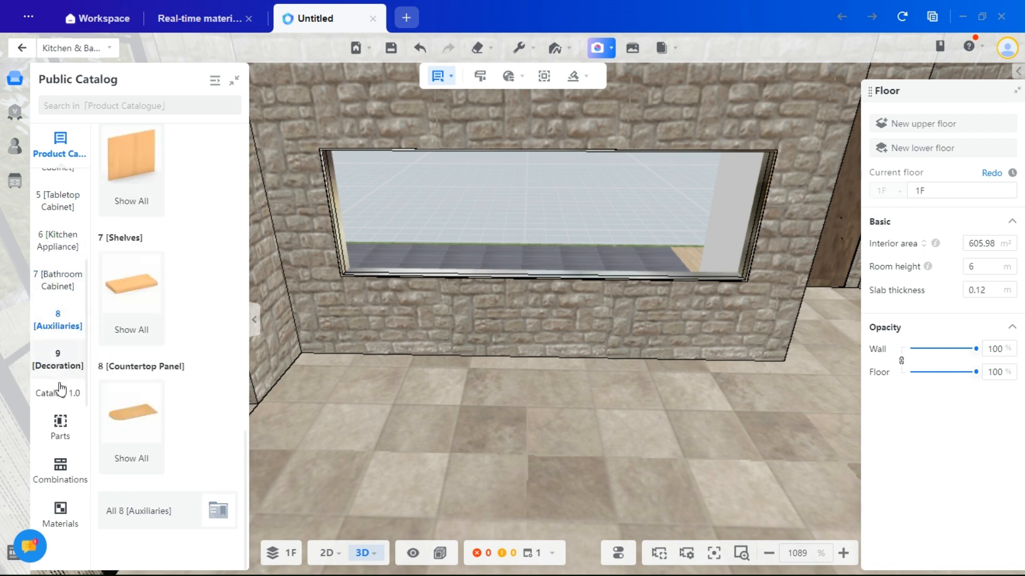
scroll(62, 320, up, 3)
Place a Double-drawer Sink Base Cabinet from the common base units against the stone wall below the window.
click(59, 191)
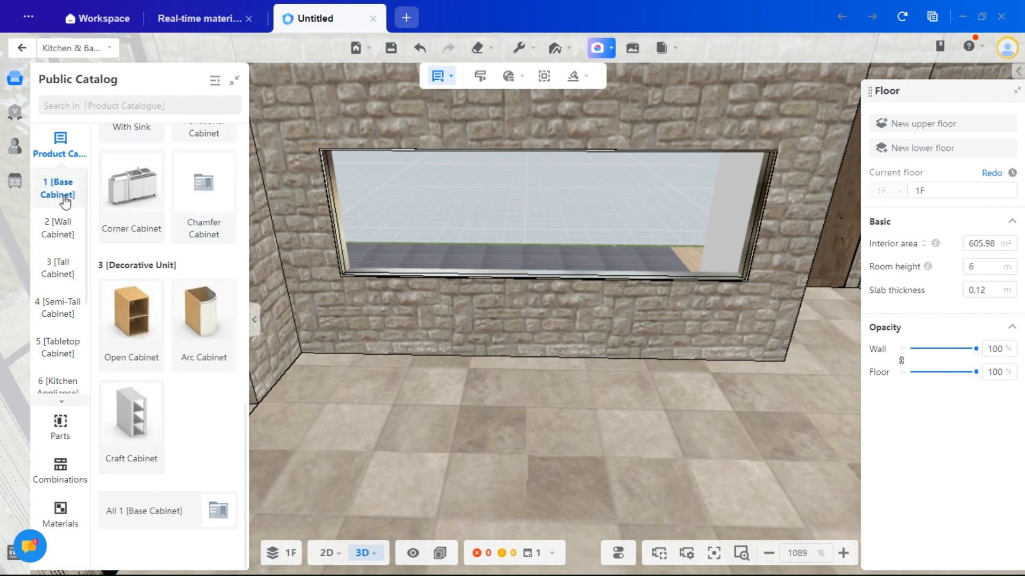
scroll(176, 235, up, 12)
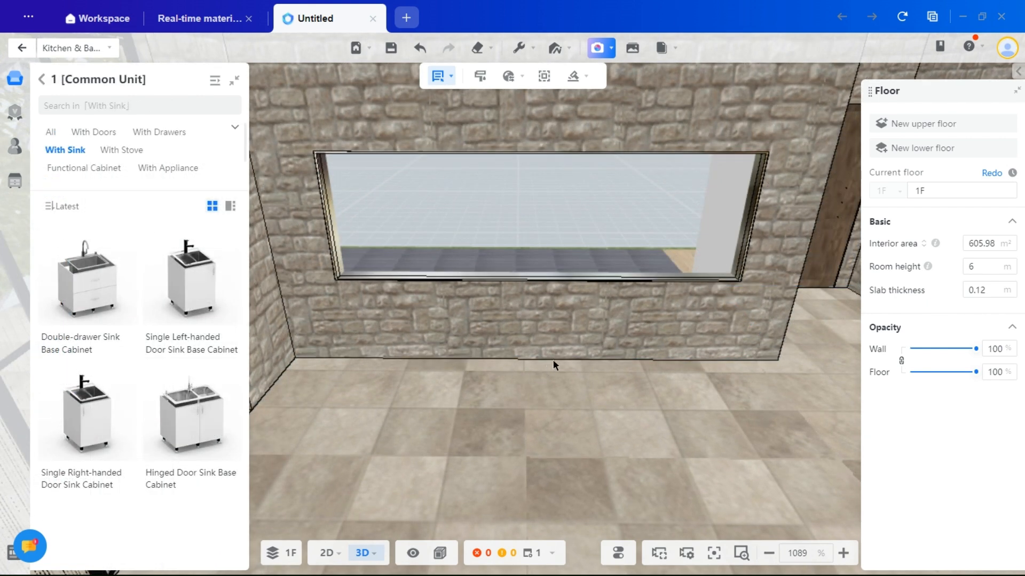
click(522, 349)
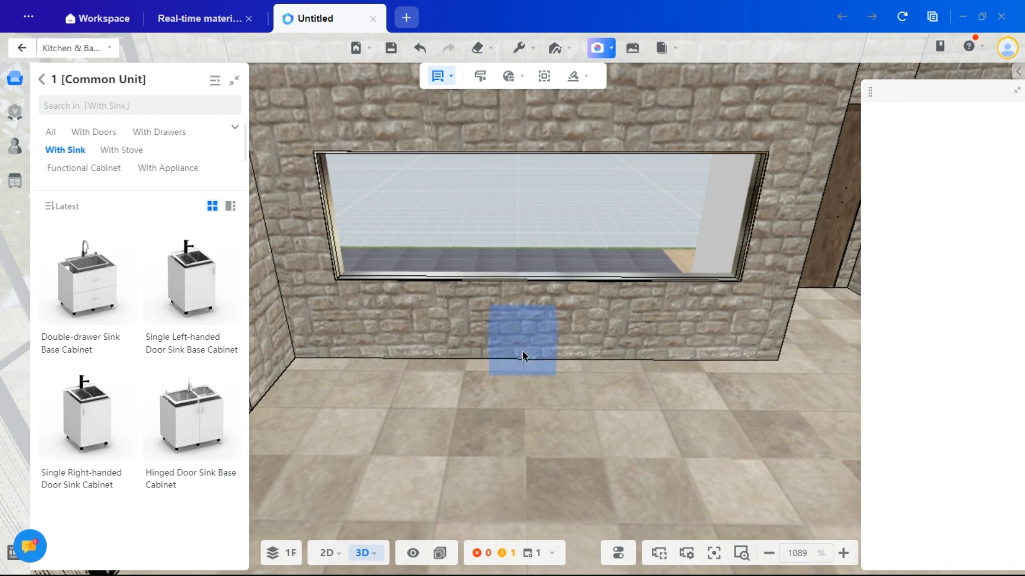
click(528, 349)
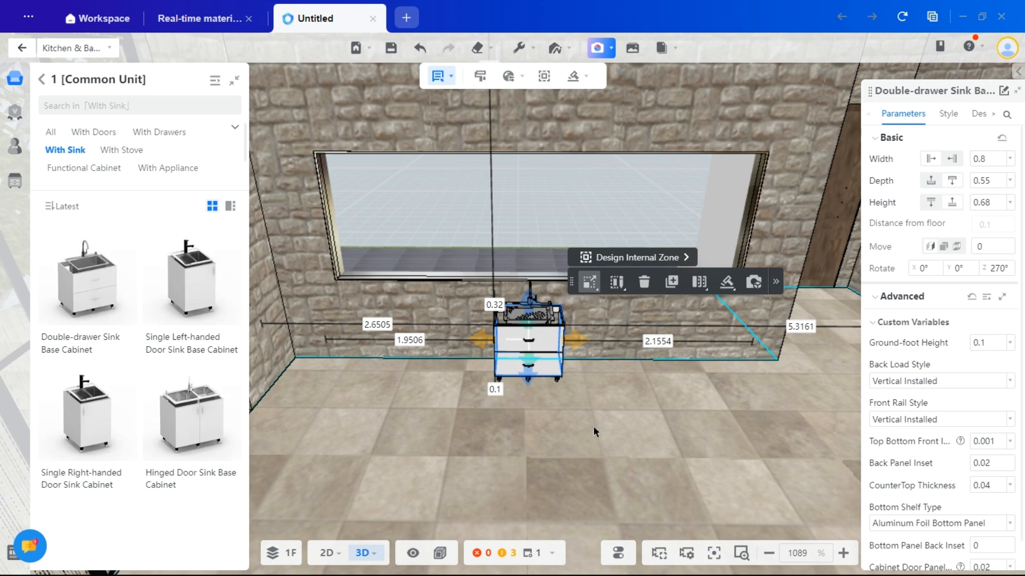
Examine the sink base cabinet up close and review its basic and advanced parameters and its style settings.
scroll(592, 426, up, 5)
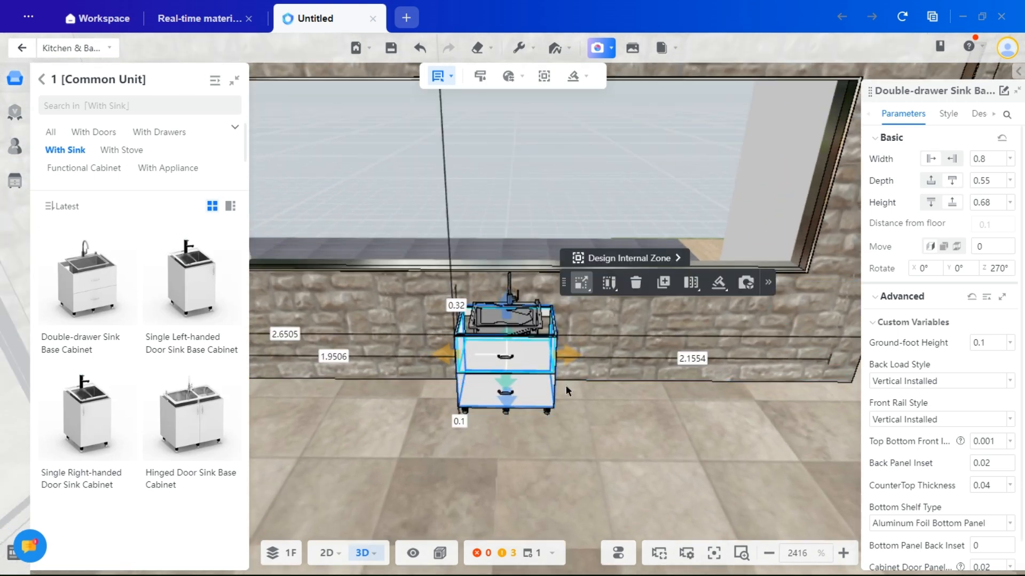
scroll(565, 386, up, 6)
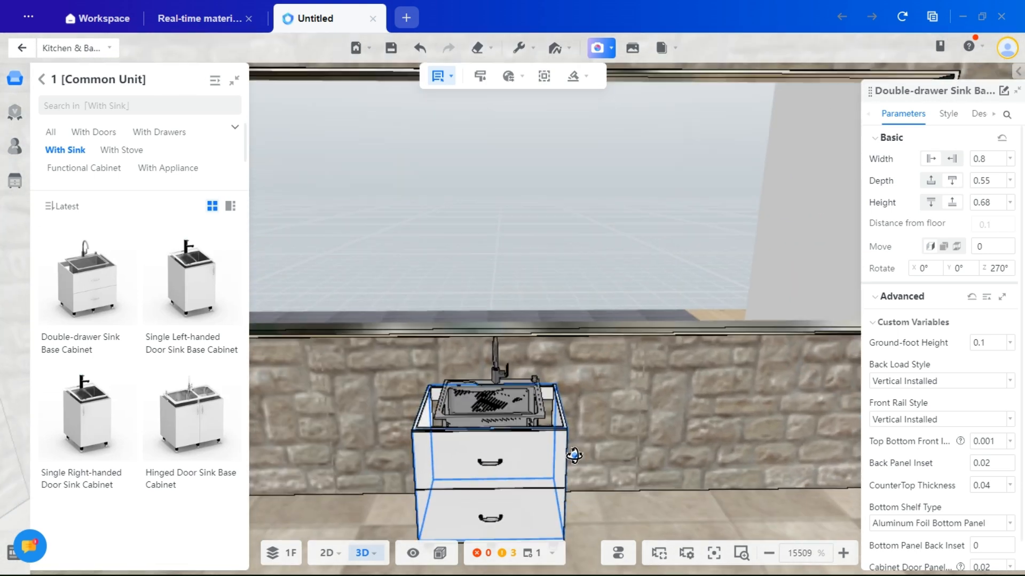
drag(574, 455, 576, 465)
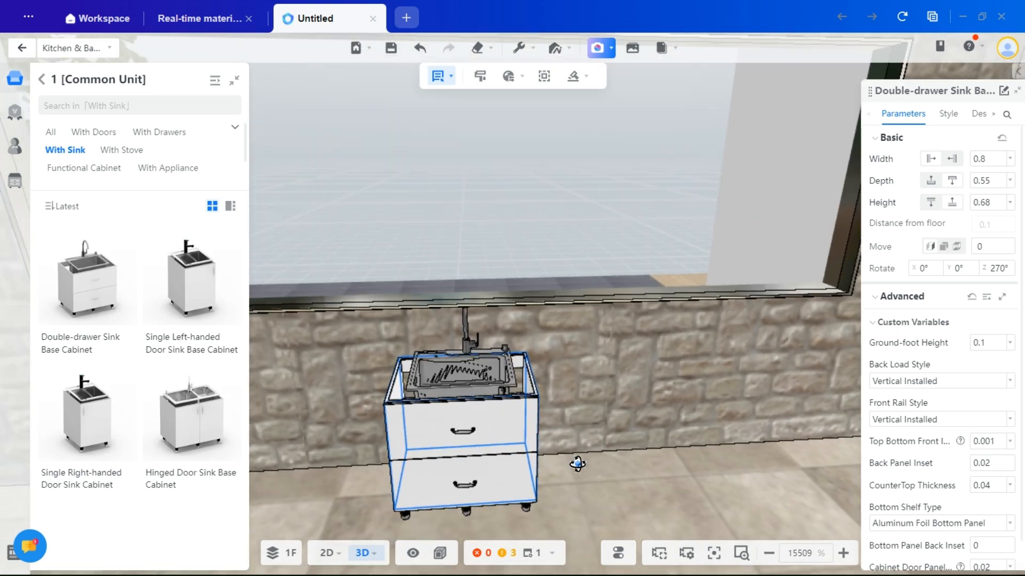
right_drag(500, 461, 721, 471)
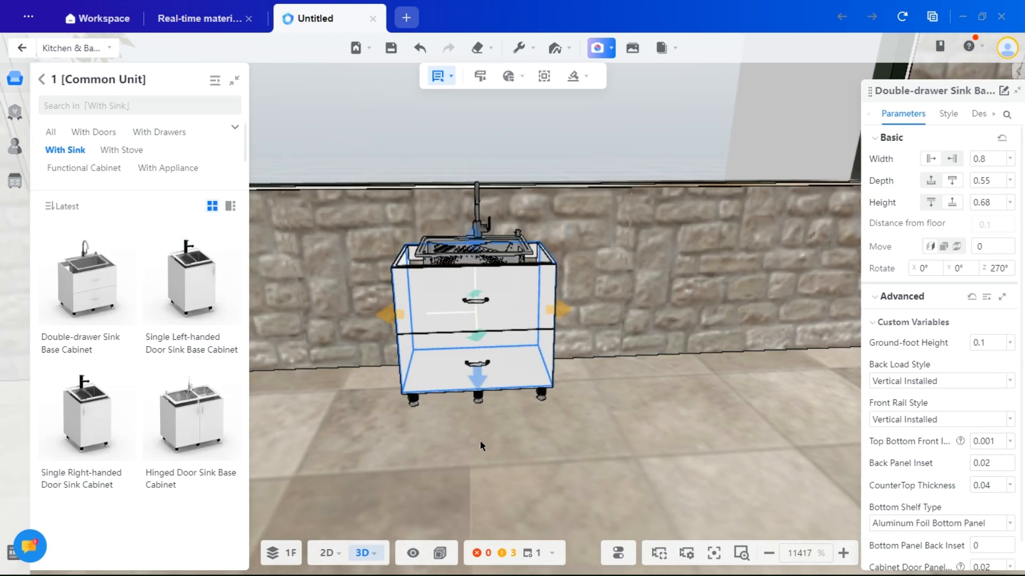
mouse_move(446, 446)
mouse_down()
mouse_move(475, 447)
mouse_move(446, 443)
mouse_up()
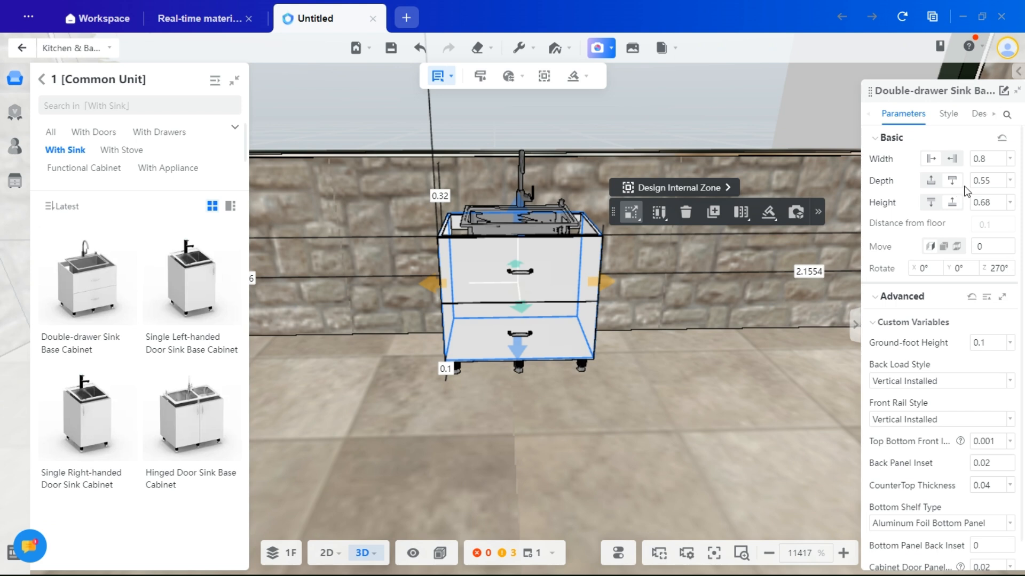
scroll(931, 352, down, 1)
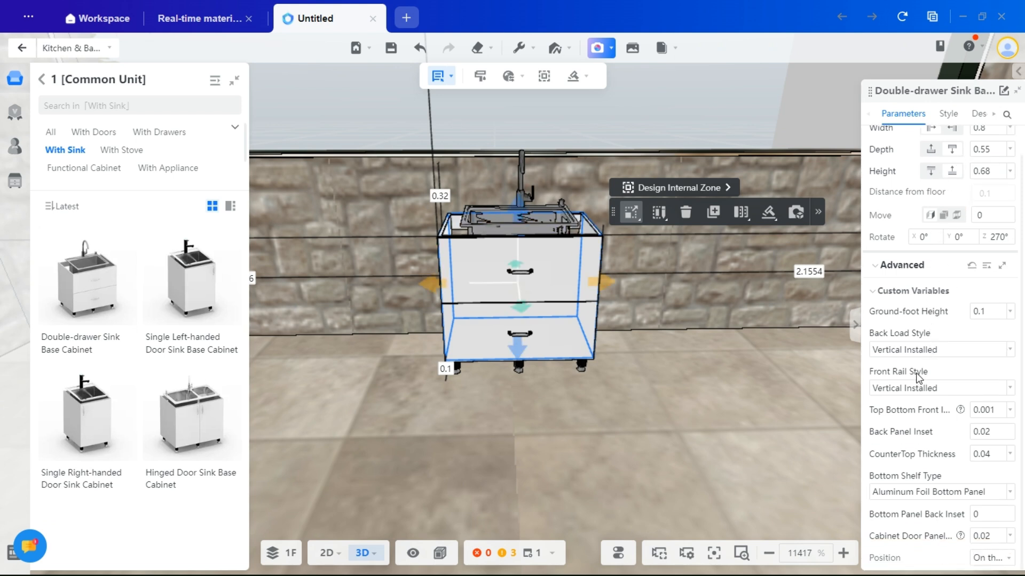
scroll(875, 270, up, 1)
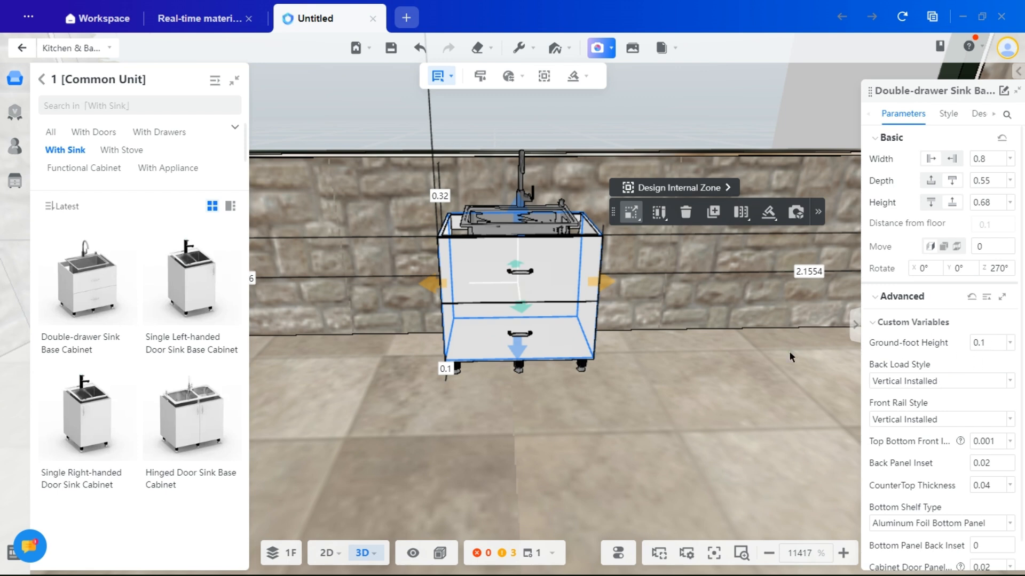
scroll(971, 516, down, 1)
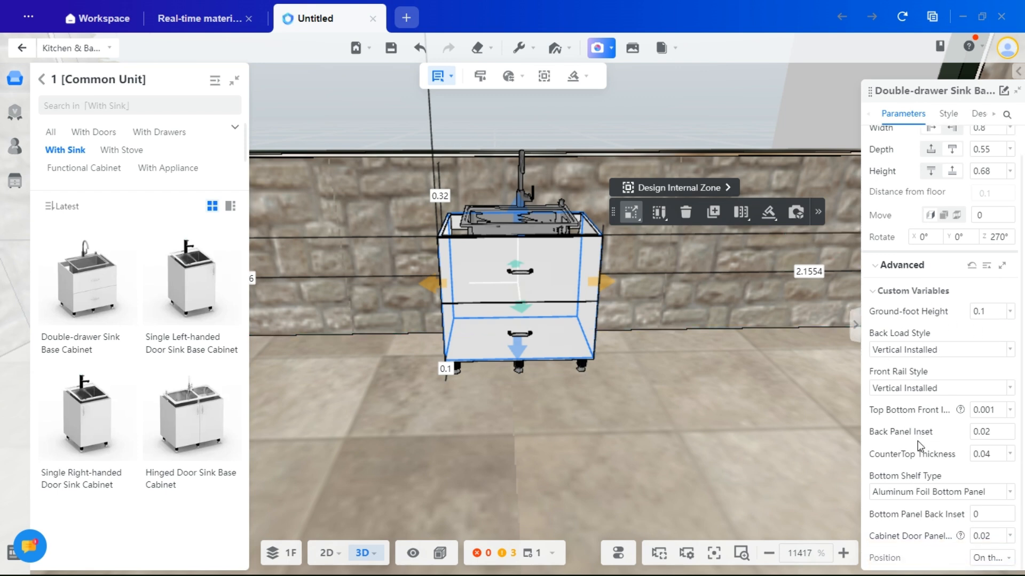
click(949, 117)
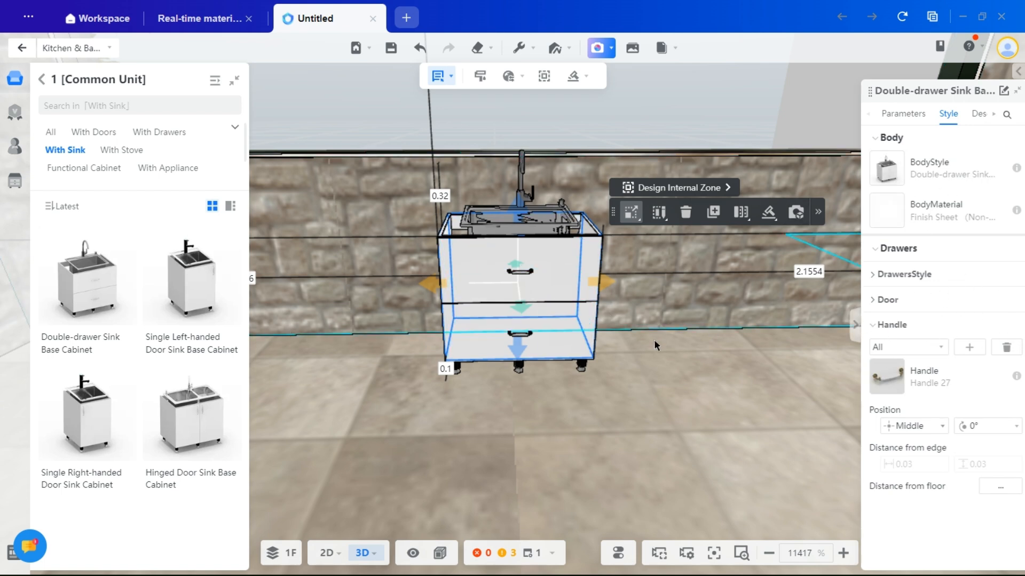
Place a Pull-out Basket Cabinet from the common units directly beside the sink base cabinet, on its right side.
scroll(659, 343, down, 3)
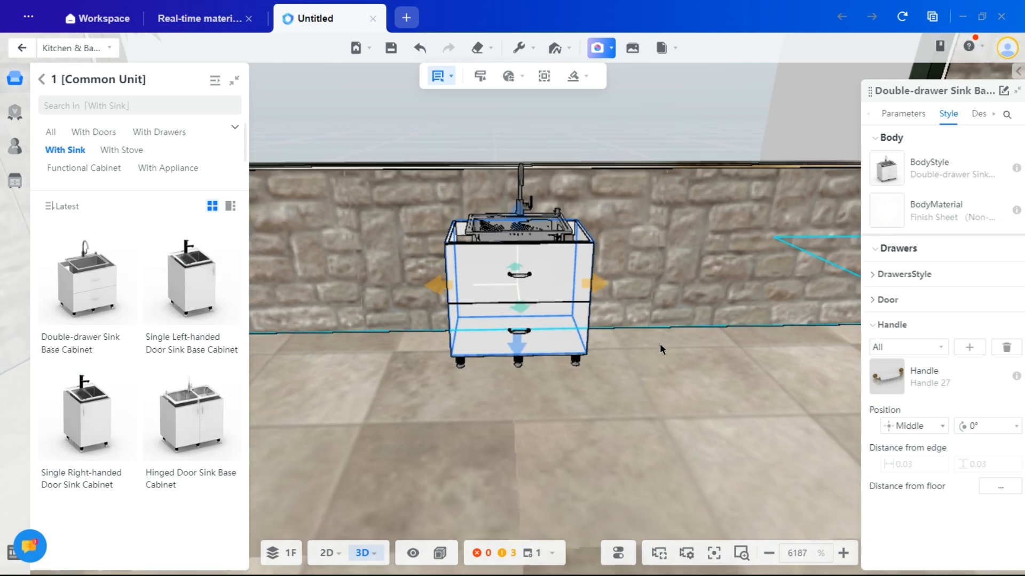
click(644, 371)
scroll(645, 371, down, 3)
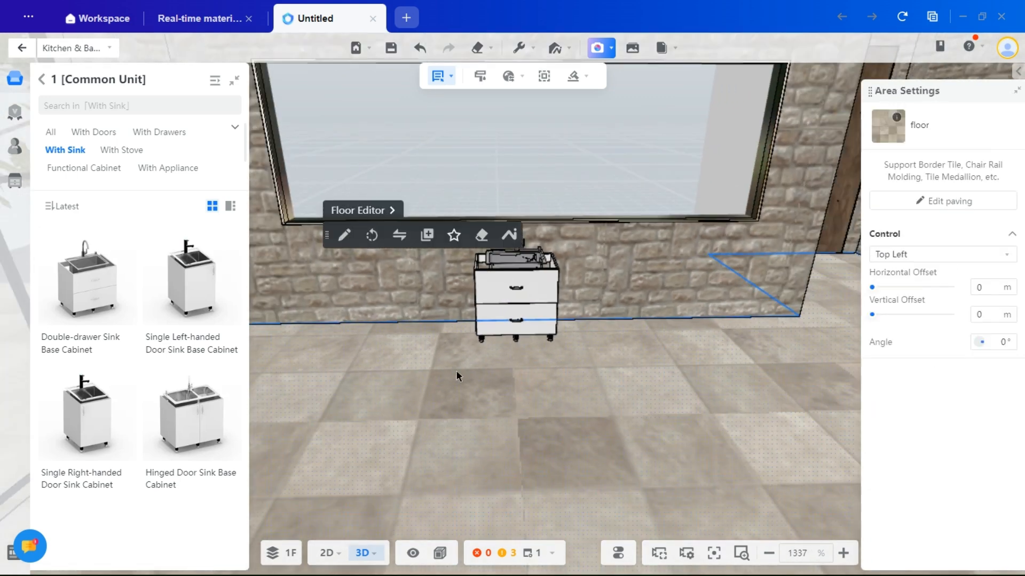
scroll(512, 380, down, 3)
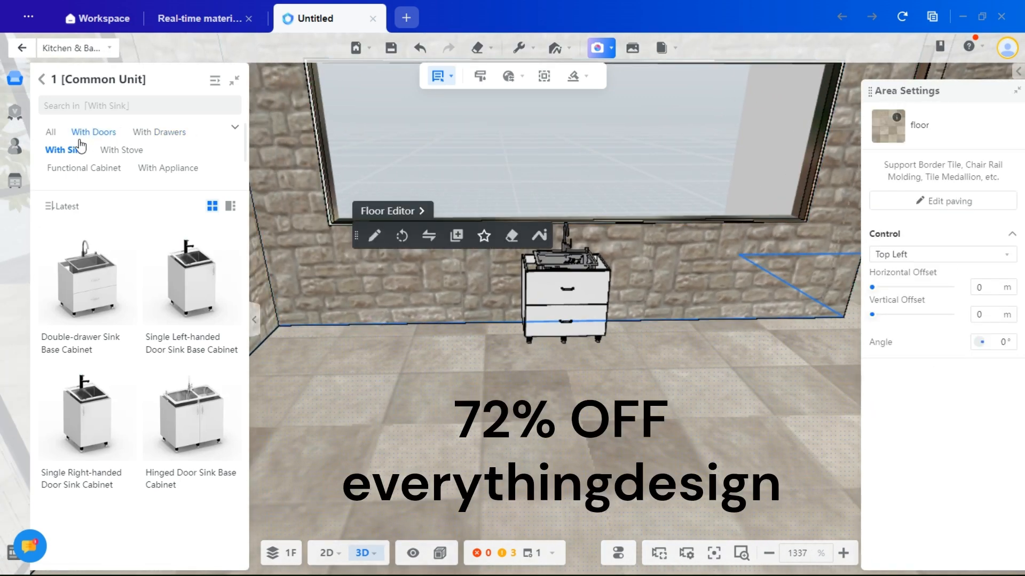
click(51, 133)
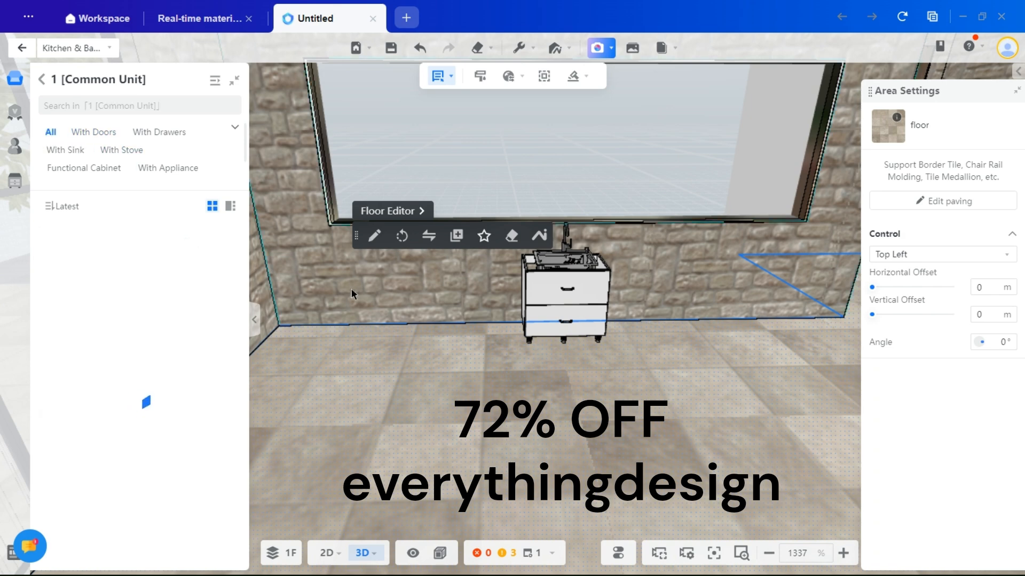
right_drag(572, 357, 536, 382)
scroll(114, 402, down, 10)
scroll(119, 402, up, 2)
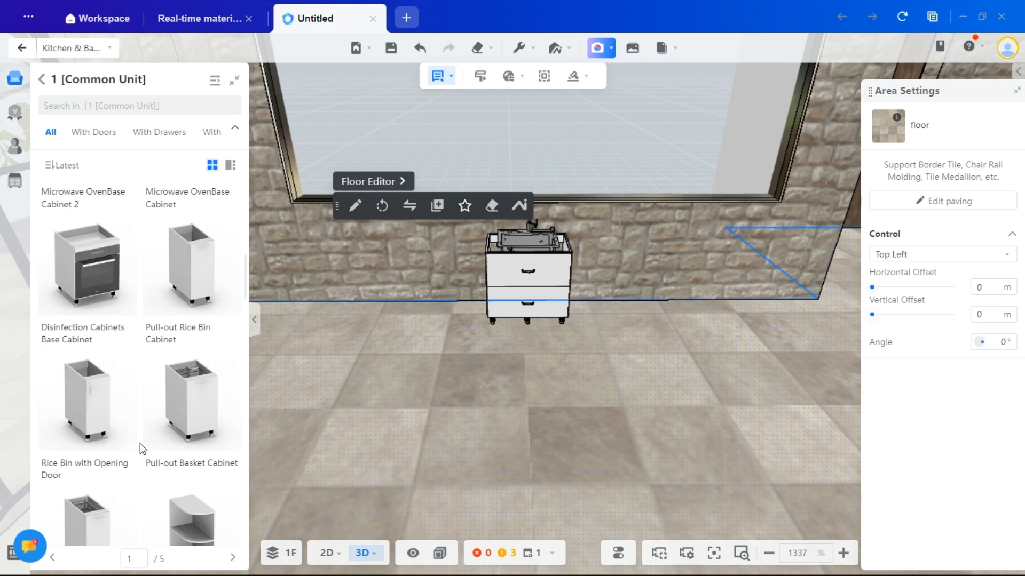
click(522, 380)
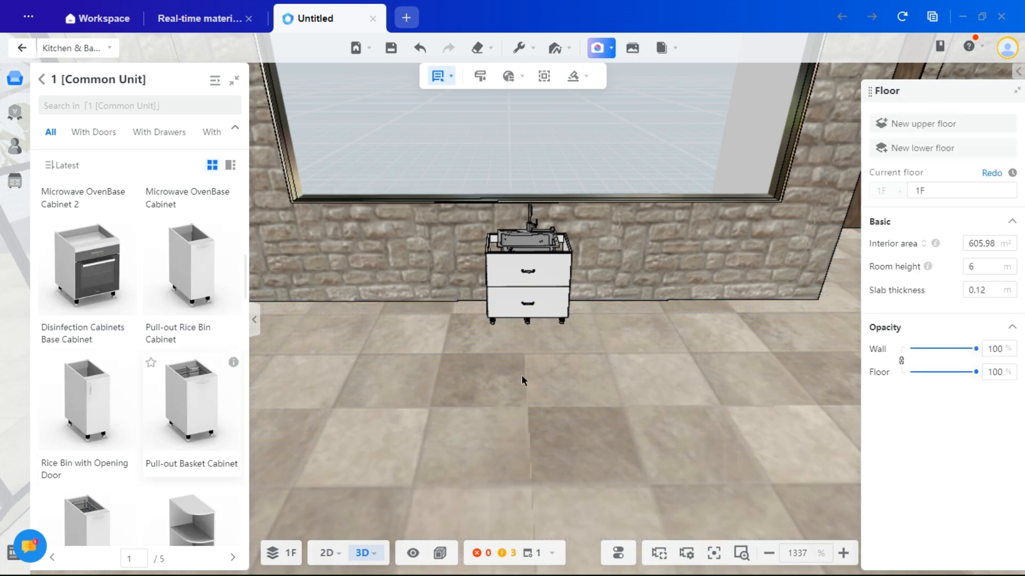
click(588, 285)
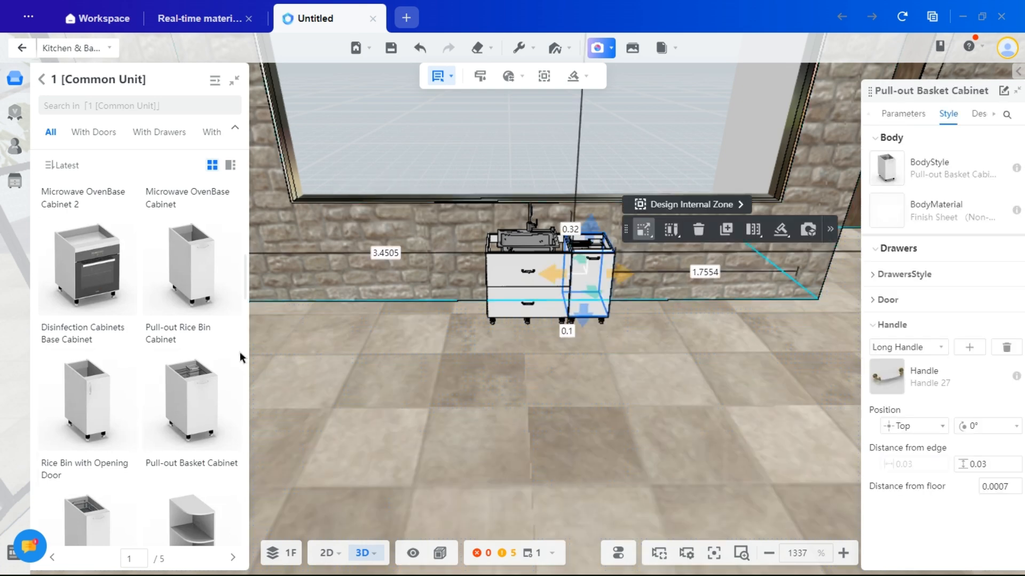
Place a Hinged Door Base Cabinet from the common units against the left side of the sink base cabinet.
scroll(156, 427, down, 8)
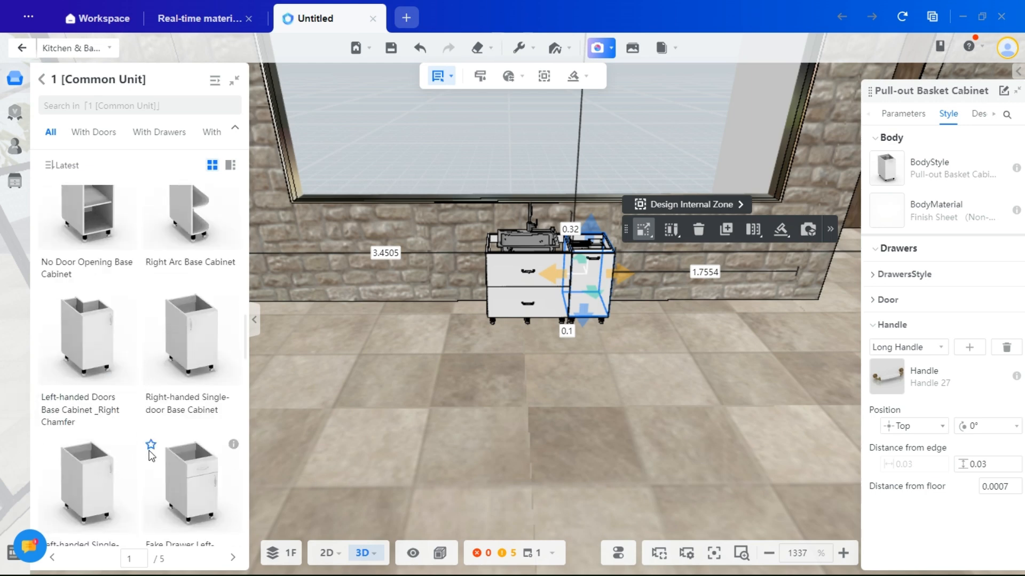
scroll(151, 456, down, 3)
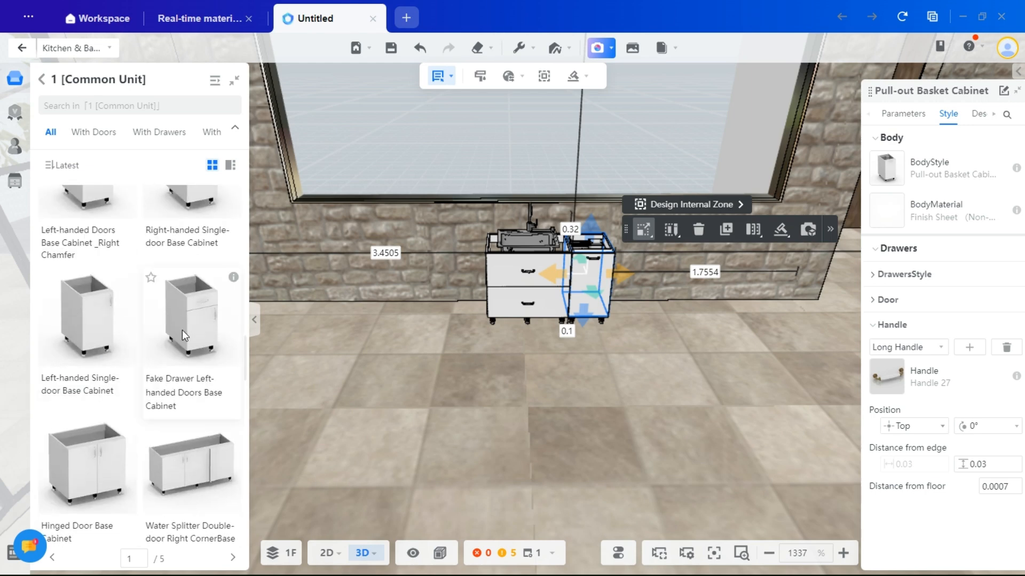
scroll(95, 417, down, 3)
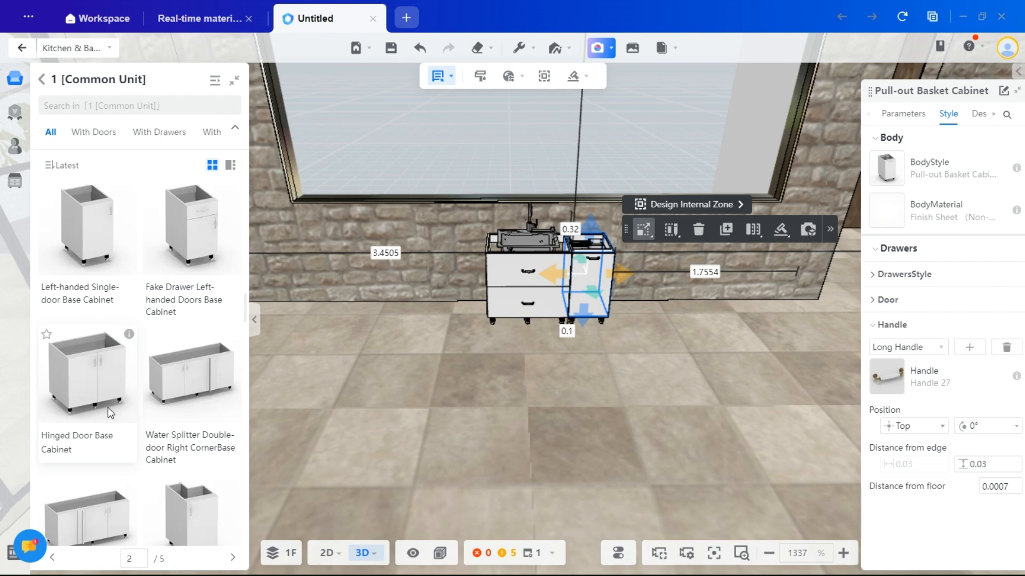
scroll(108, 408, down, 8)
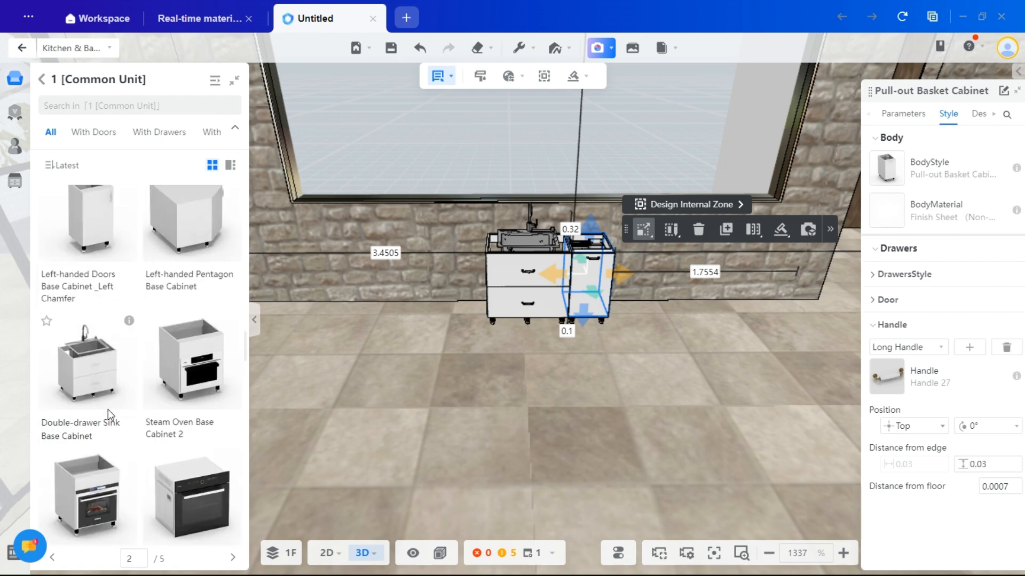
scroll(107, 408, up, 8)
click(457, 280)
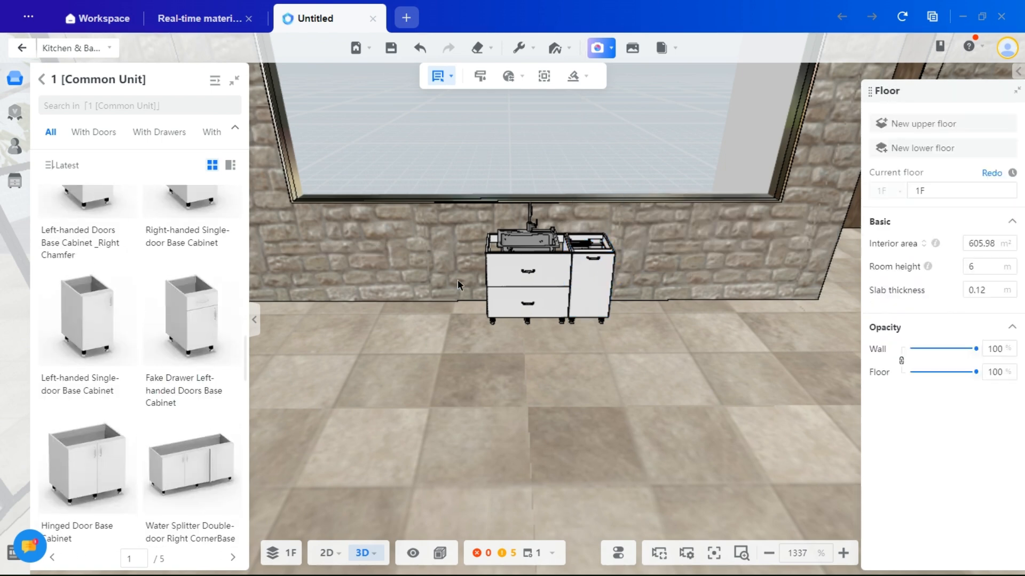
click(463, 272)
Duplicate the hinged door base cabinet and place the copy on the free side of the pull-out basket cabinet.
right_drag(329, 359, 576, 375)
scroll(575, 375, down, 3)
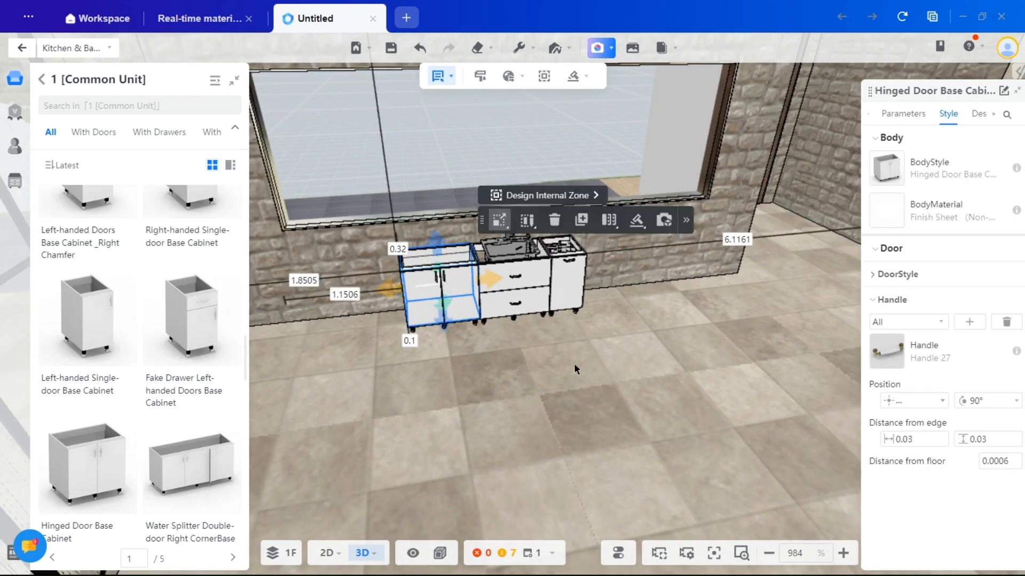
click(582, 221)
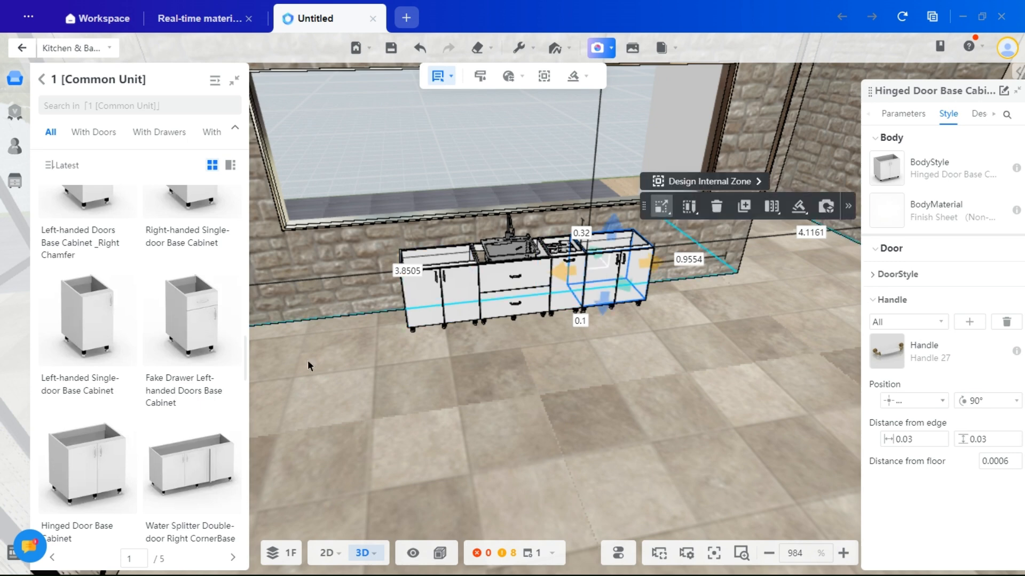
Place a Three Drawers Base Cabinet from the units with drawers along the stone wall, beyond the right-hand hinged door cabinet.
right_drag(311, 360, 420, 356)
scroll(125, 393, down, 5)
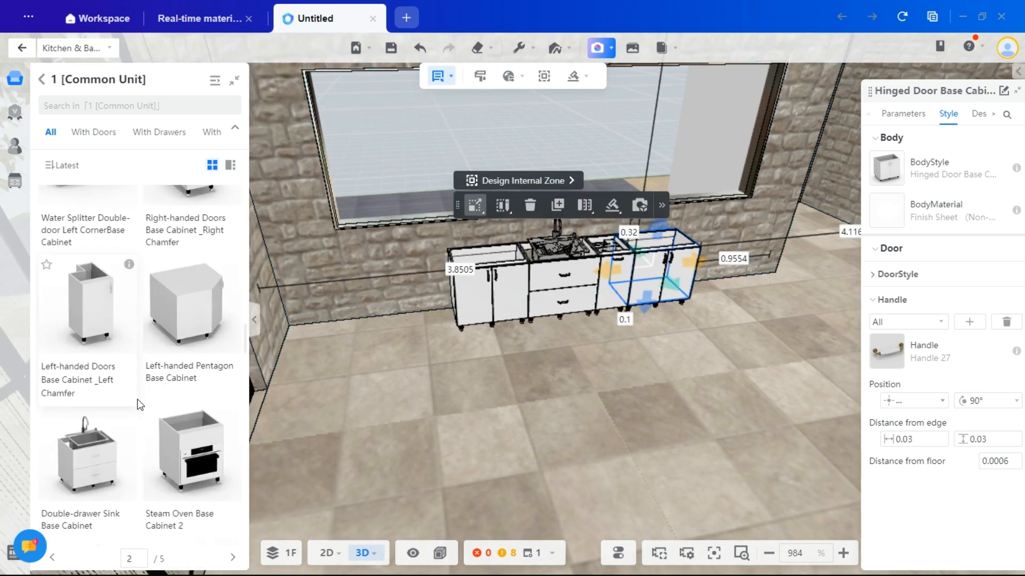
scroll(137, 395, down, 3)
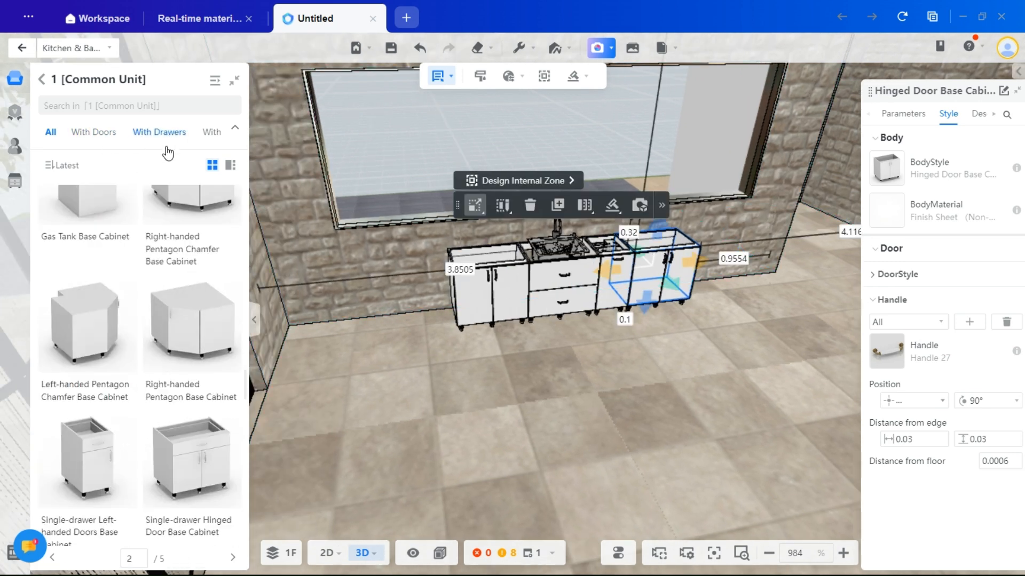
click(159, 132)
scroll(142, 395, down, 5)
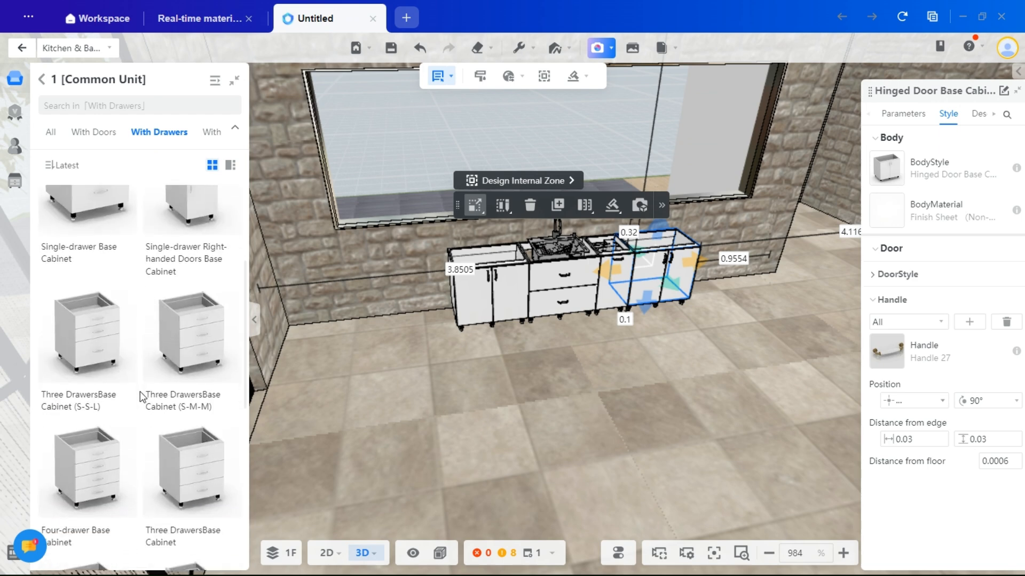
drag(180, 291, 683, 298)
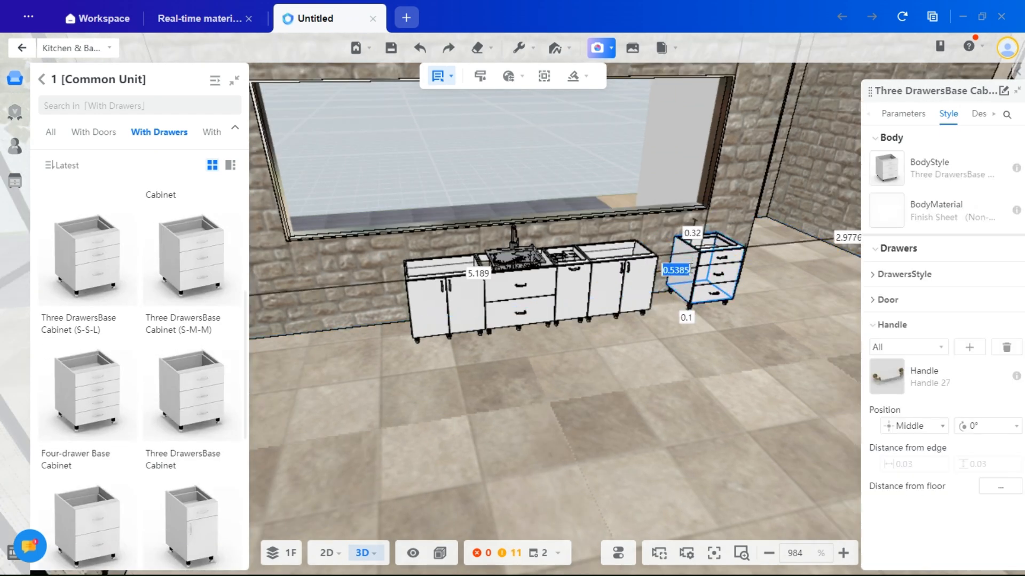
Use the 3D Move & Rotate control to slide the three-drawer cabinet along the wall until it meets the hinged door cabinet.
click(706, 275)
click(517, 208)
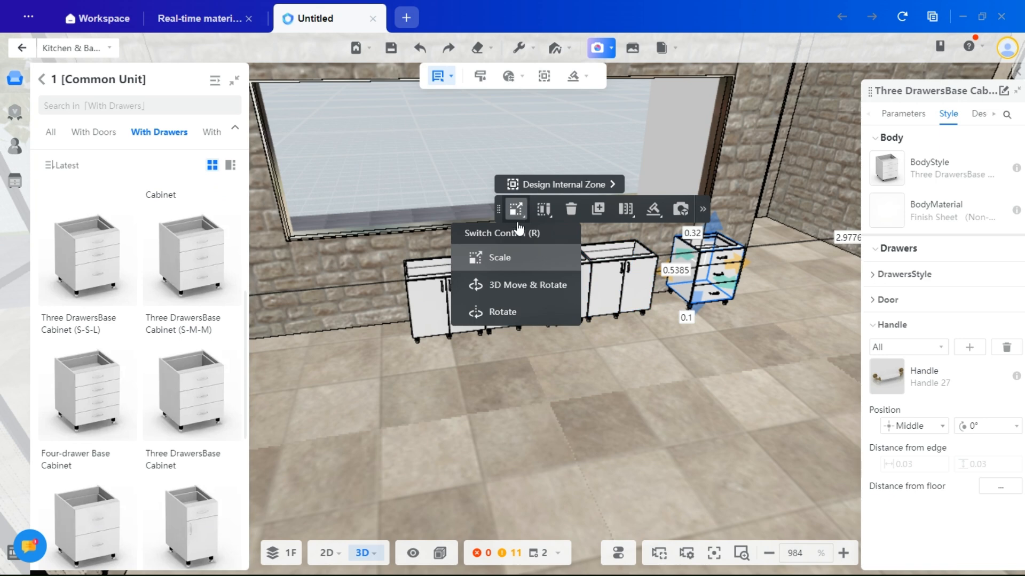
key(r)
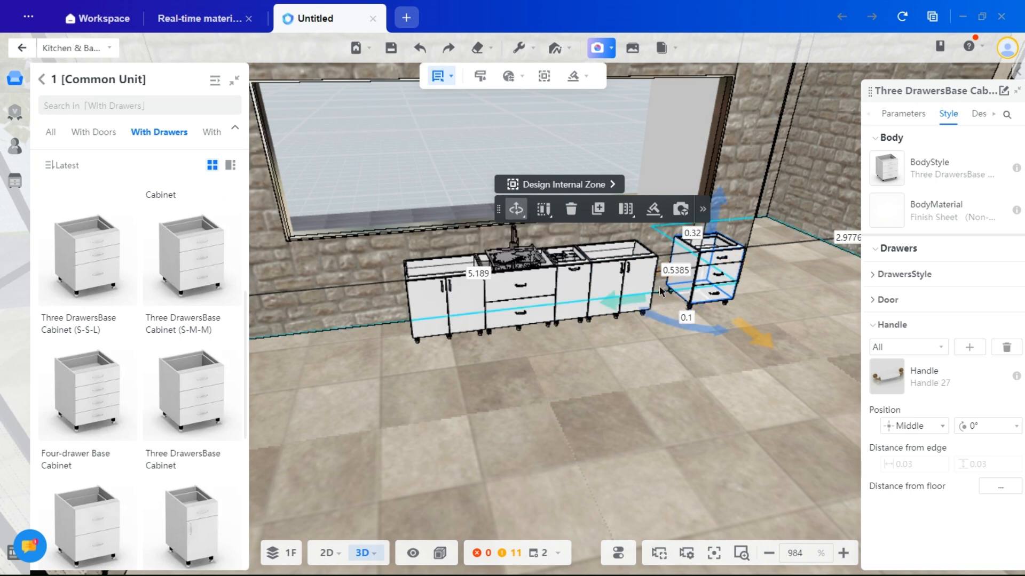
drag(625, 299, 582, 306)
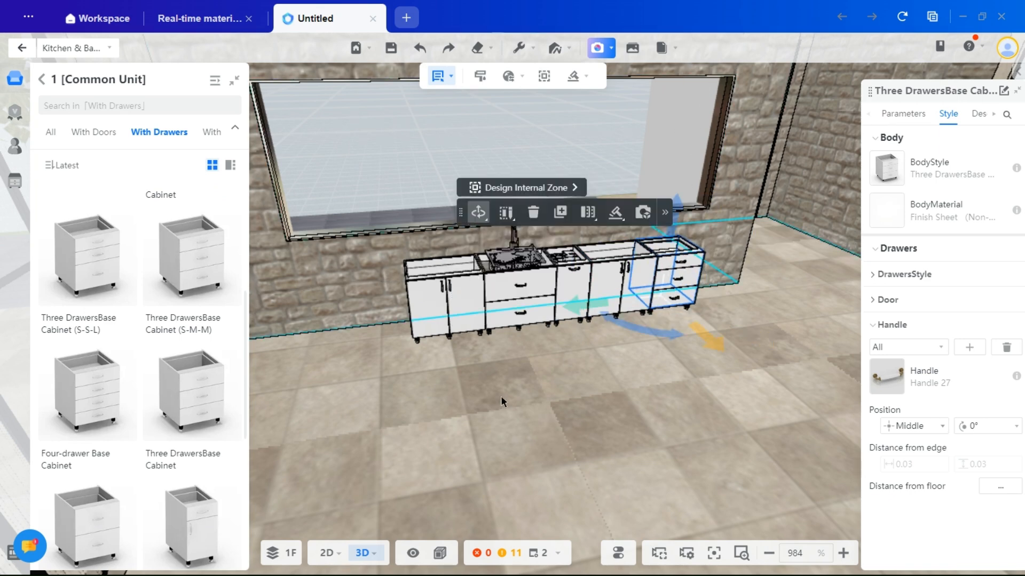
Add a second three-drawer base cabinet at the left end of the run, flush against the hinged door cabinet.
mouse_move(501, 397)
right_down()
mouse_move(498, 412)
mouse_move(506, 404)
right_up()
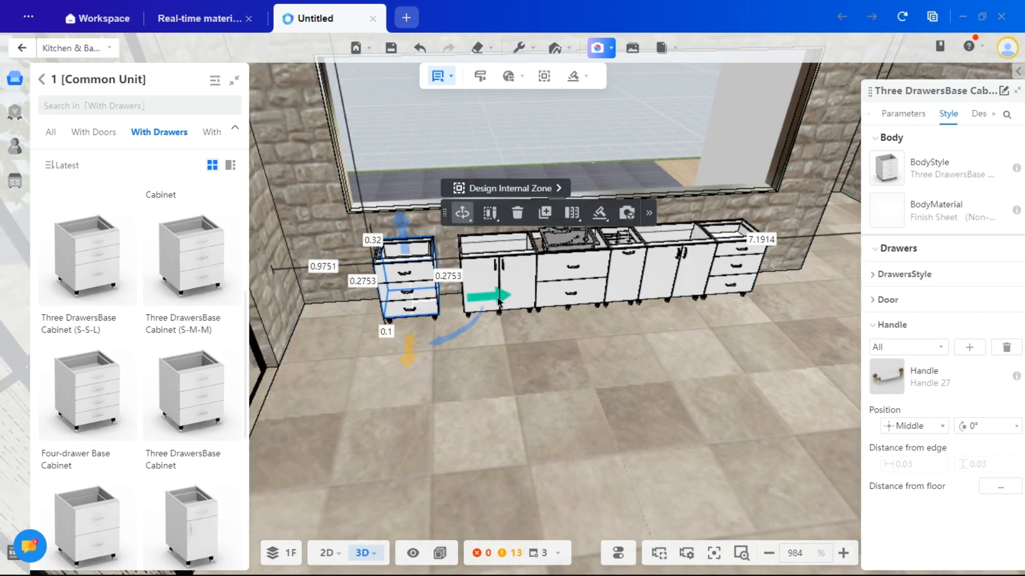
drag(497, 299, 542, 300)
click(568, 416)
click(443, 296)
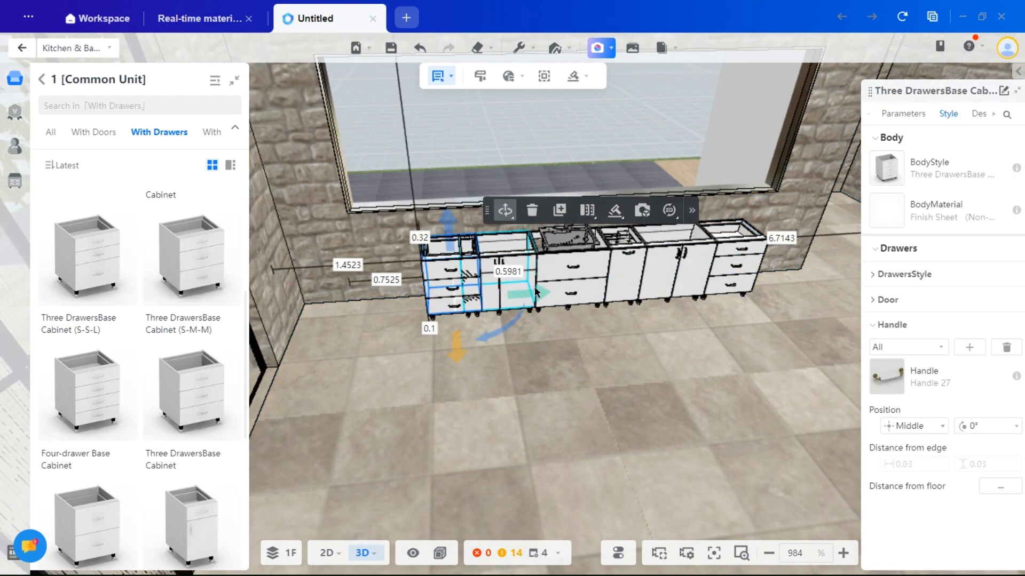
right_drag(536, 310, 565, 412)
right_drag(430, 434, 431, 443)
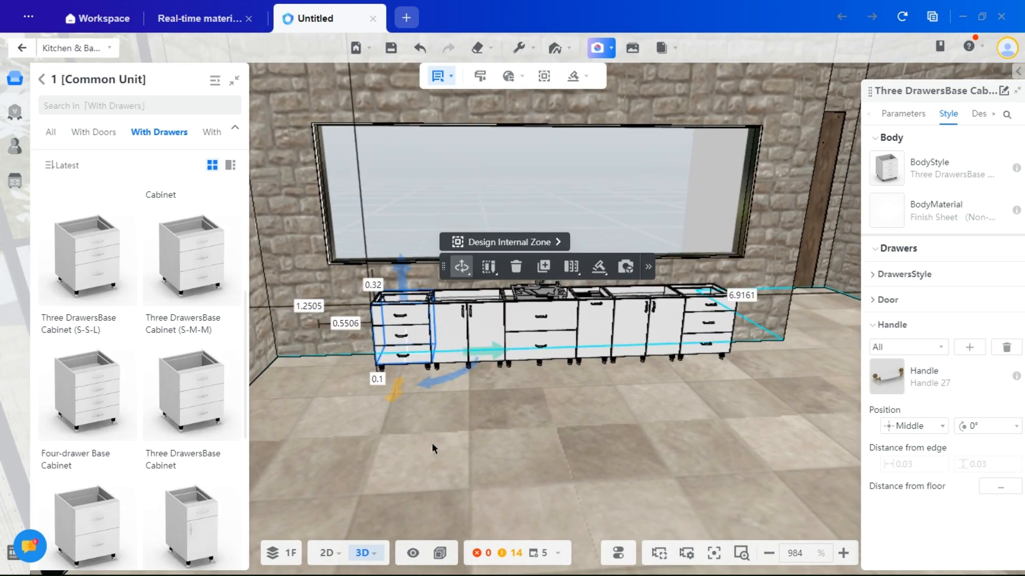
Place a Hinged Door Base Cabinet from the units with doors and slide it against the left-hand three-drawer cabinet.
drag(431, 443, 526, 443)
scroll(156, 364, down, 7)
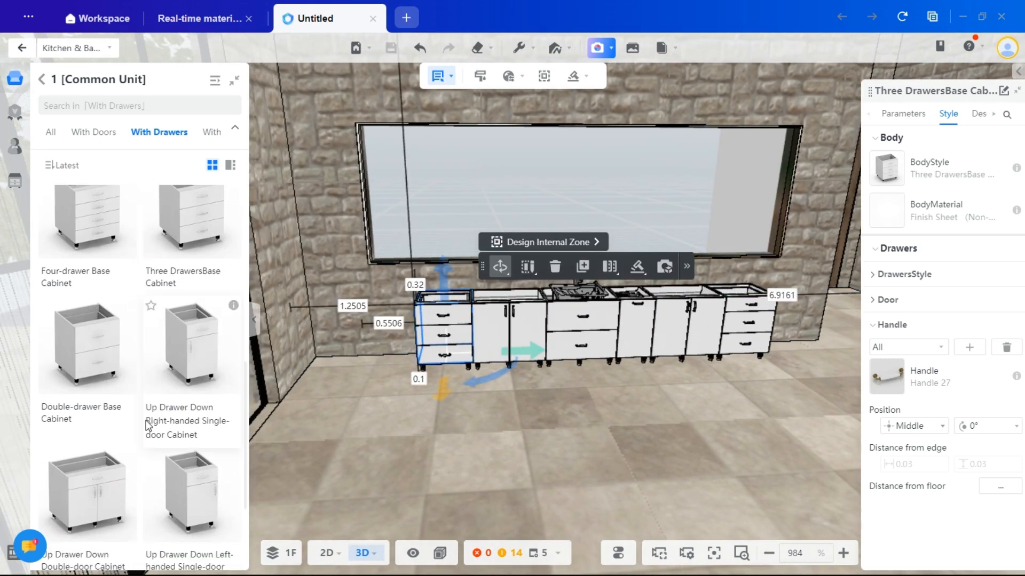
click(166, 437)
scroll(168, 449, up, 10)
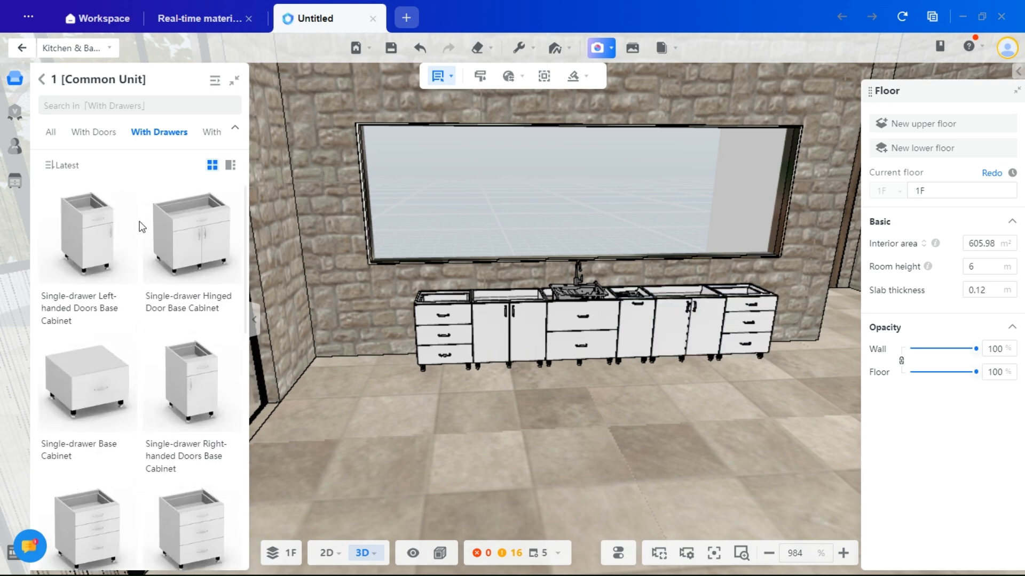
click(59, 132)
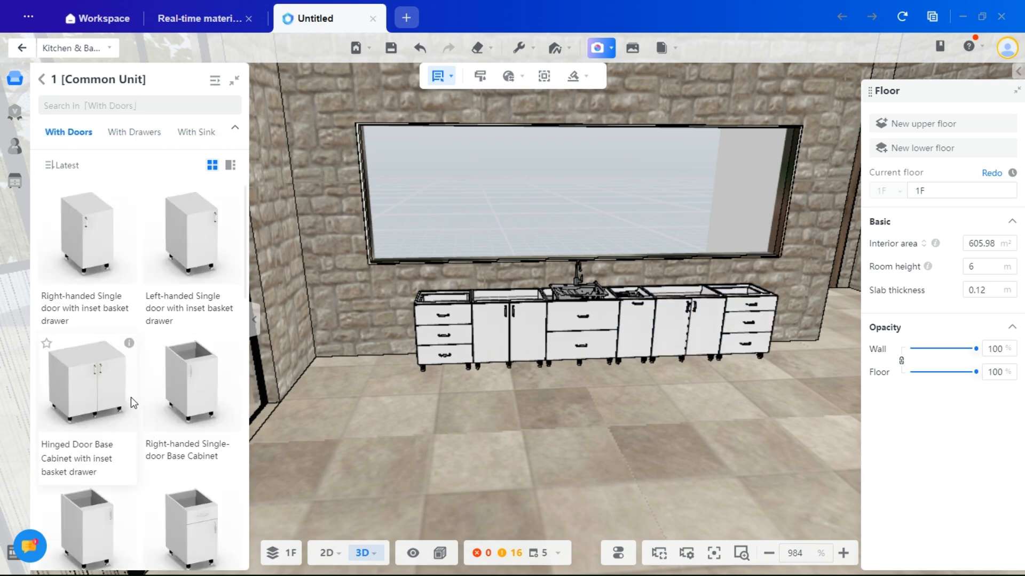
mouse_move(114, 399)
scroll(117, 425, down, 5)
drag(88, 316, 326, 314)
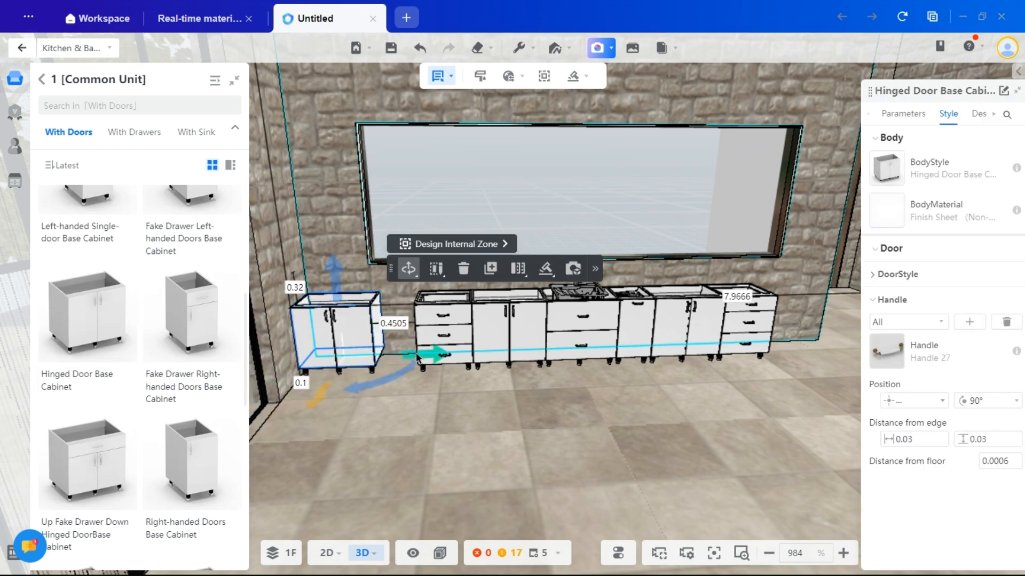
drag(418, 353, 458, 354)
Add another hinged door base cabinet at the right end of the run, flush against the three-drawer cabinet.
right_drag(708, 401, 497, 413)
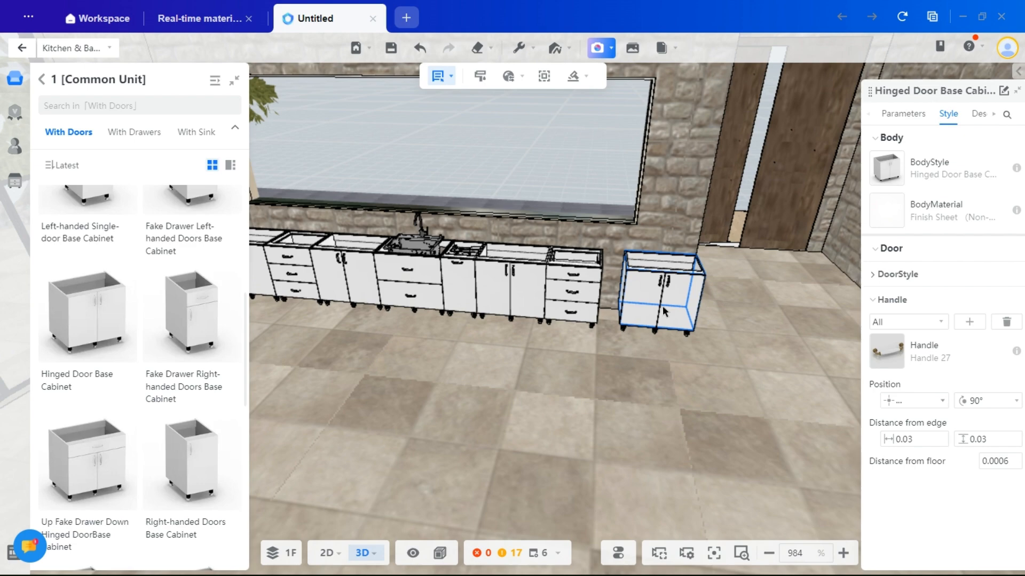
click(635, 306)
click(510, 422)
scroll(503, 421, down, 3)
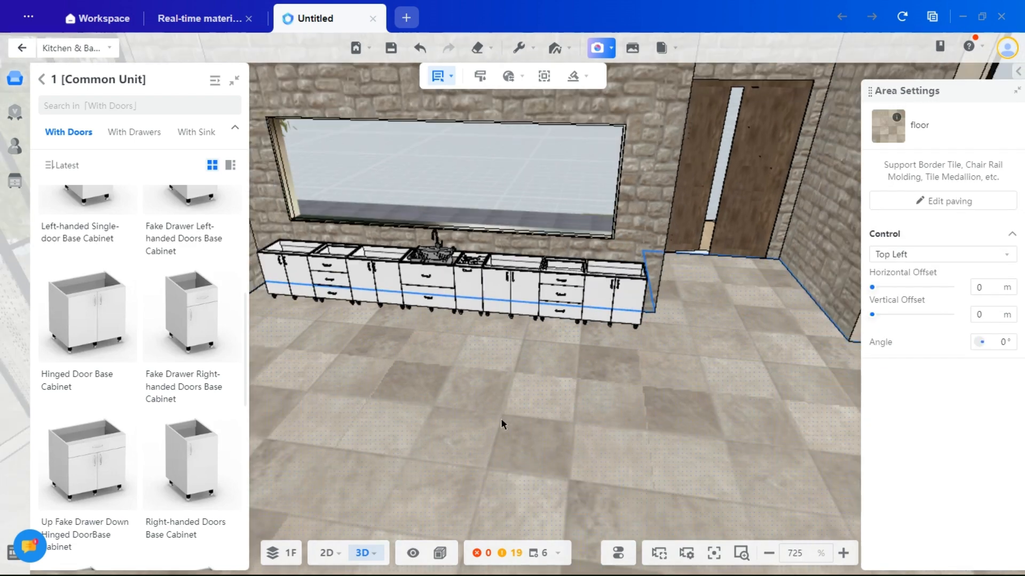
Review the row of base cabinets from both ends and browse the catalogue of common units with doors.
right_drag(457, 420, 546, 394)
scroll(546, 394, up, 5)
right_drag(341, 359, 487, 419)
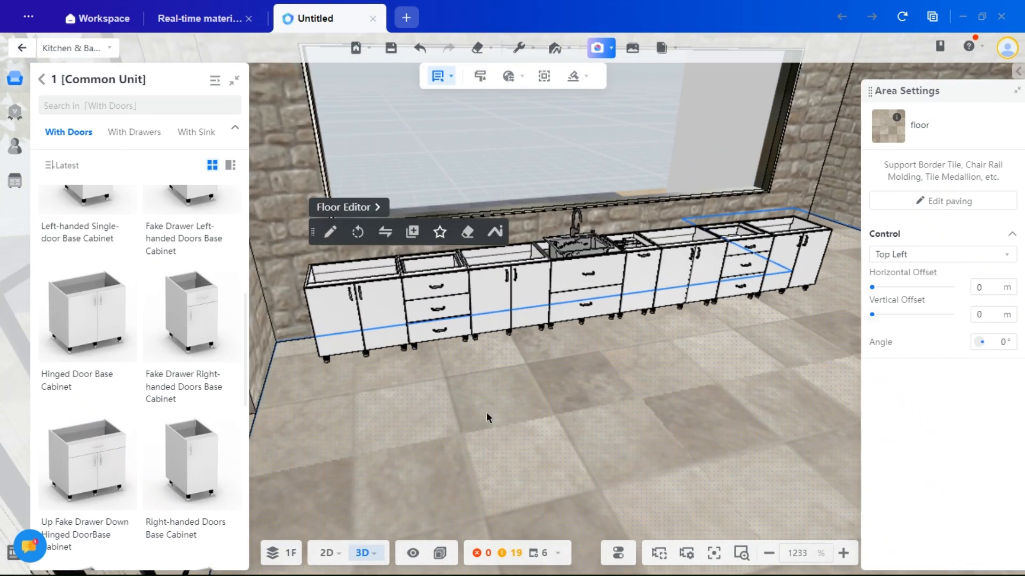
right_drag(344, 395, 419, 410)
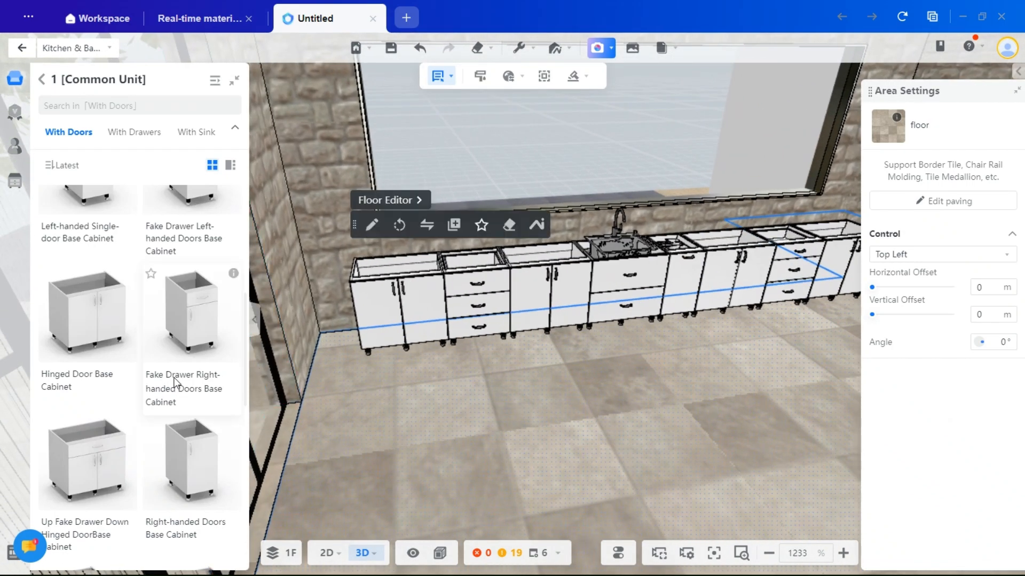
scroll(120, 484, down, 2)
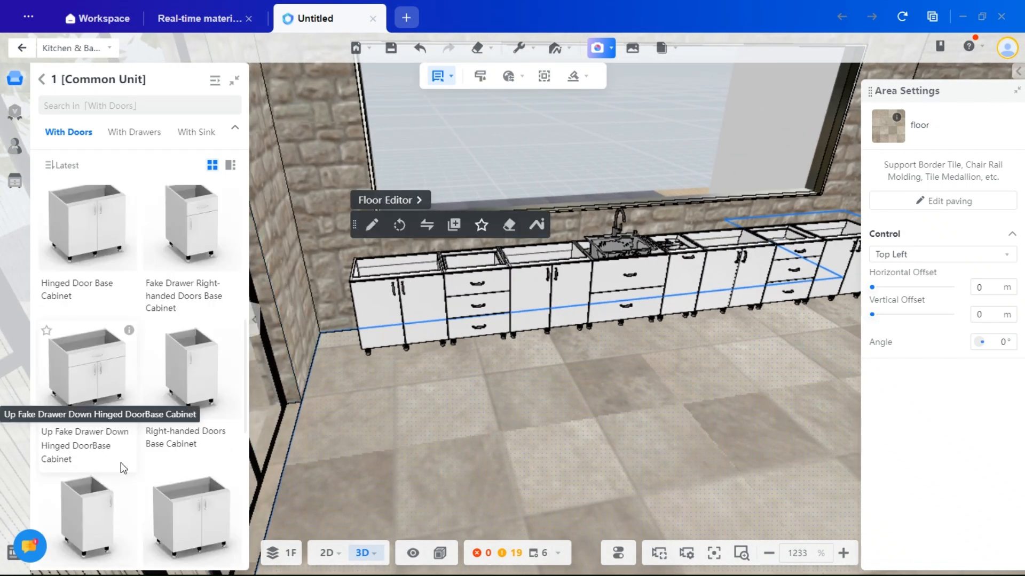
scroll(120, 463, down, 10)
scroll(133, 435, up, 10)
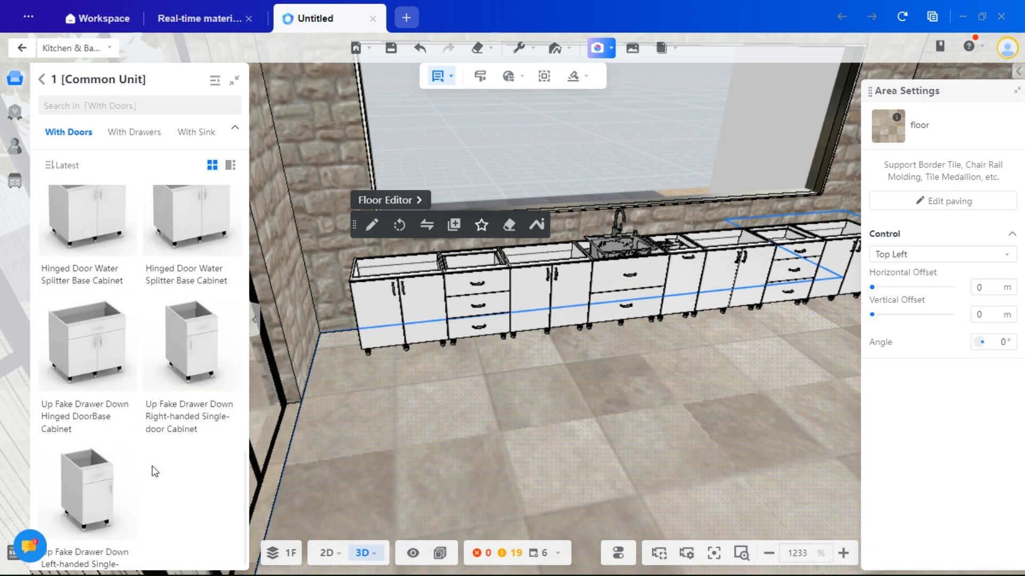
scroll(167, 436, down, 2)
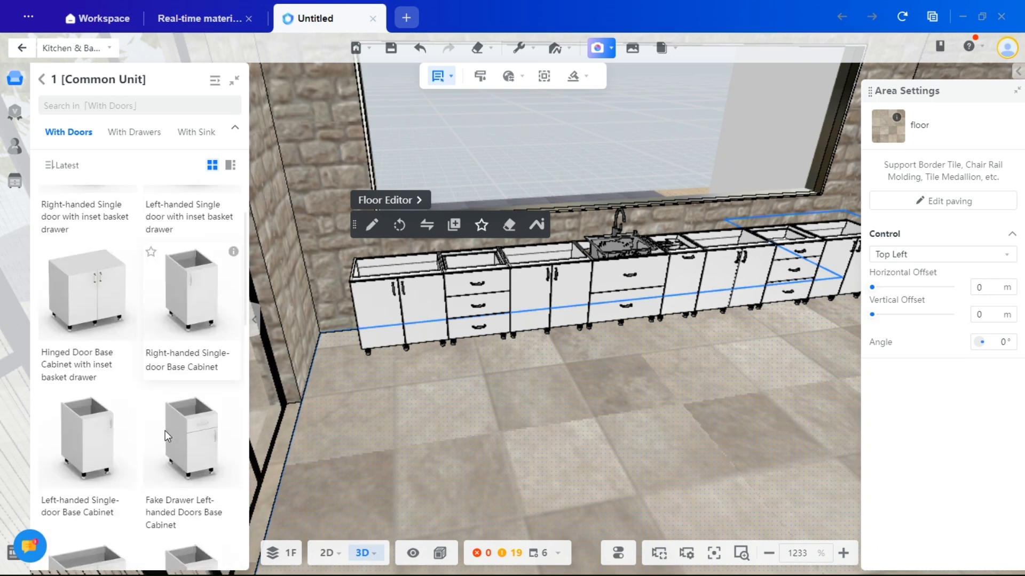
Add a Right-handed Single-door Base Cabinet at the left end of the run, flush against the hinged door cabinet.
drag(197, 303, 334, 326)
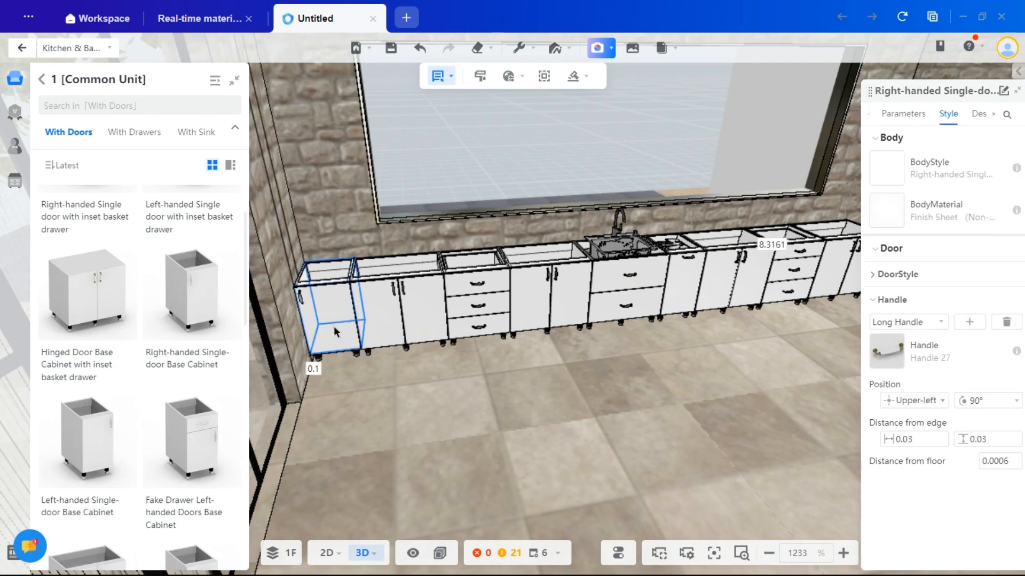
click(495, 430)
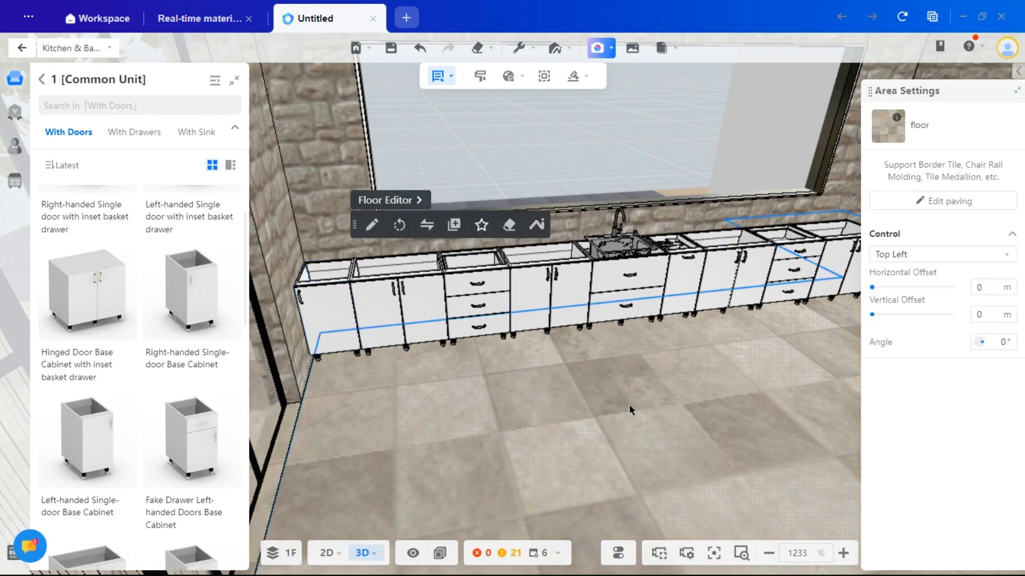
scroll(629, 405, down, 5)
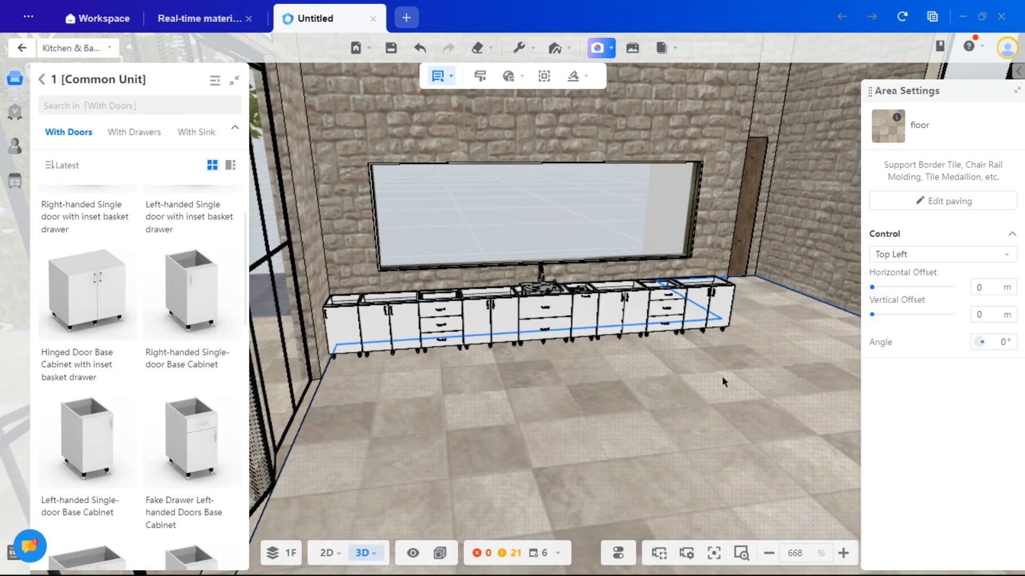
Examine the completed row of base cabinets below the window from both ends and from above.
right_drag(722, 378, 680, 422)
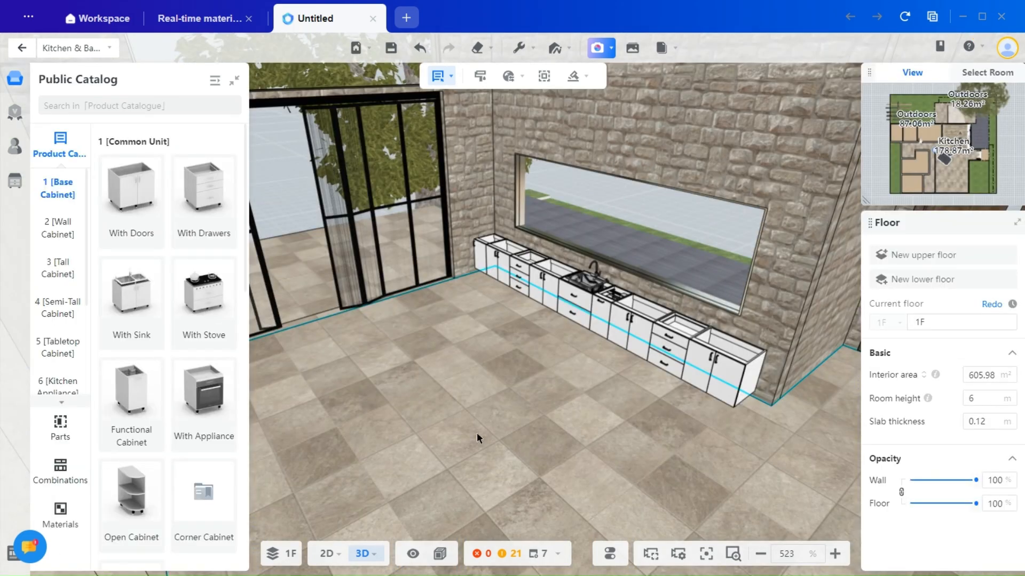
right_drag(476, 433, 663, 485)
scroll(476, 368, up, 3)
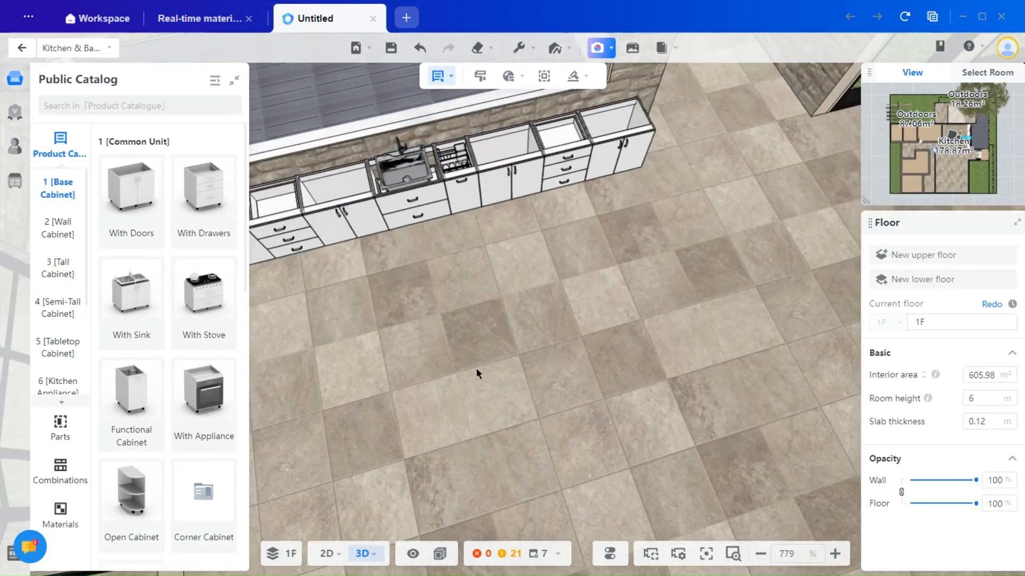
scroll(476, 374, up, 2)
right_drag(465, 375, 404, 441)
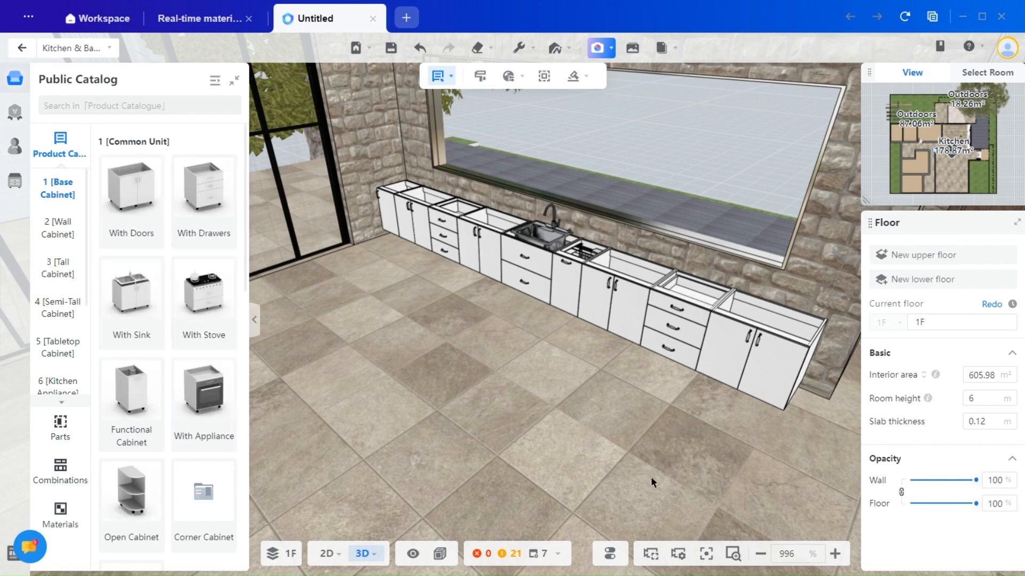
right_drag(651, 478, 544, 325)
scroll(589, 472, down, 1)
scroll(510, 390, down, 1)
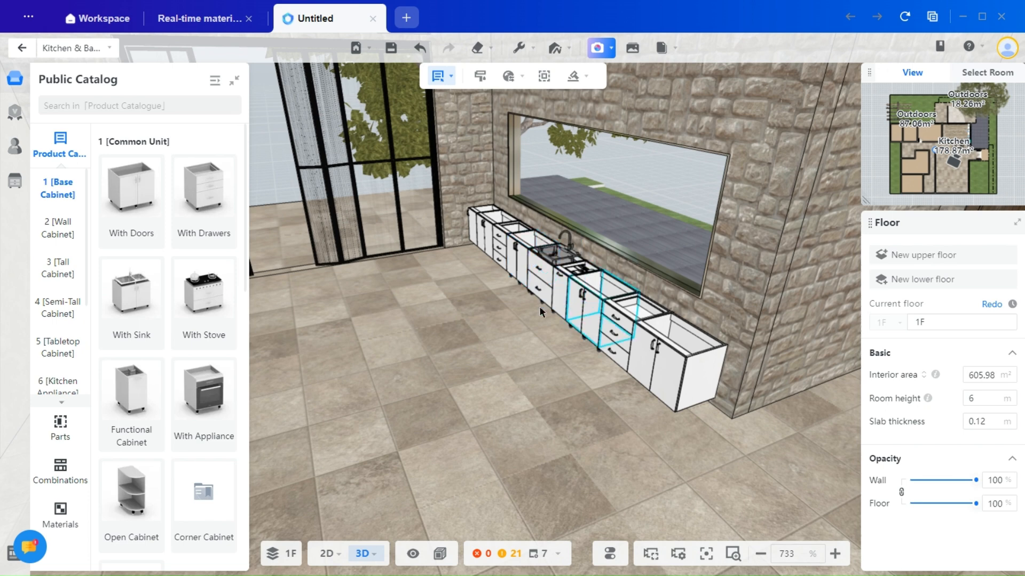
right_drag(477, 389, 471, 390)
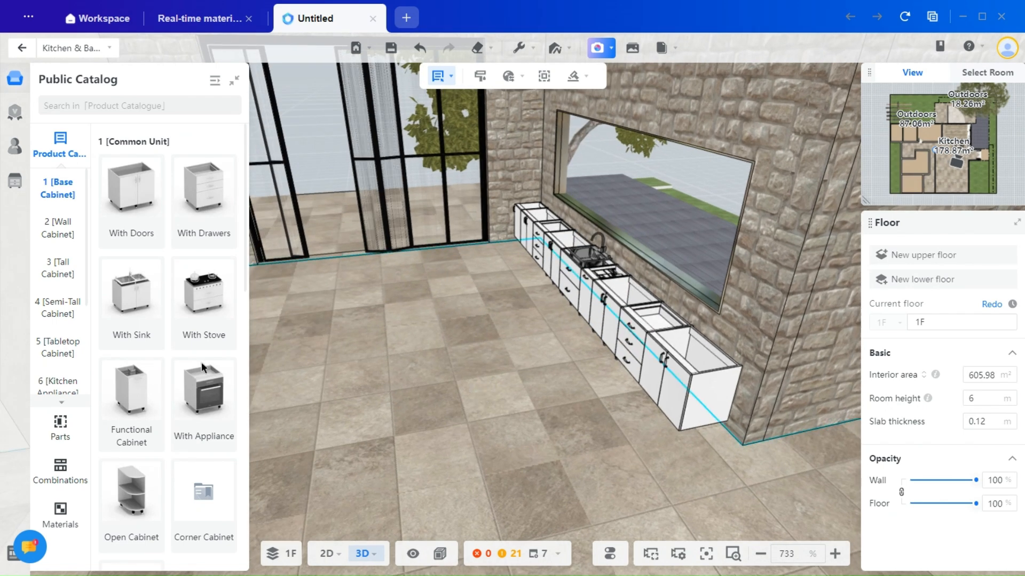
Place a Hinged Door Sink Base Cabinet from the units with sinks on the open floor in front of the cabinet run.
click(133, 310)
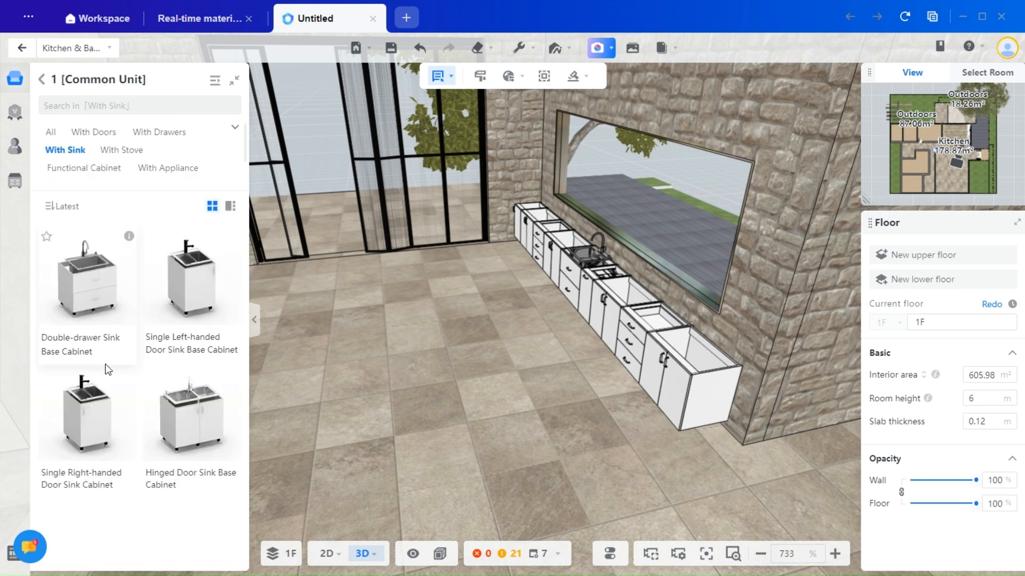
click(407, 302)
right_drag(425, 437, 383, 351)
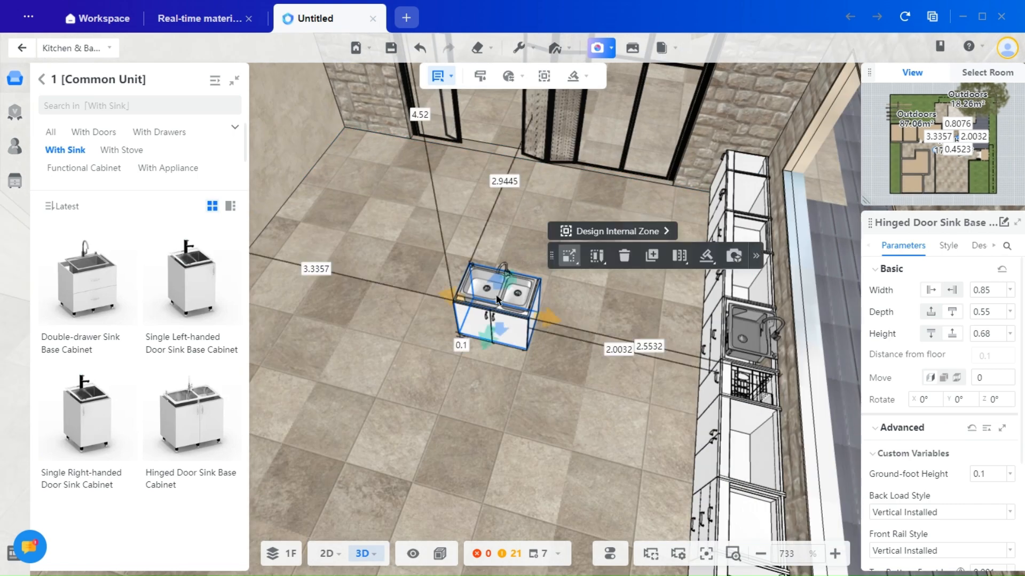
Switch the sink cabinet to the 3D Move & Rotate control and rotate it to 90° about Z.
click(570, 255)
click(557, 335)
drag(520, 392, 439, 396)
right_drag(439, 396, 680, 407)
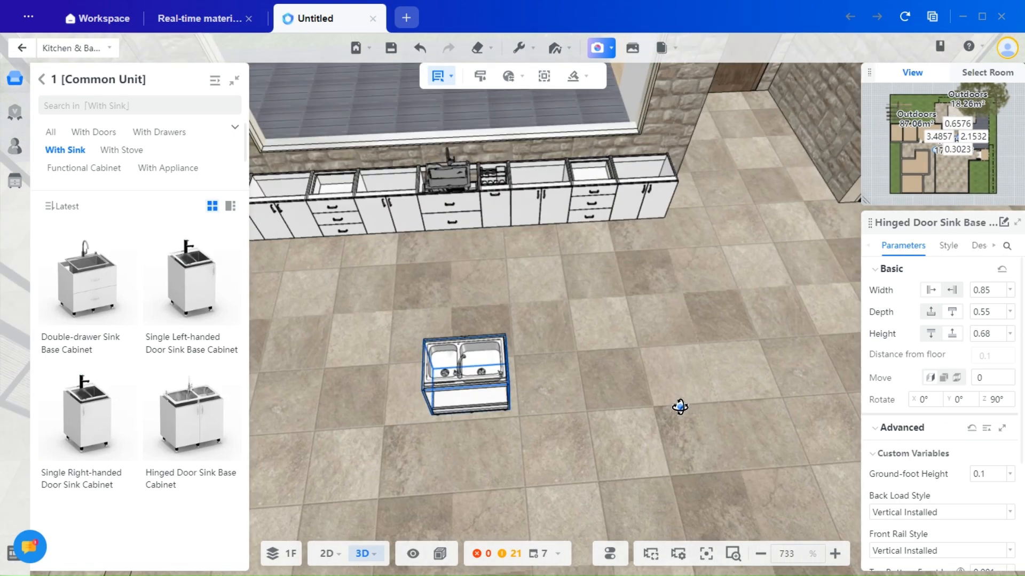
right_drag(447, 388, 490, 388)
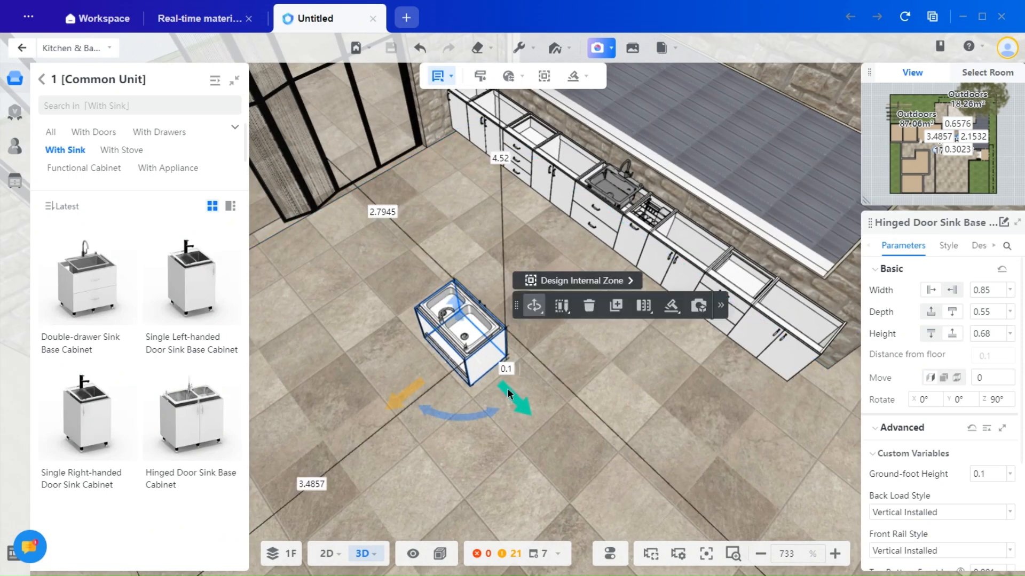
Shift the rotated sink cabinet along the floor towards the glass doors and closer to the window-side cabinet run.
drag(507, 389, 465, 336)
right_drag(465, 336, 539, 425)
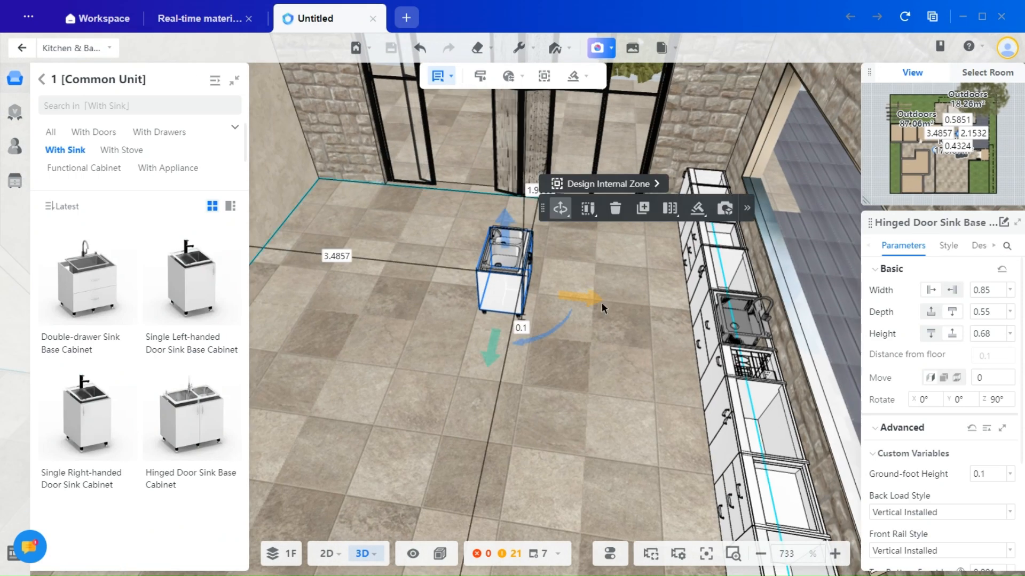
drag(603, 308, 621, 313)
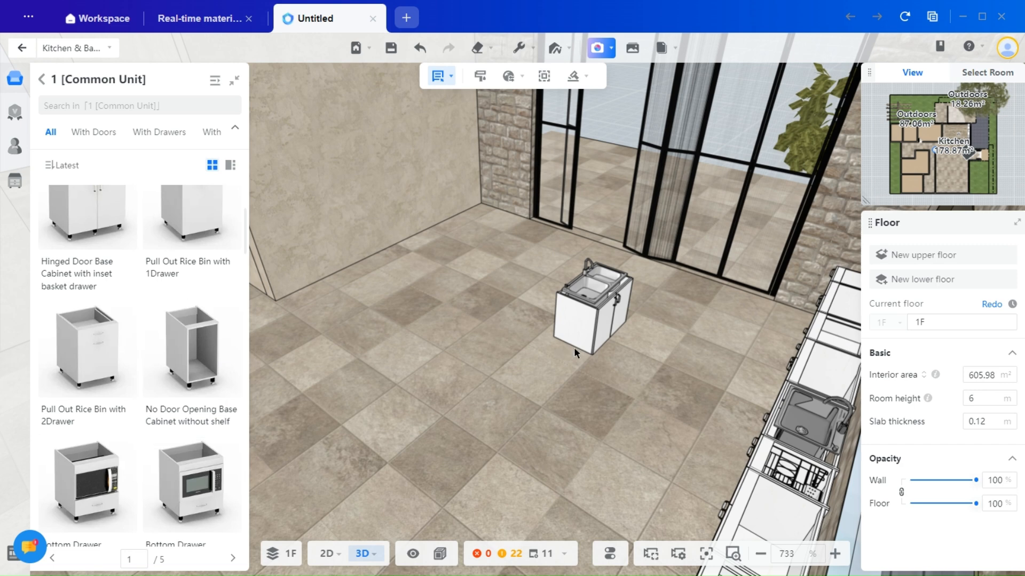
Place a No Door Opening Base Cabinet without shelf flush against the side of the freestanding sink cabinet.
click(575, 348)
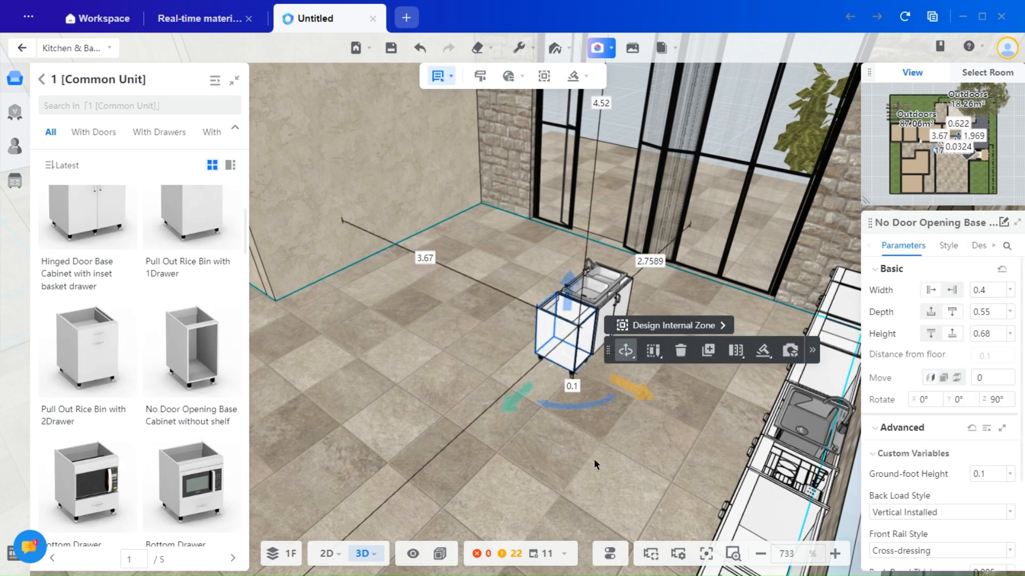
right_drag(551, 466, 481, 480)
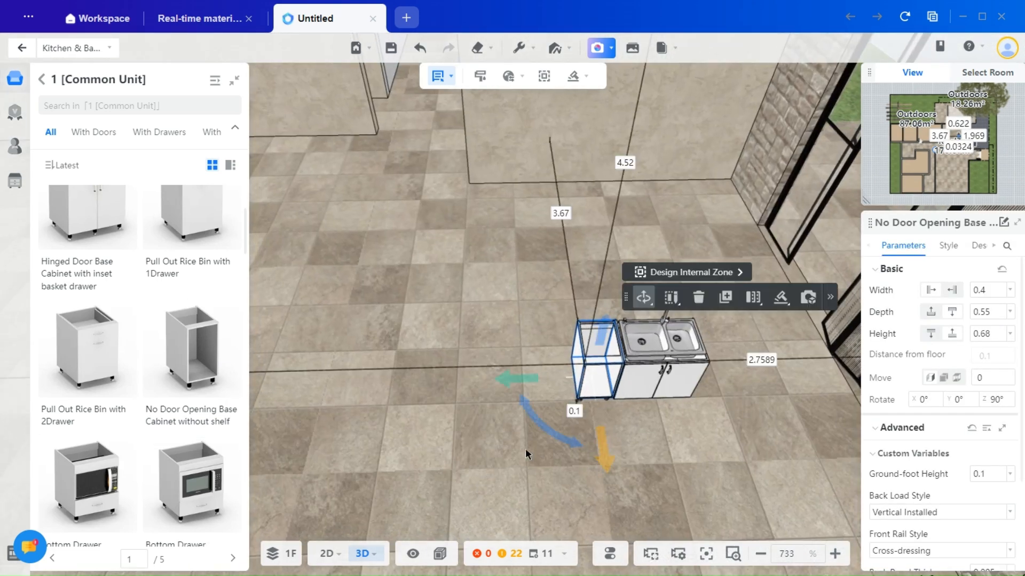
scroll(526, 451, up, 1)
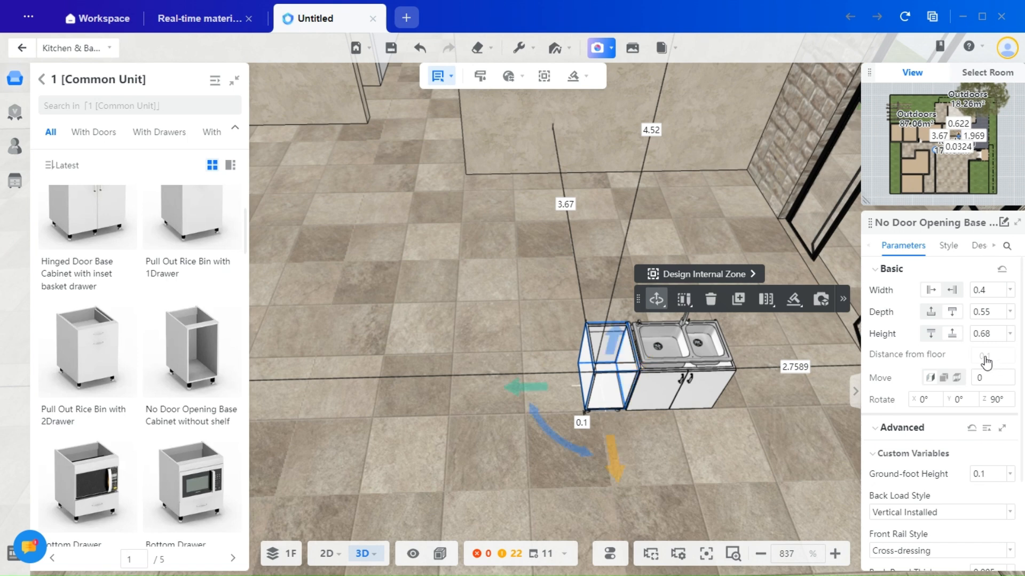
Widen the open base cabinet with the Scale control, keeping it flush against the sink cabinet.
mouse_move(656, 300)
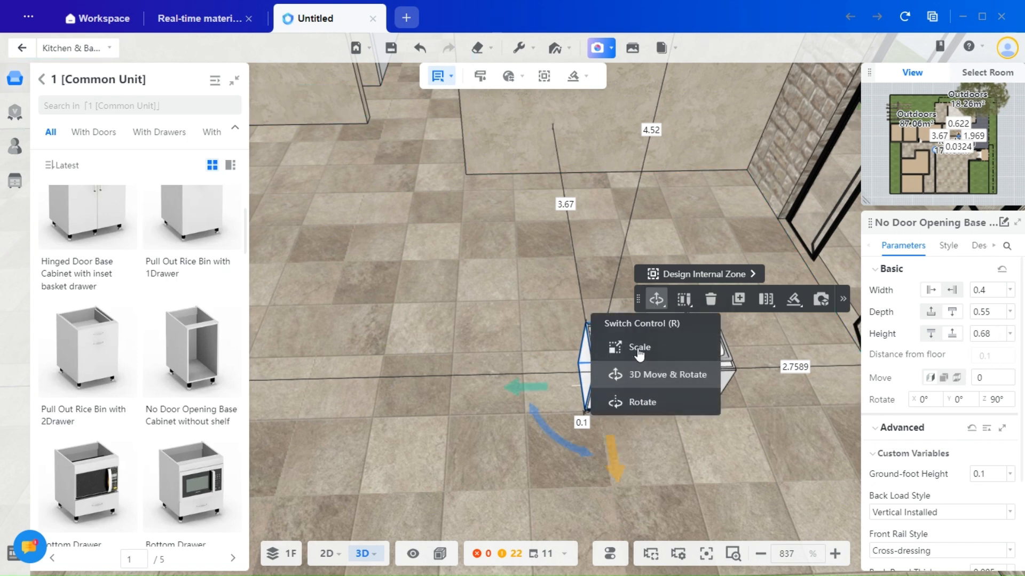
drag(557, 367, 612, 417)
drag(523, 472, 574, 419)
scroll(482, 397, up, 3)
click(494, 484)
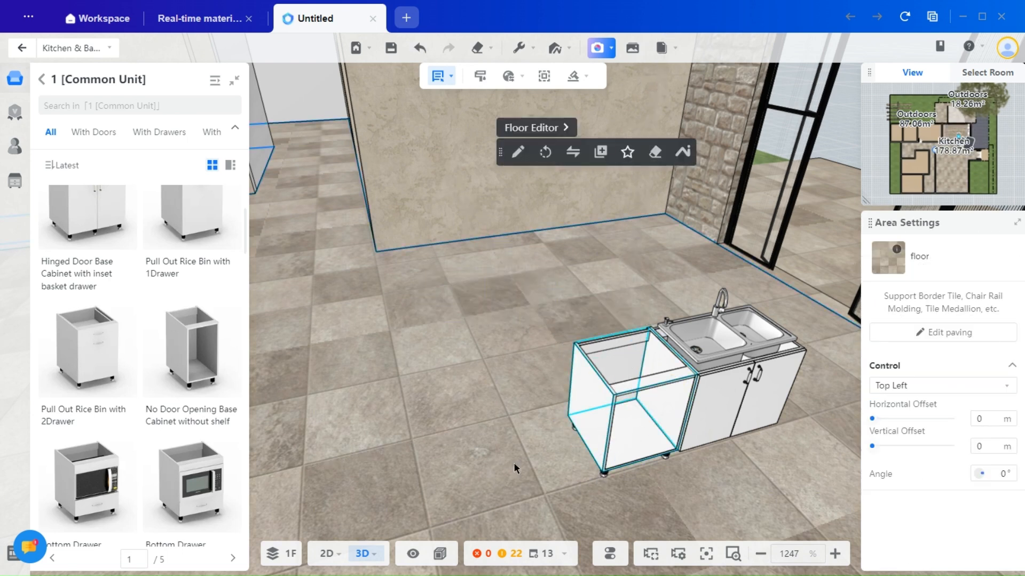
Insert Dishwasher-11 from the kitchen appliances into the open base cabinet beside the double sink.
scroll(486, 468, down, 2)
drag(486, 468, 505, 454)
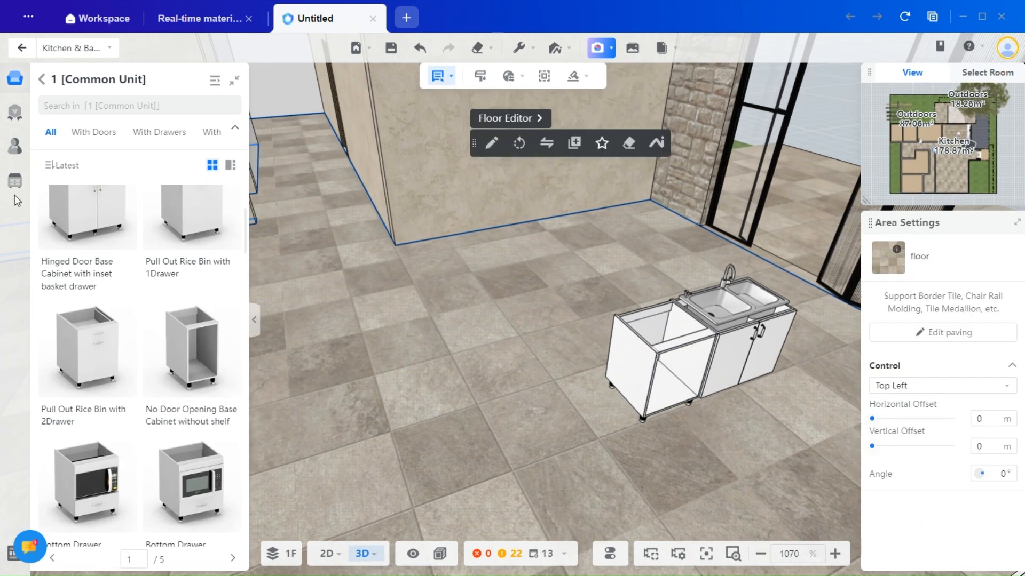
click(41, 80)
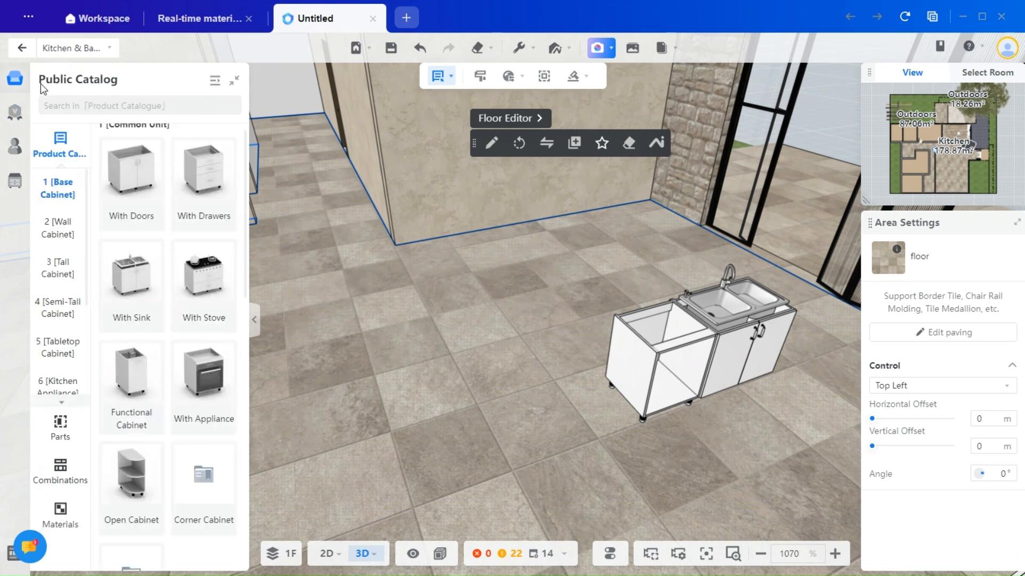
scroll(65, 365, down, 2)
click(58, 295)
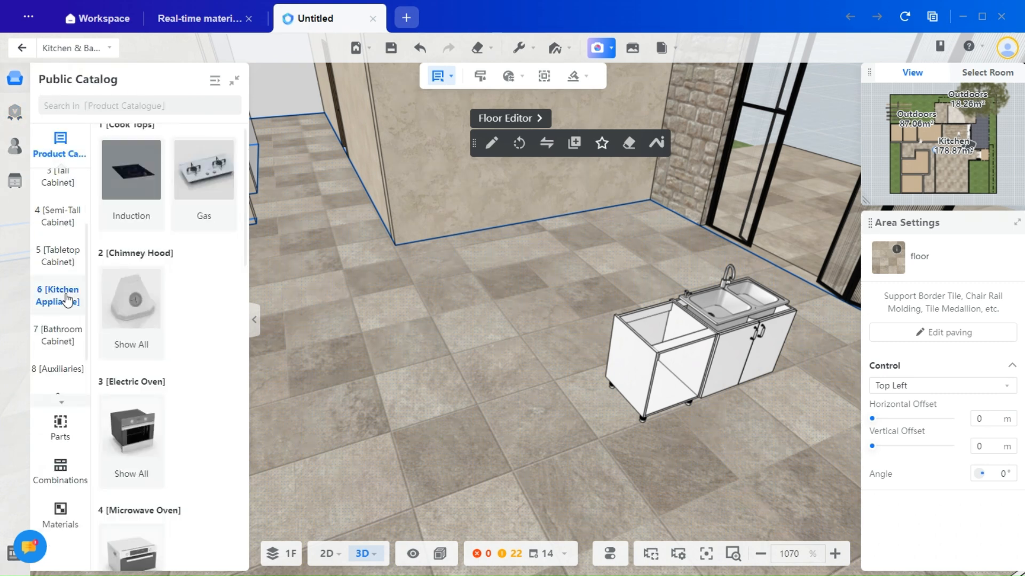
scroll(210, 320, down, 3)
scroll(214, 313, down, 2)
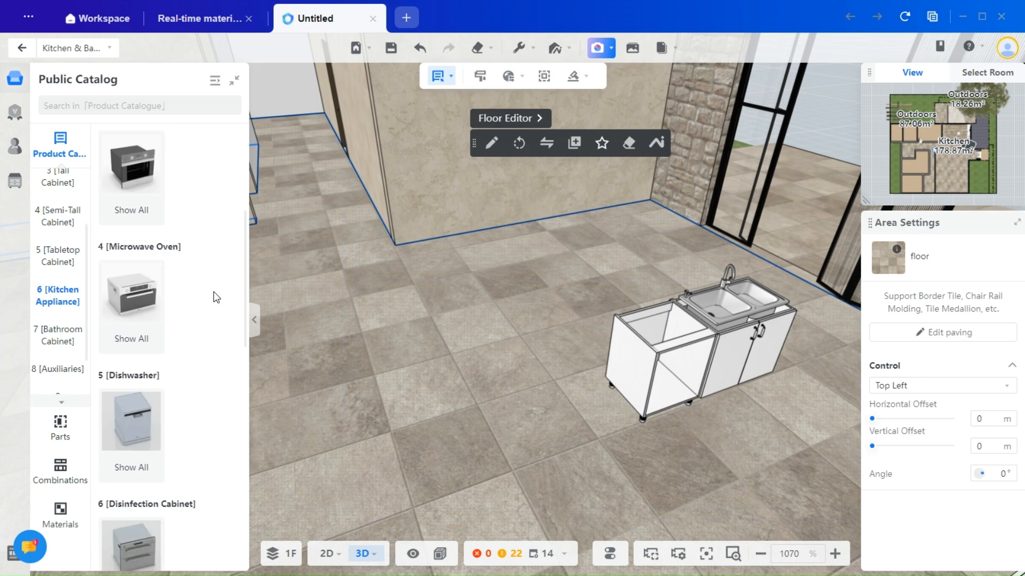
click(154, 362)
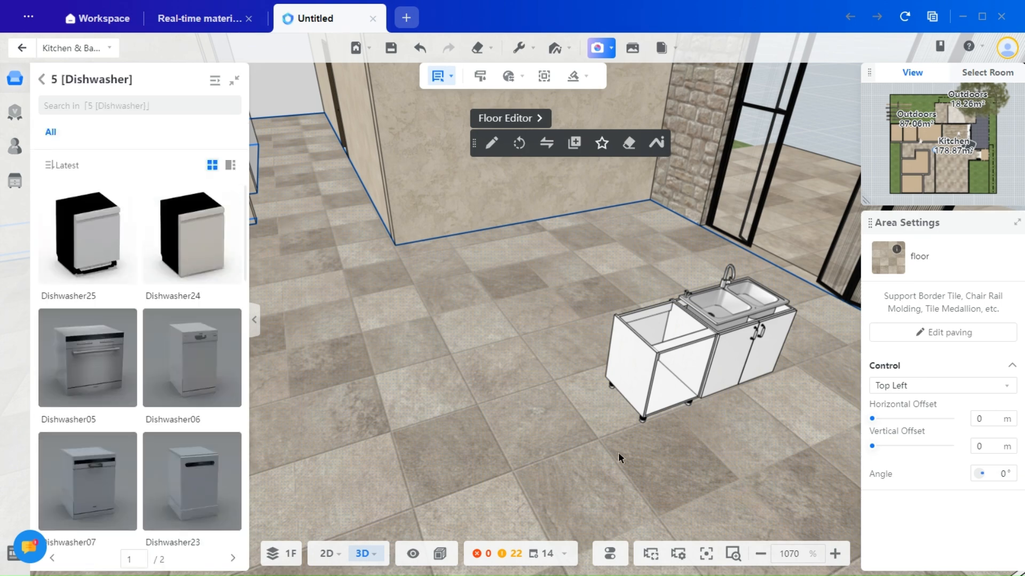
scroll(578, 431, up, 5)
drag(530, 469, 498, 472)
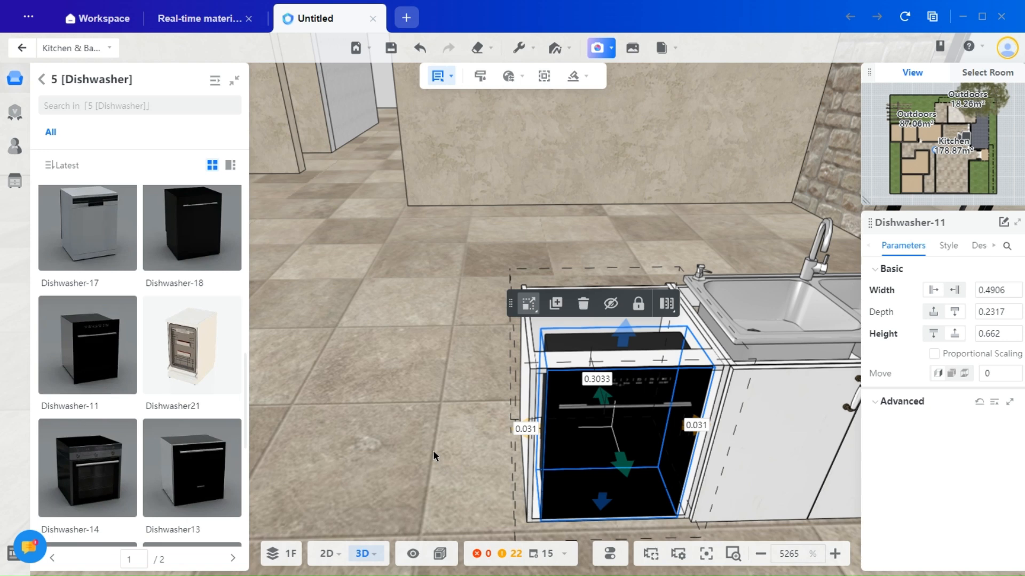
Scale the dishwasher to a width of 0.5396 and a height of 0.644 to fit the cabinet opening.
drag(433, 451, 290, 370)
right_drag(291, 371, 278, 366)
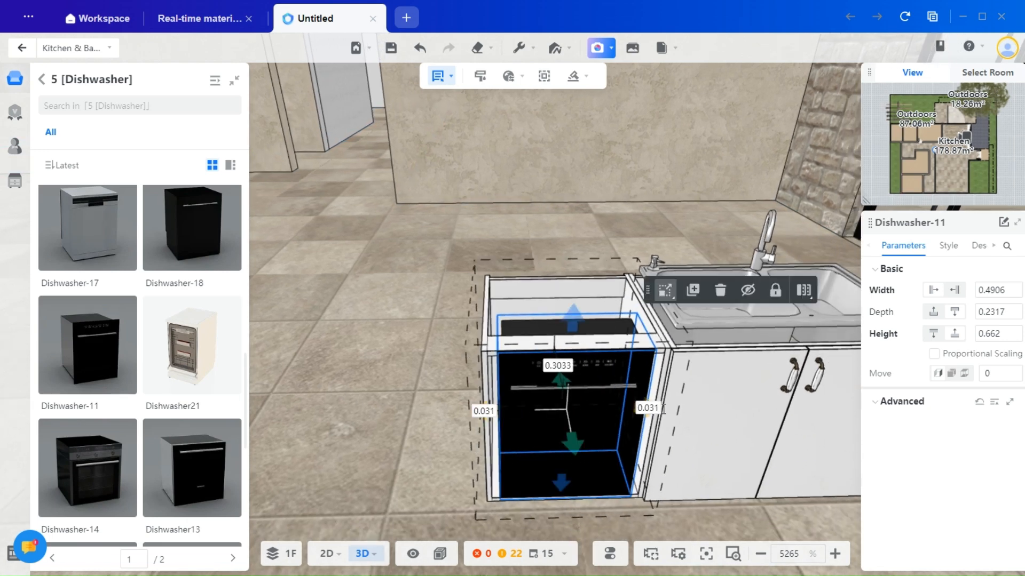
drag(647, 416, 656, 414)
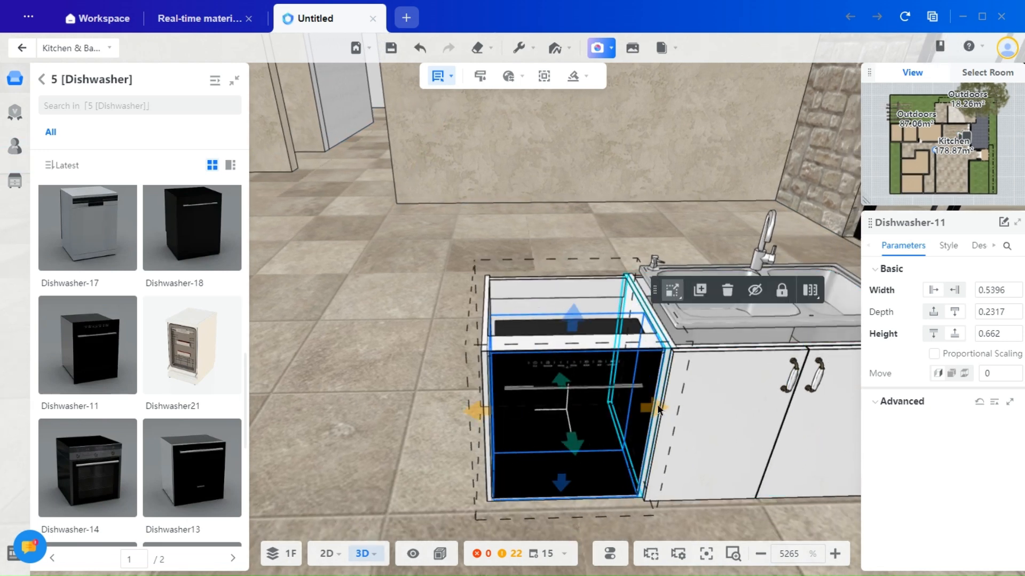
drag(596, 481, 632, 516)
right_drag(632, 517, 626, 515)
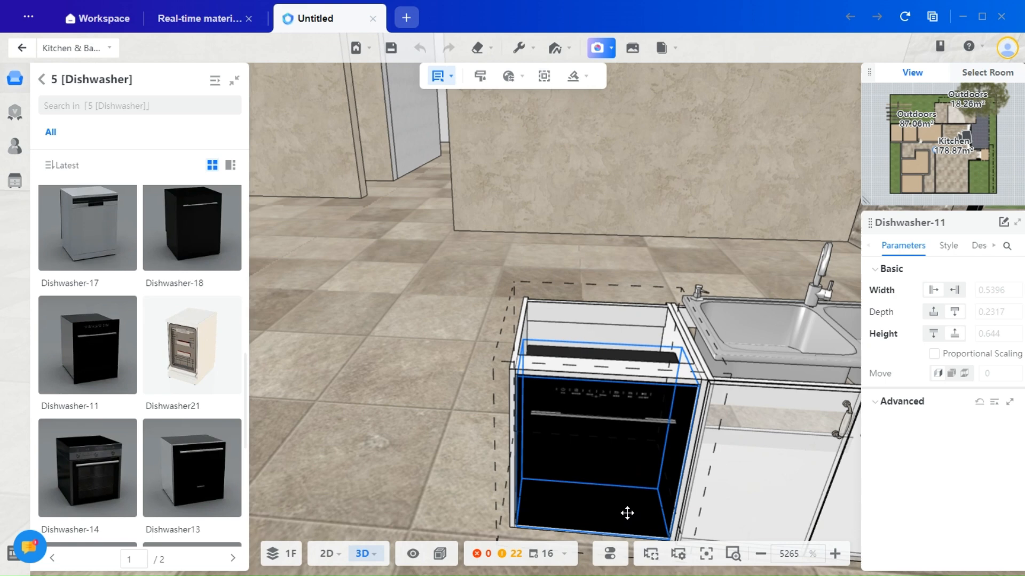
Extend the dishwasher's depth to 0.56 so that it fills the cabinet from front to back.
click(426, 400)
drag(440, 428, 492, 465)
click(512, 368)
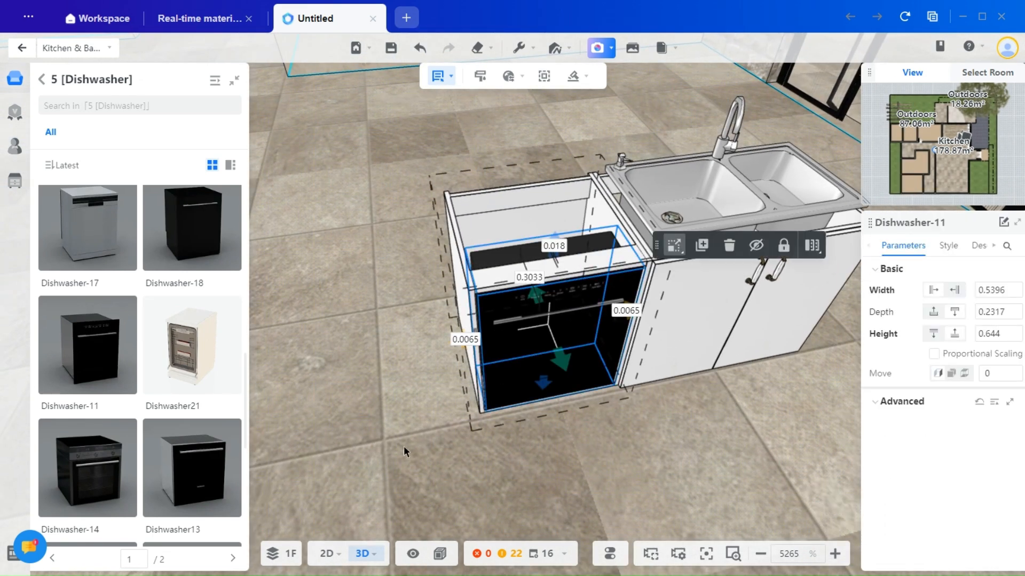
drag(407, 451, 421, 469)
right_drag(550, 490, 646, 488)
drag(458, 280, 391, 238)
click(372, 439)
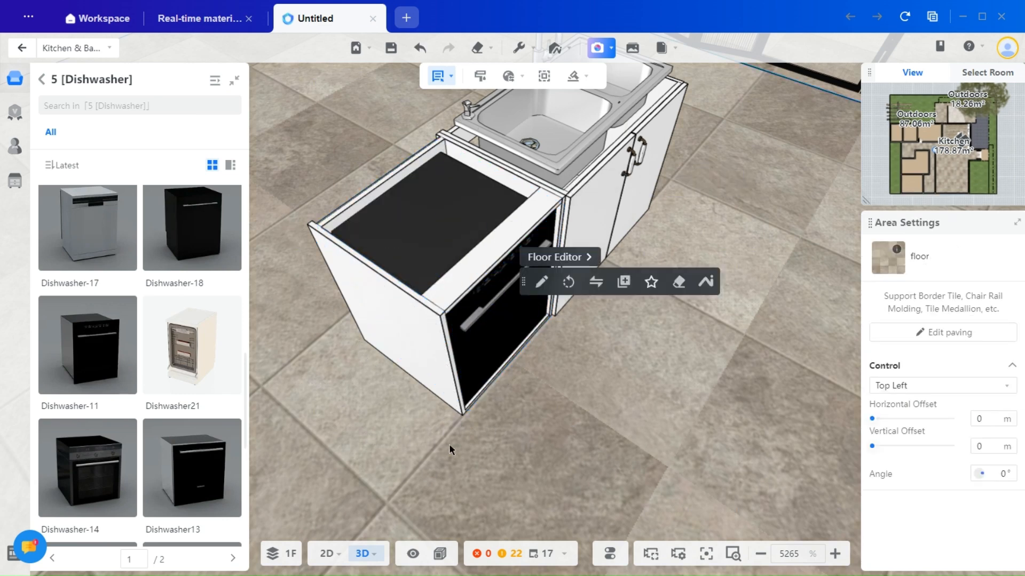
scroll(449, 443, down, 5)
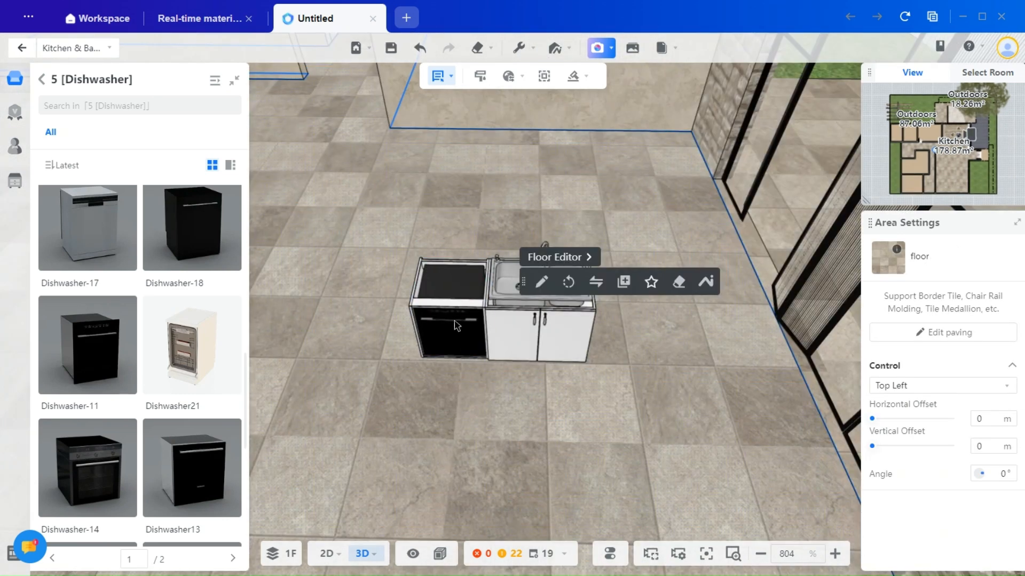
click(449, 335)
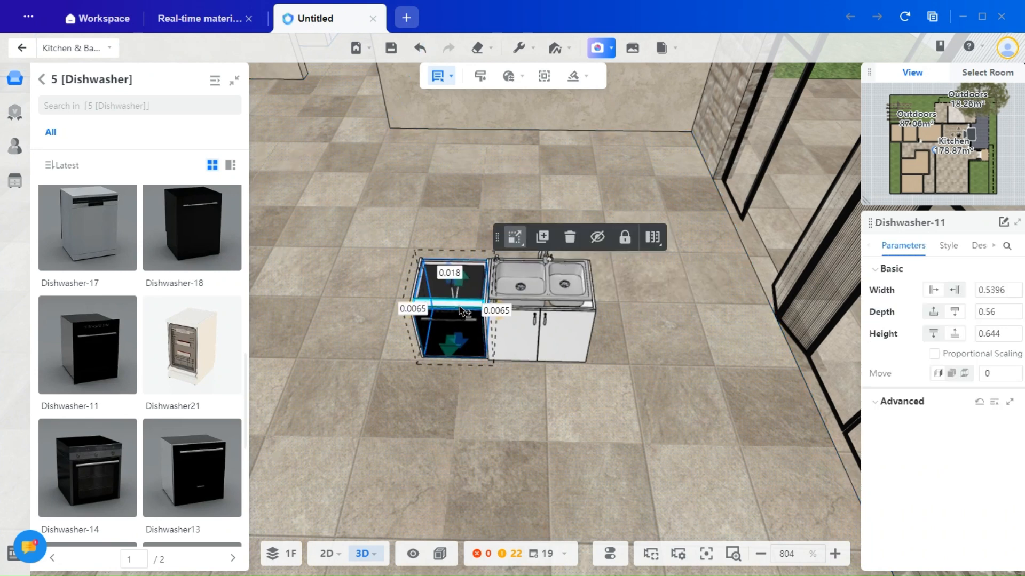
ctrl+click(505, 330)
scroll(469, 389, up, 3)
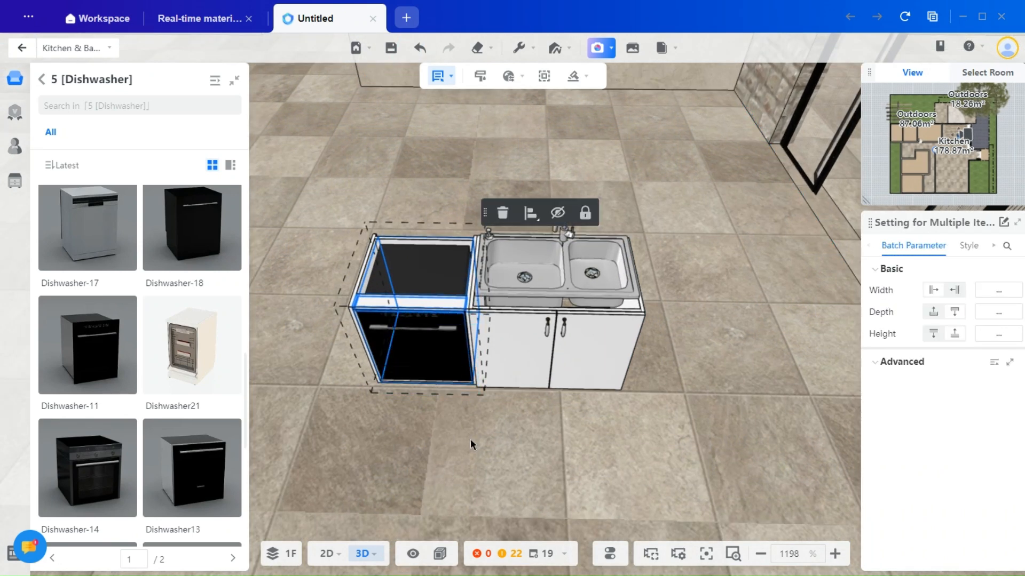
click(468, 435)
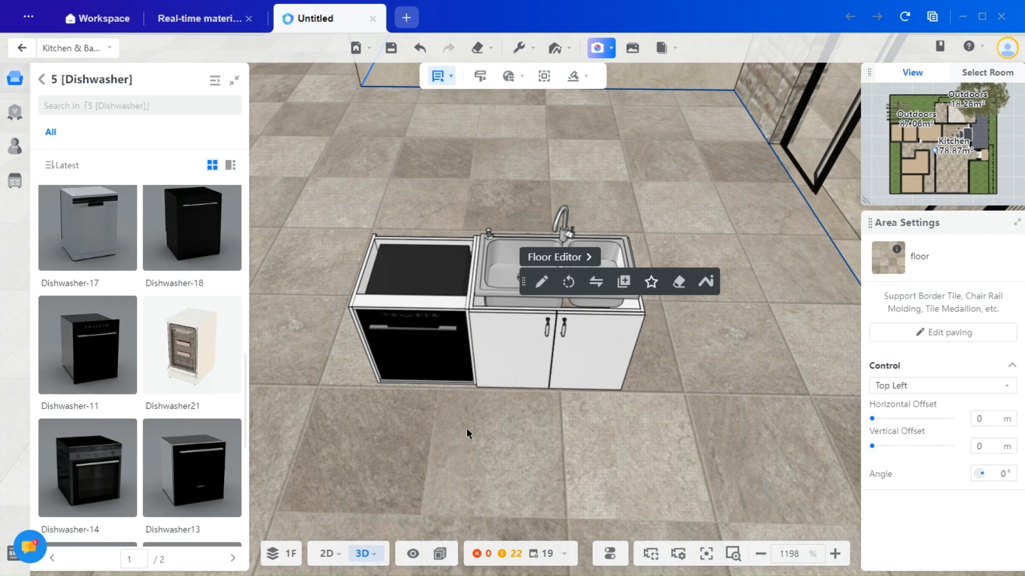
Move the double-sink base cabinet to the opposite side of the dishwasher cabinet, so that the two stand flush.
click(531, 348)
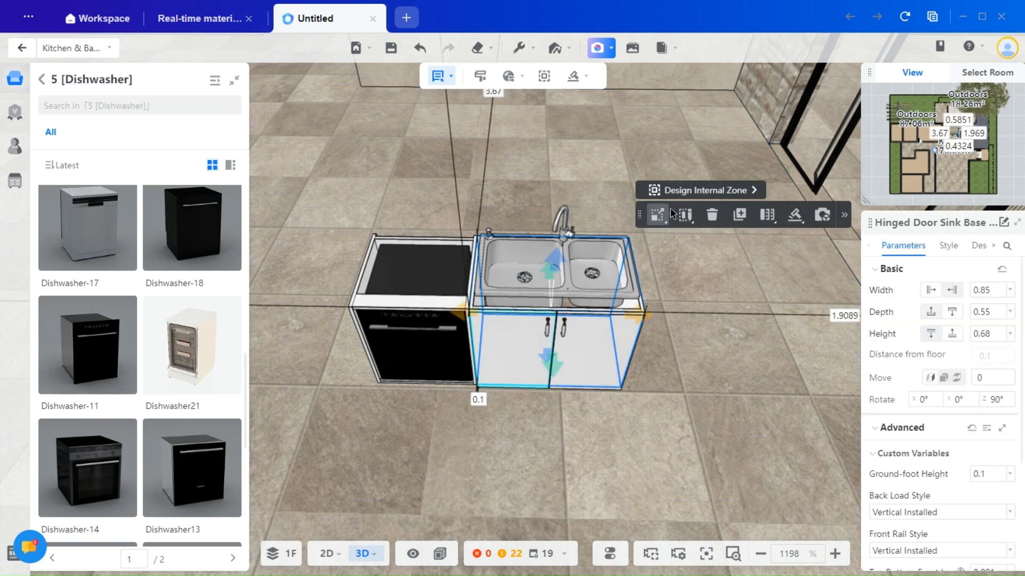
mouse_move(658, 215)
click(619, 290)
drag(468, 352, 221, 329)
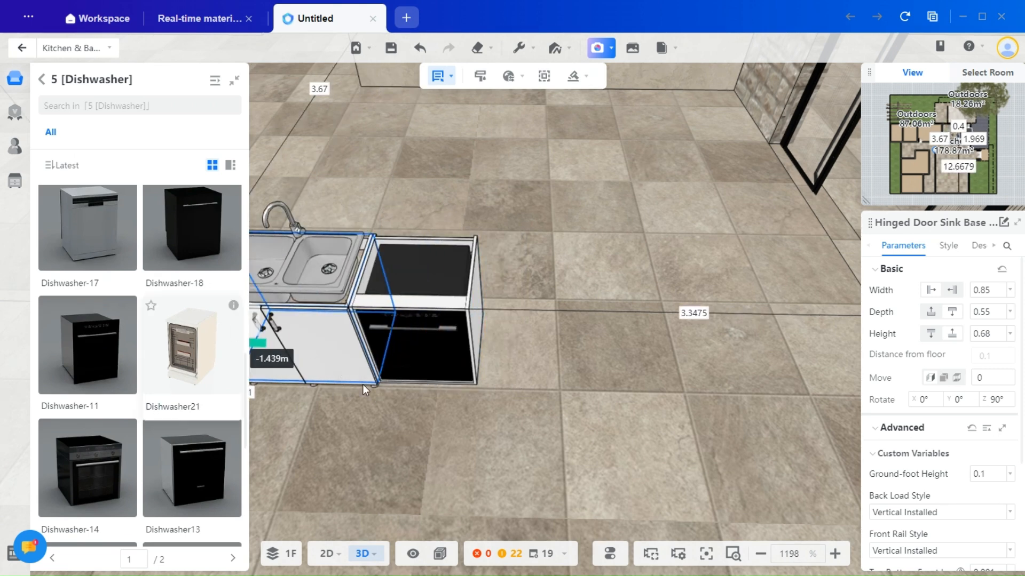
scroll(527, 449, down, 3)
drag(474, 440, 545, 463)
click(464, 437)
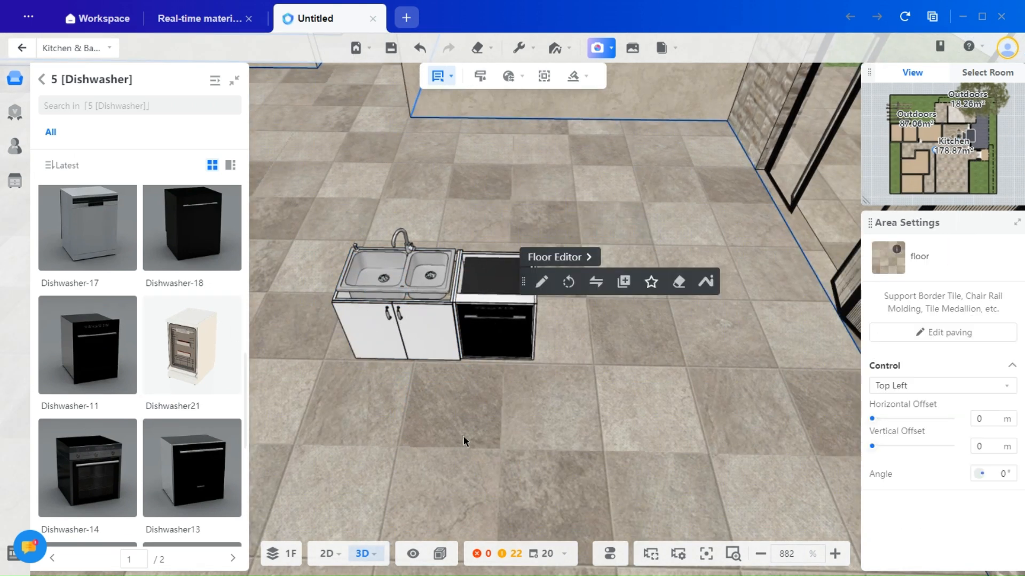
drag(465, 438, 492, 438)
ctrl+drag(316, 201, 588, 428)
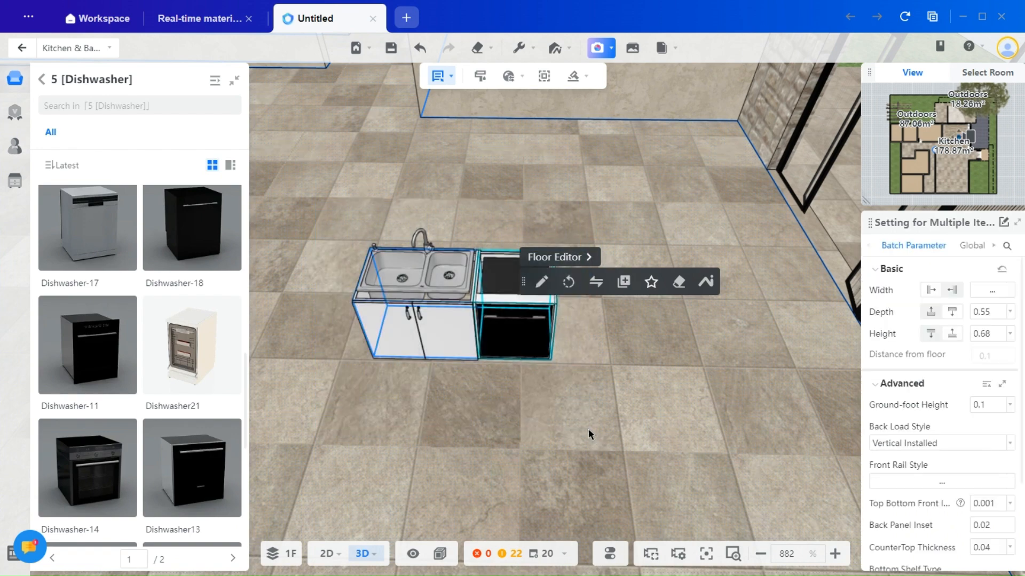
click(585, 229)
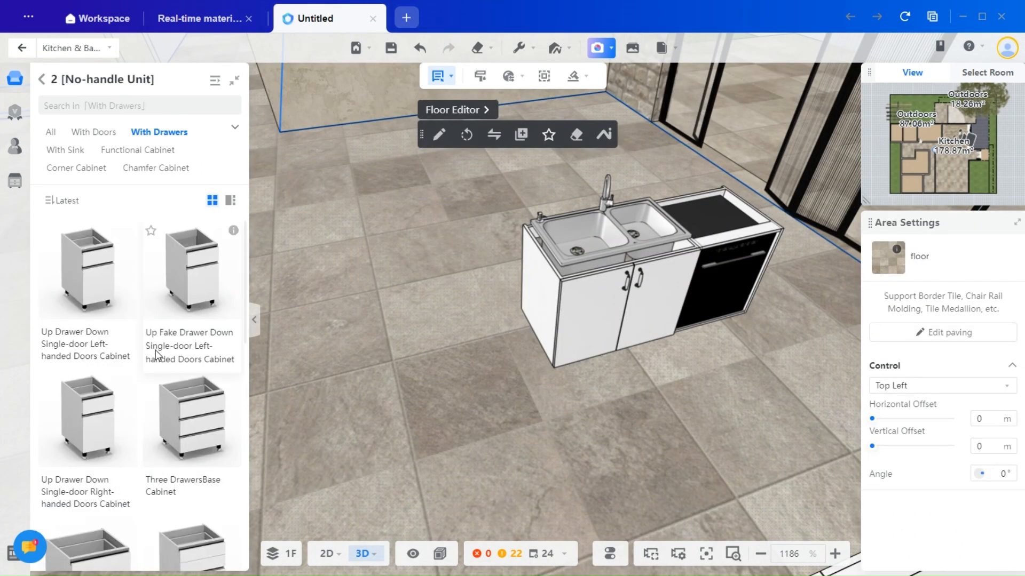
Insert the Double-drawer Base Cabinet from the no-handle drawer units beside the free end of the double-sink cabinet.
scroll(155, 349, down, 5)
scroll(155, 351, down, 5)
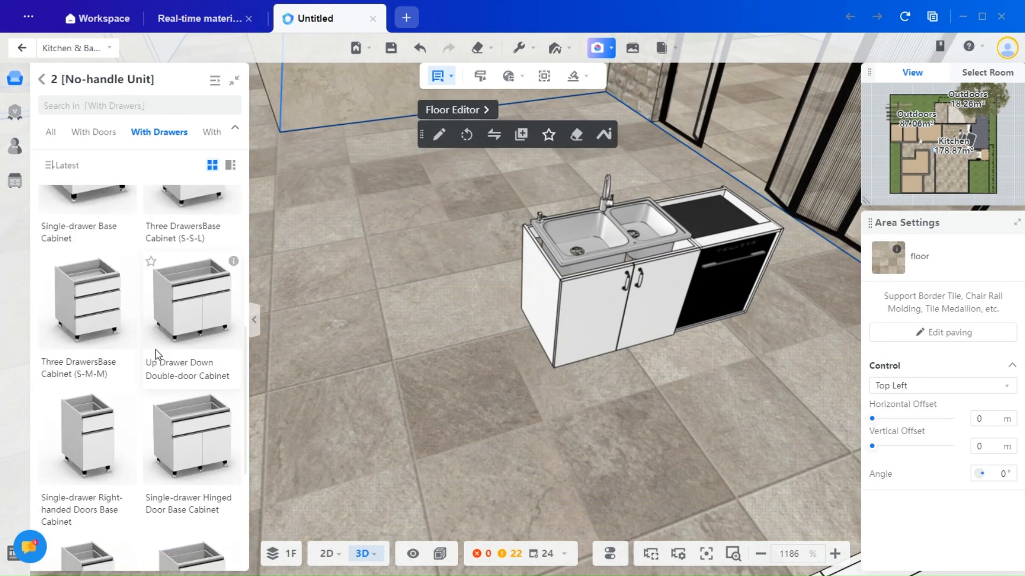
click(193, 421)
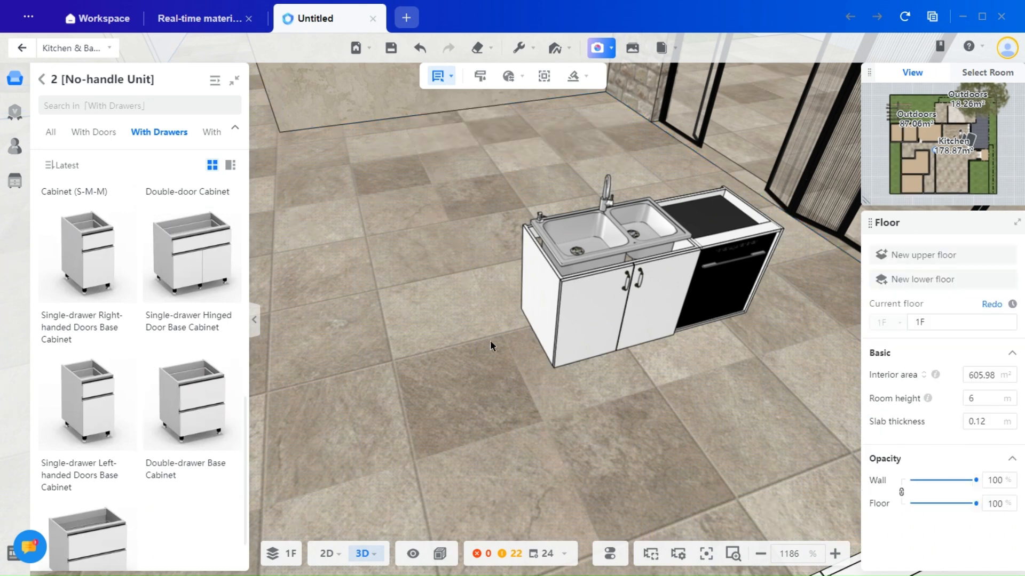
click(513, 330)
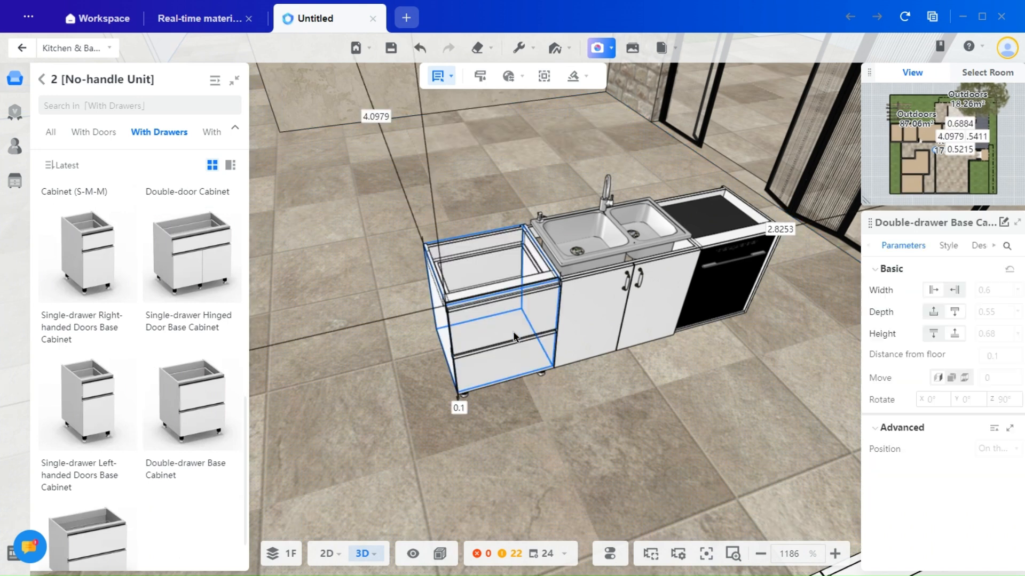
scroll(426, 313, up, 3)
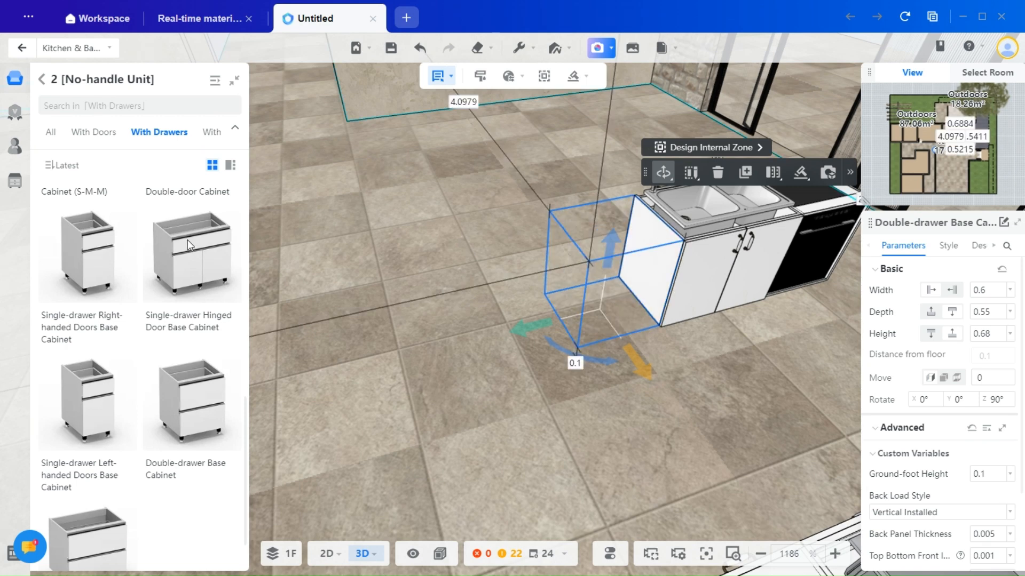
Insert the Double-drawer with Ventilating Panel stove cabinet from the common units against the free side of the double-drawer cabinet.
click(211, 132)
click(370, 397)
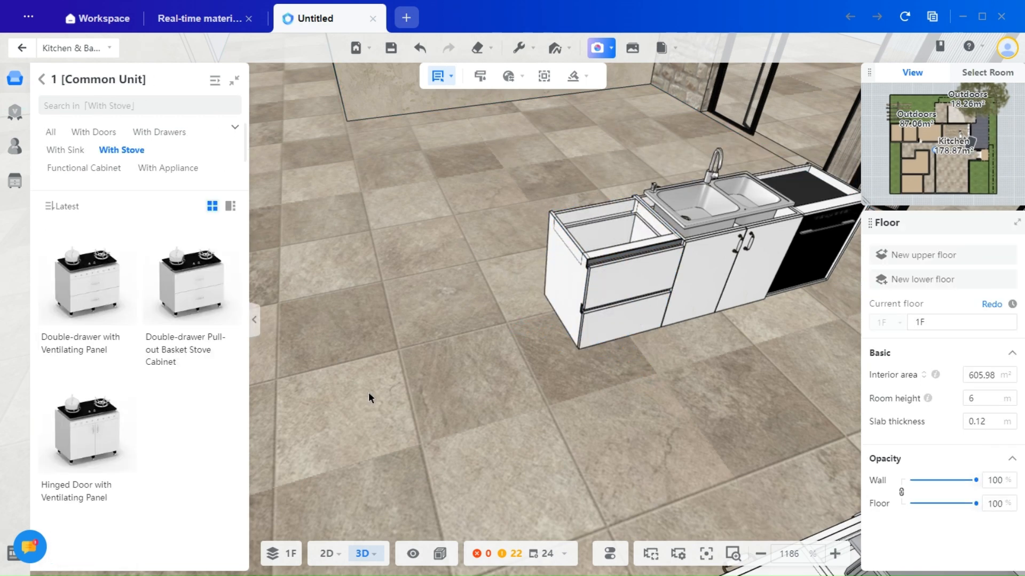
click(523, 313)
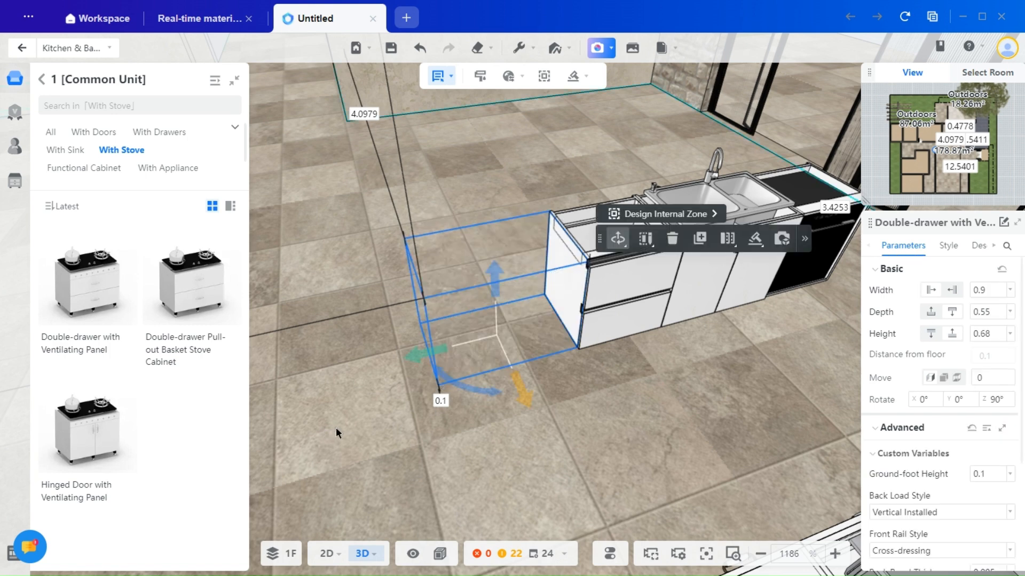
right_drag(337, 428, 411, 432)
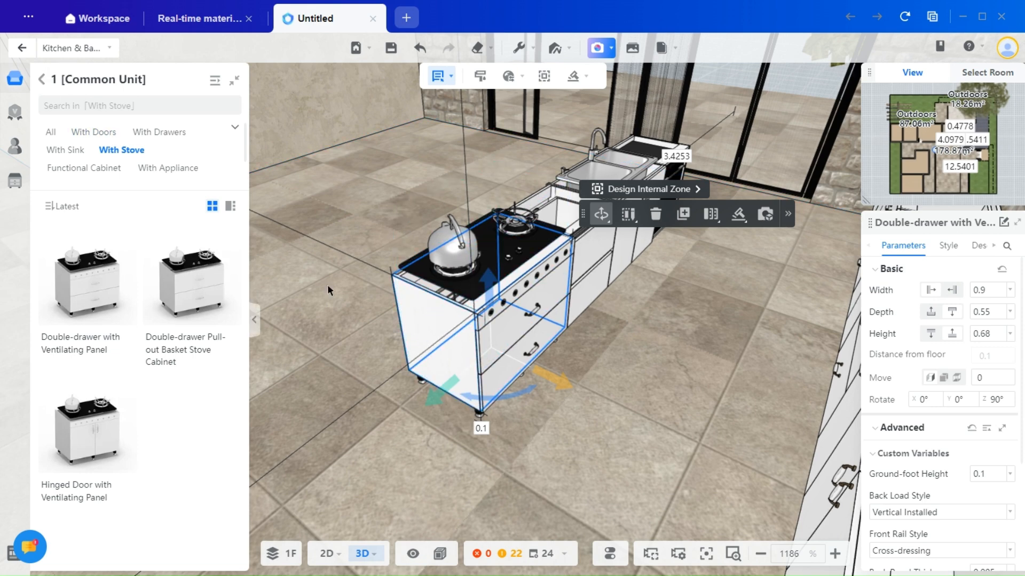
Switch to part selection, pick the gas stove on the island and look through the public stove styles.
click(430, 79)
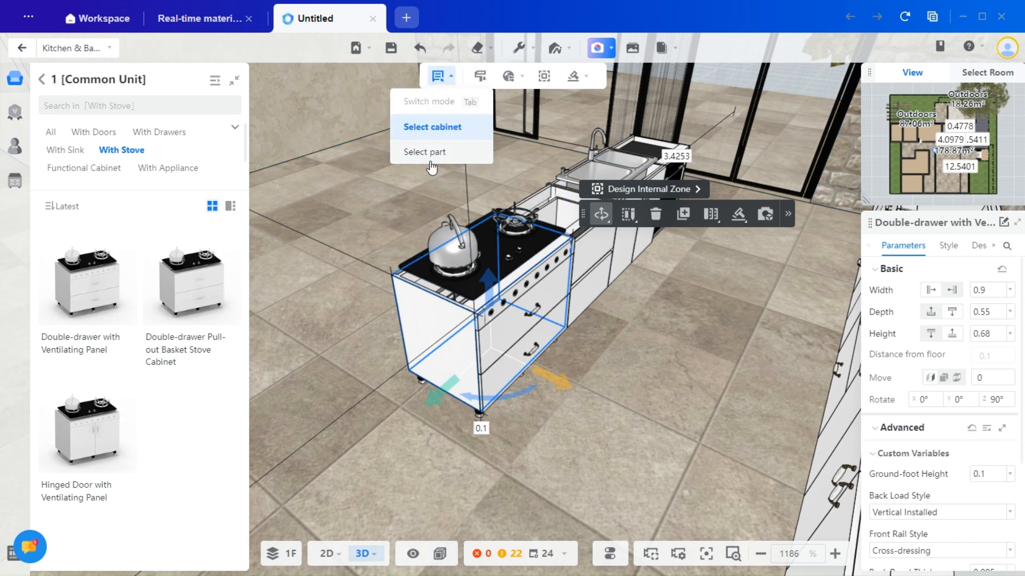
click(428, 153)
click(478, 275)
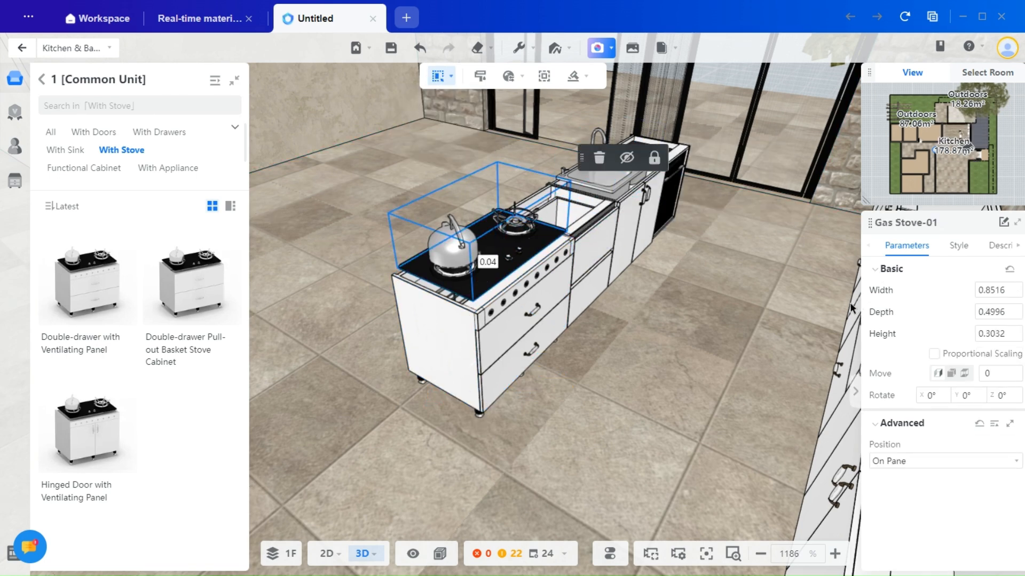
click(999, 246)
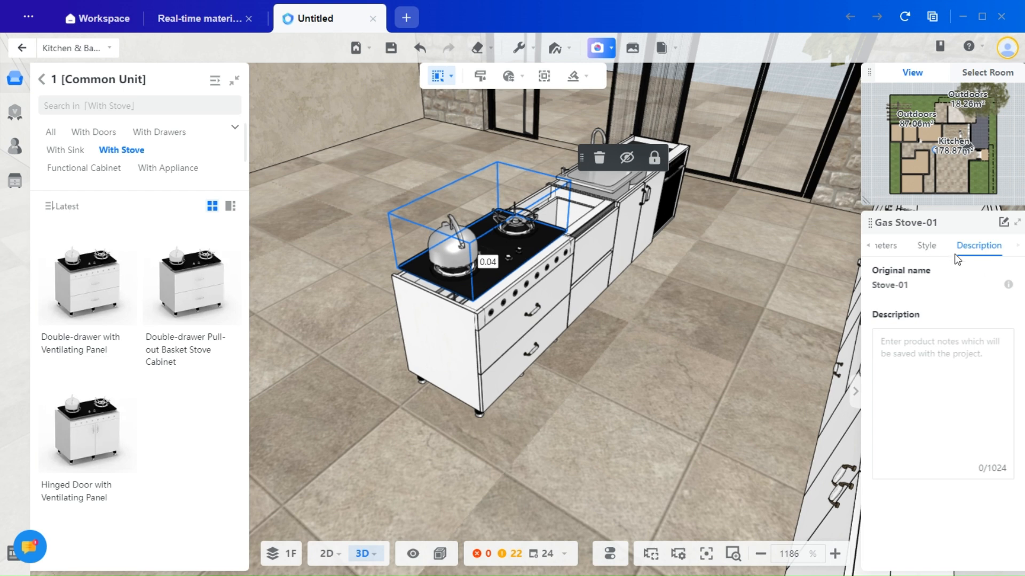
click(928, 246)
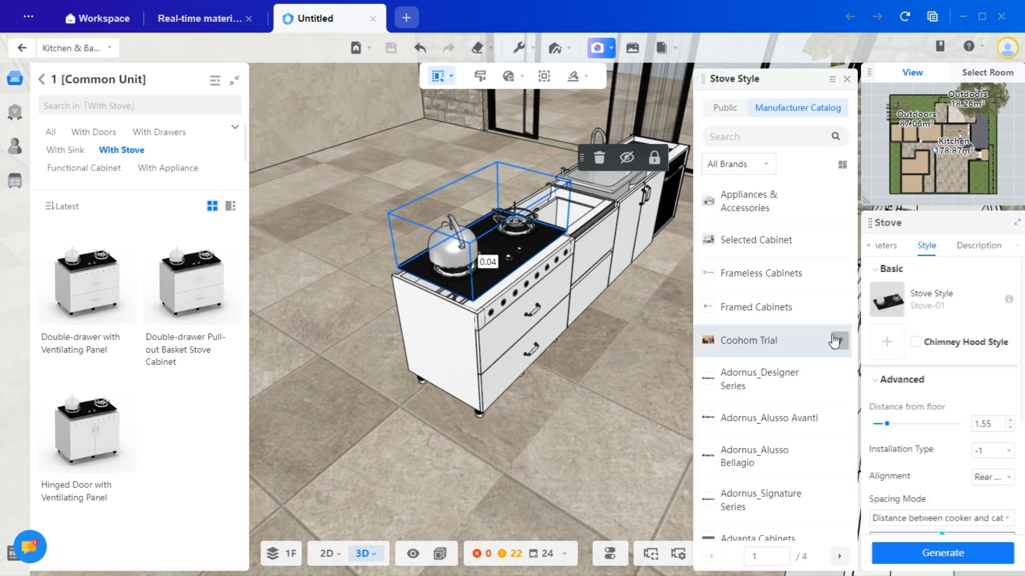
click(734, 112)
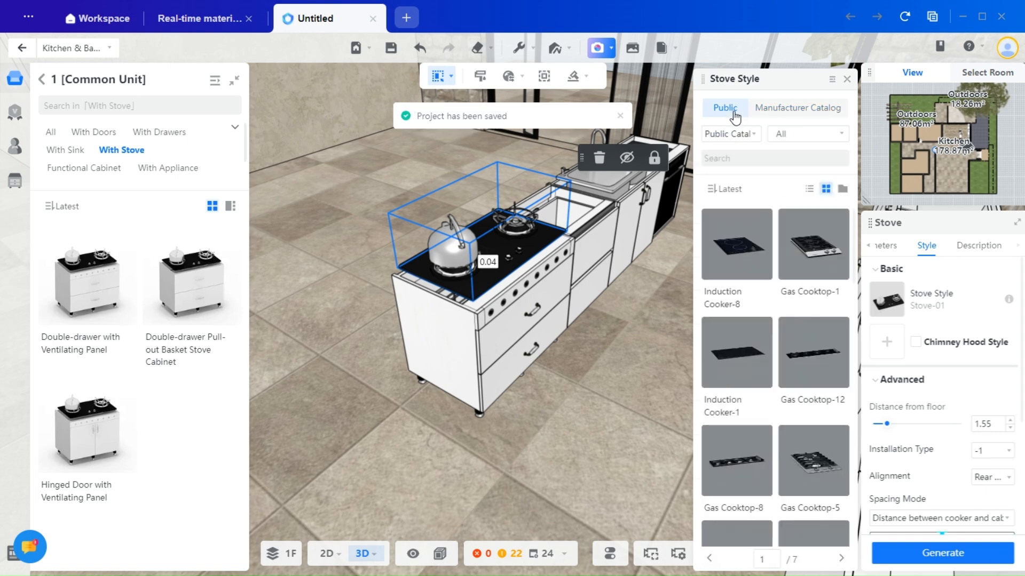
click(601, 353)
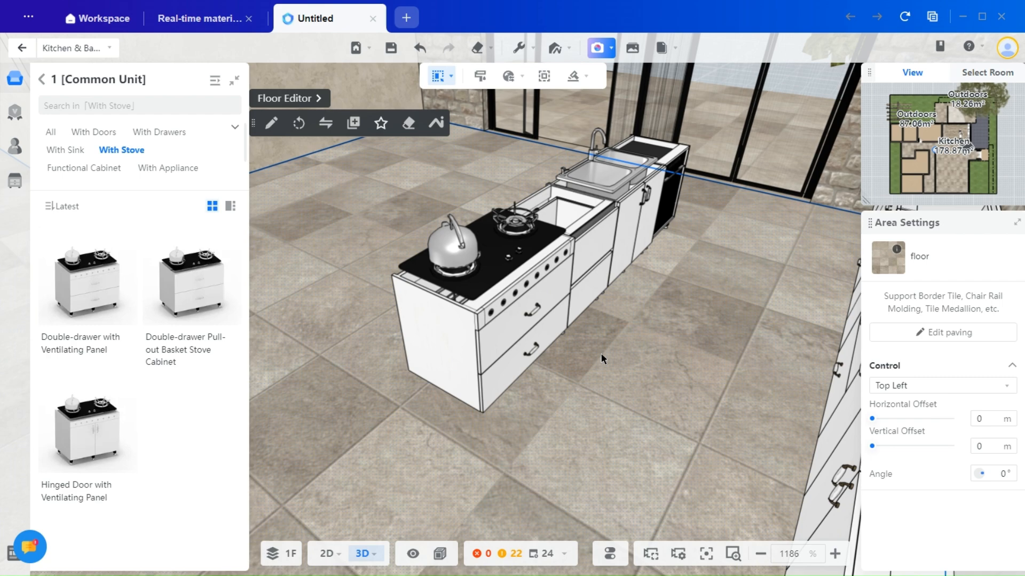
Insert an oven base cabinet from the common appliance units at the end of the island, flush with the stove cabinet.
drag(545, 438, 482, 436)
right_drag(482, 436, 602, 409)
scroll(602, 409, down, 3)
drag(602, 409, 569, 379)
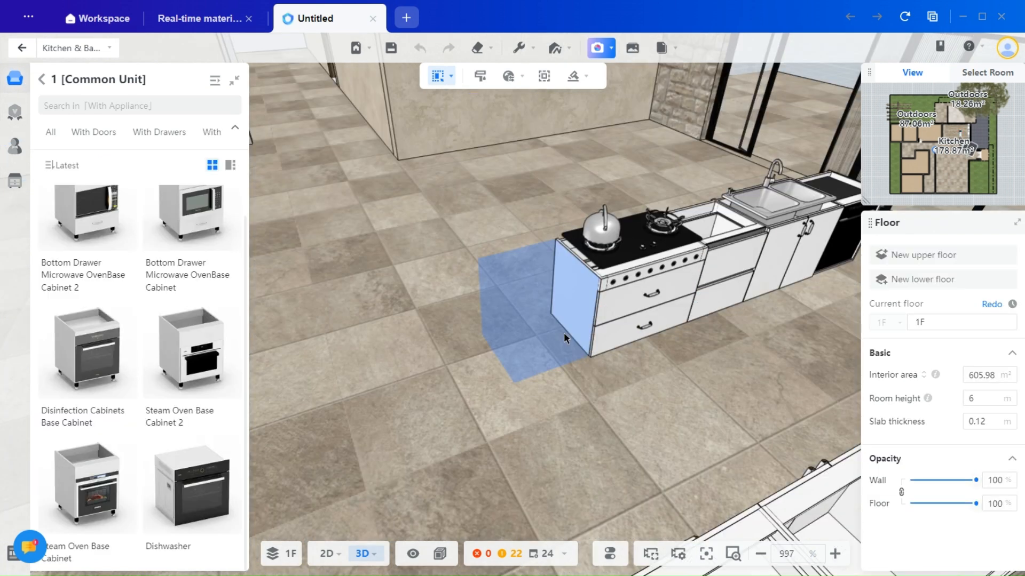
click(563, 332)
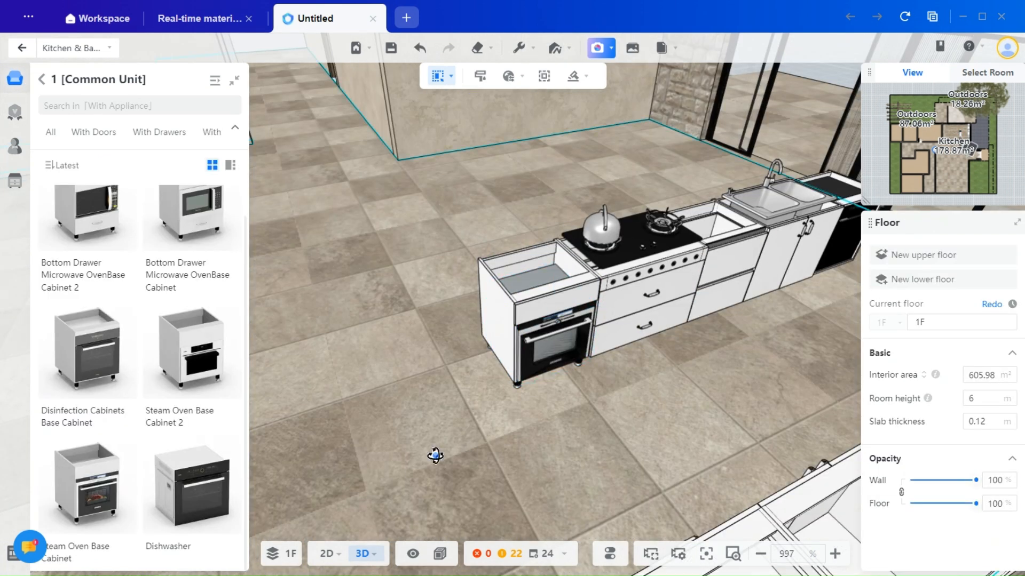
drag(435, 455, 548, 423)
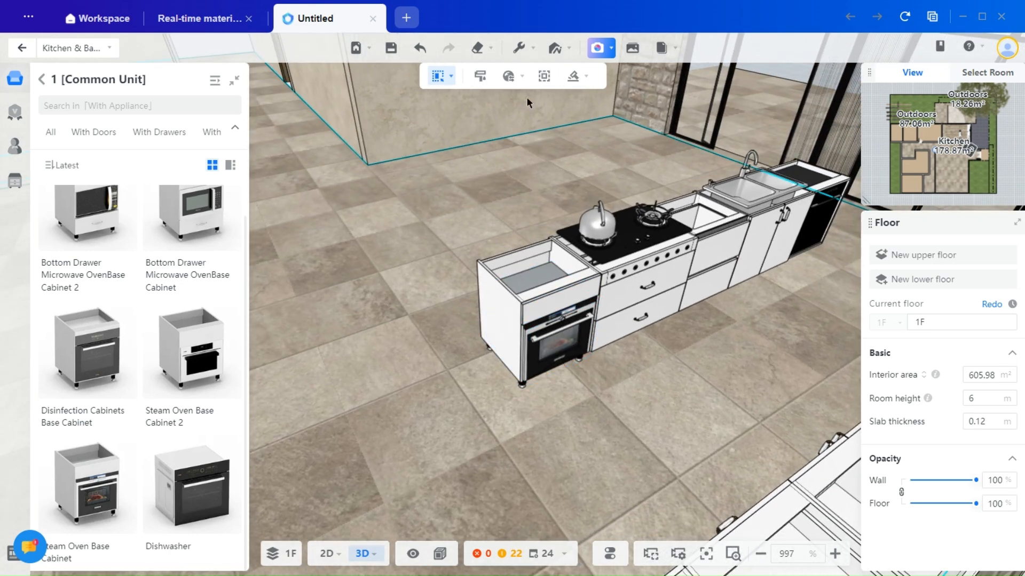
Open the back panel models among the auxiliaries in the public product catalog.
click(42, 80)
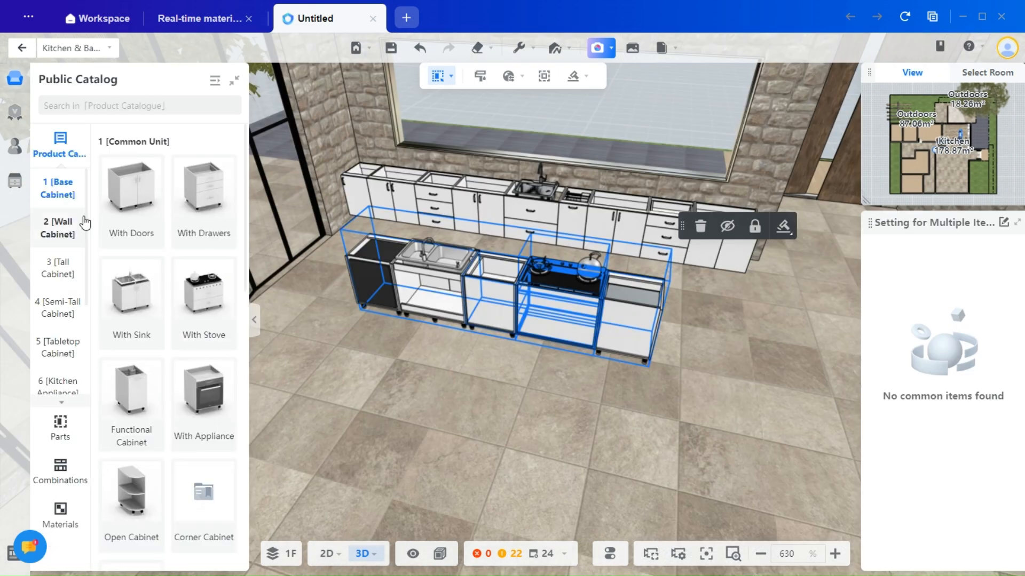
scroll(60, 300, down, 2)
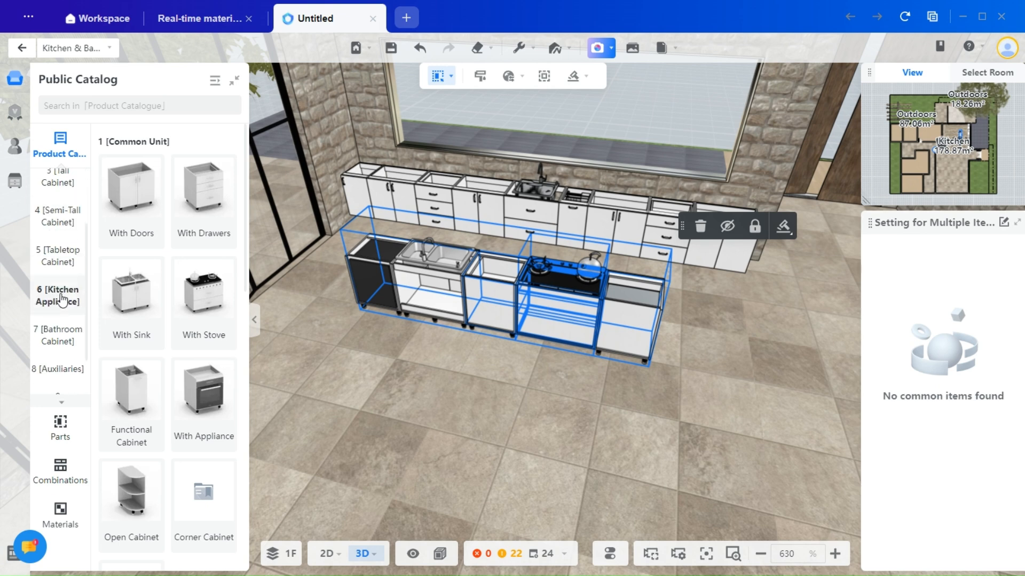
scroll(63, 301, down, 1)
click(60, 334)
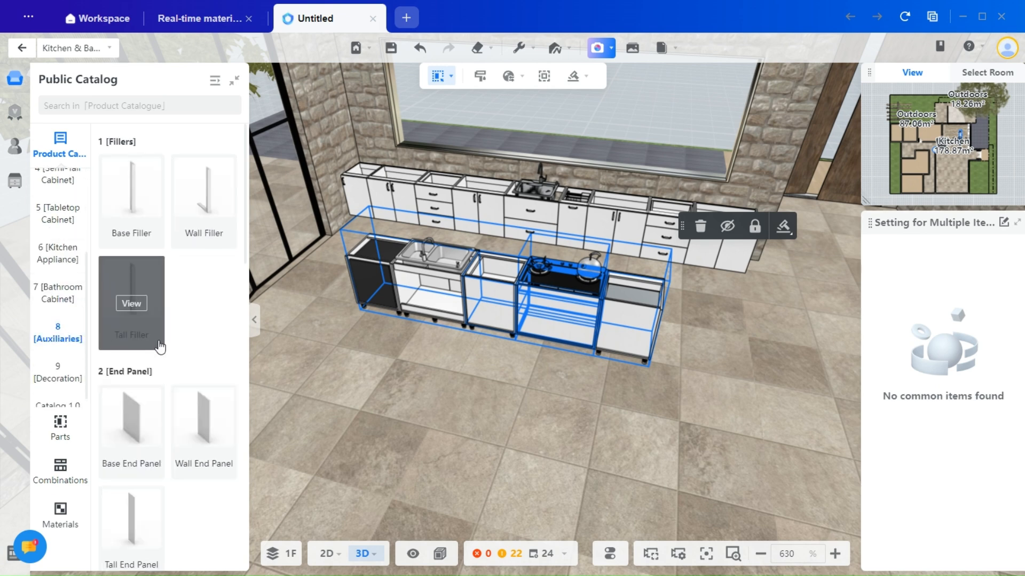
scroll(204, 258, down, 5)
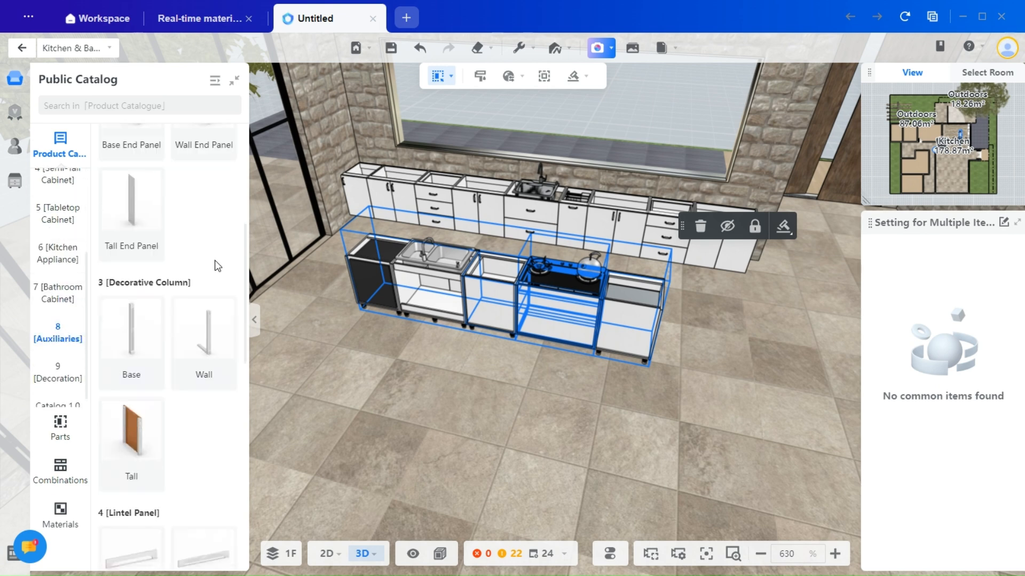
scroll(219, 263, down, 8)
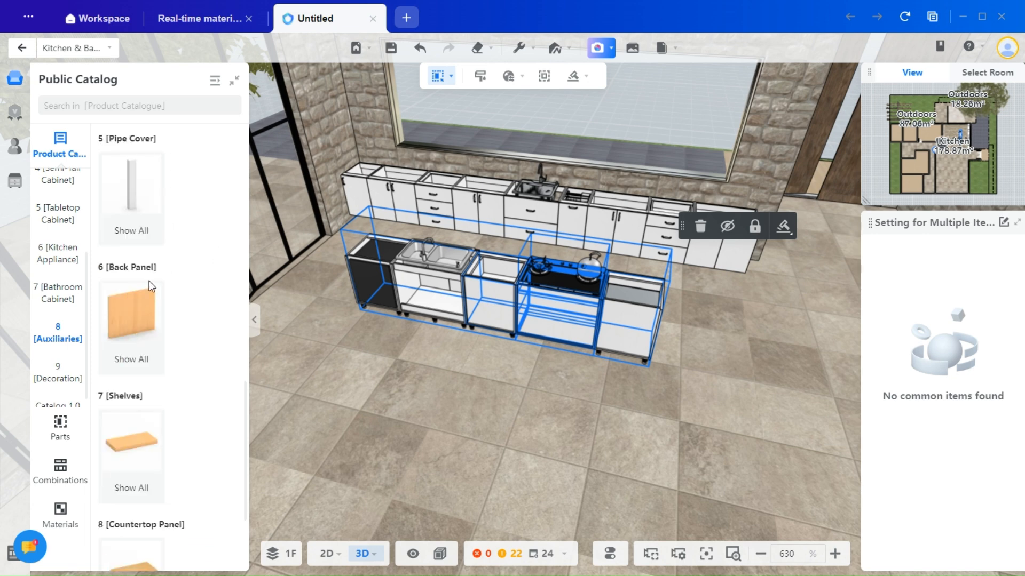
click(137, 327)
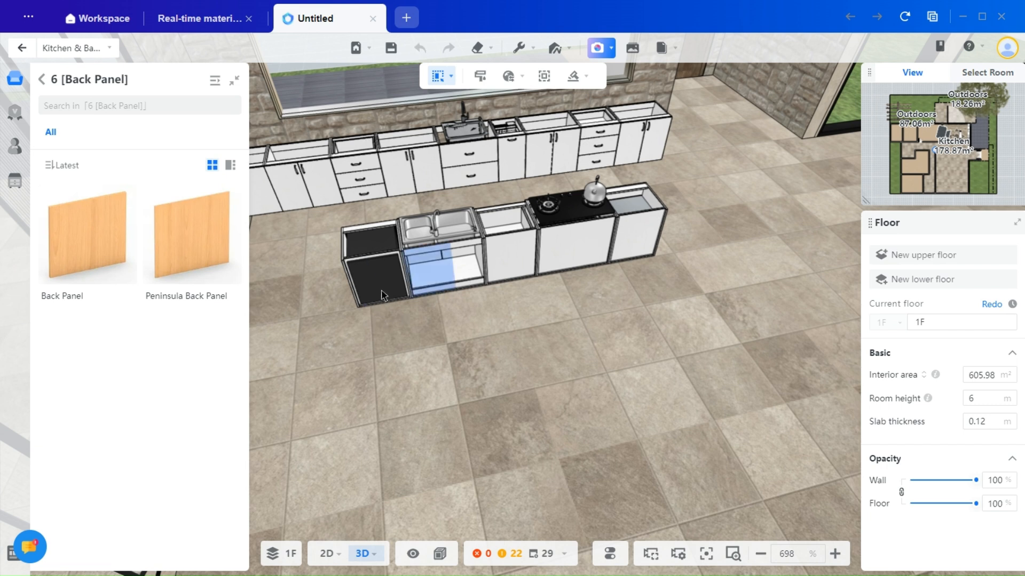
Place a back panel behind the island's double-sink cabinet and set its width to 3 and its depth to 0.62.
click(434, 291)
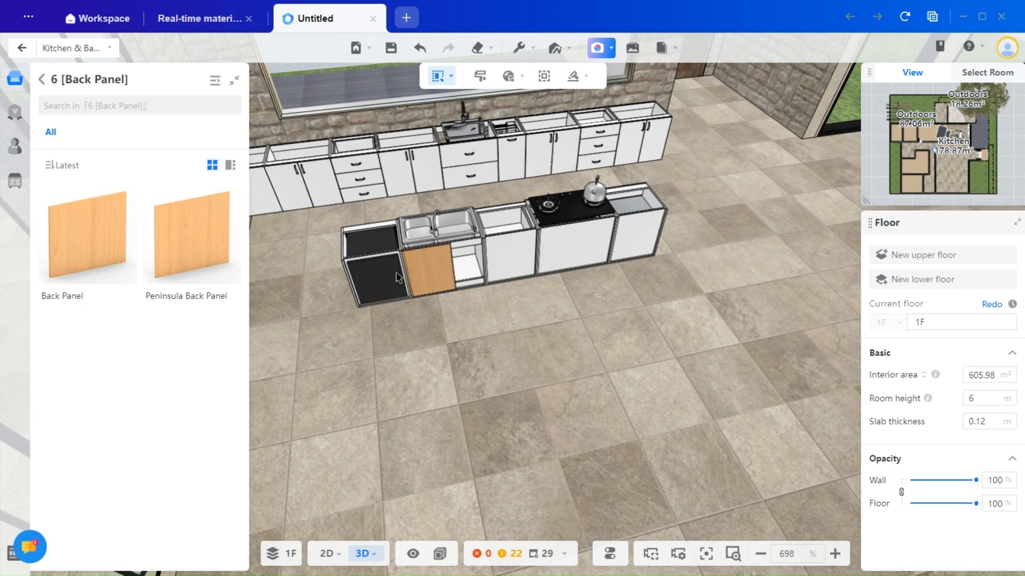
click(431, 274)
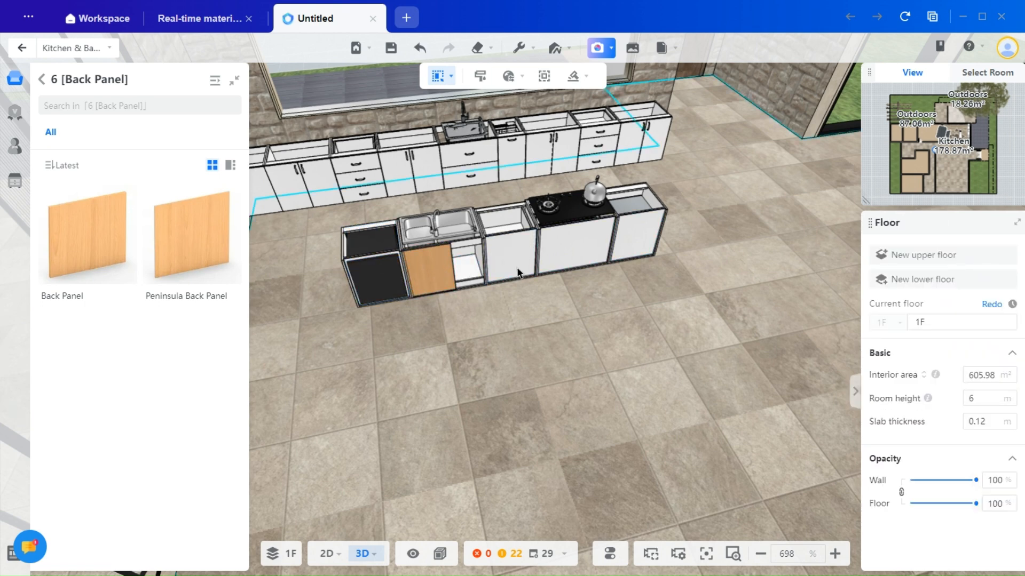
click(425, 270)
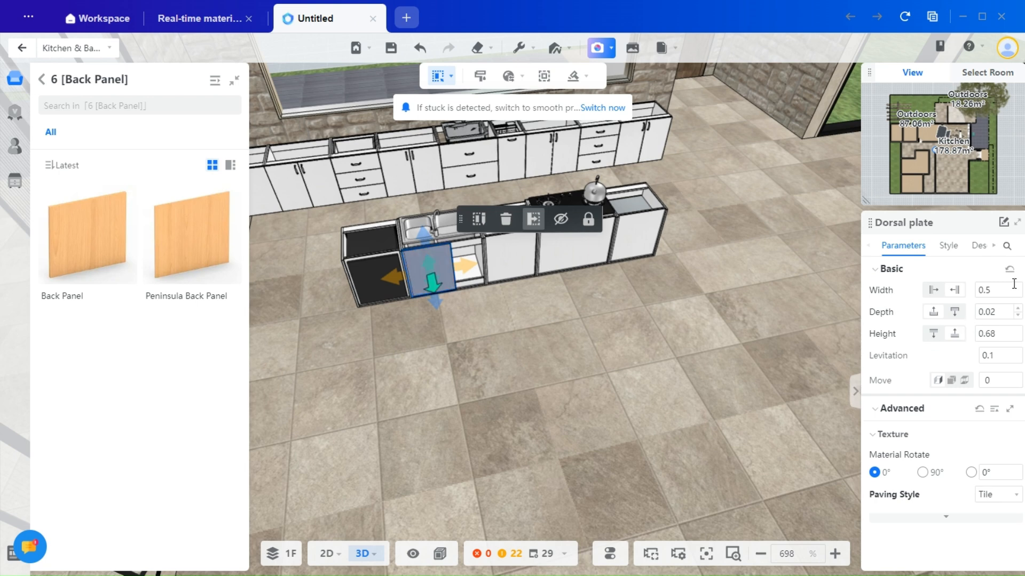
text(3)
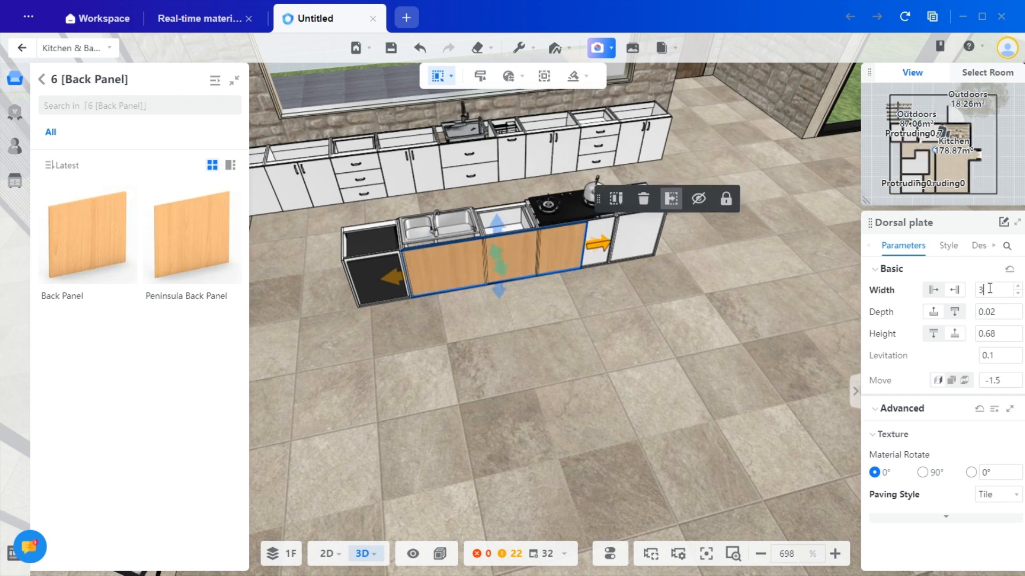
key(Return)
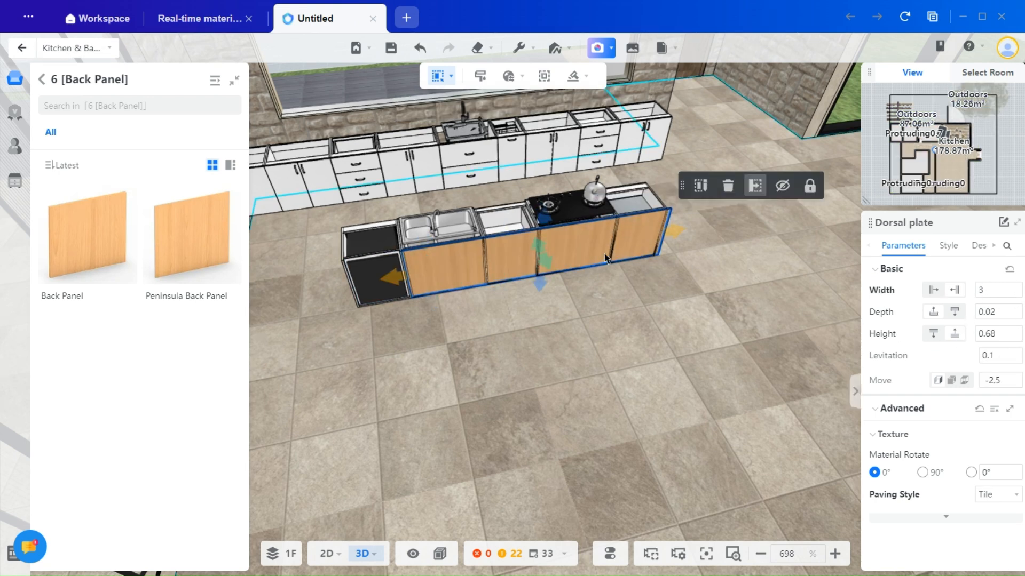
click(1016, 309)
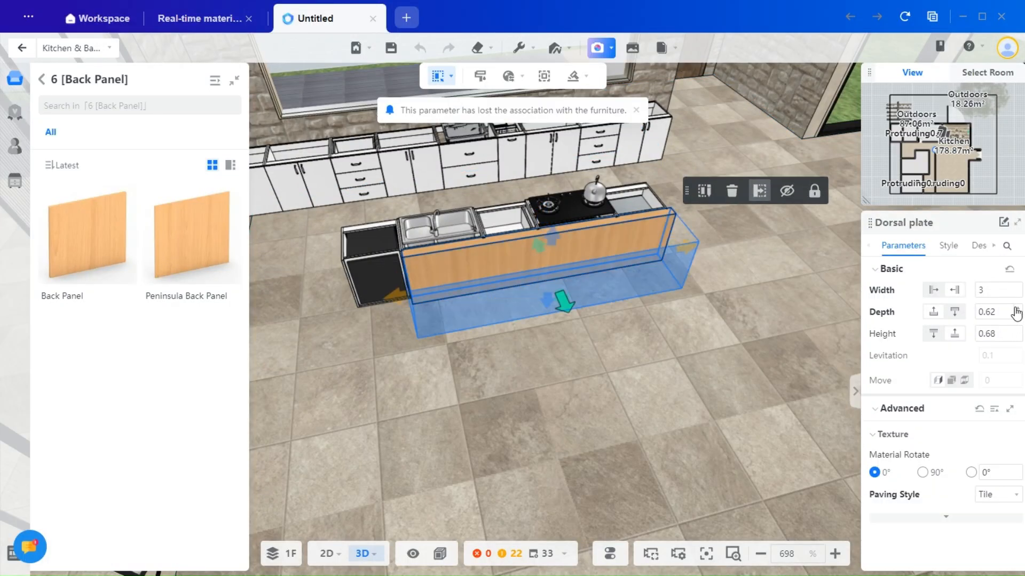
drag(554, 356, 601, 376)
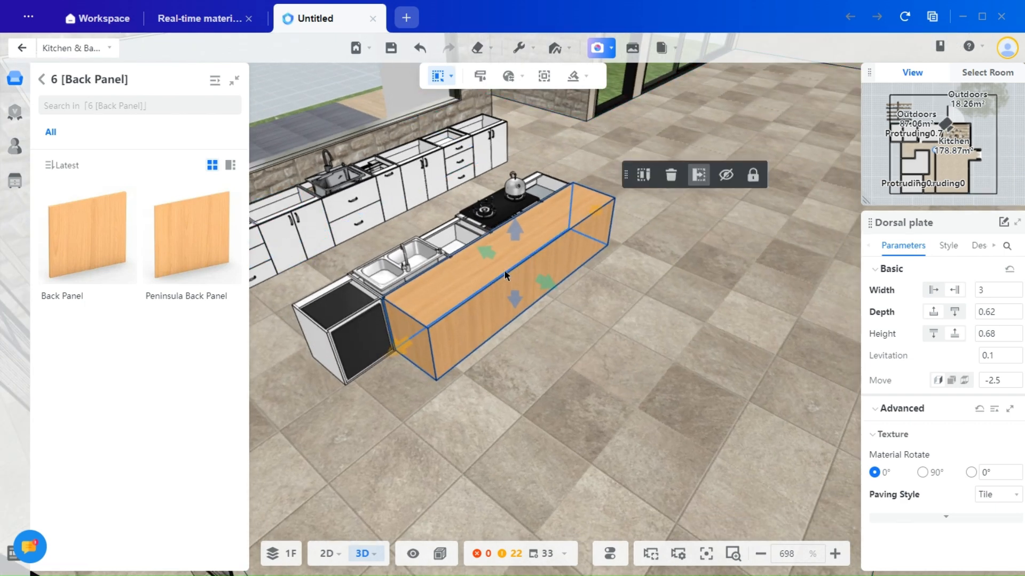
Delete the widened back panel from behind the island cabinets.
click(671, 175)
click(485, 382)
drag(485, 382, 454, 400)
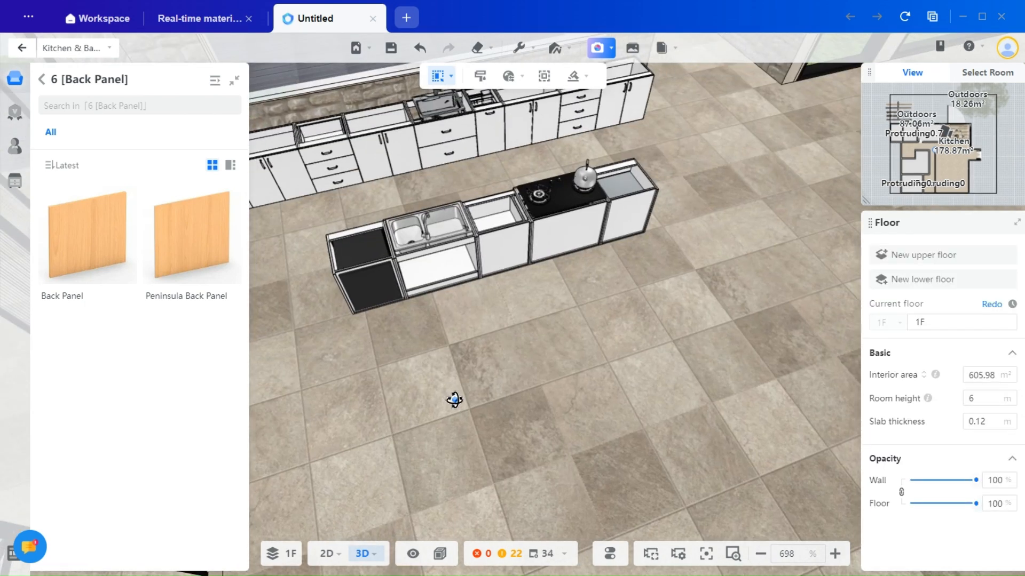
Place a No Door Opening Base Cabinet from the common open base units behind the dishwasher end of the island.
click(41, 79)
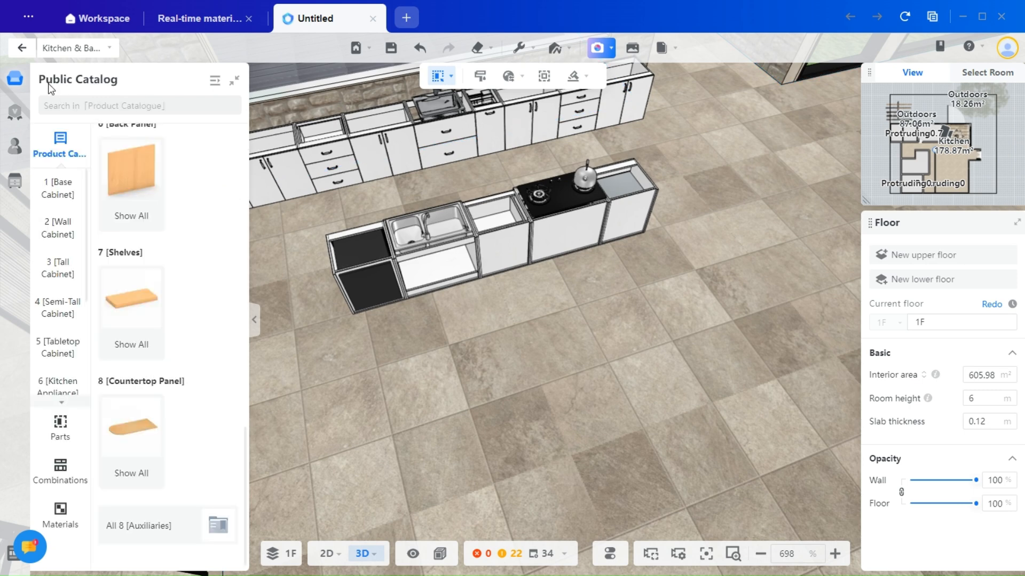
click(55, 189)
scroll(479, 372, up, 4)
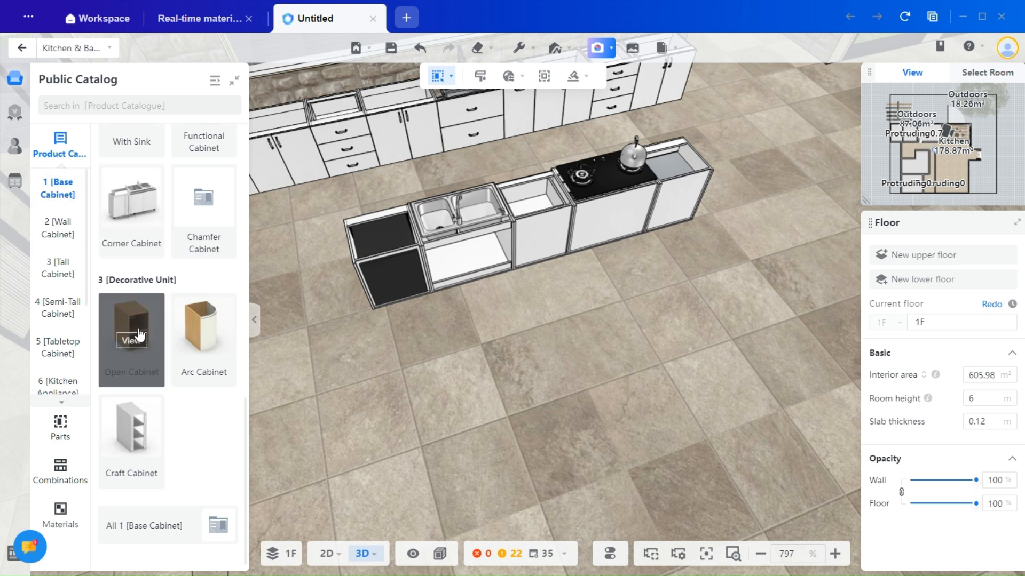
scroll(163, 267, up, 10)
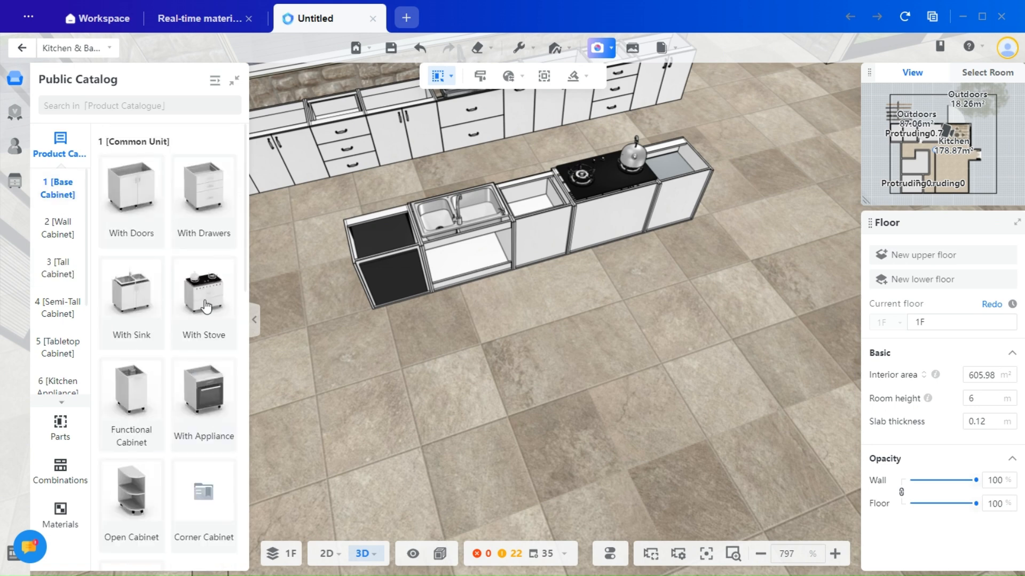
scroll(167, 275, down, 3)
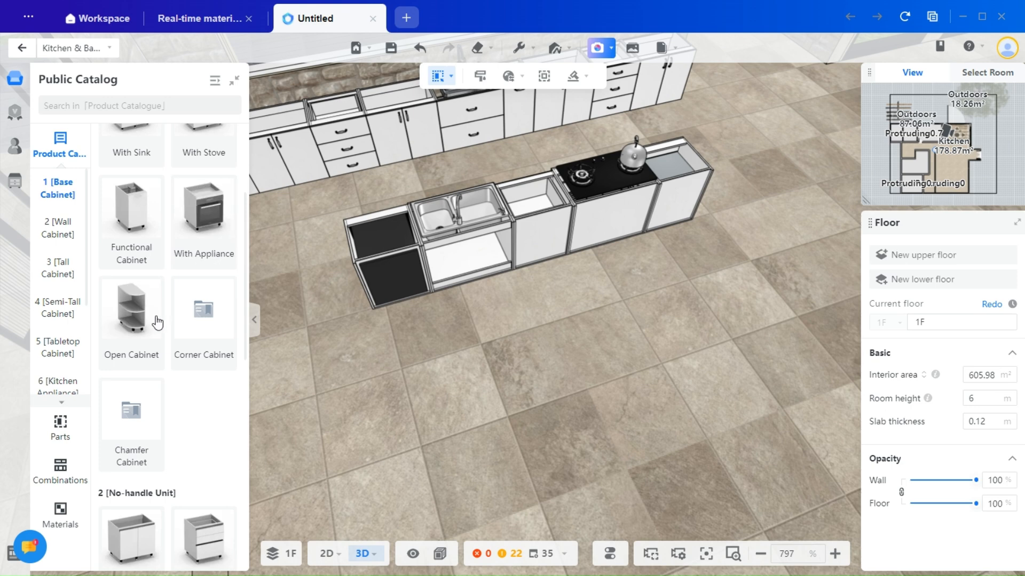
click(132, 323)
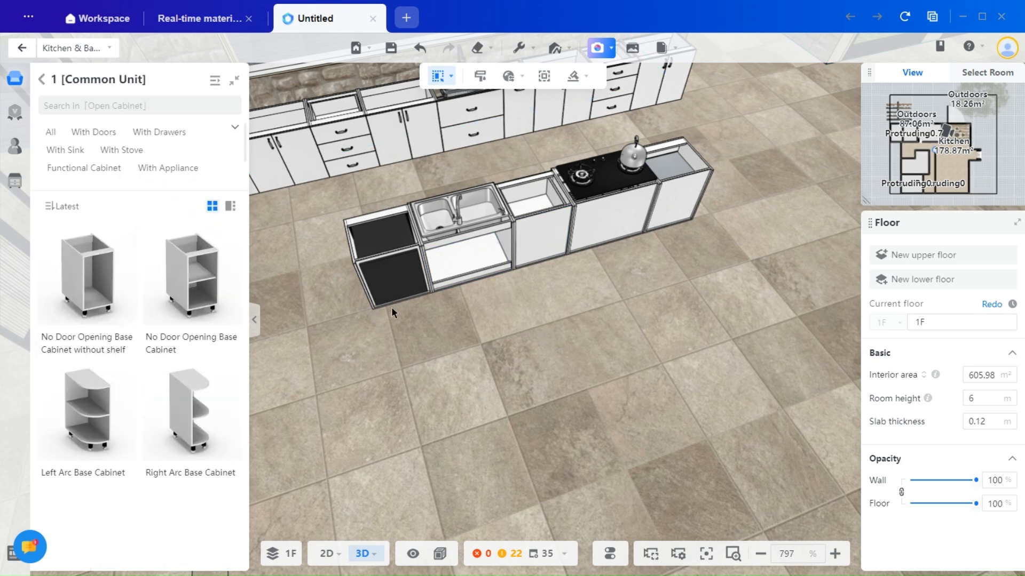
click(419, 385)
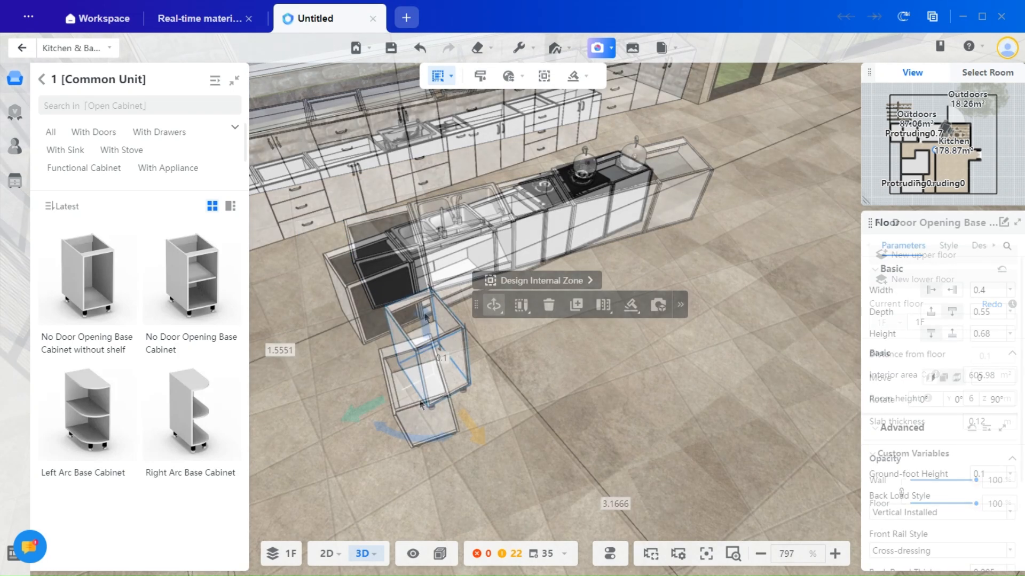
drag(454, 435, 454, 343)
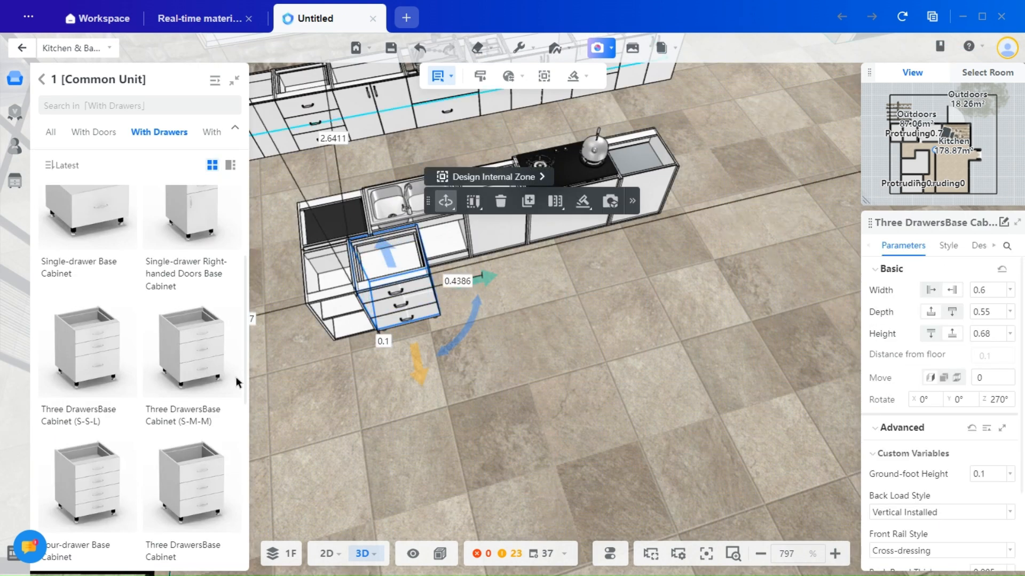
Add an Up Drawer Down Double-door Cabinet and a Double-drawer Pull-out Basket Cabinet in line beside the three-drawer cabinet behind the island.
scroll(151, 371, down, 8)
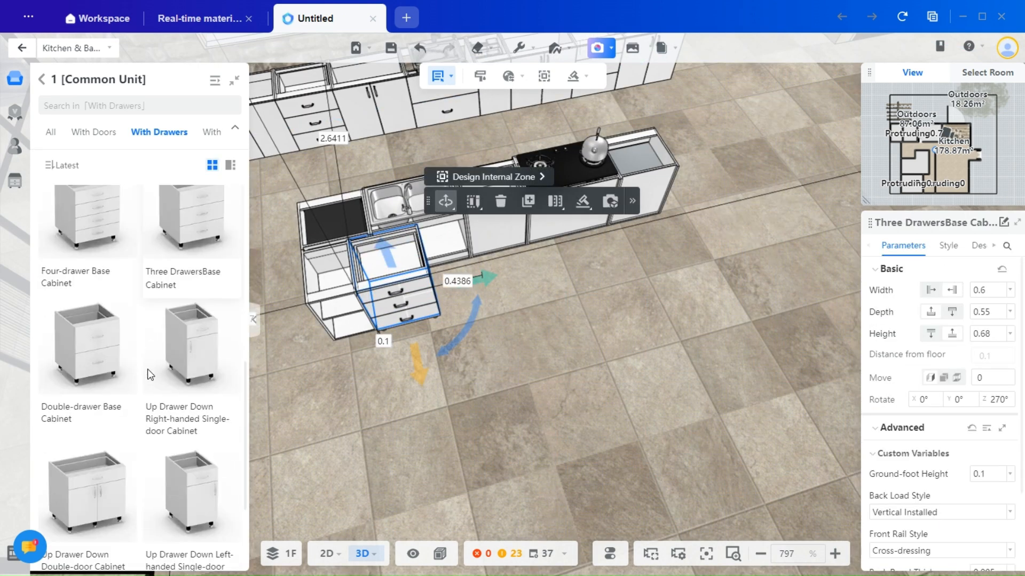
key(Delete)
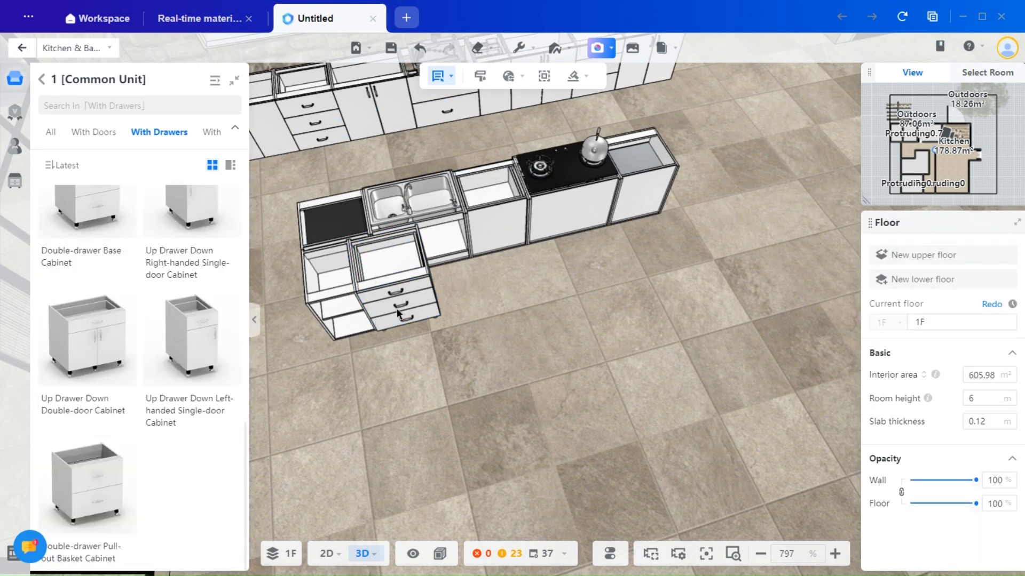
click(479, 270)
click(476, 270)
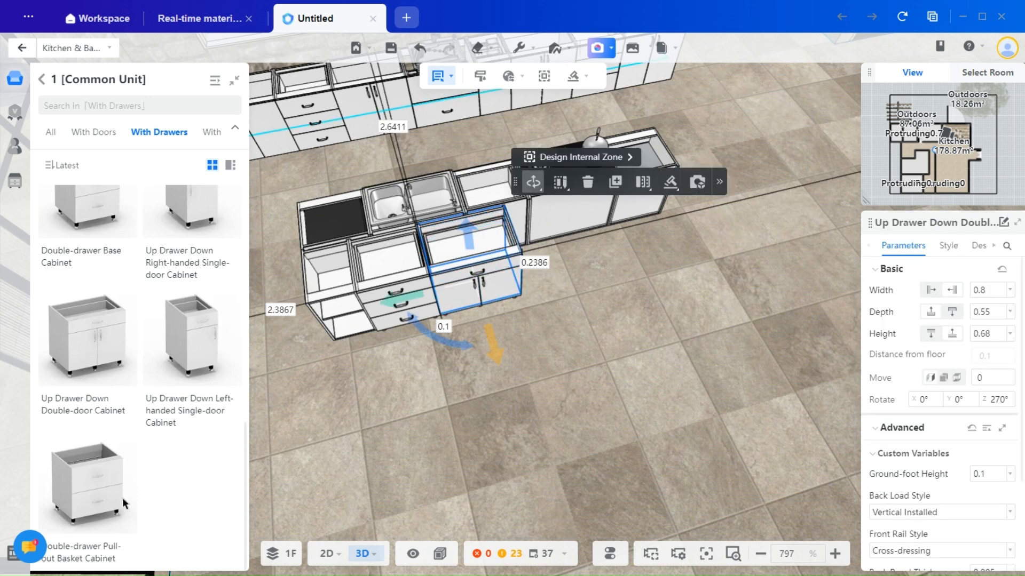
click(85, 480)
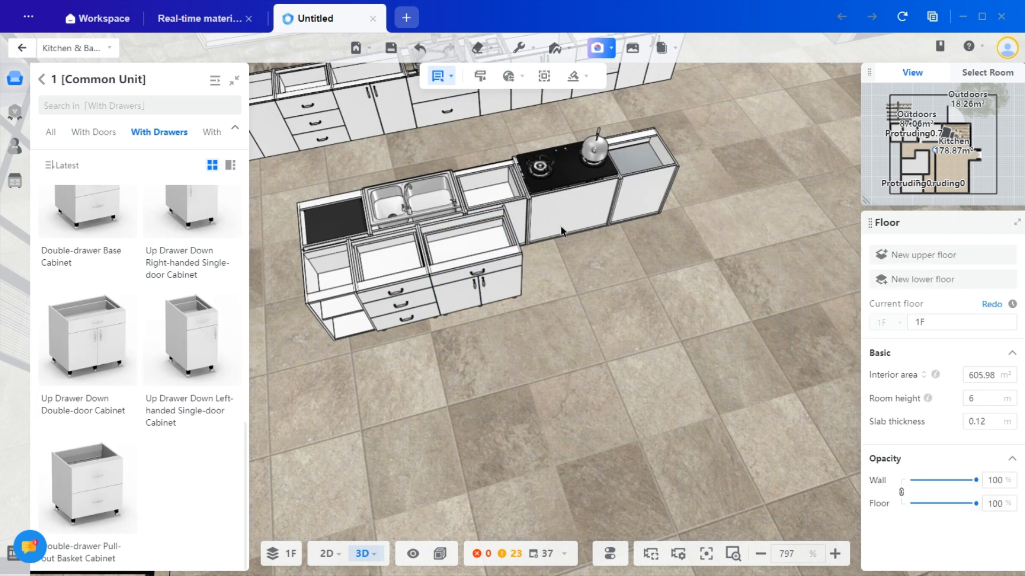
click(547, 254)
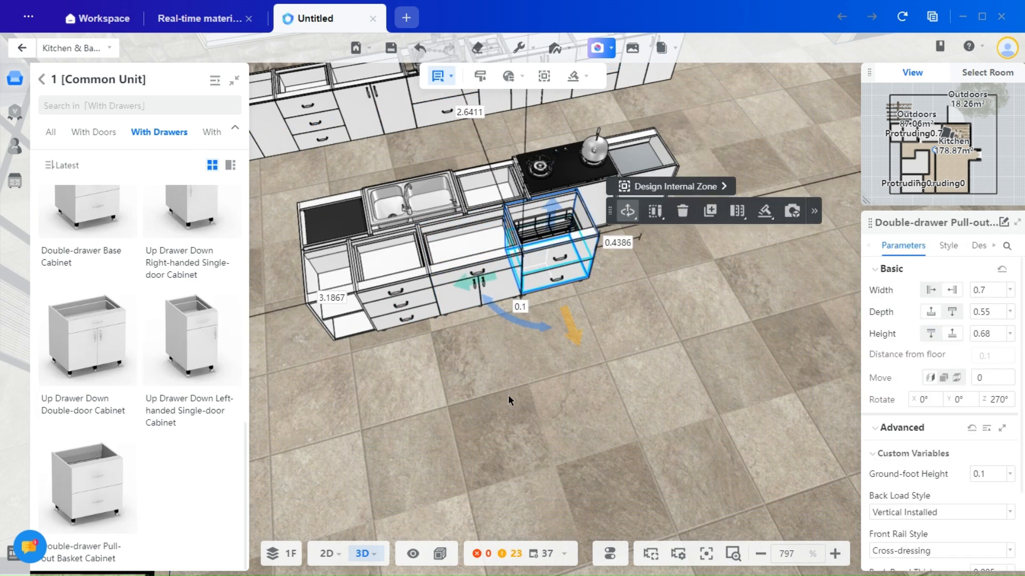
click(441, 409)
Examine the freestanding stove cabinet, the range and the neighboring island drawer cabinets from several angles.
drag(441, 409, 380, 382)
drag(540, 475, 352, 470)
drag(458, 480, 651, 368)
scroll(653, 377, down, 3)
right_drag(660, 419, 637, 440)
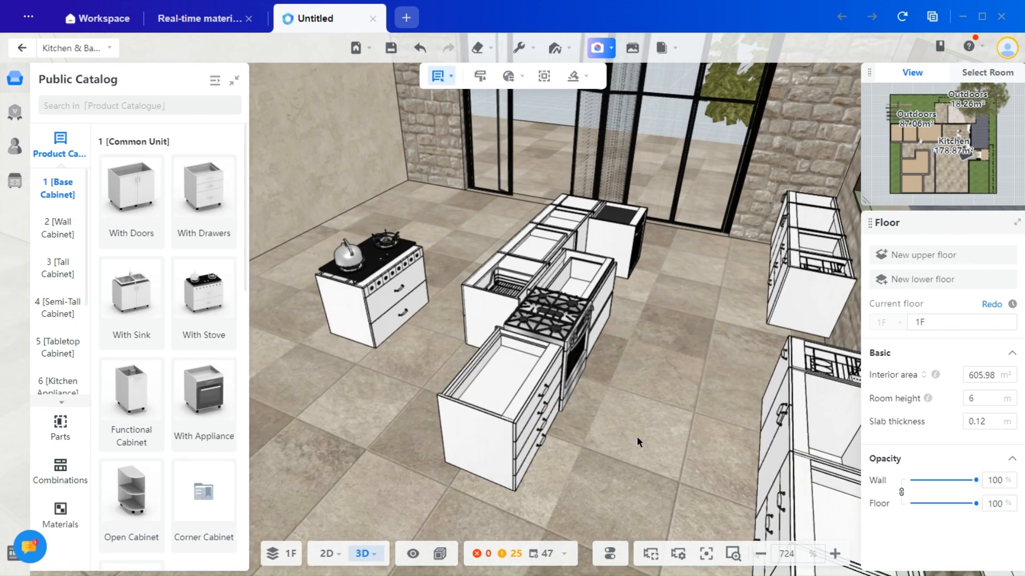
click(382, 280)
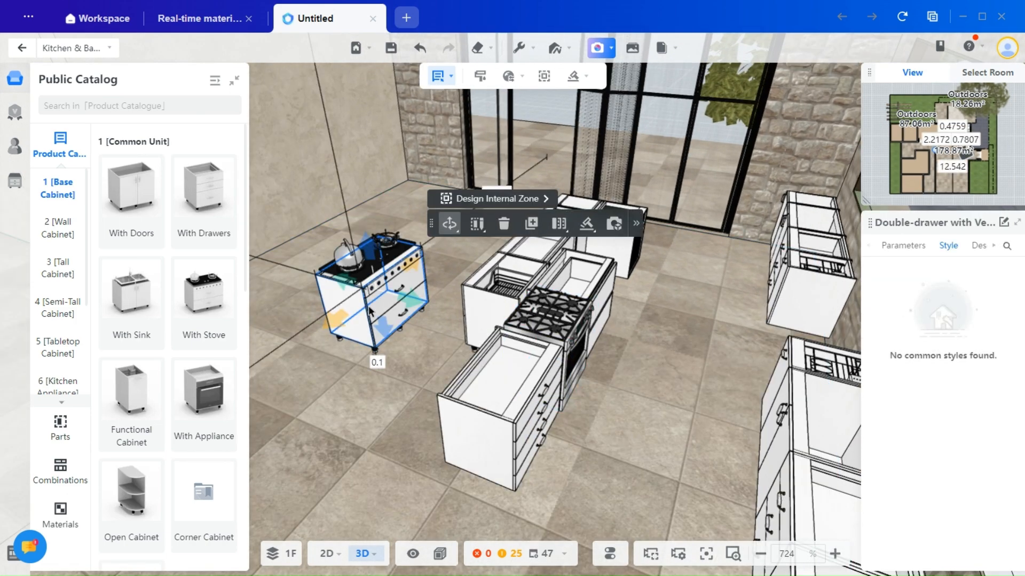
click(563, 334)
mouse_move(604, 480)
mouse_down()
mouse_move(568, 498)
mouse_move(507, 504)
mouse_move(590, 489)
mouse_up()
scroll(613, 475, up, 2)
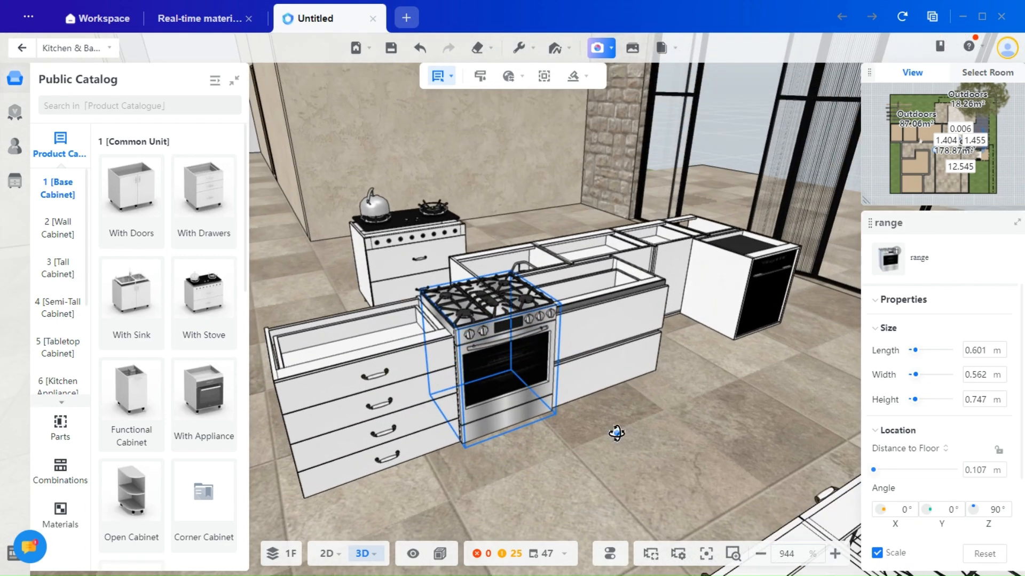
mouse_move(898, 254)
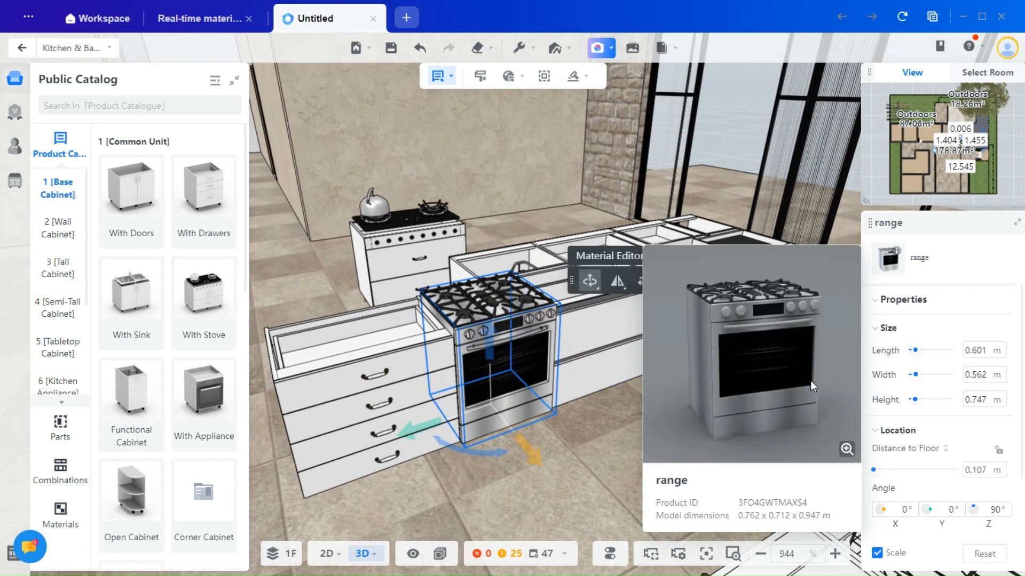
click(315, 300)
drag(315, 299, 591, 188)
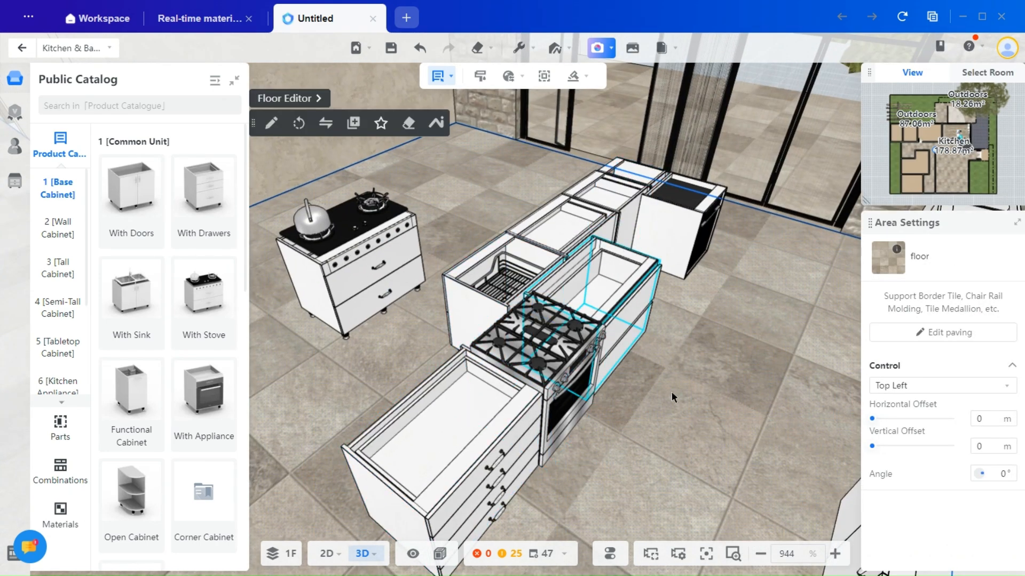
drag(600, 467, 643, 392)
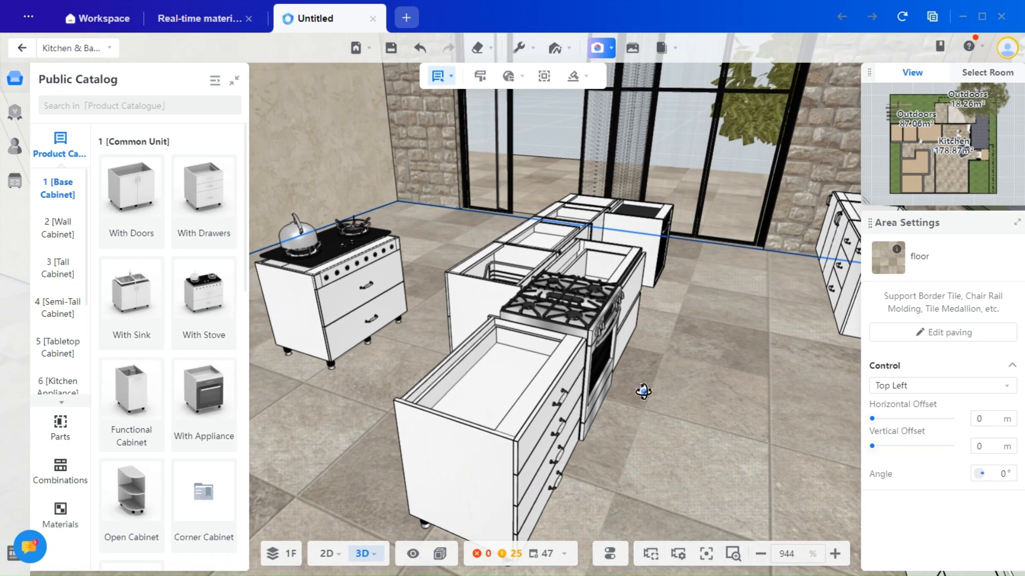
Delete the freestanding stove cabinet beside the island.
click(328, 276)
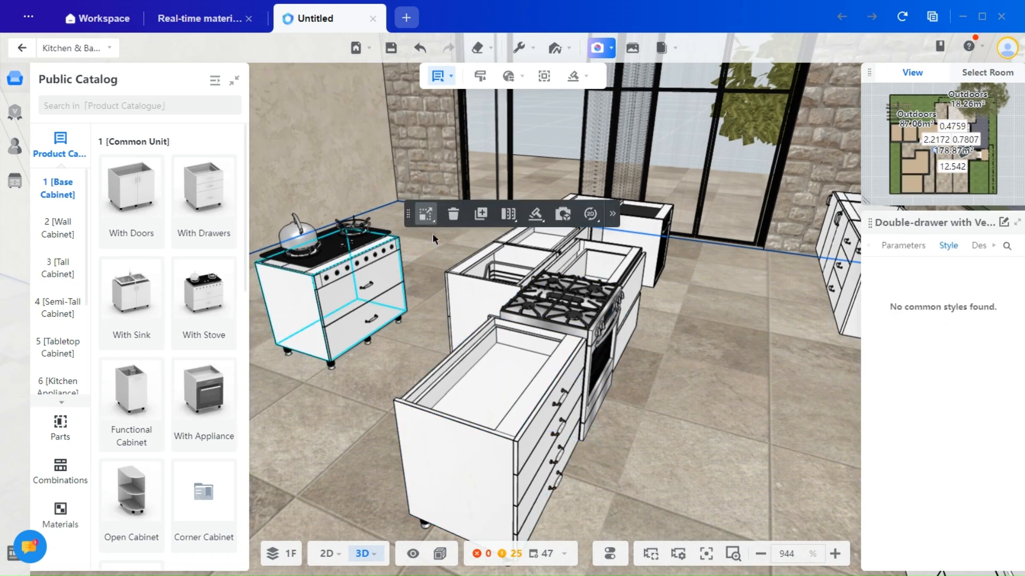
click(367, 391)
drag(313, 396, 554, 386)
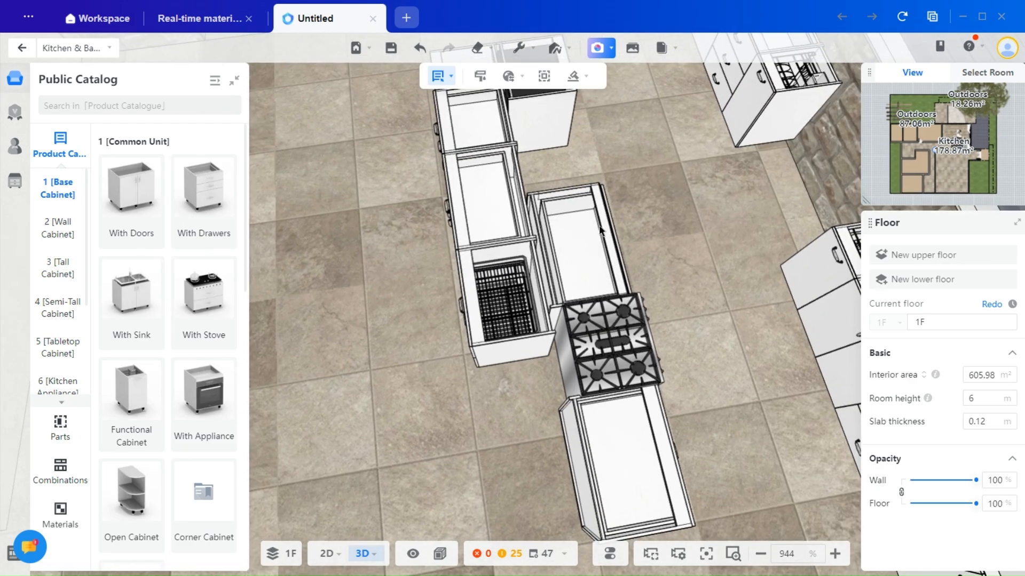
drag(599, 229, 637, 341)
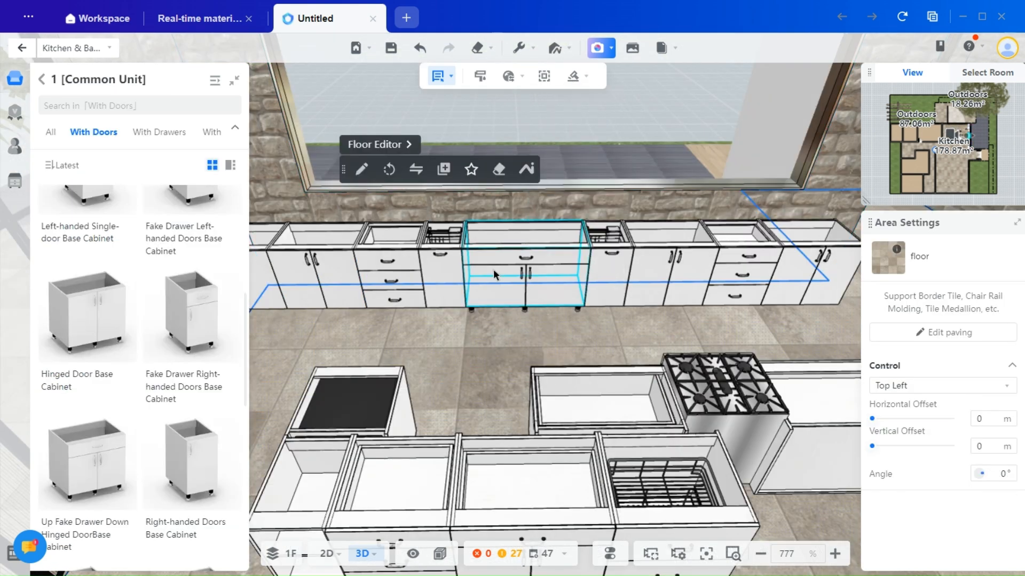
Start generating a sink on the Up Fake Drawer Down Hinged Door Base Cabinet under the window and open the public sink styles.
click(493, 272)
mouse_move(749, 200)
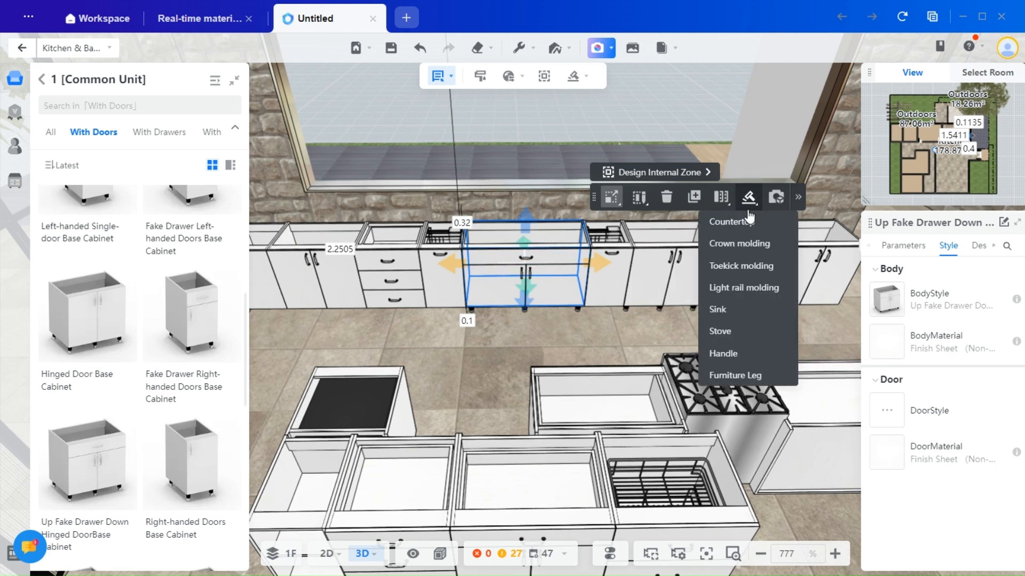
click(731, 312)
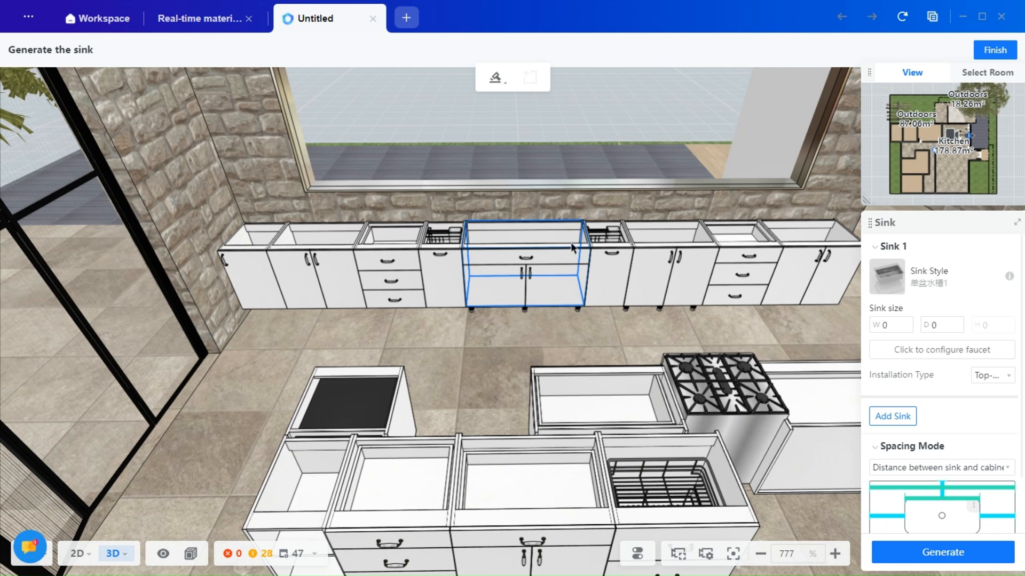
click(886, 281)
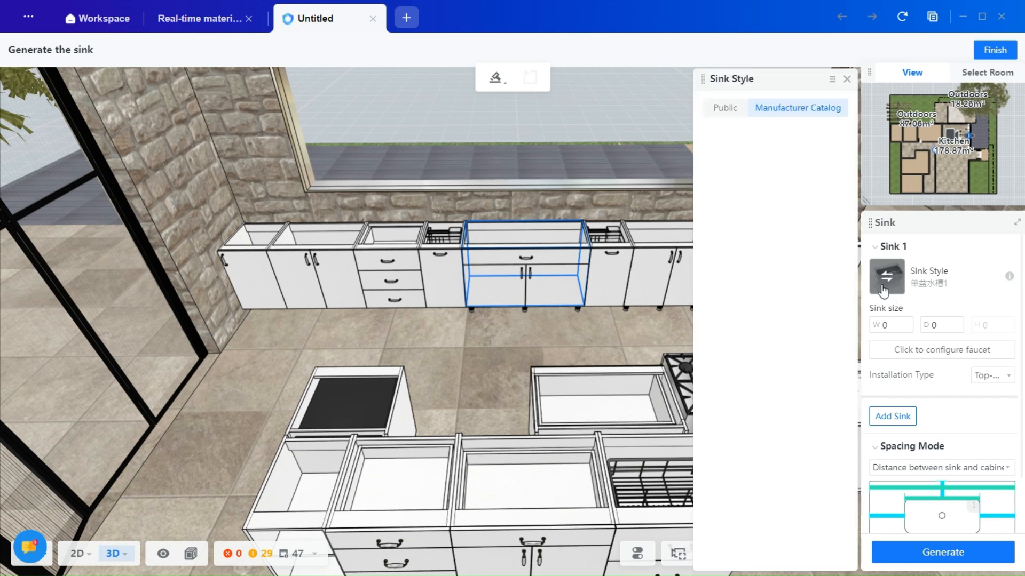
click(725, 108)
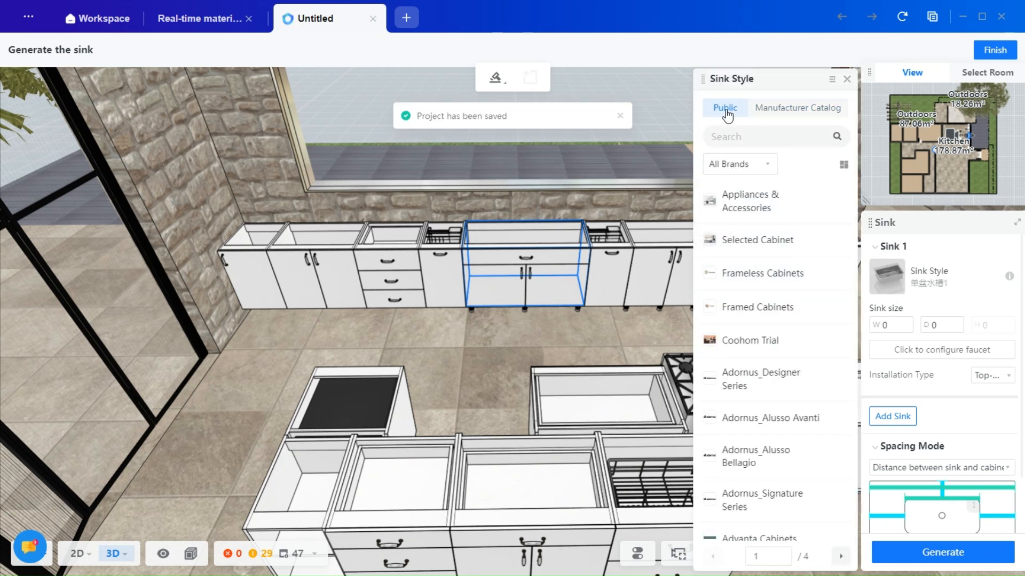
Choose the double-bowl sink Y7743AL from the public sink styles for the cabinet under the window.
mouse_move(762, 327)
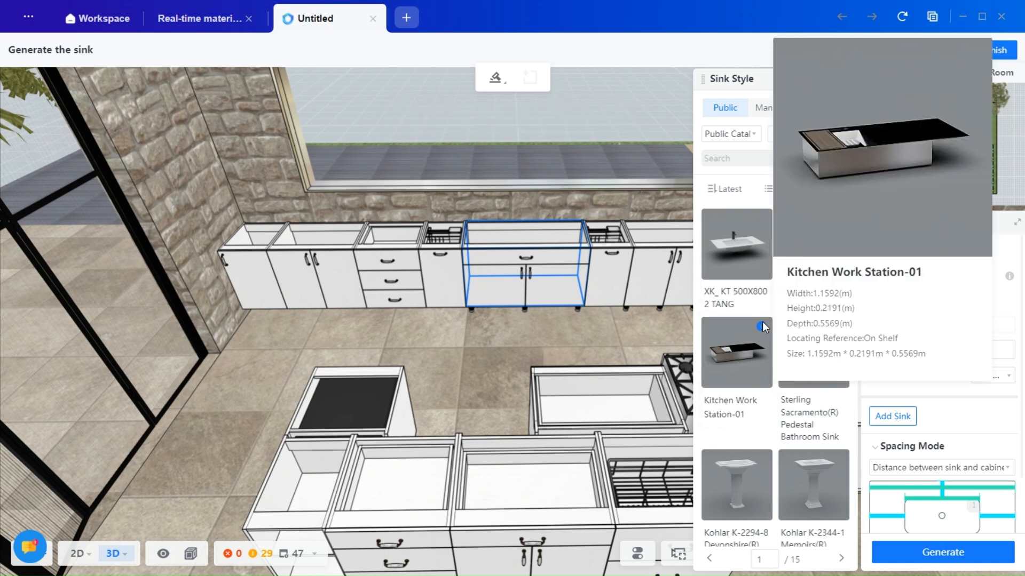
scroll(754, 388, down, 10)
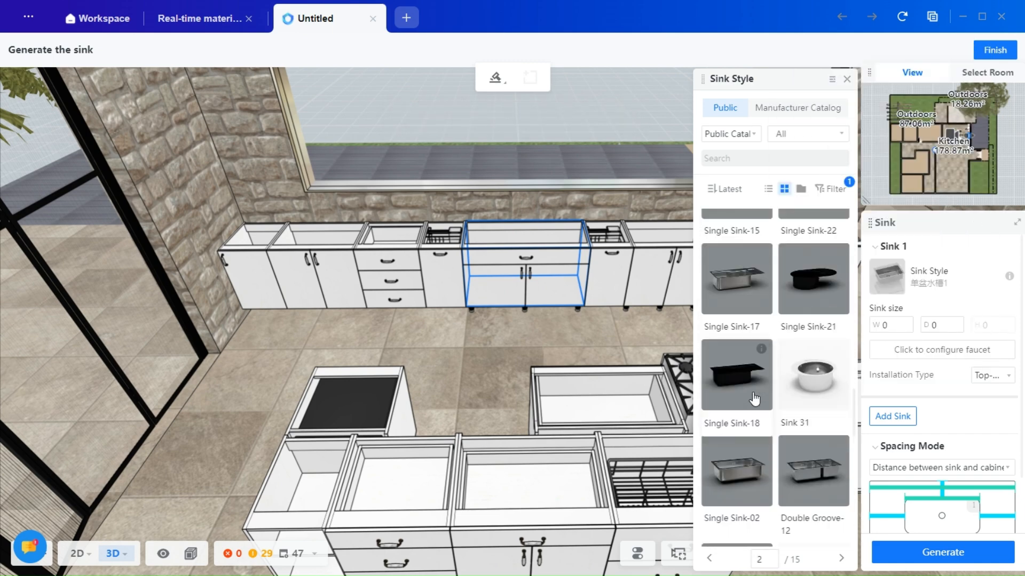
drag(546, 332, 484, 427)
scroll(484, 427, up, 5)
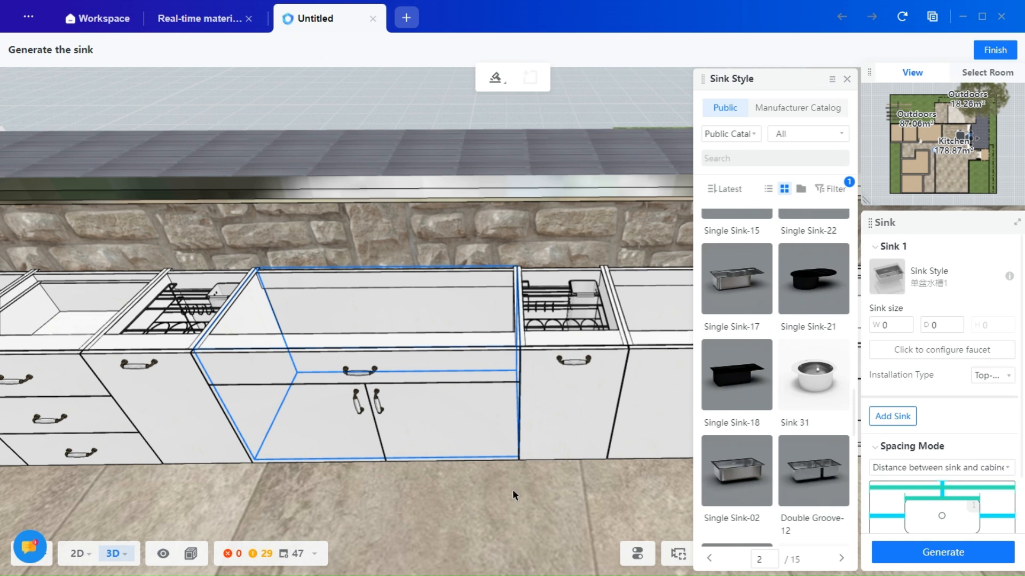
right_drag(546, 489, 601, 492)
drag(557, 475, 483, 425)
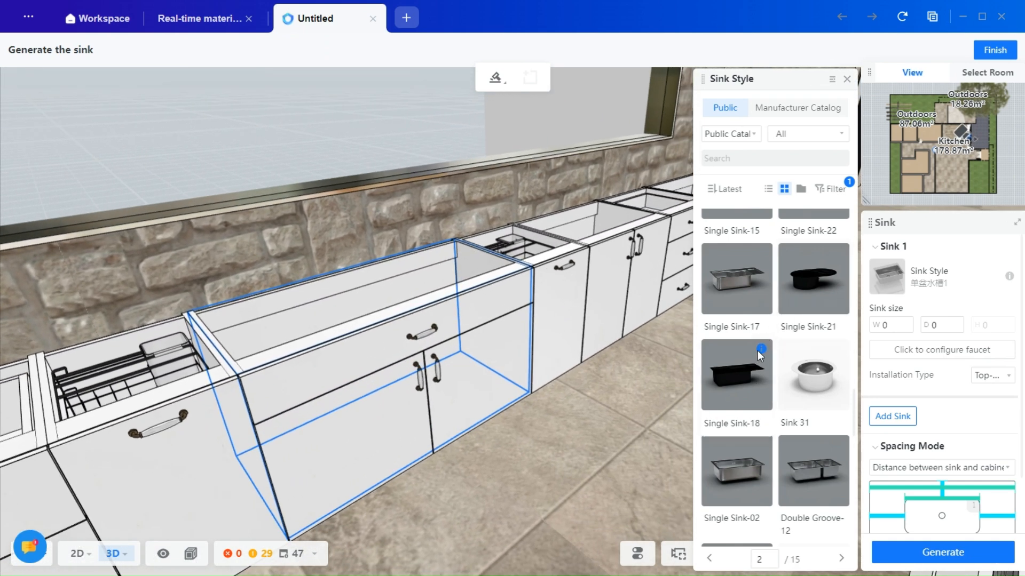
scroll(754, 370, down, 3)
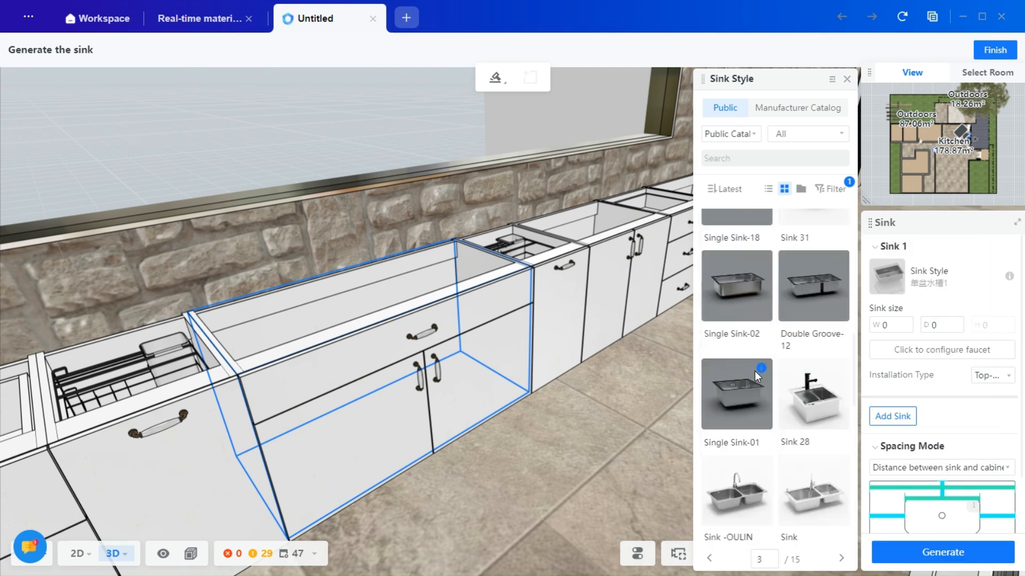
scroll(754, 370, down, 15)
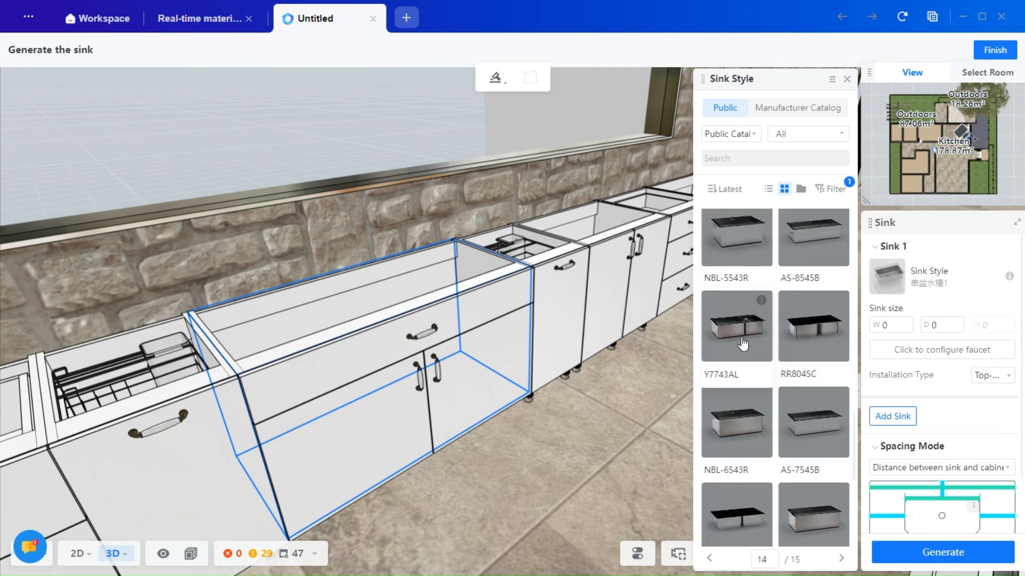
Change the window cabinet's sink style to Double-sink-01, set its installation type to Tile-in and generate the sink.
click(912, 348)
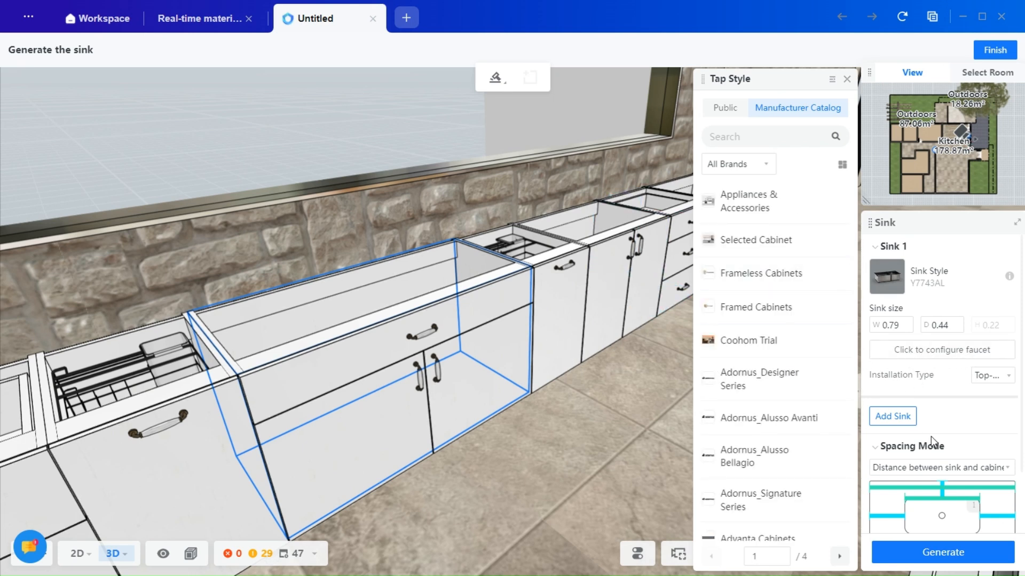
click(1009, 376)
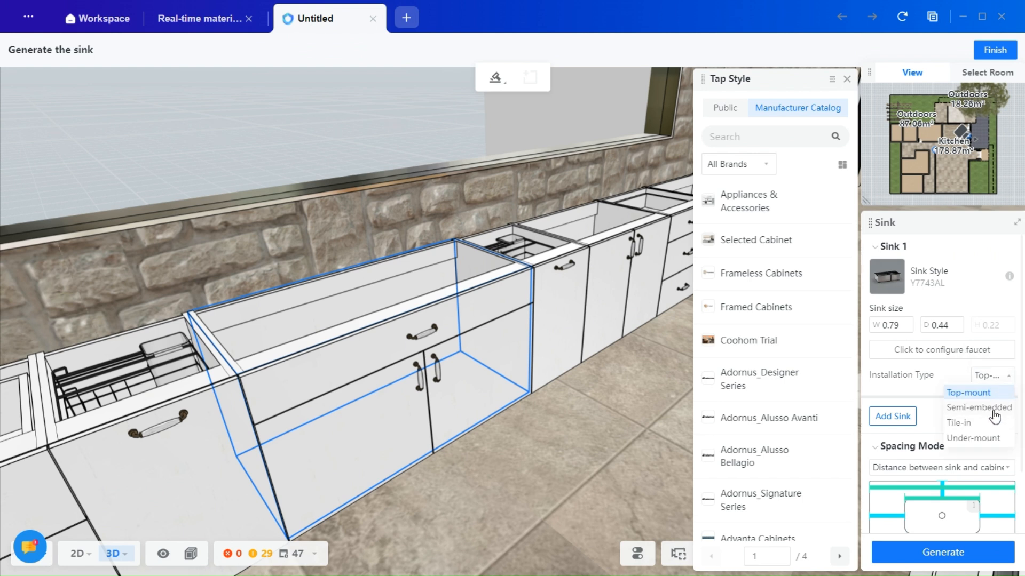
click(956, 424)
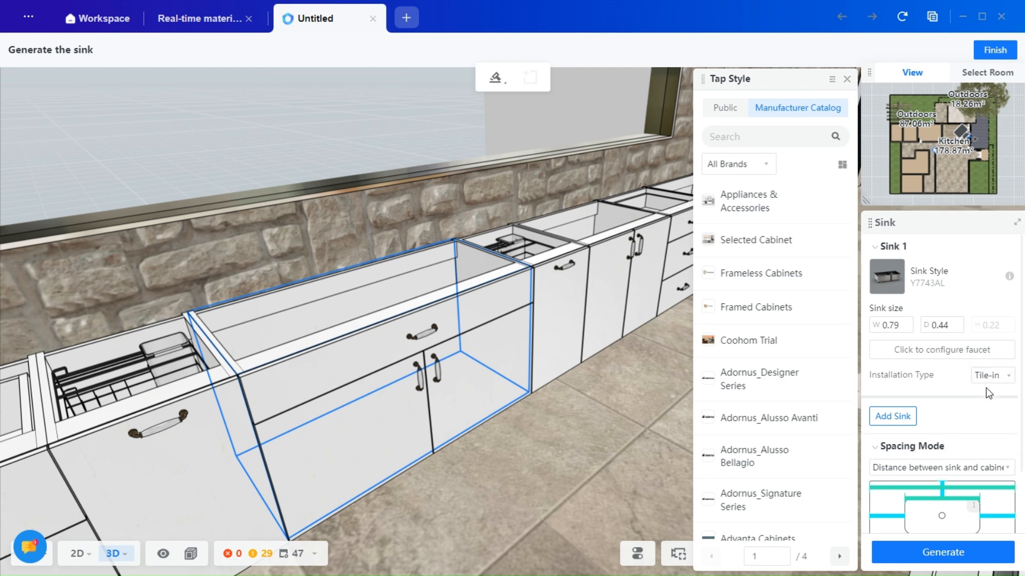
click(1003, 376)
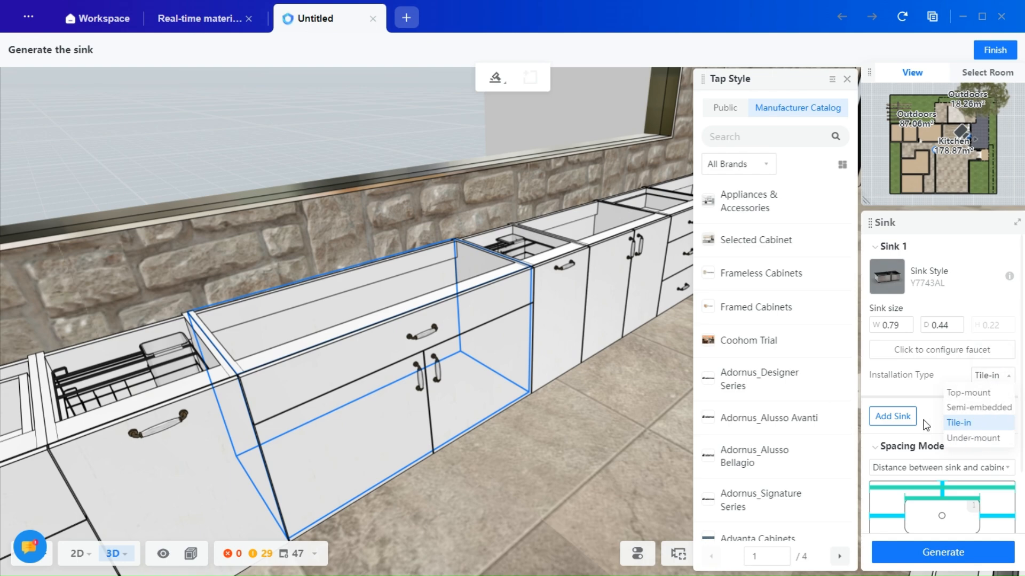
scroll(926, 425, down, 5)
click(925, 555)
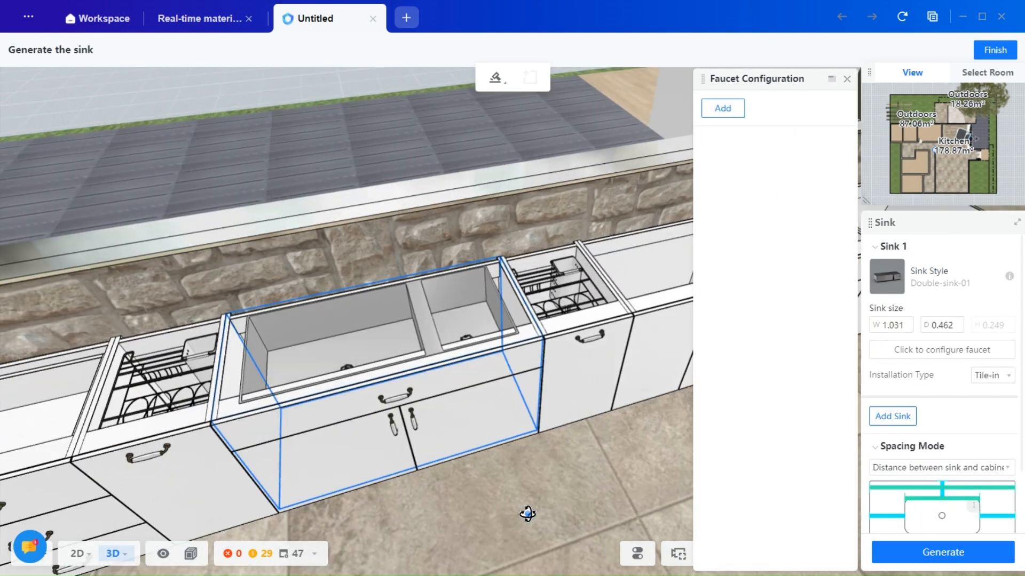
drag(470, 512, 588, 476)
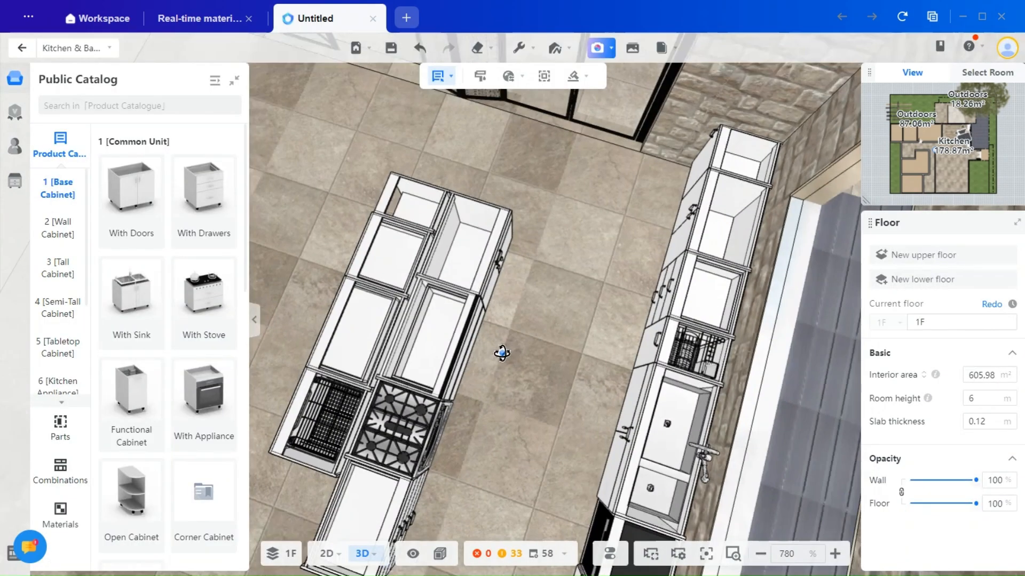
Start generating a sink on the Up Fake Drawer Down cabinet at the island's end and open the public sink styles.
drag(502, 353, 559, 335)
scroll(559, 335, up, 4)
drag(490, 428, 505, 400)
scroll(479, 421, up, 1)
click(506, 321)
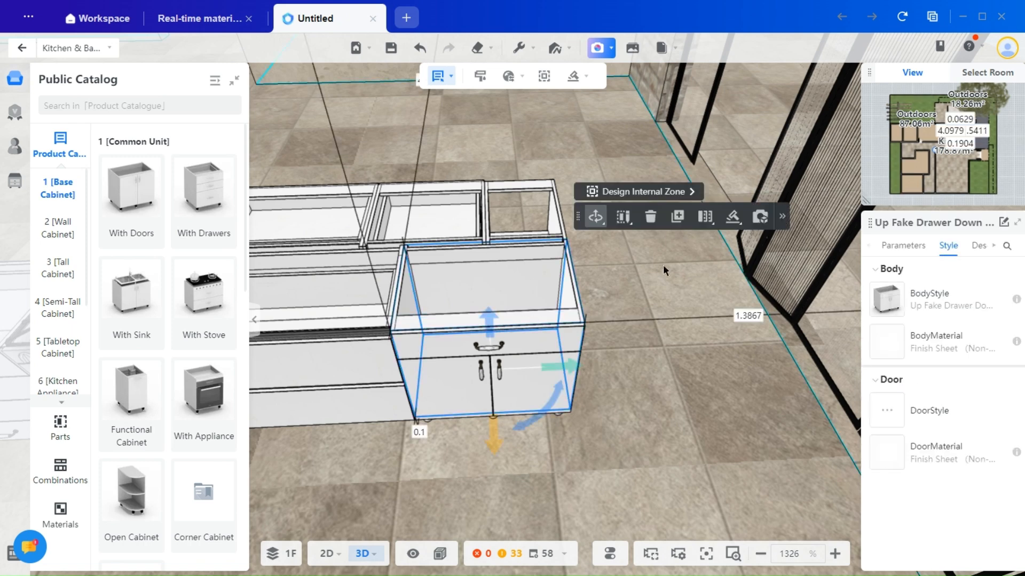
mouse_move(740, 220)
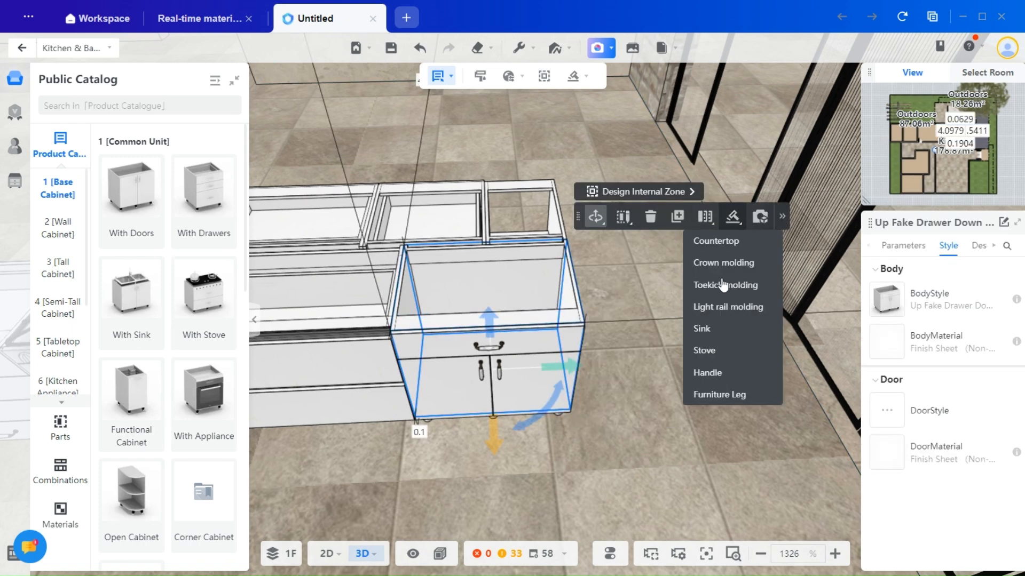
click(709, 335)
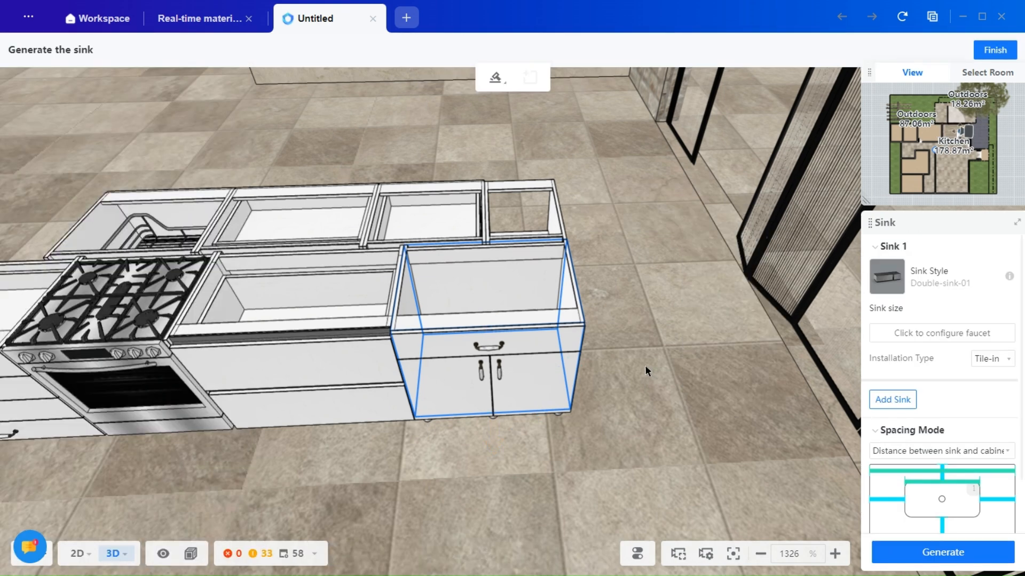
click(886, 279)
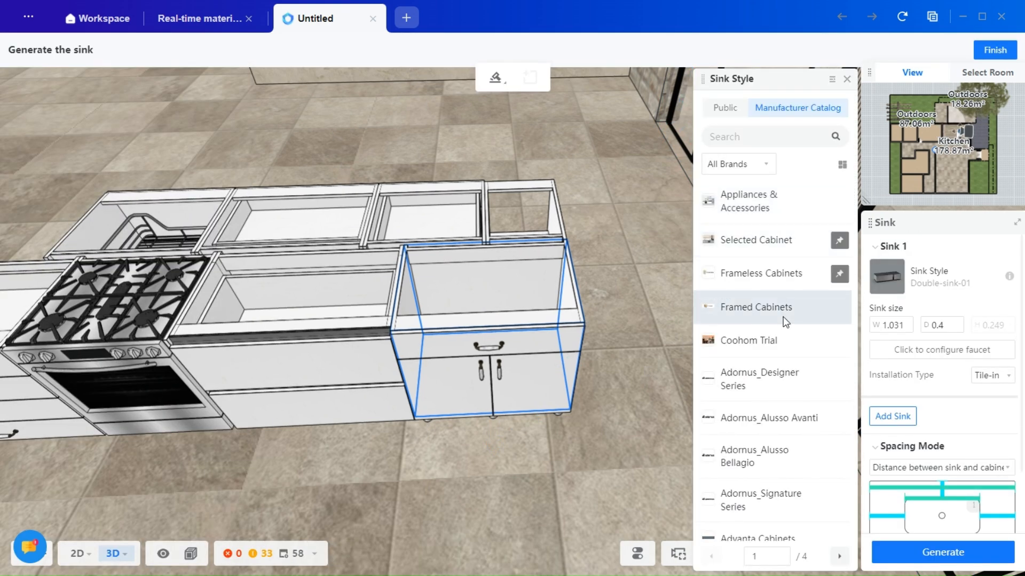
click(725, 107)
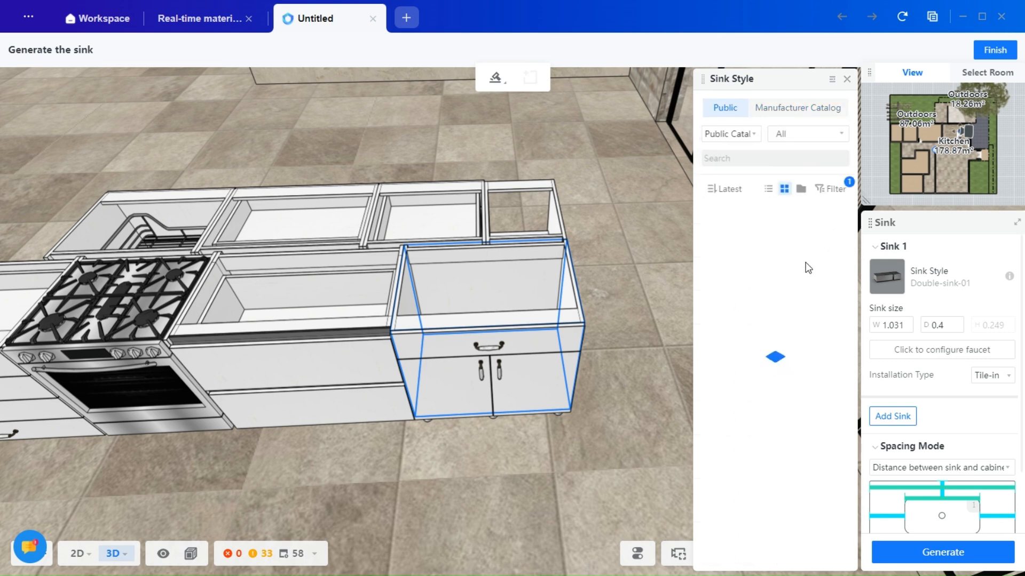
Choose the round Single Sink-08 from the public sink styles and generate it on the island's end cabinet.
scroll(811, 347, down, 5)
mouse_move(839, 401)
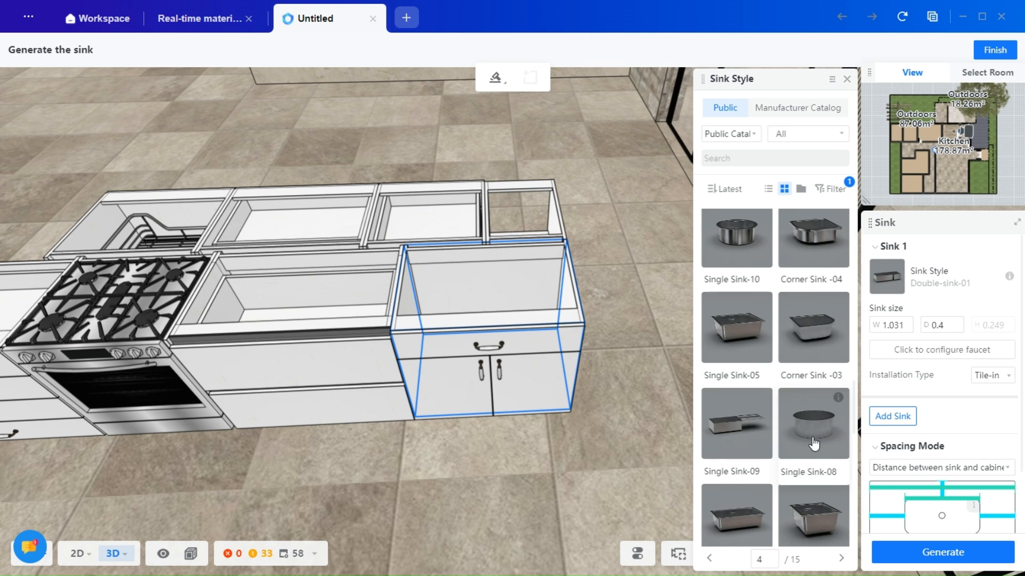
click(837, 443)
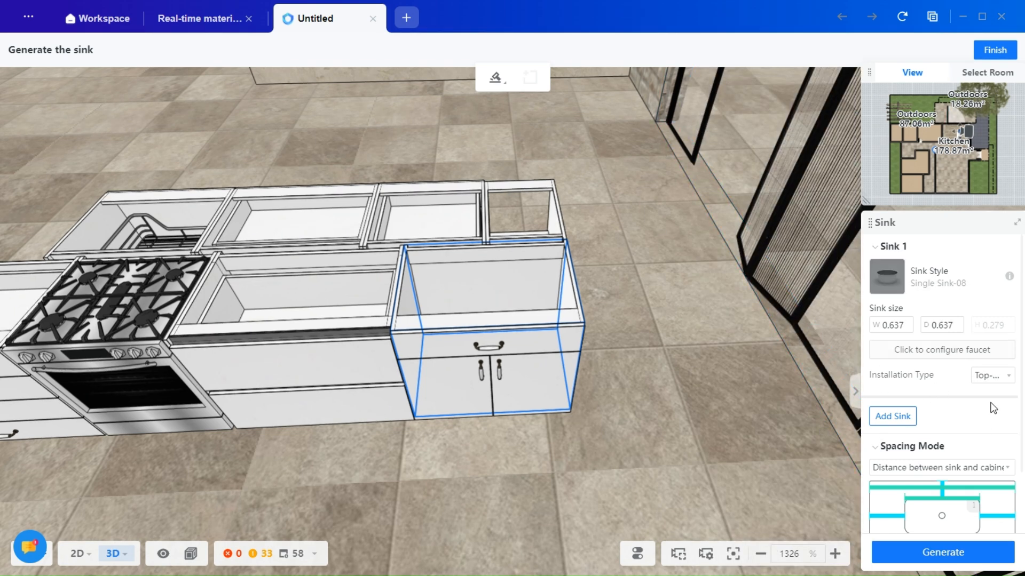
click(942, 552)
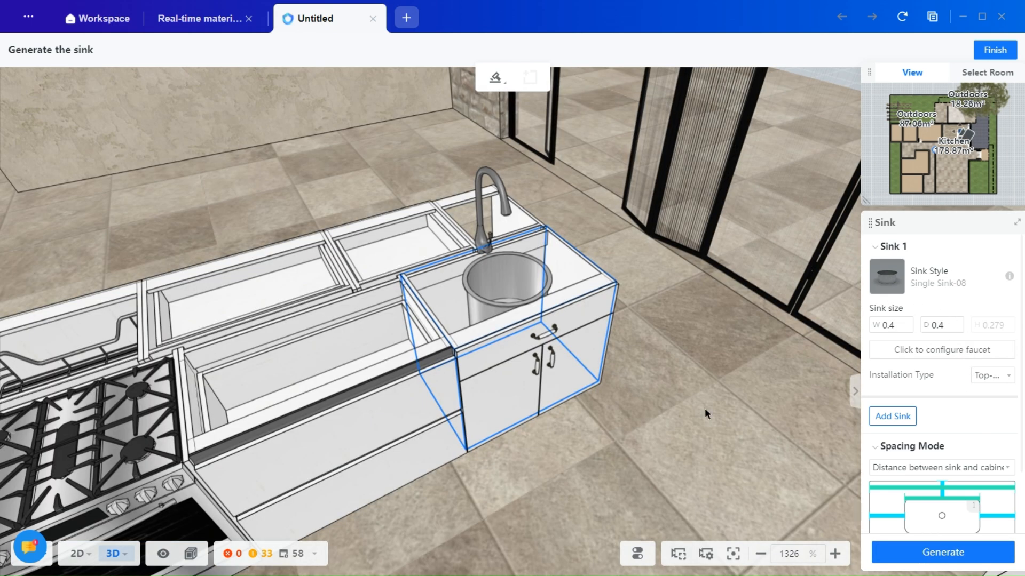
drag(704, 410, 614, 397)
Replace the island sink's tap with Kitchen Faucet 2 from the public tap styles and generate the sink again.
click(960, 352)
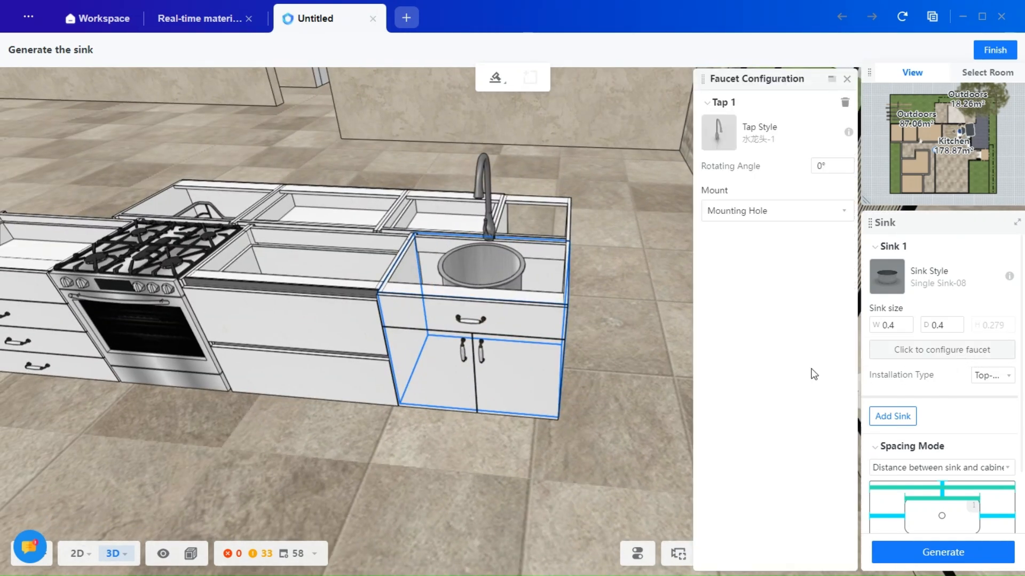
click(719, 134)
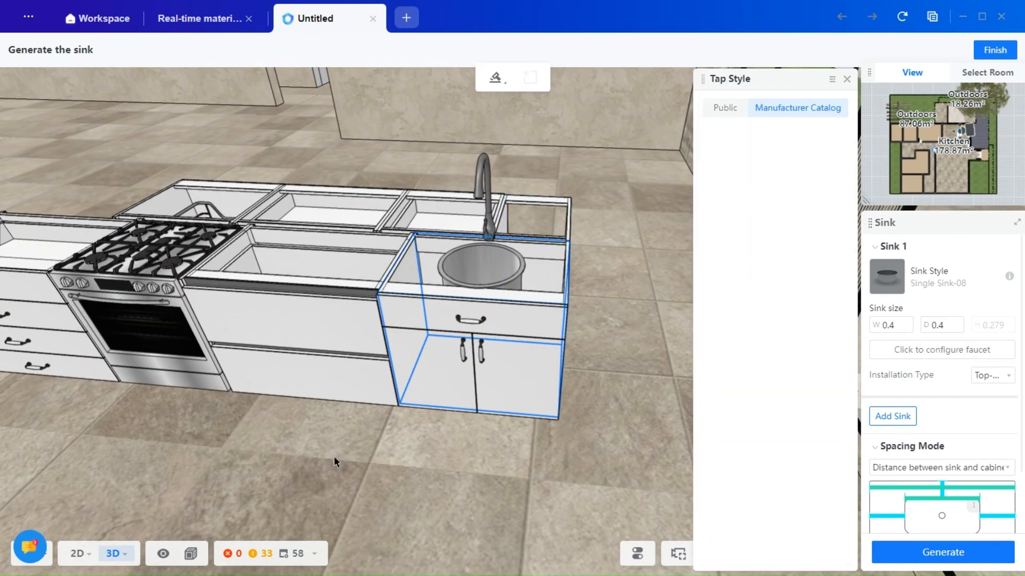
drag(352, 456, 465, 469)
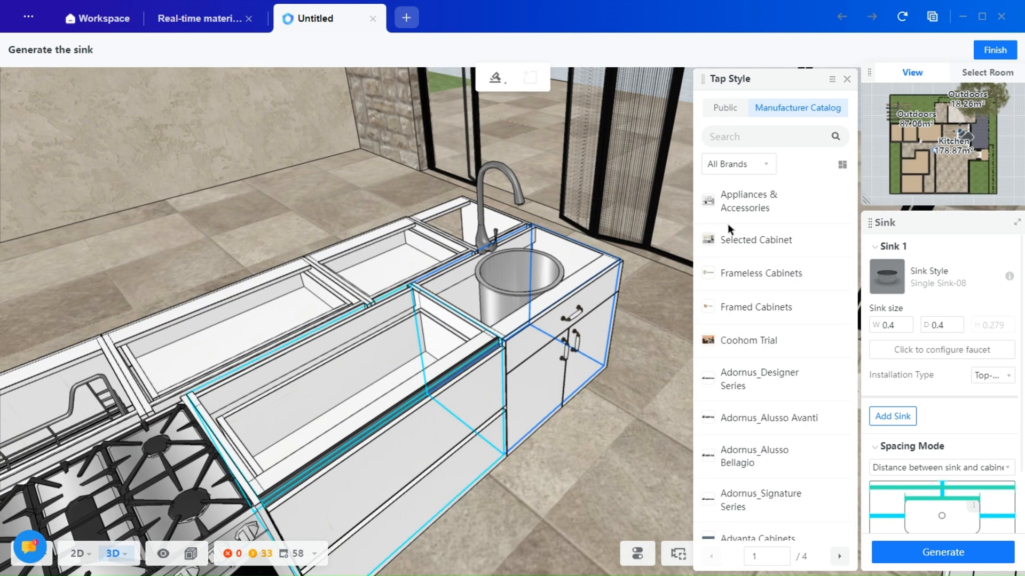
click(725, 107)
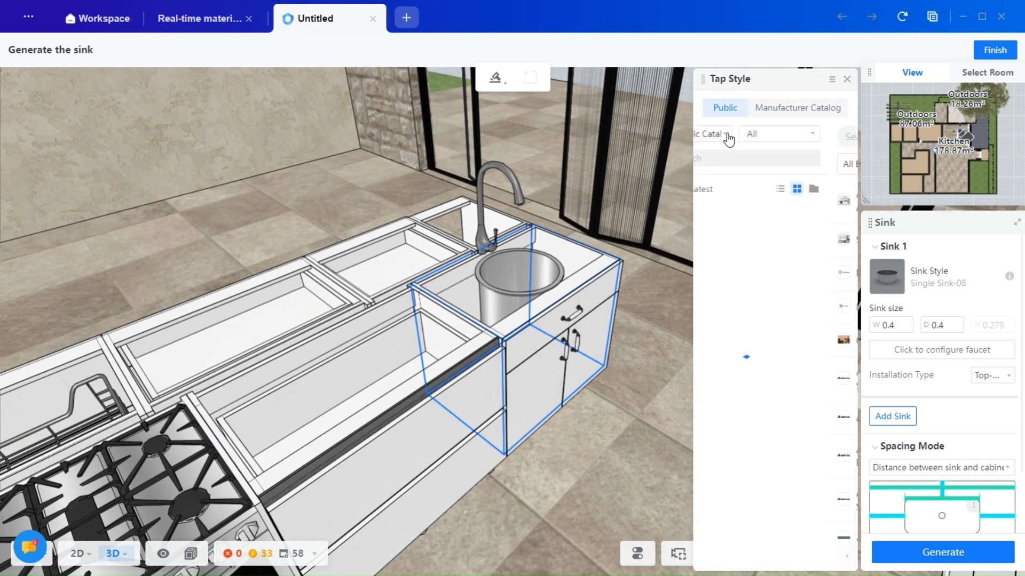
mouse_move(837, 222)
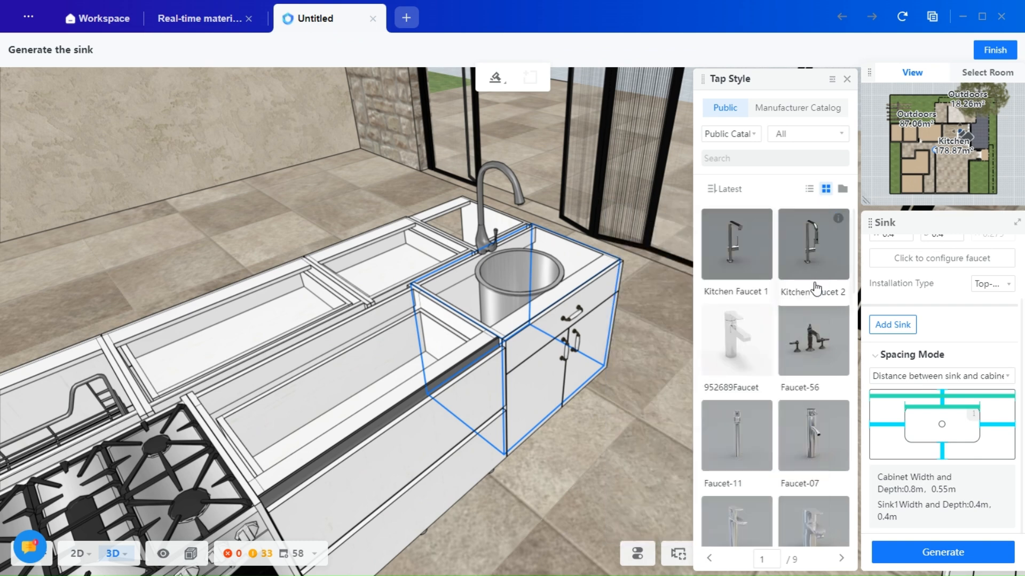
click(815, 288)
click(919, 551)
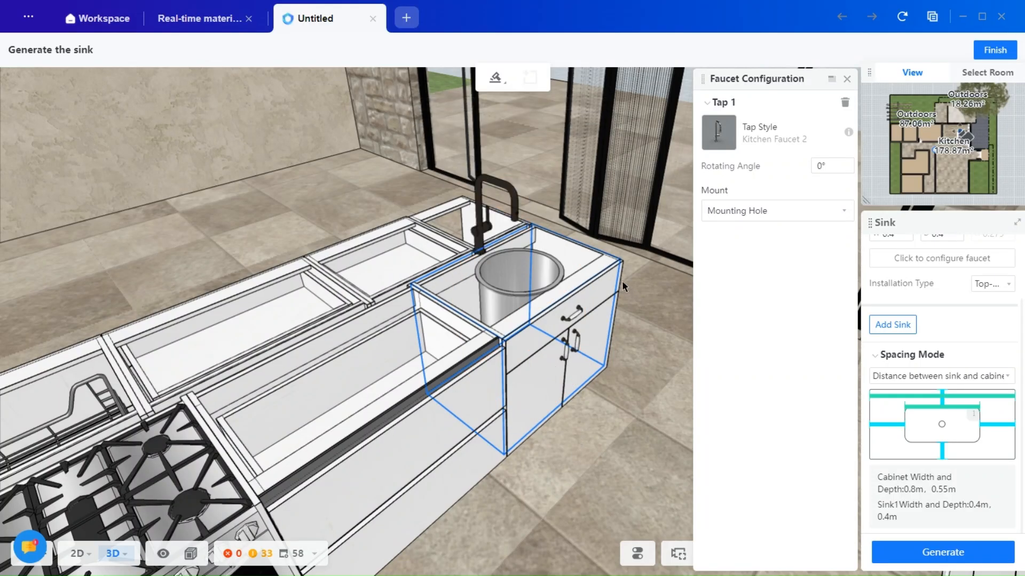
right_drag(601, 482, 533, 564)
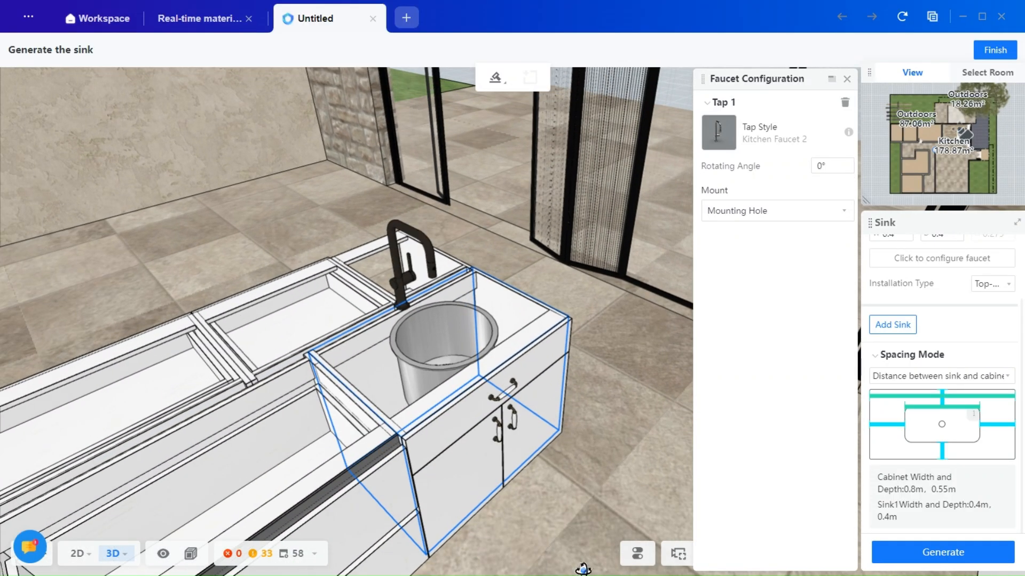
drag(581, 566, 245, 194)
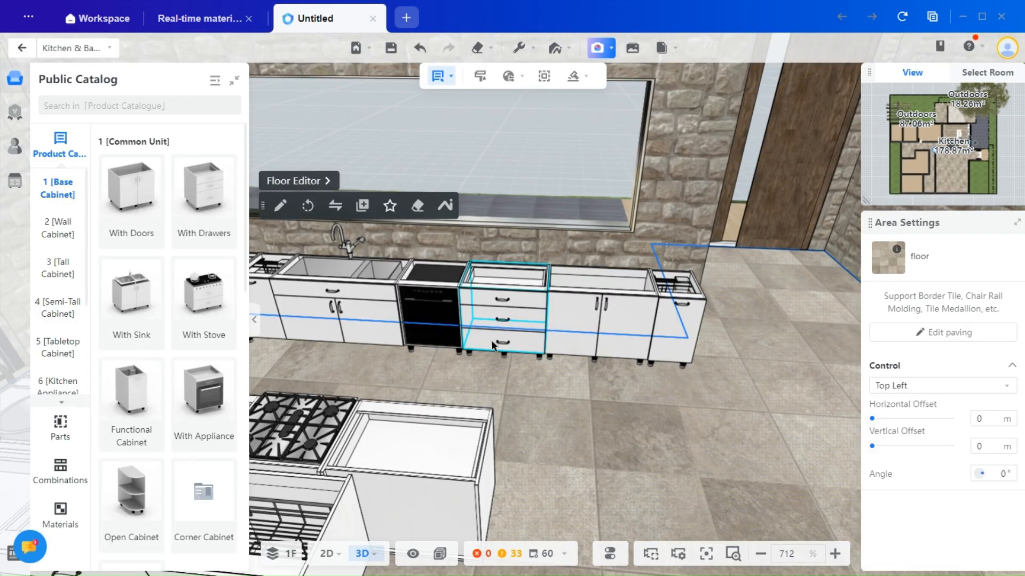
Start generating a stovetop on the three-drawer cabinet beside the oven and choose the public style Induction Cooker Tramontina _4 Burners.
click(493, 345)
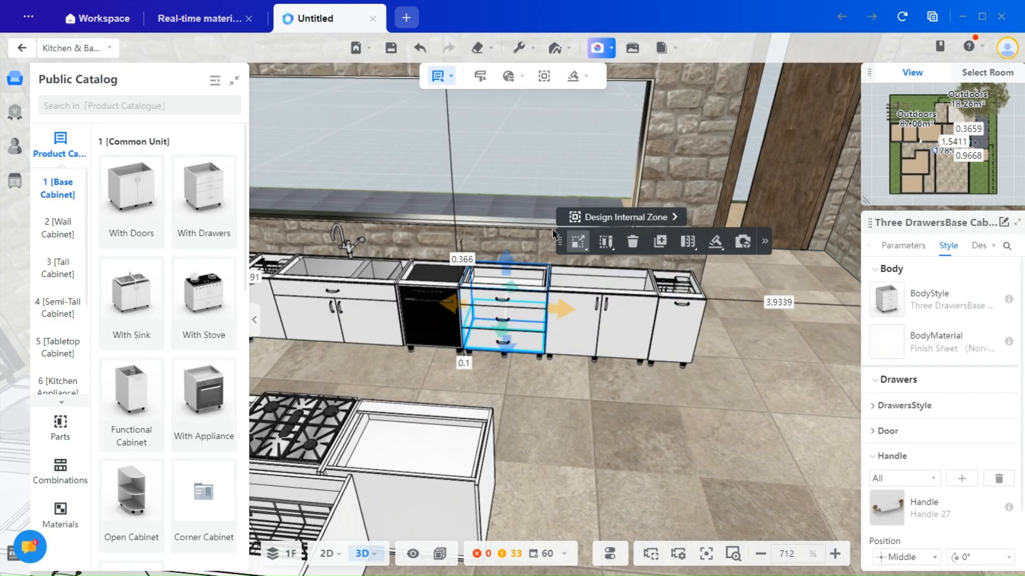
mouse_move(715, 242)
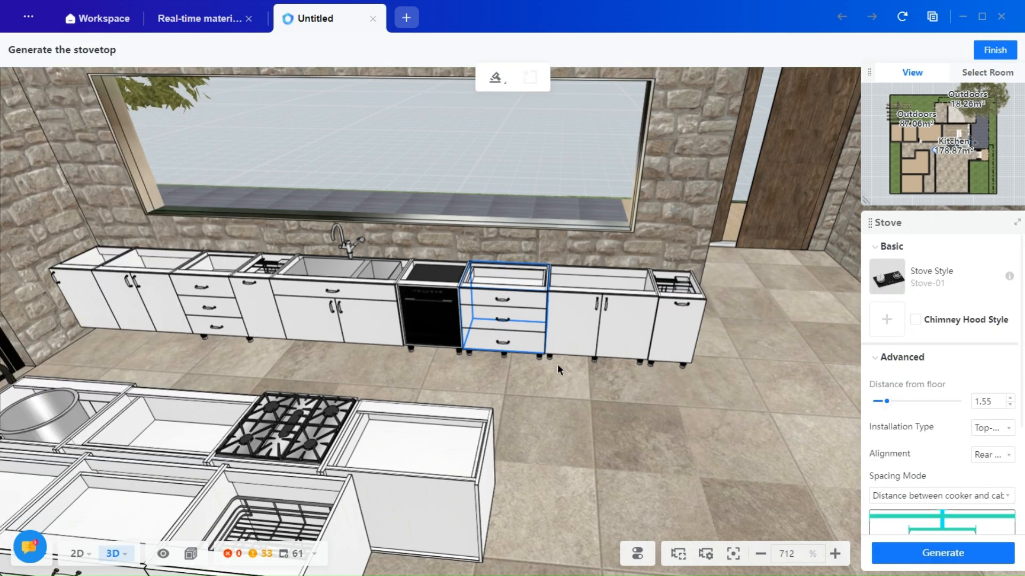
click(887, 278)
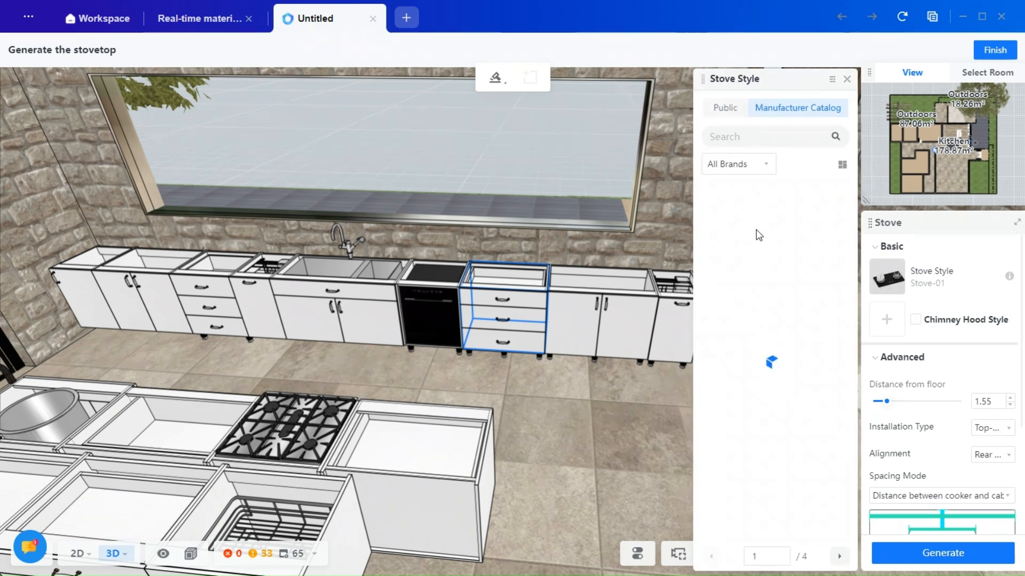
click(736, 109)
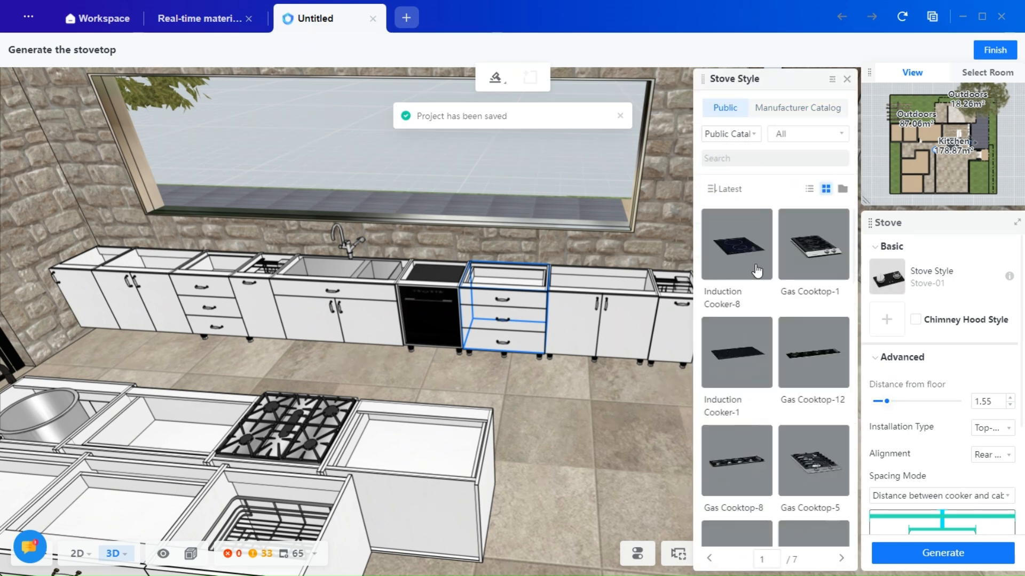
scroll(776, 360, down, 5)
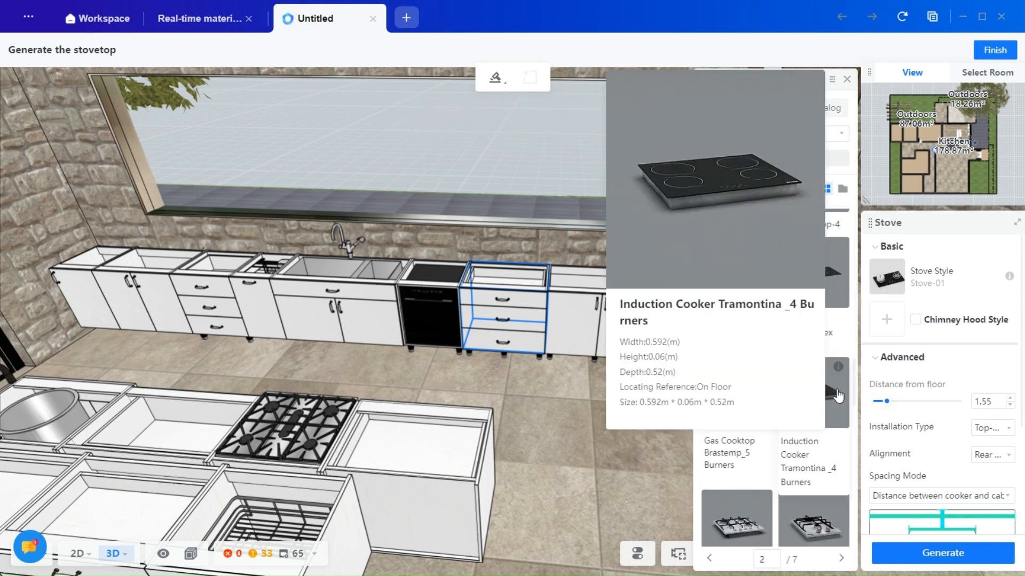
click(836, 394)
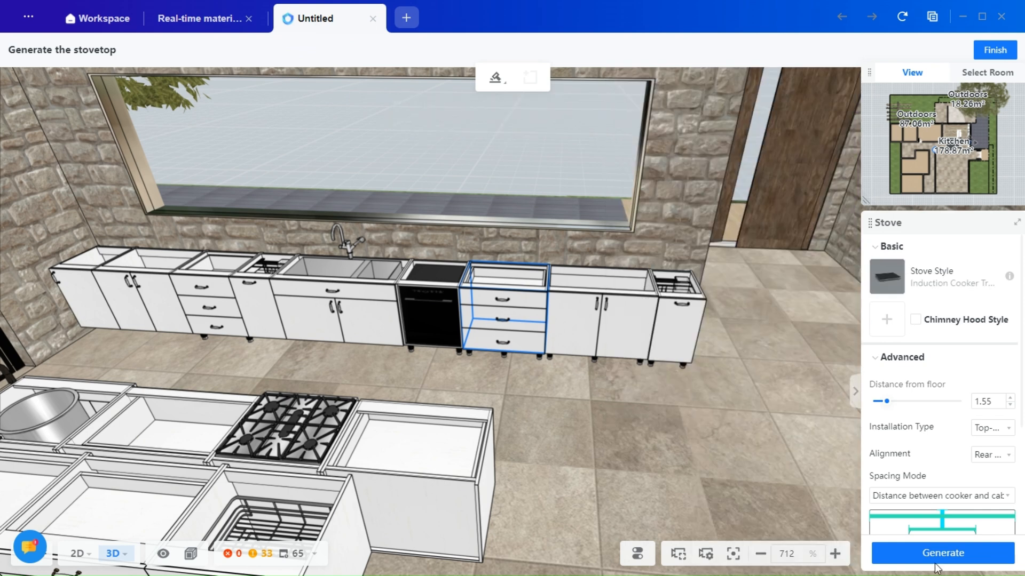
Set the induction cooktop's installation type to Tile-in and open its alignment options.
click(990, 429)
click(958, 476)
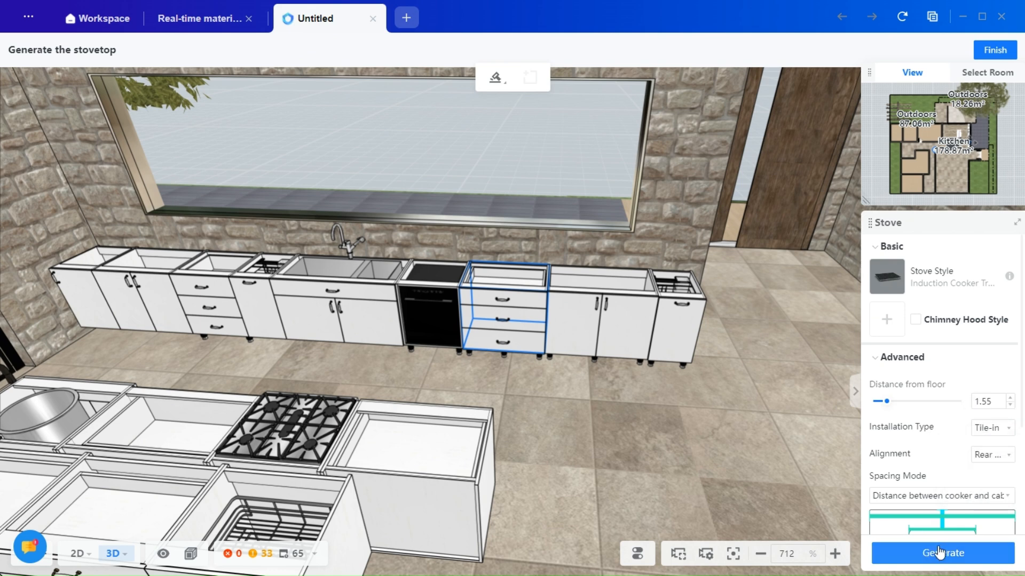
click(992, 456)
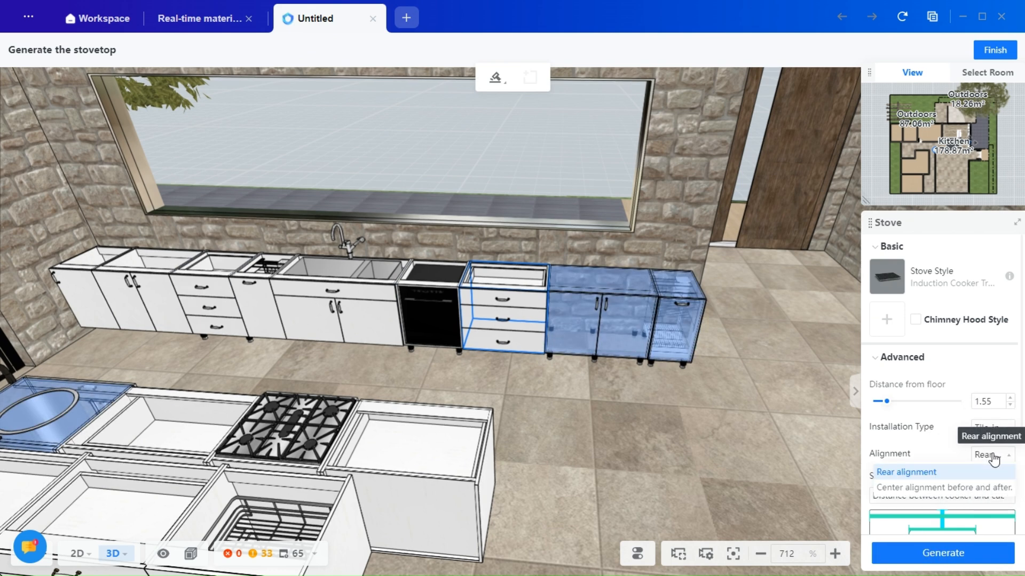
Set the stove alignment to center alignment before and after, and generate the stovetop on the selected three-drawer base cabinet.
click(925, 487)
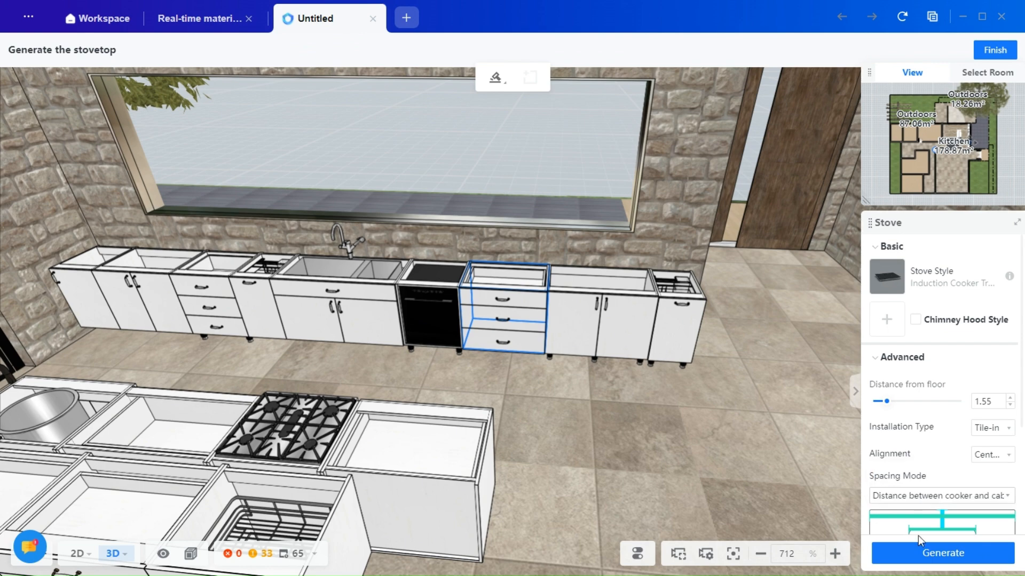
click(866, 549)
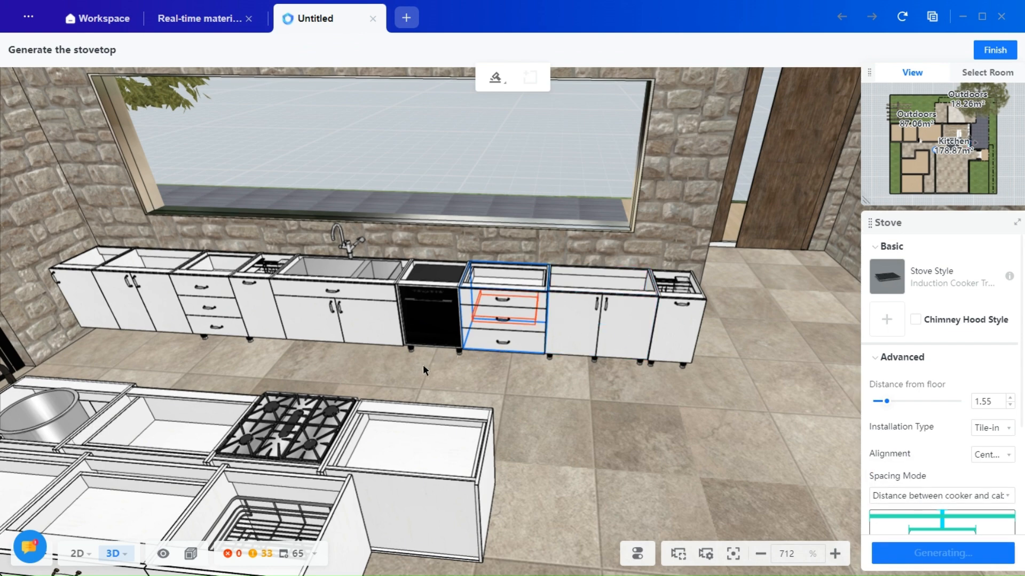
drag(429, 365, 529, 373)
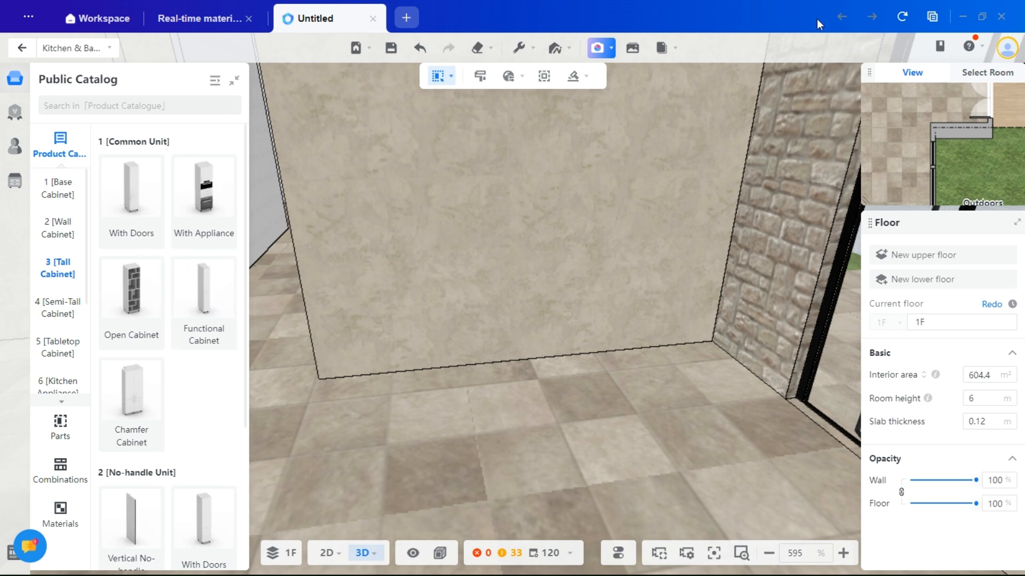
Place a Hinged Door Double-door High Cabinet against the plain wall, in the corner next to the stone wall.
click(127, 225)
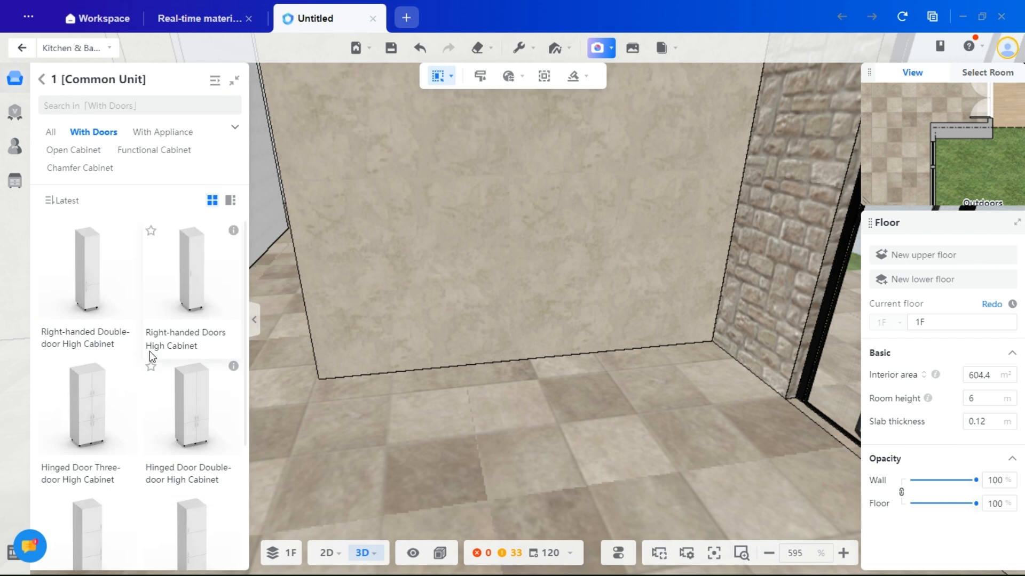
scroll(149, 351, down, 2)
drag(150, 355, 587, 336)
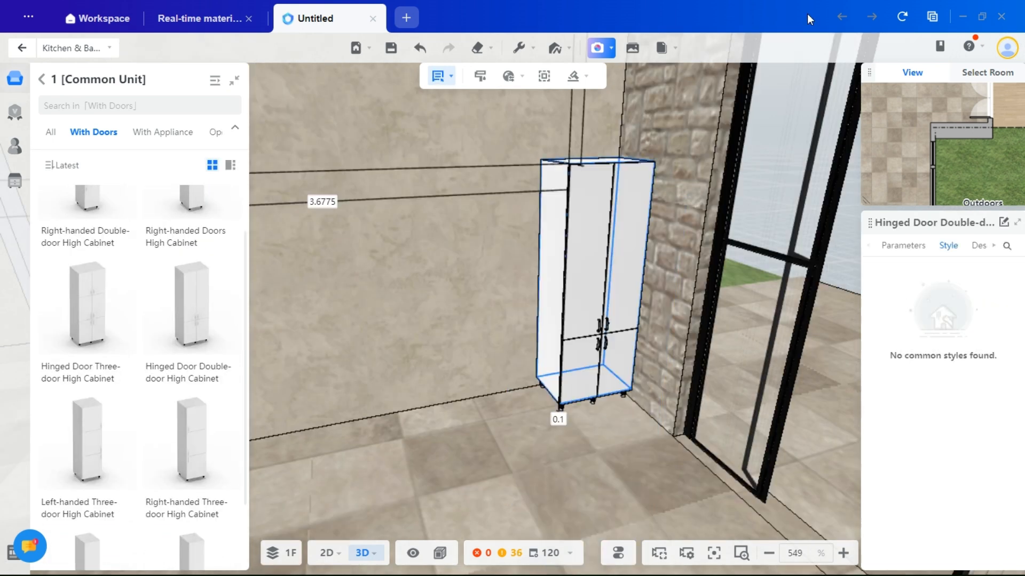
click(584, 345)
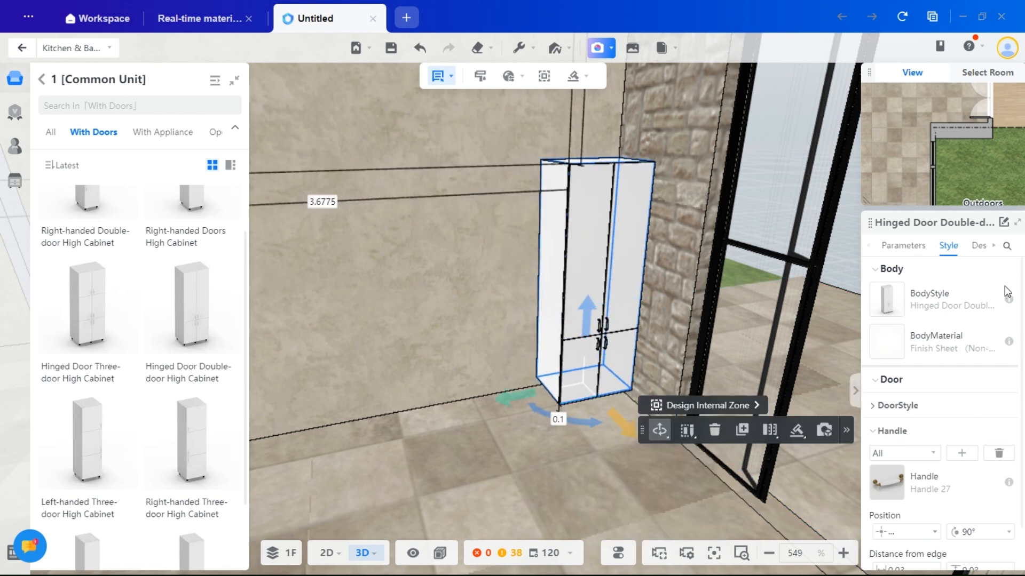
Set the double-door high cabinet's width to 1.2 m and its depth to 0.65 m.
click(900, 246)
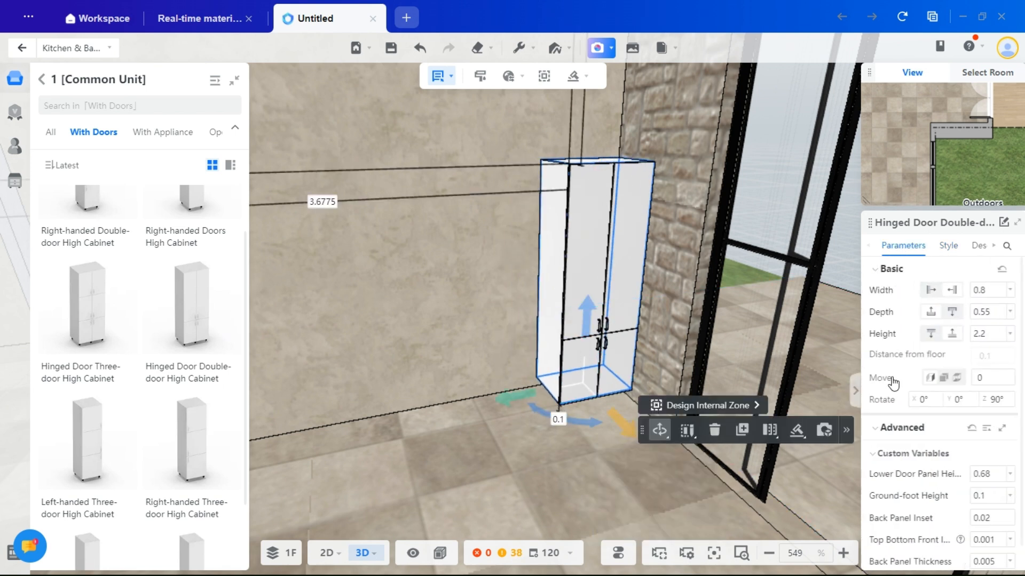
click(1004, 289)
click(1004, 289)
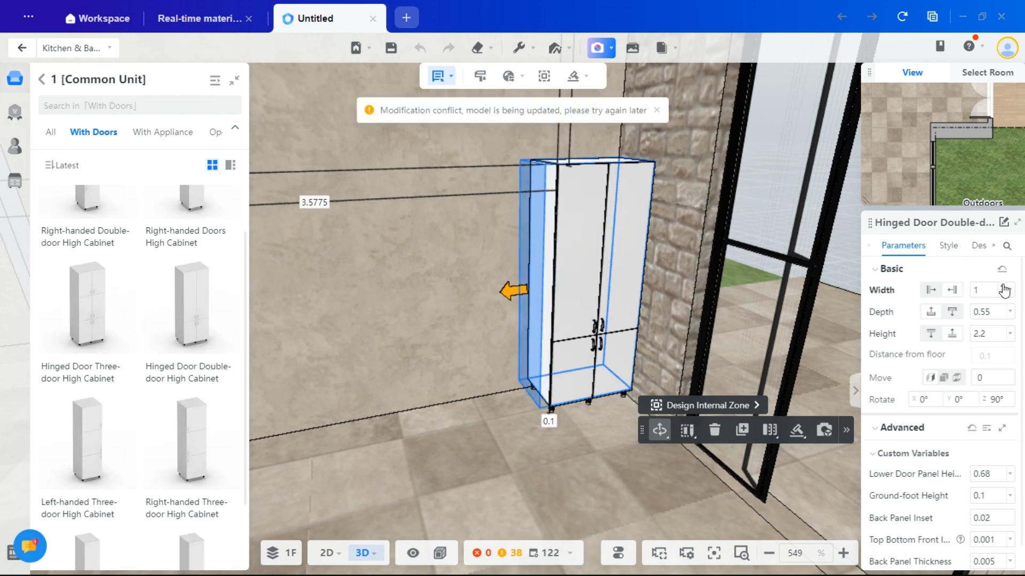
click(1004, 289)
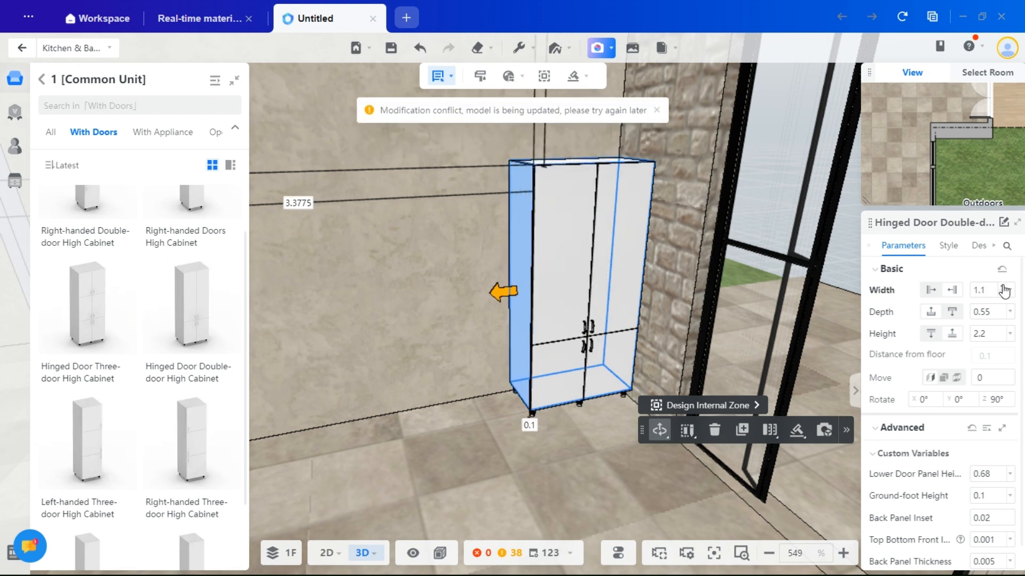
click(1004, 288)
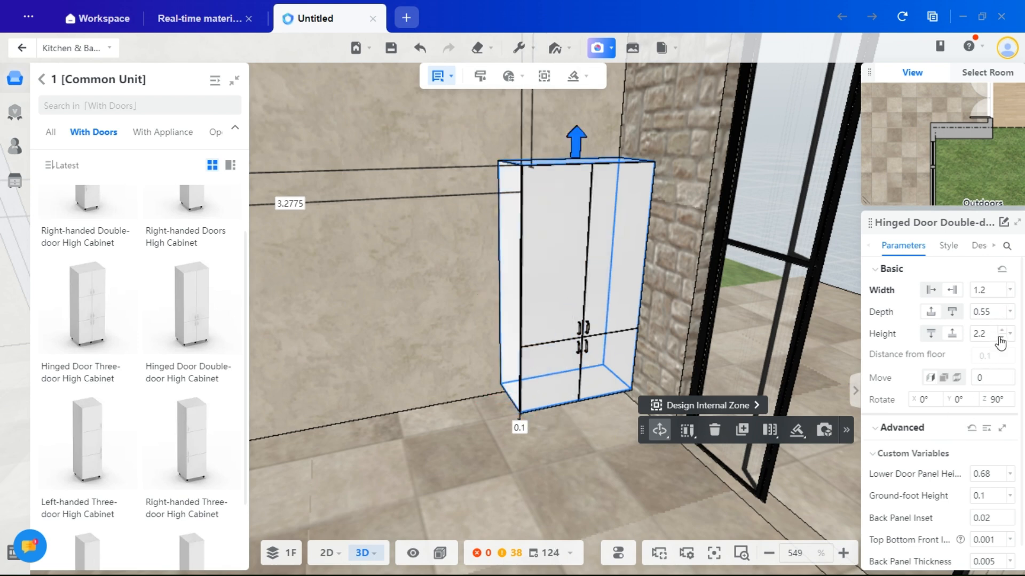
drag(465, 475, 537, 480)
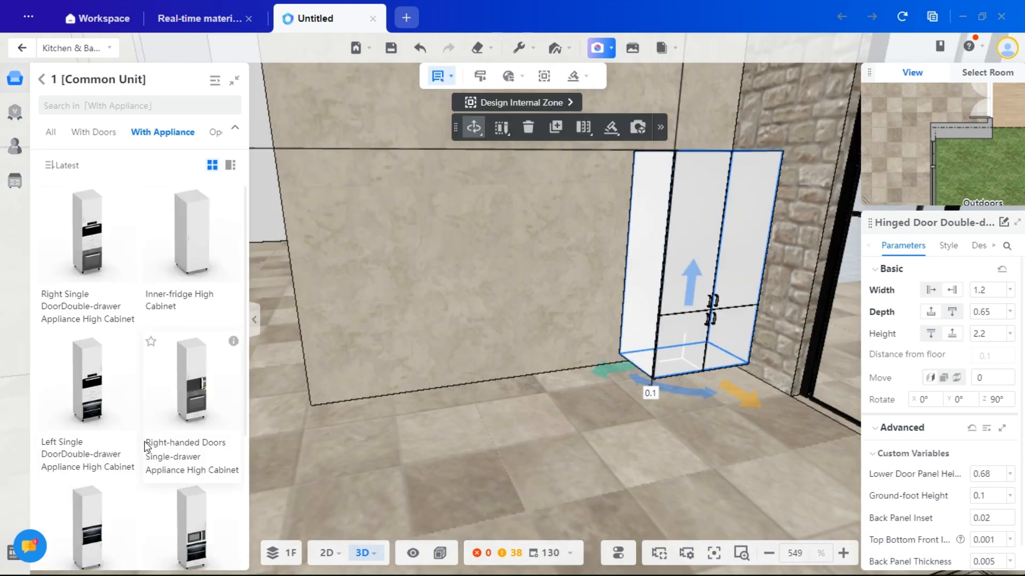
Browse the tall cabinets with appliances and place a Right Single Door Double-drawer Appliance High Cabinet beside the double-door high cabinet.
scroll(145, 444, down, 5)
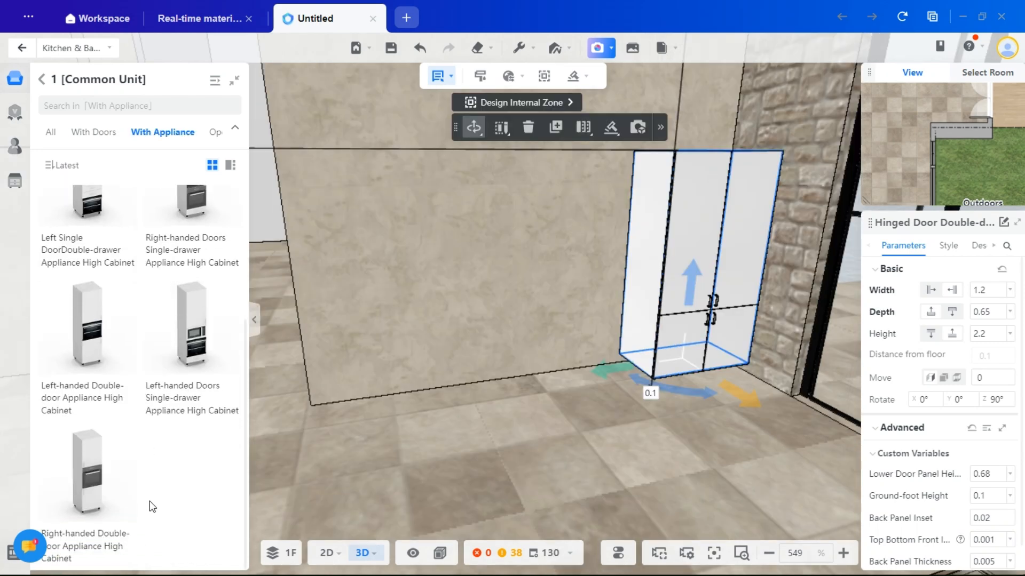
scroll(154, 517, up, 4)
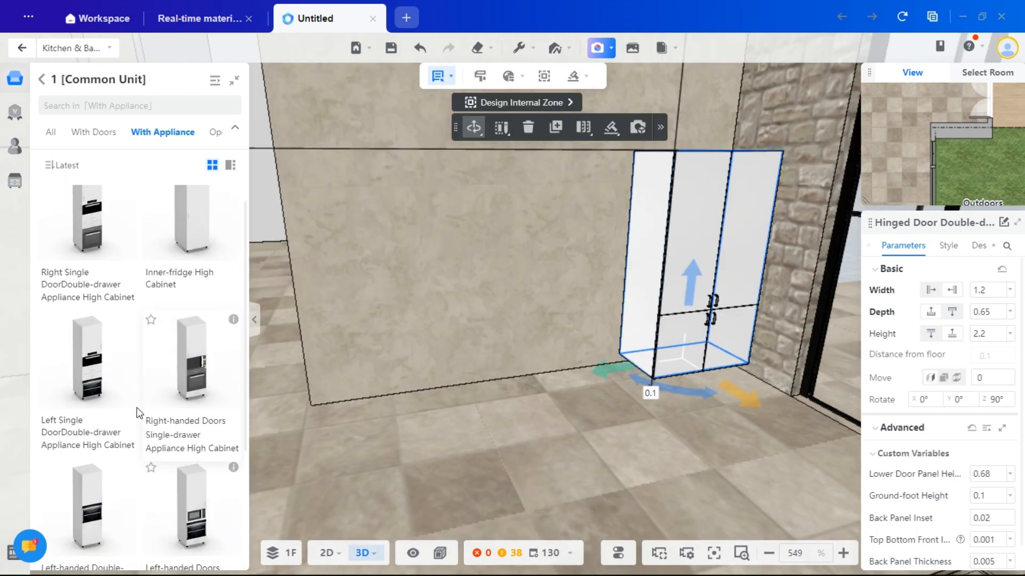
scroll(98, 395, down, 4)
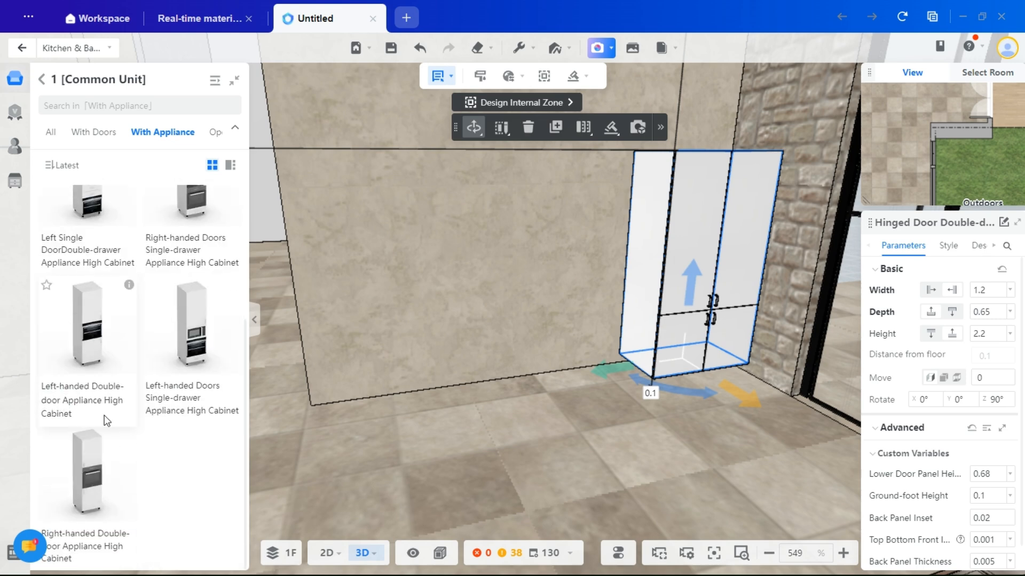
scroll(116, 482, up, 3)
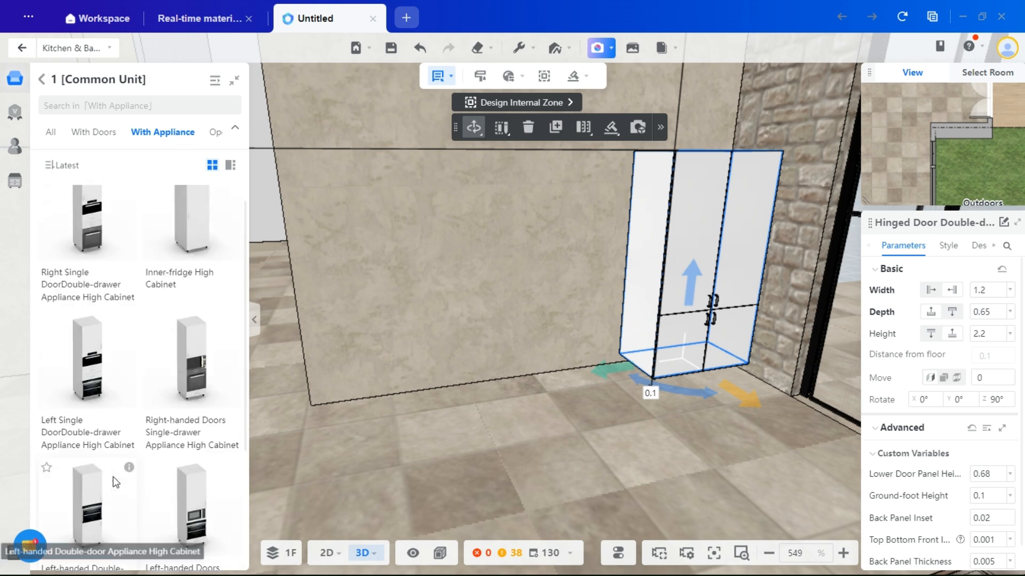
scroll(188, 380, down, 3)
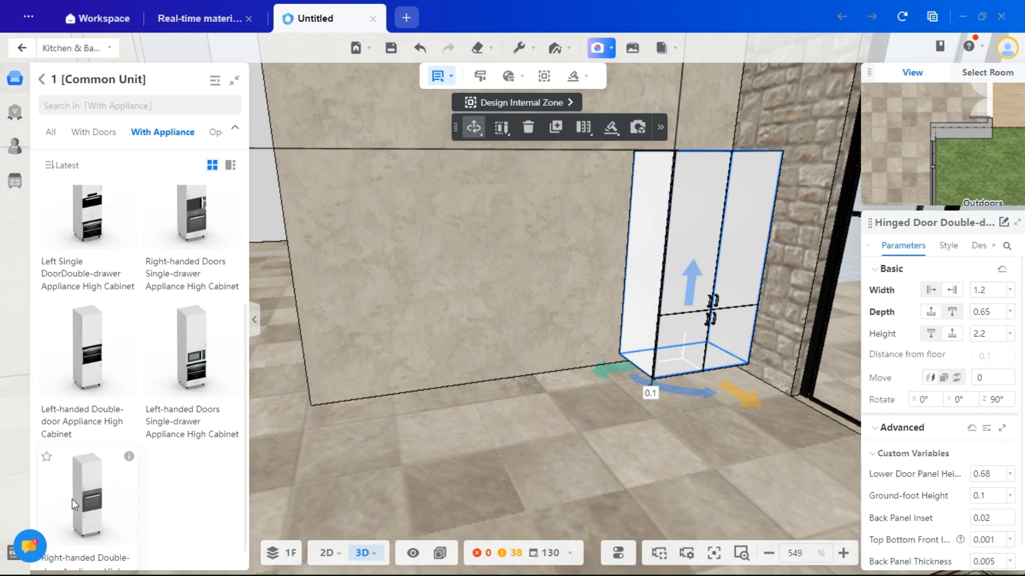
scroll(94, 447, up, 4)
click(547, 363)
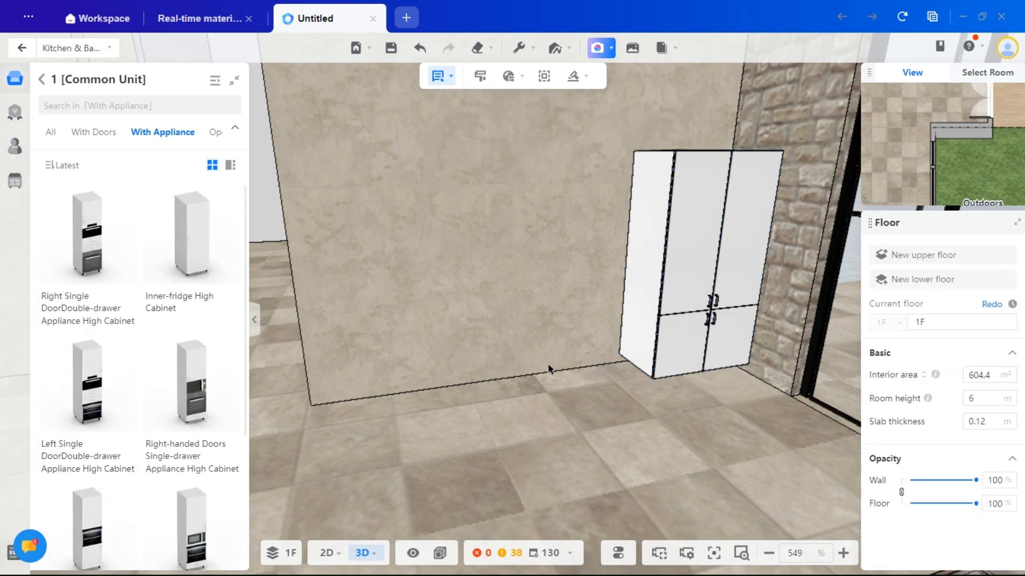
click(603, 346)
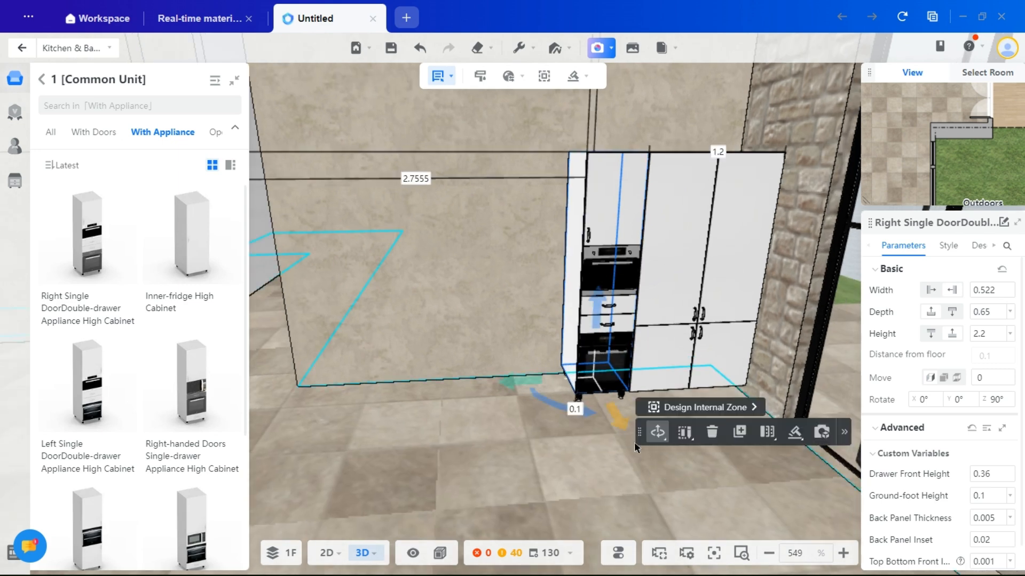
Set the double-drawer appliance high cabinet's width to 0.622 m.
click(1009, 297)
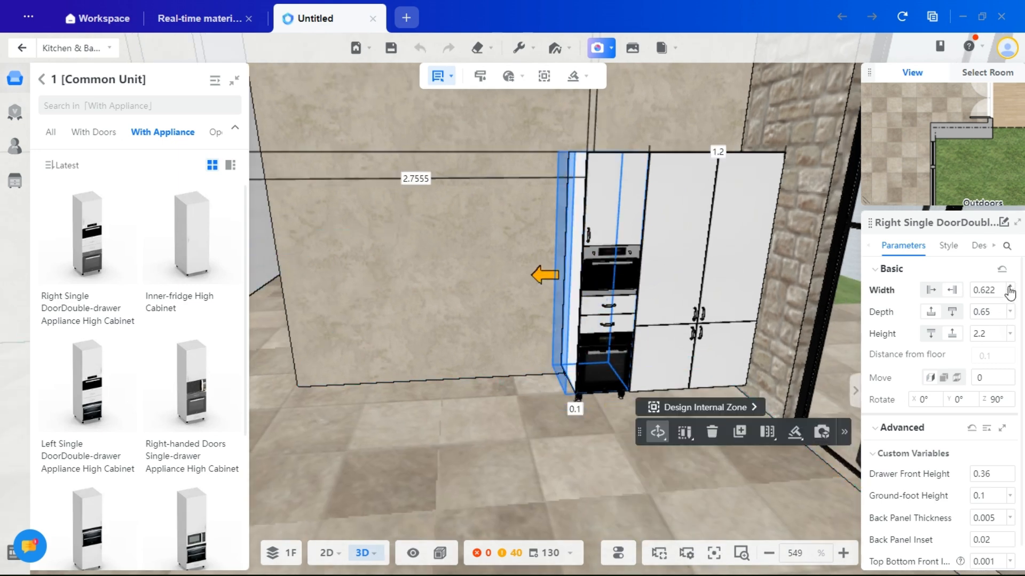
click(480, 469)
right_drag(478, 467, 510, 464)
Place a Right-handed Double-door Appliance High Cabinet against the wall, adjoining the free side of the double-drawer appliance cabinet.
drag(633, 434, 571, 444)
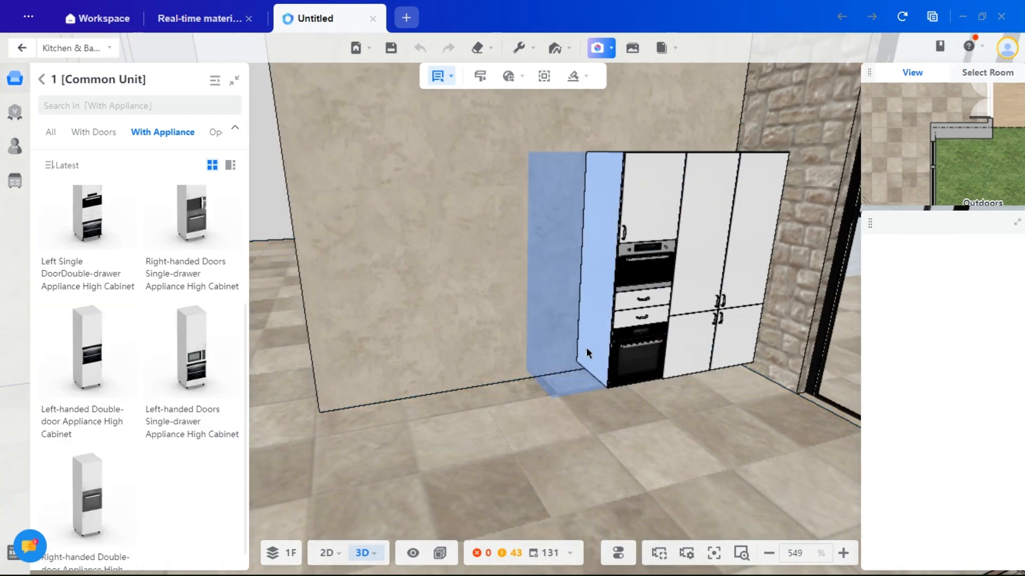
click(586, 349)
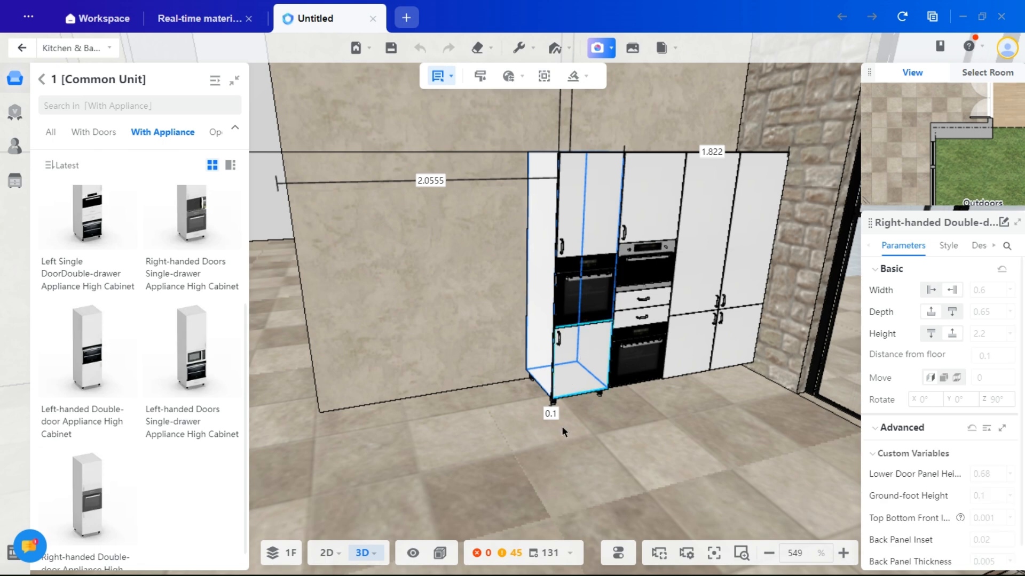
click(621, 494)
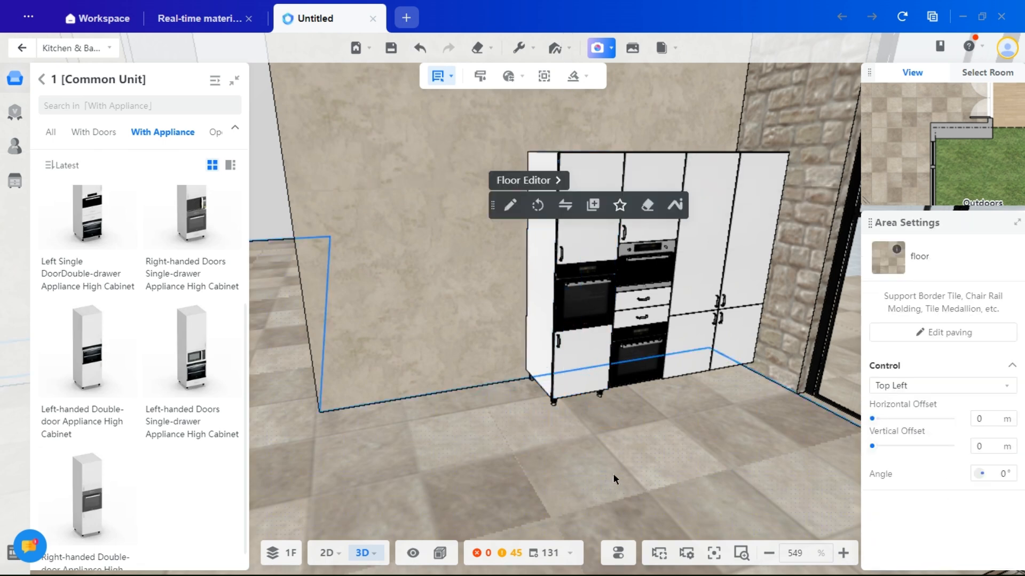
Delete the double-drawer appliance high cabinet in the middle of the tall cabinet row.
drag(653, 446, 660, 418)
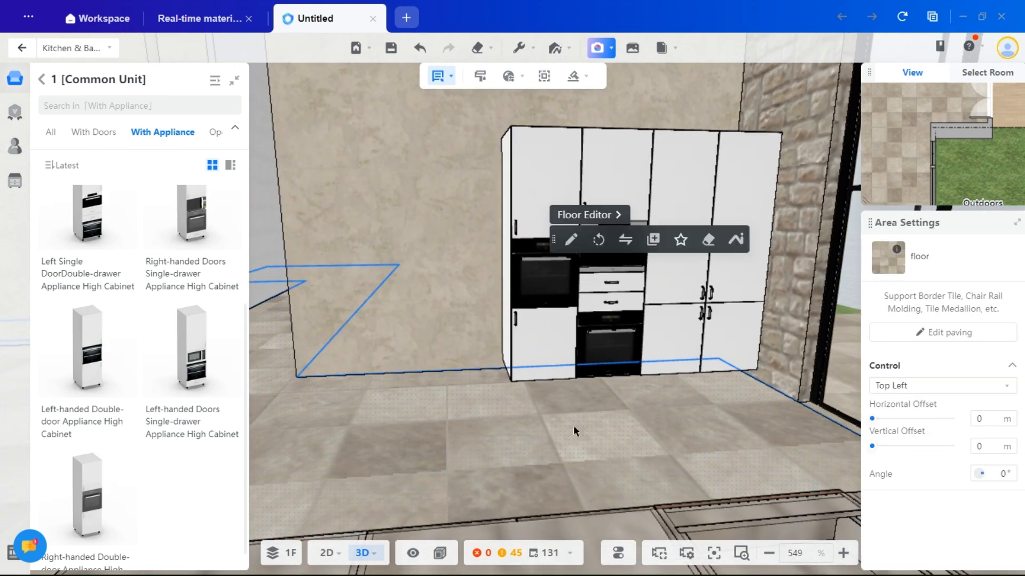
drag(462, 433, 533, 464)
scroll(576, 414, up, 2)
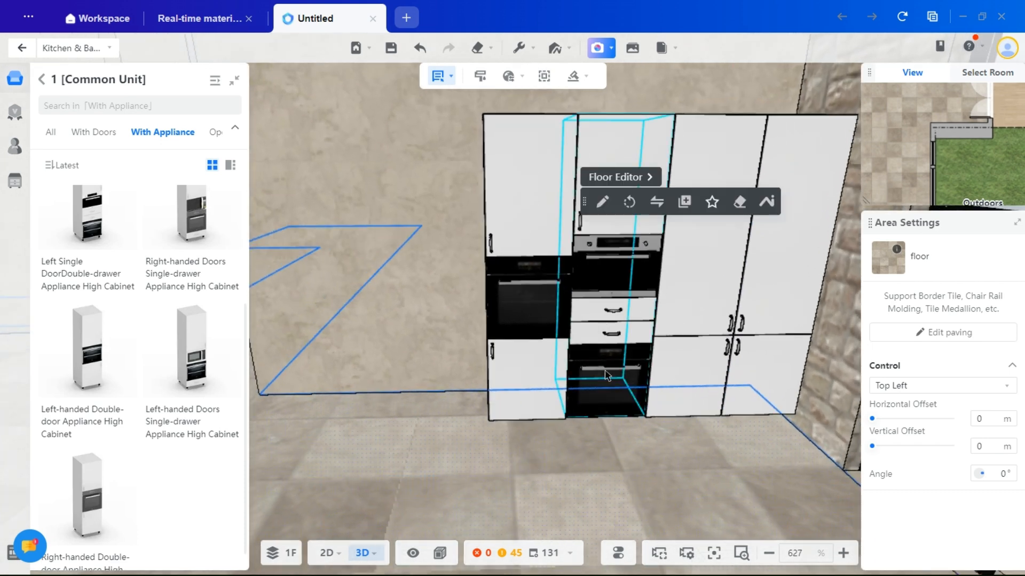
drag(451, 462, 473, 467)
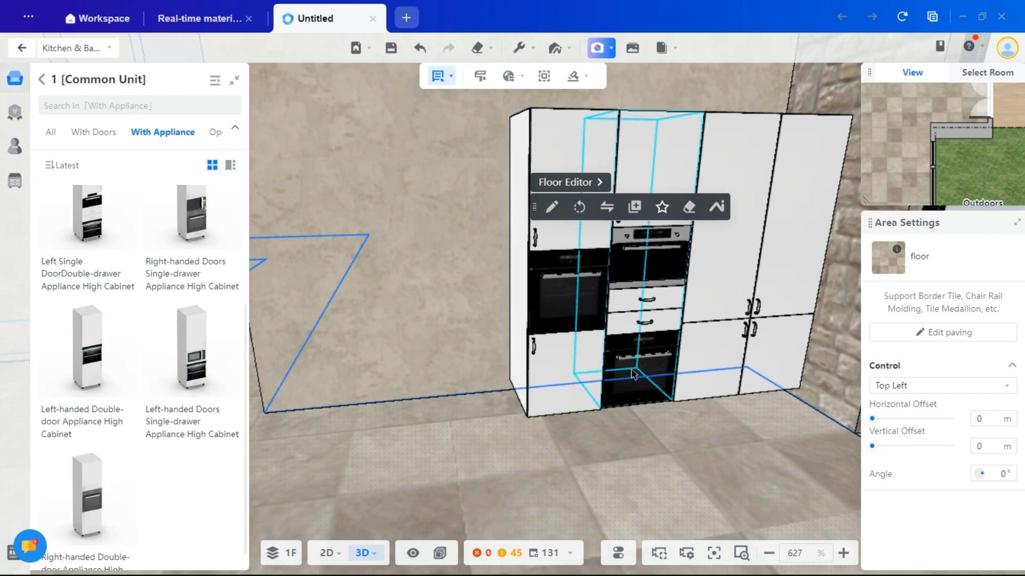
click(671, 270)
click(427, 414)
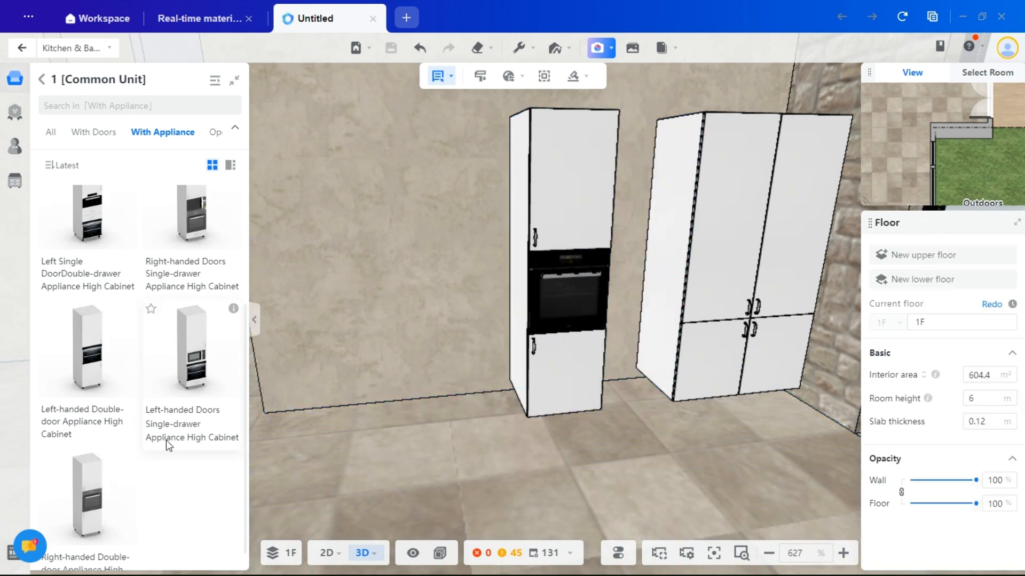
Fill the gap in the tall cabinet row with a Right-handed Doors Single-drawer Appliance High Cabinet.
scroll(155, 432, up, 2)
click(640, 360)
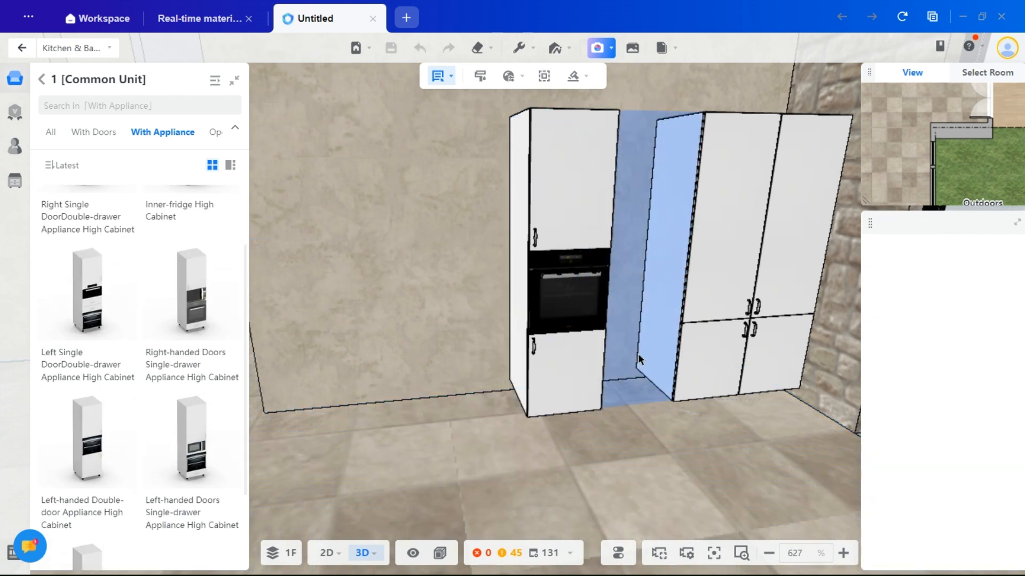
click(640, 360)
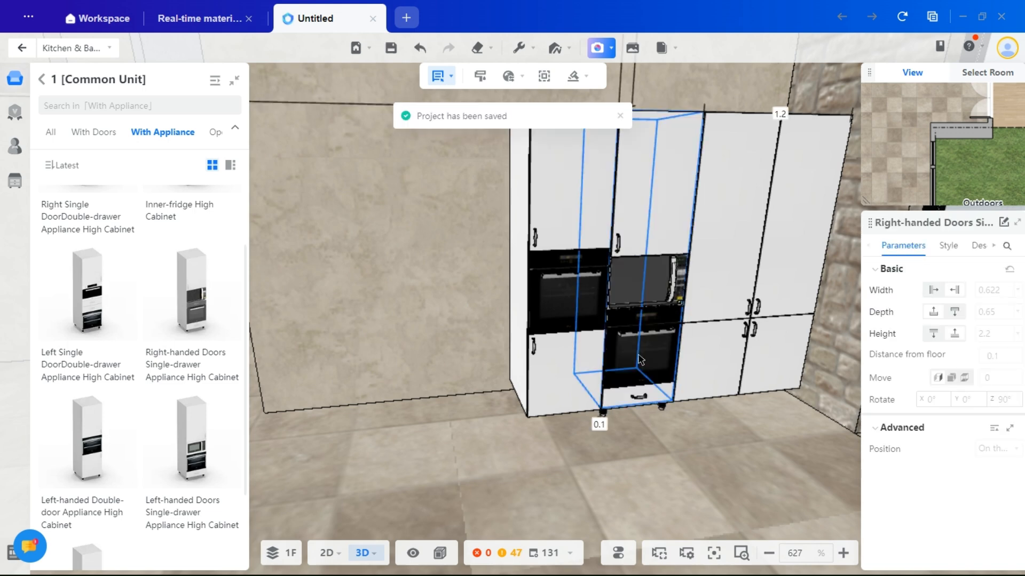
click(430, 454)
Place a Right-handed Three-door High Cabinet from the tall cabinets with doors at the open end of the row, beside the single-oven cabinet.
drag(440, 485, 498, 486)
drag(605, 477, 555, 499)
right_drag(517, 381, 575, 388)
scroll(570, 420, down, 2)
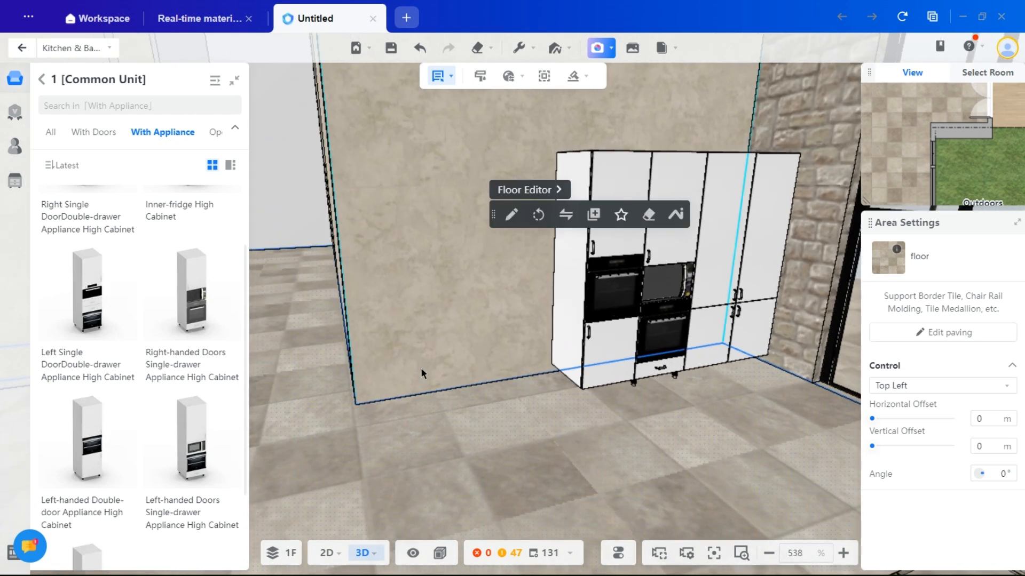
click(50, 135)
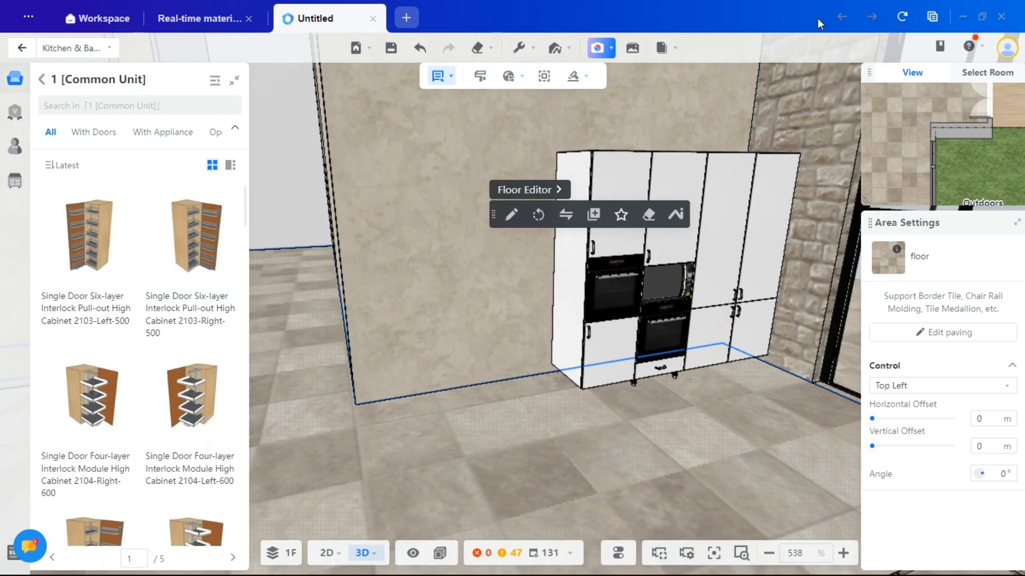
click(163, 132)
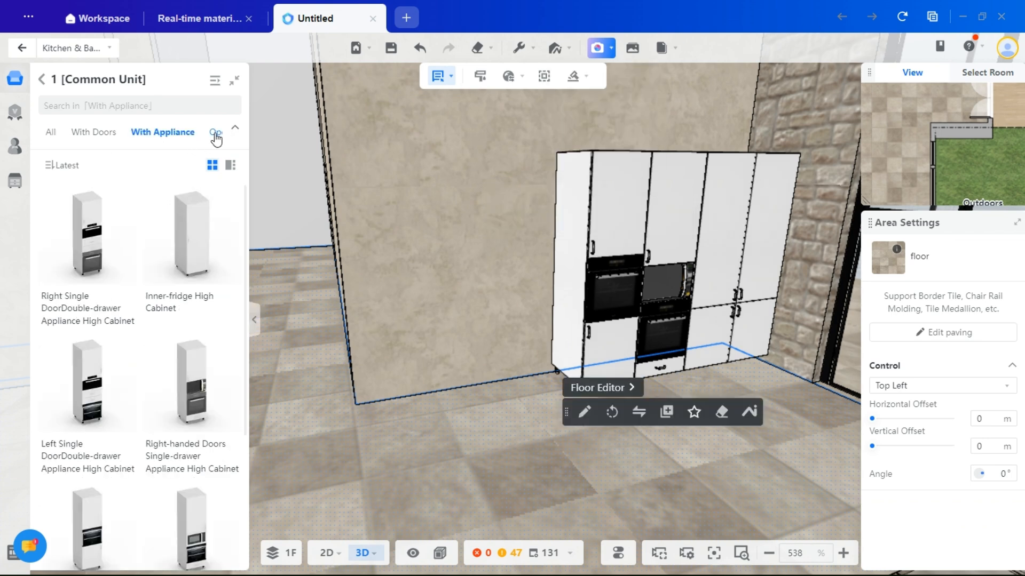
click(216, 137)
click(91, 135)
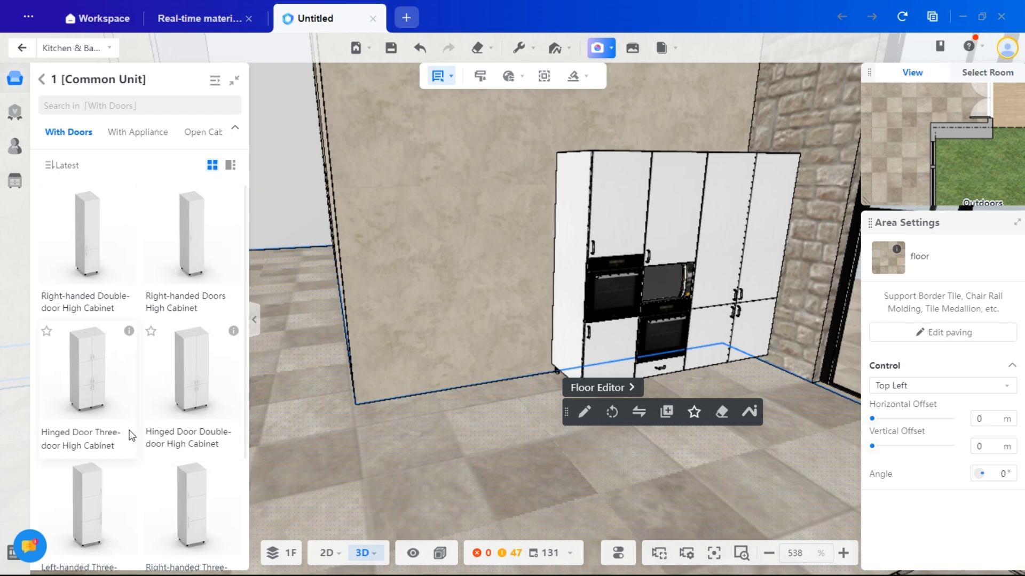
scroll(132, 436, down, 3)
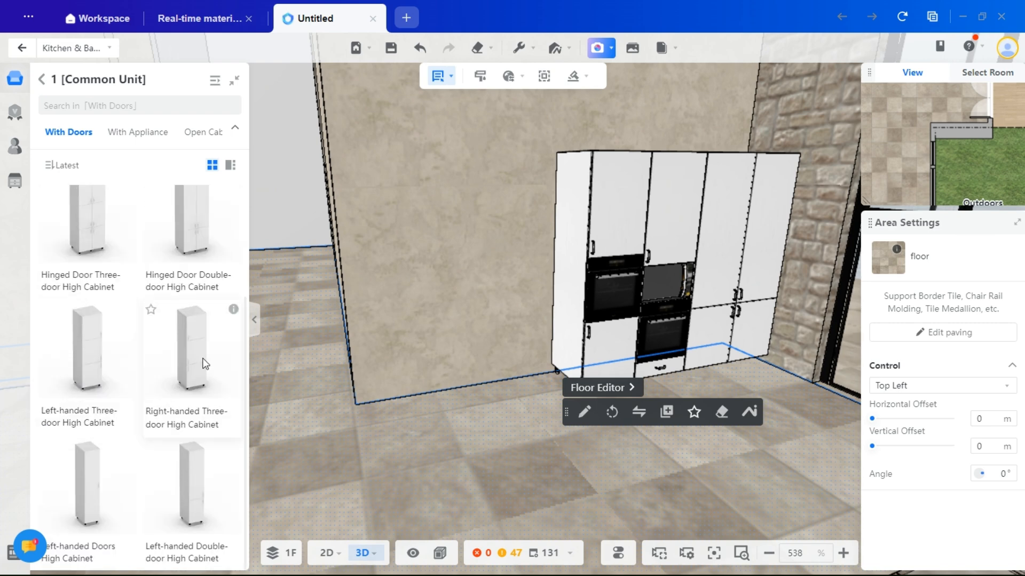
click(191, 349)
click(545, 354)
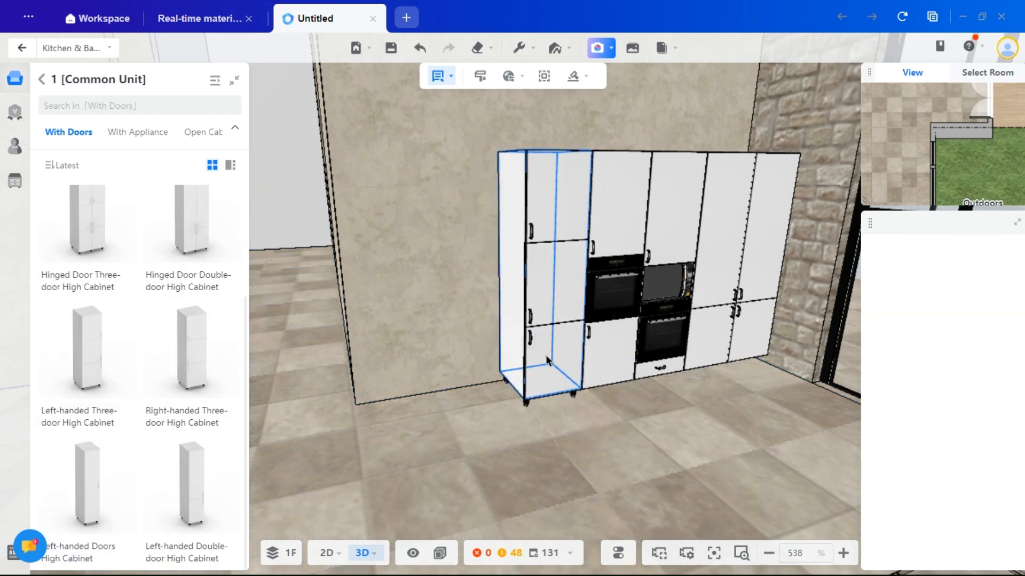
drag(631, 465, 638, 412)
scroll(549, 252, up, 3)
scroll(549, 252, down, 2)
drag(560, 501, 534, 497)
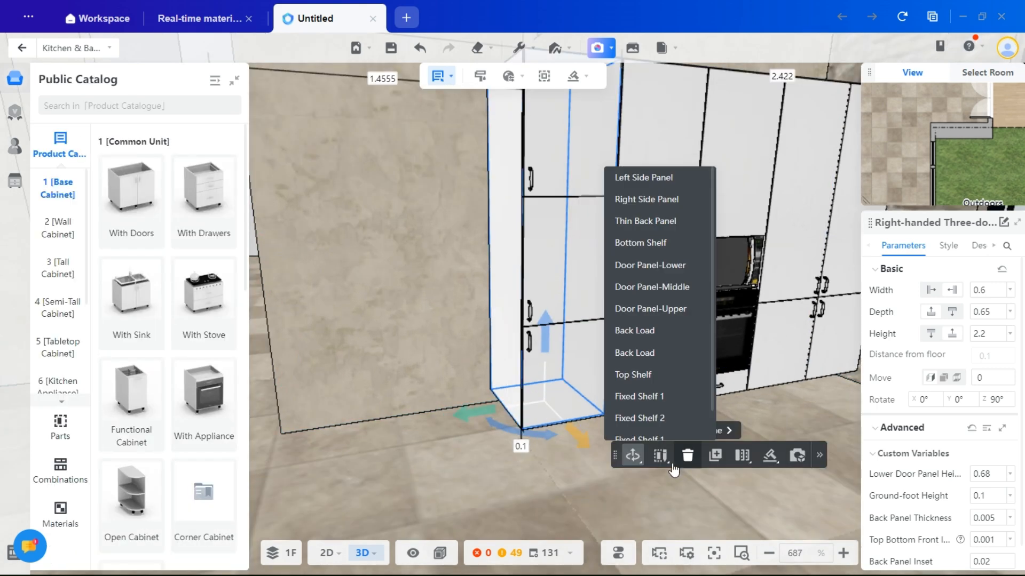
Switch to part selection and delete the middle door panel of the tall three-door cabinet at the row's open end.
mouse_move(451, 83)
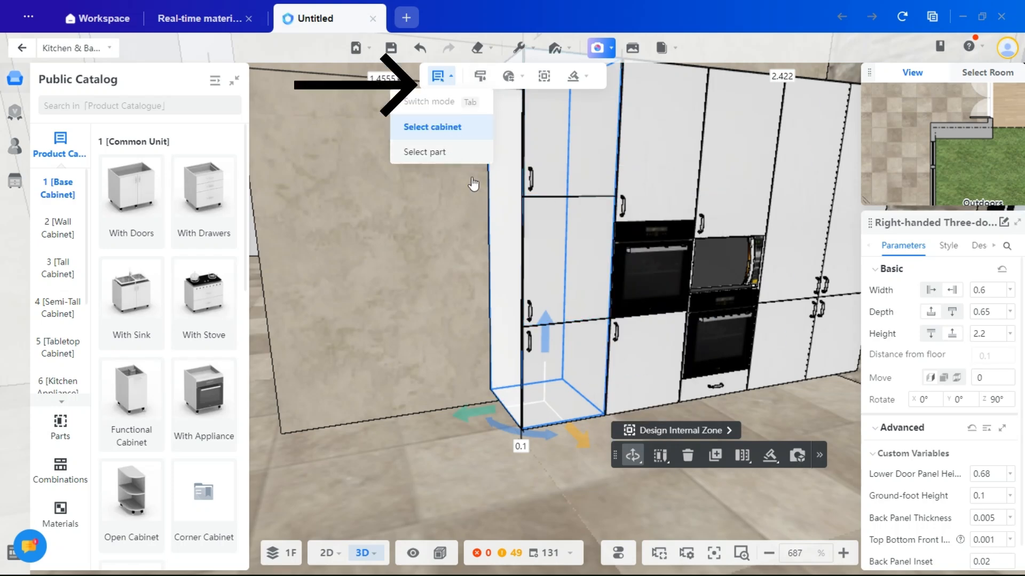
click(424, 151)
click(555, 266)
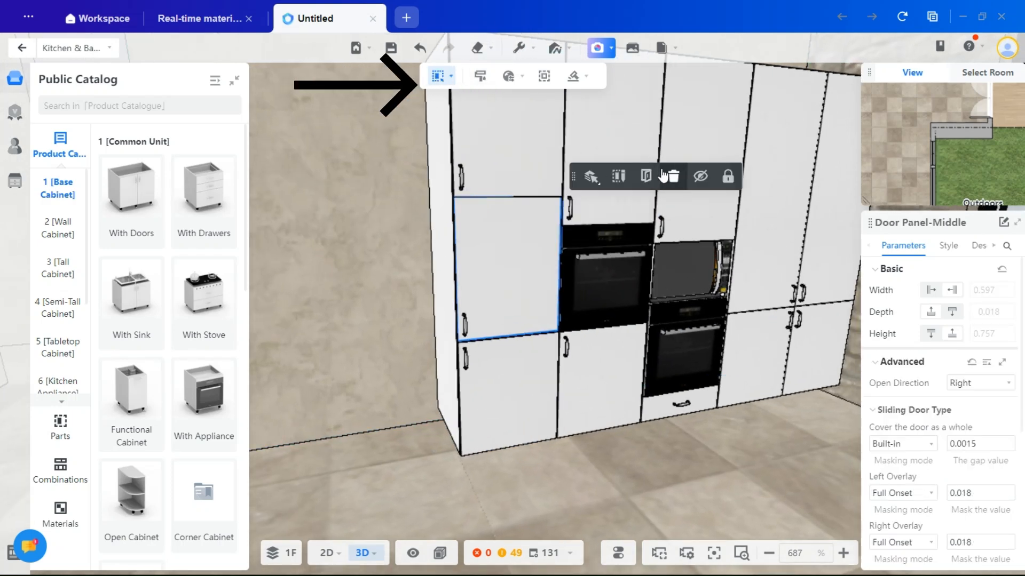
click(665, 176)
drag(342, 338, 379, 339)
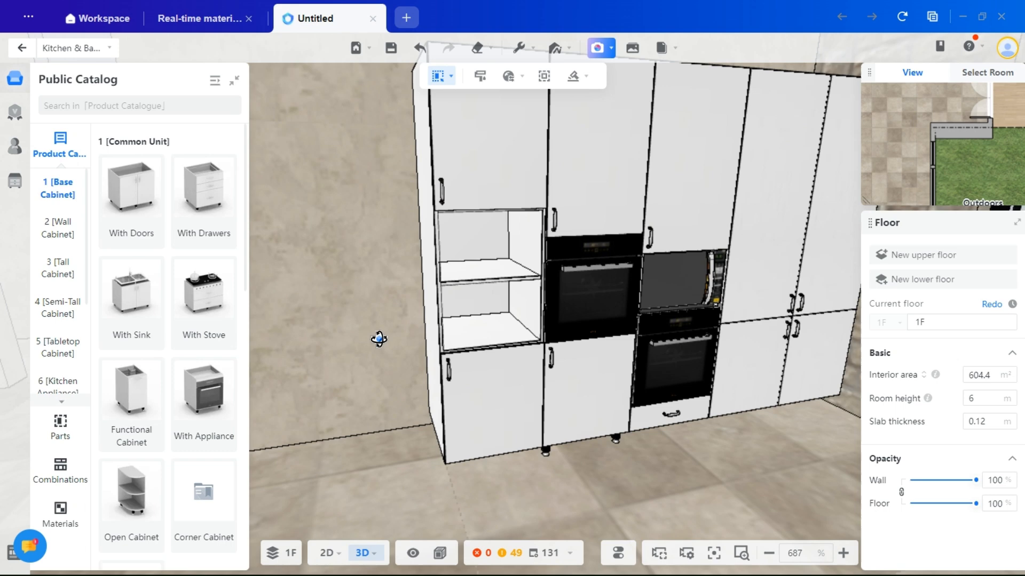
Lower the middle shelf in the tall cabinet's open niche to a levitation of 1.051.
click(473, 258)
scroll(481, 266, up, 3)
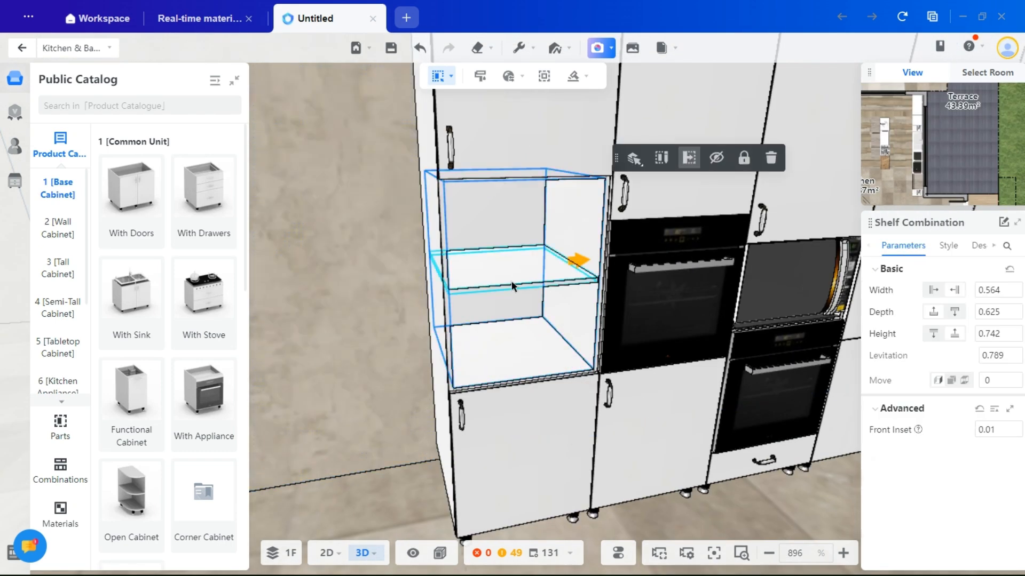
click(511, 286)
click(1017, 359)
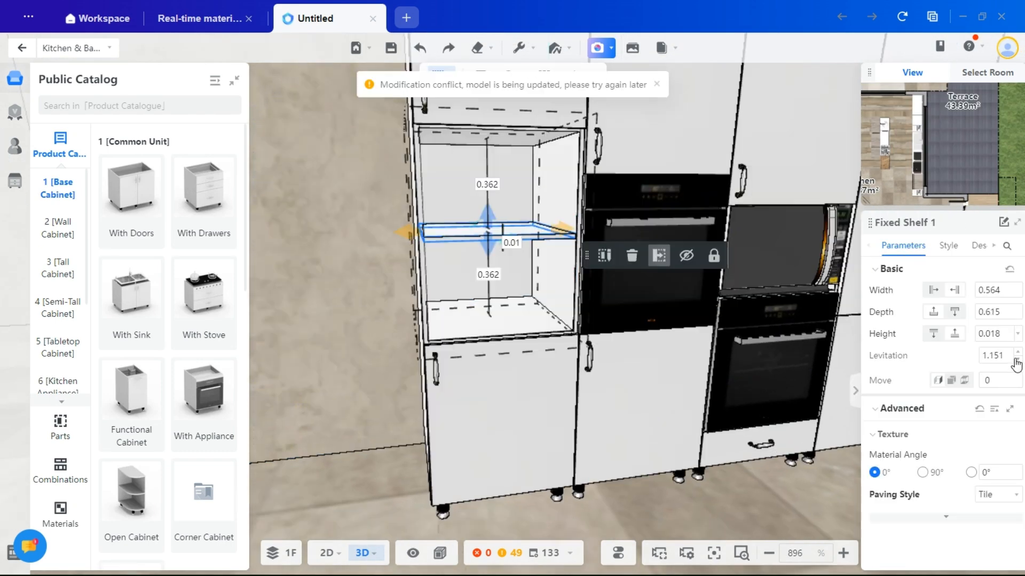
click(358, 416)
scroll(358, 416, down, 3)
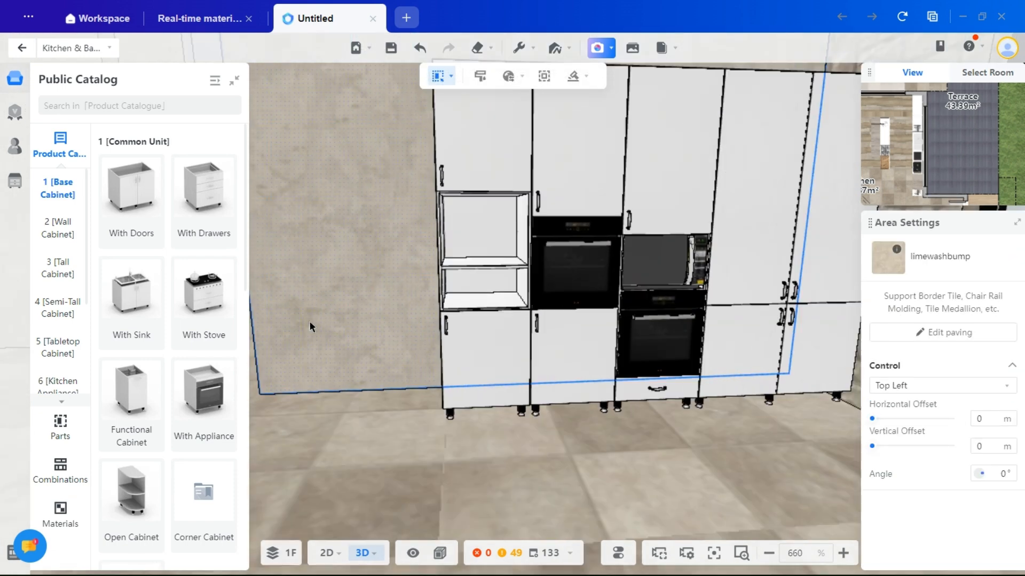
Raise the middle shelf in the tall cabinet's open niche to a levitation of 1.251.
drag(310, 327, 521, 338)
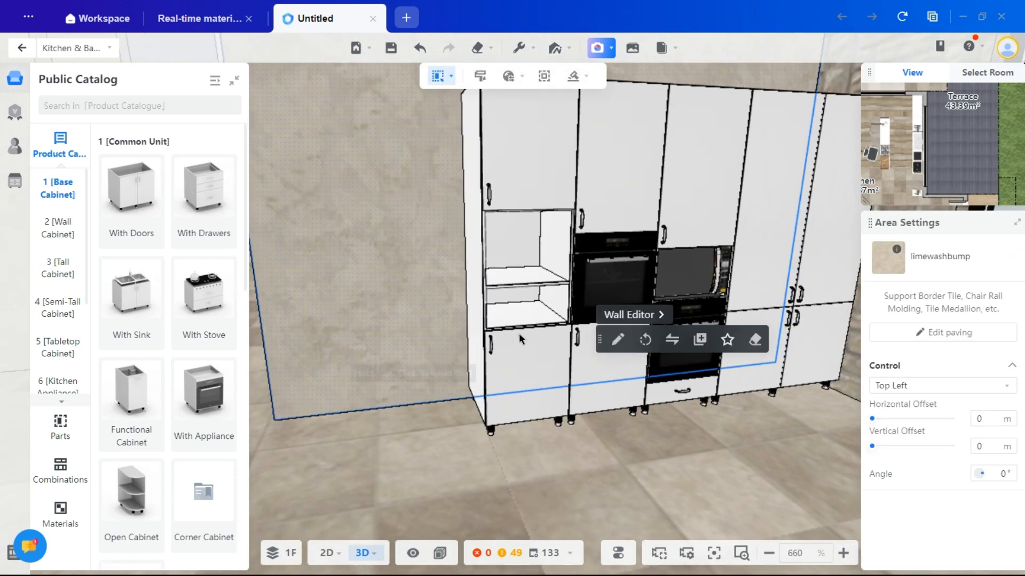
scroll(515, 310, up, 3)
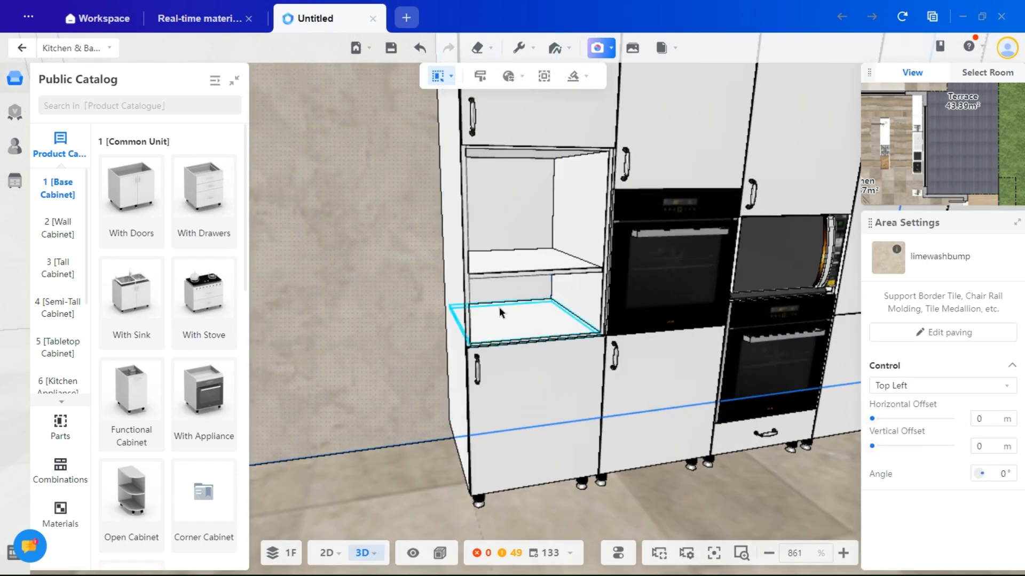
click(536, 271)
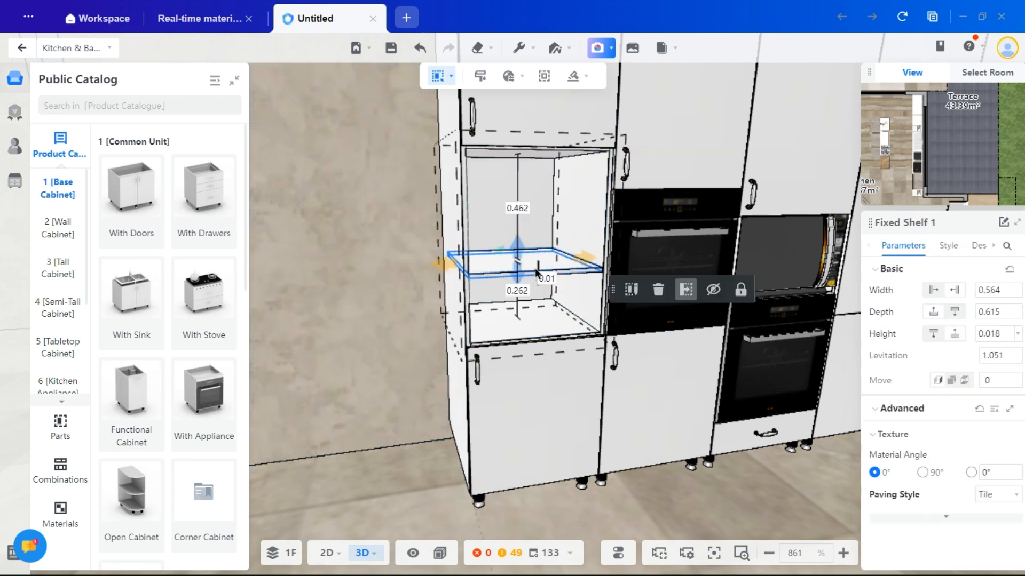
click(1018, 352)
click(1018, 352)
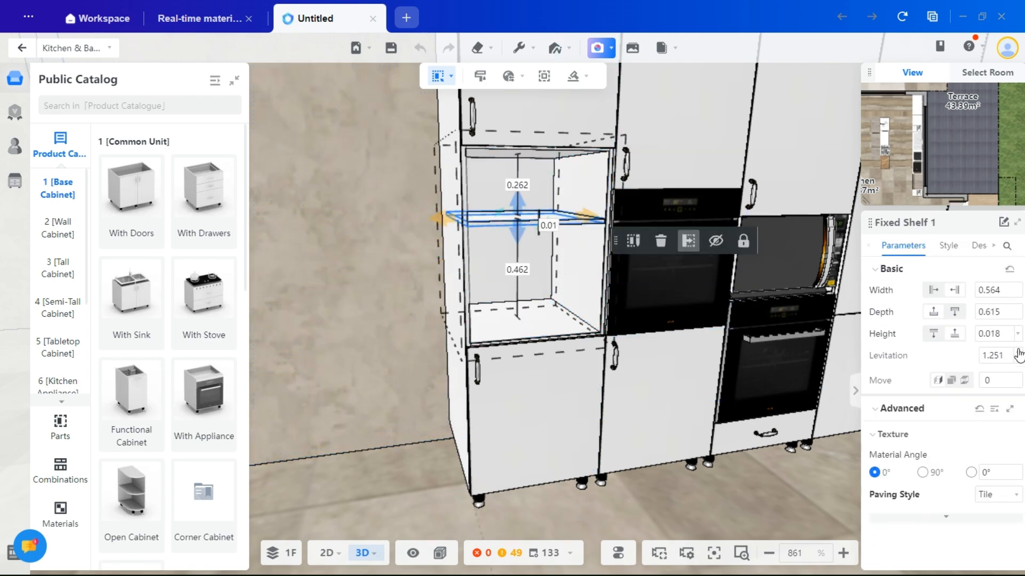
click(377, 384)
right_drag(375, 385, 401, 332)
right_drag(328, 335, 378, 333)
scroll(379, 332, down, 2)
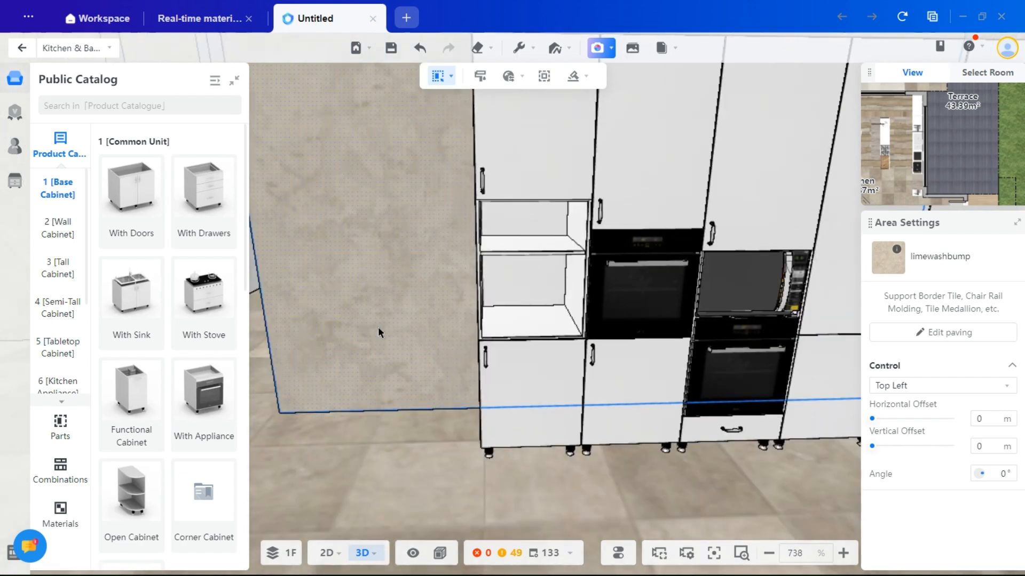
Place a Single-drawer Hinged Door Base Cabinet from the drawer base units against the wall, adjoining the open-niche tall cabinet.
scroll(377, 333, down, 2)
click(561, 344)
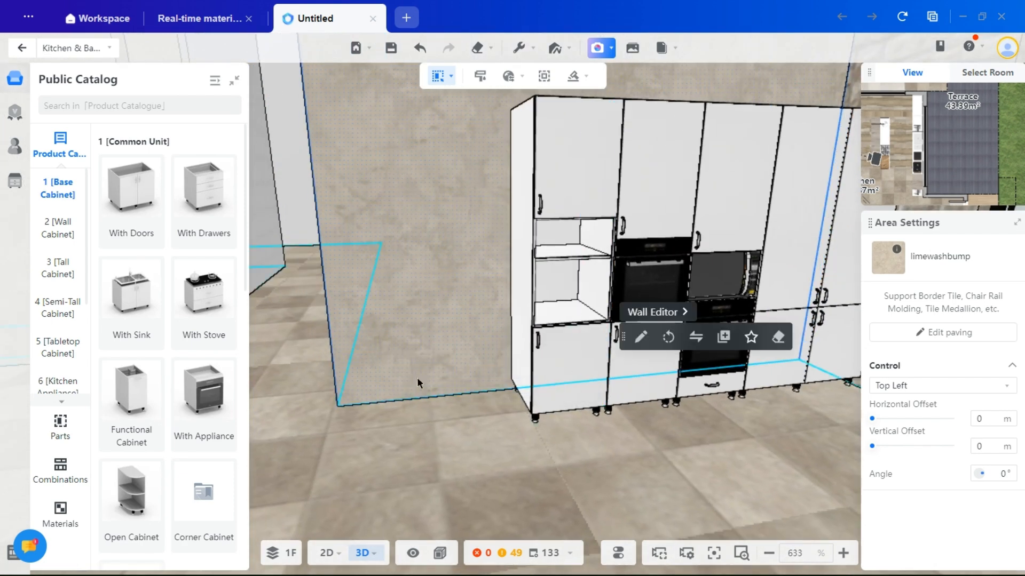
right_drag(417, 377, 533, 366)
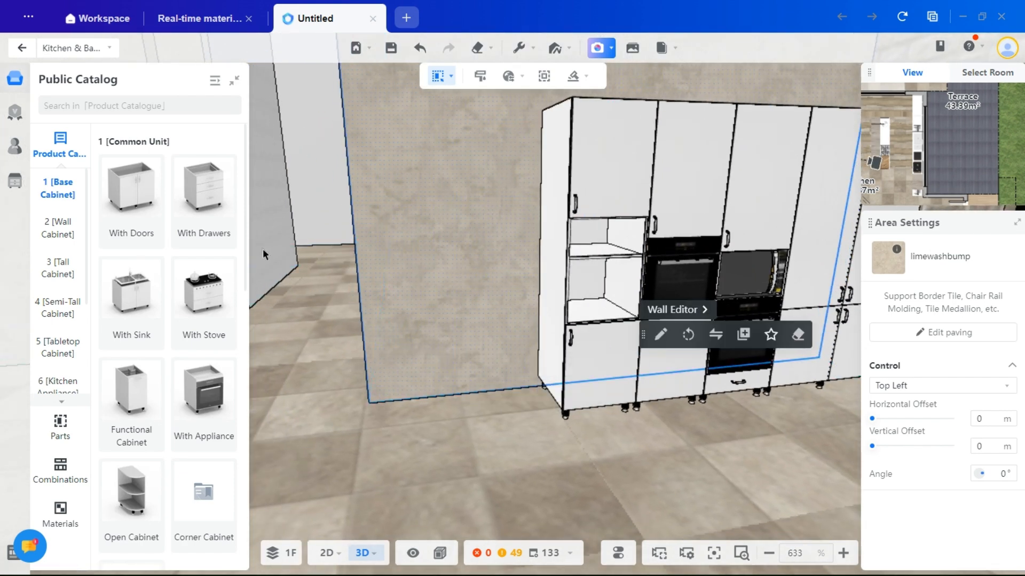
click(222, 219)
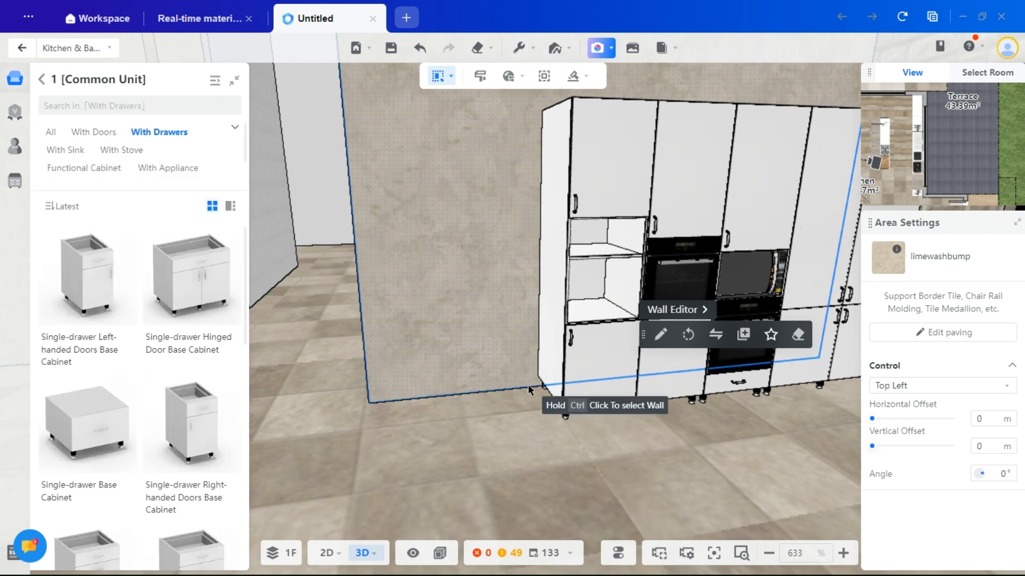
drag(176, 293, 433, 391)
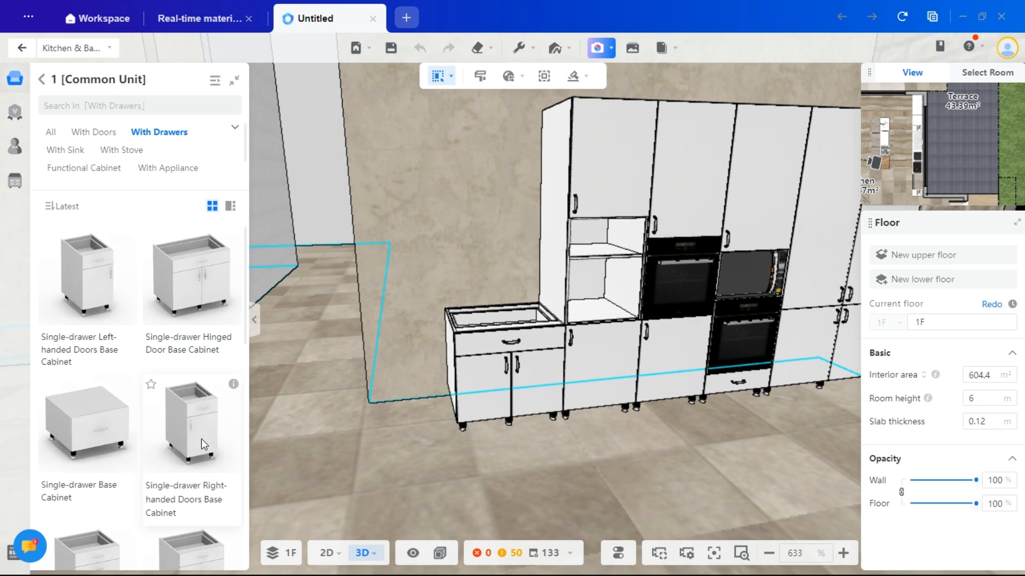
Place a three-drawer base cabinet against the wall on the free side of the single-drawer hinged-door base cabinet.
scroll(201, 439, down, 5)
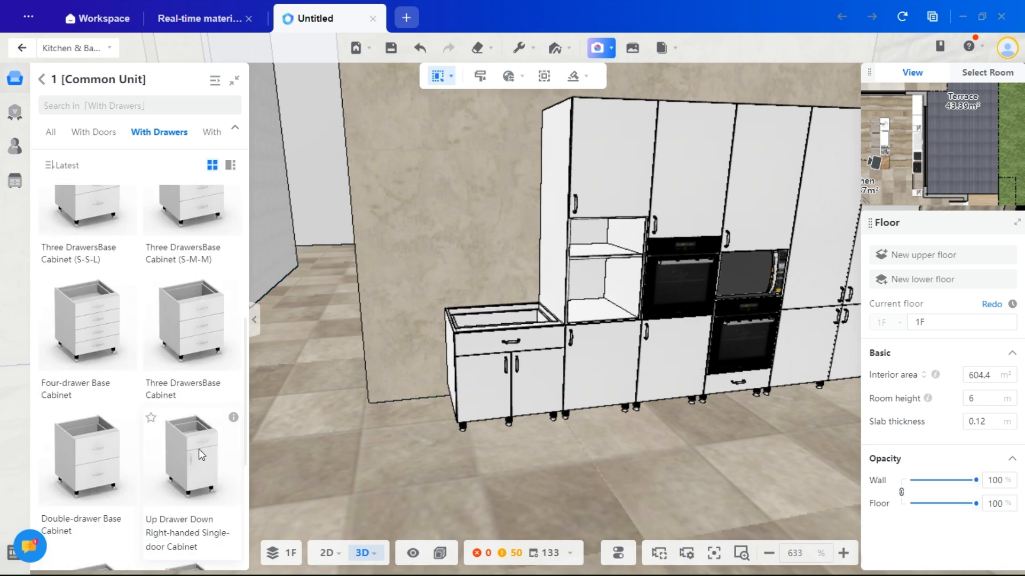
click(422, 395)
scroll(358, 468, down, 2)
click(357, 468)
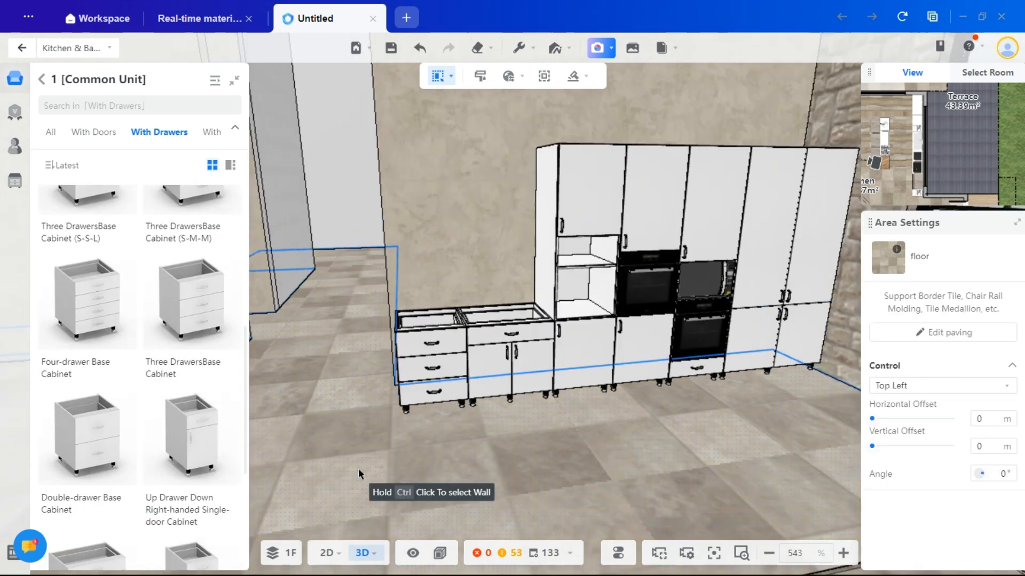
Exit Kitchen & Bath and search the public library for "coffee machine".
drag(358, 469, 735, 440)
drag(625, 436, 669, 410)
scroll(640, 370, down, 3)
scroll(693, 407, down, 2)
drag(641, 369, 561, 422)
scroll(560, 421, up, 1)
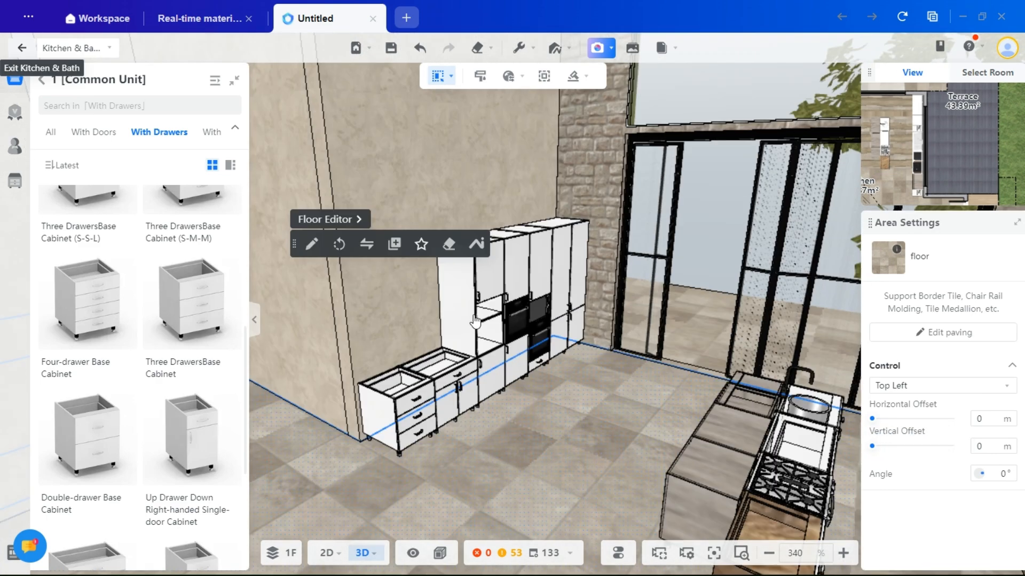
click(22, 48)
click(15, 109)
click(92, 109)
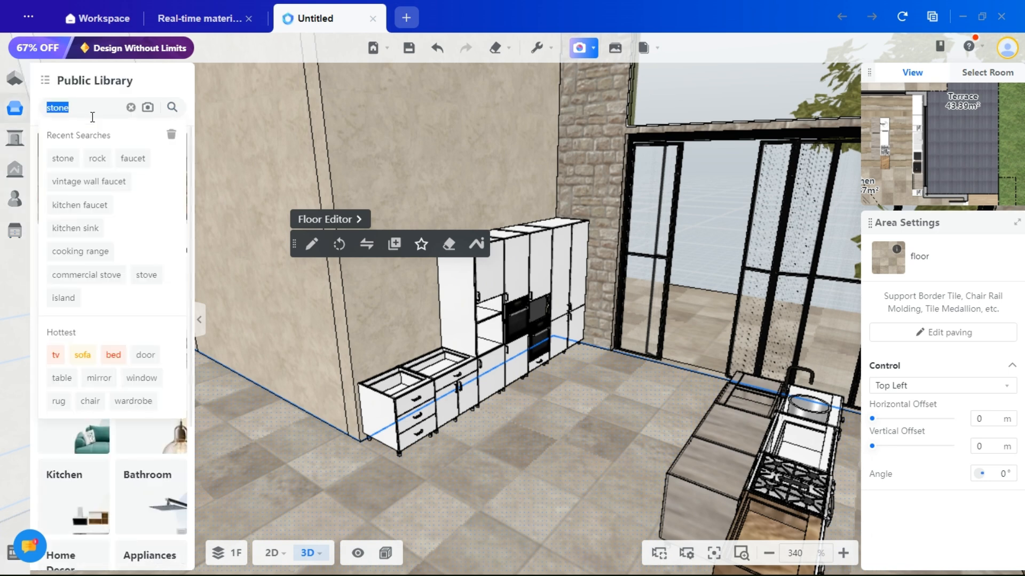
text(coffee mach)
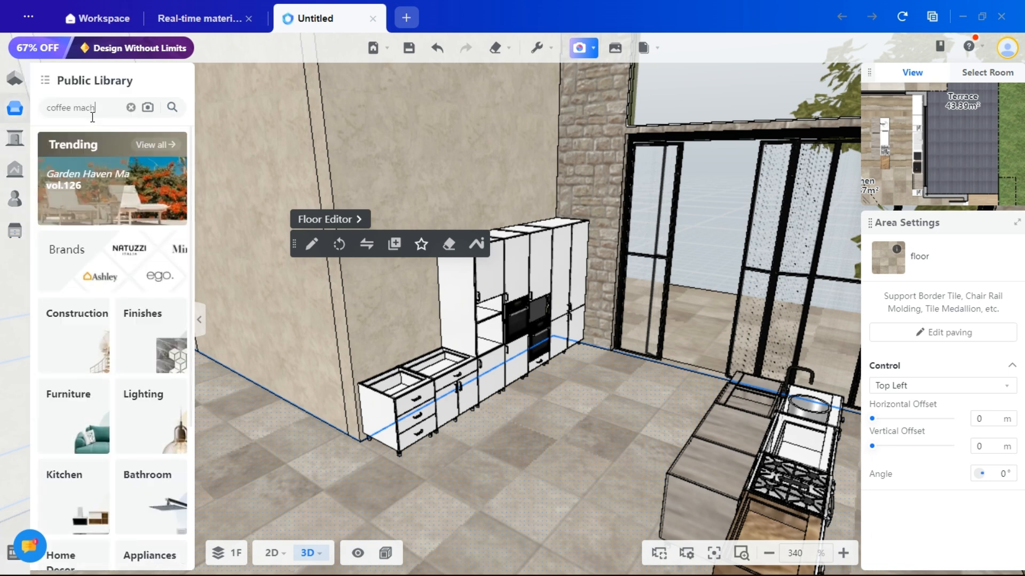
text(ine)
key(Return)
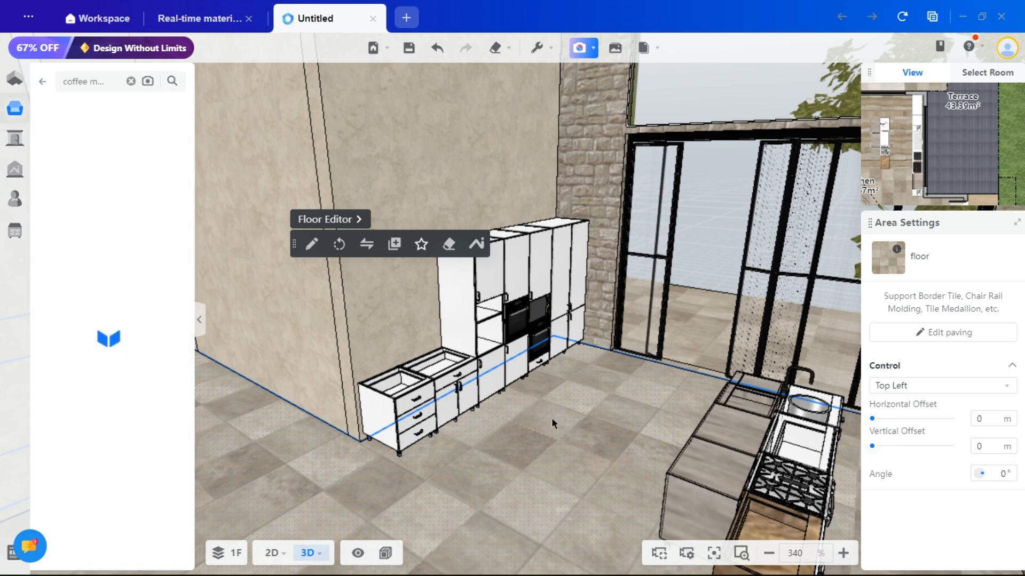
Place the black built-in coffee machine from the search results in the lower compartment of the tall cabinet's open niche.
scroll(552, 418, up, 5)
drag(549, 462, 507, 437)
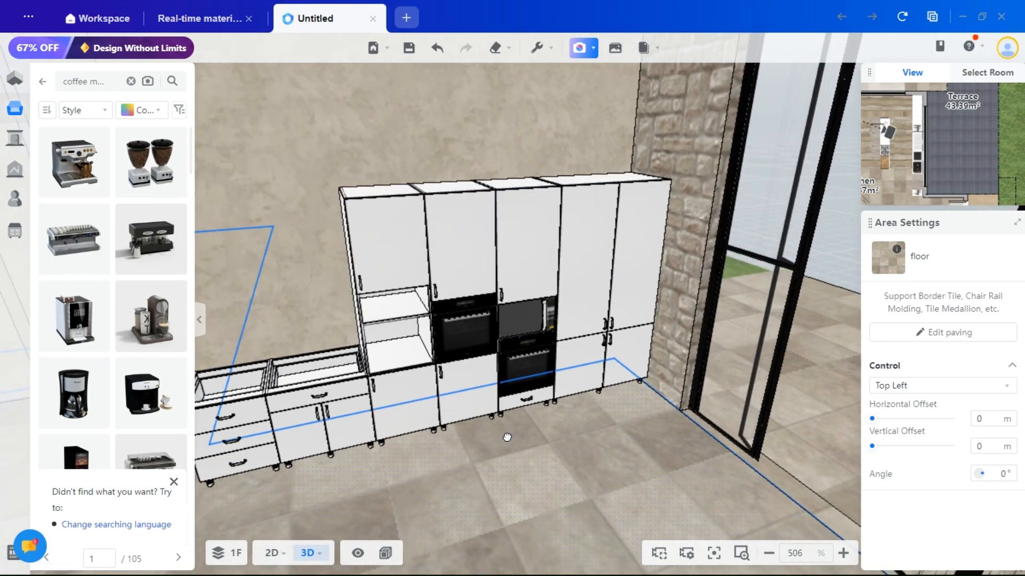
scroll(507, 437, up, 5)
scroll(83, 318, down, 2)
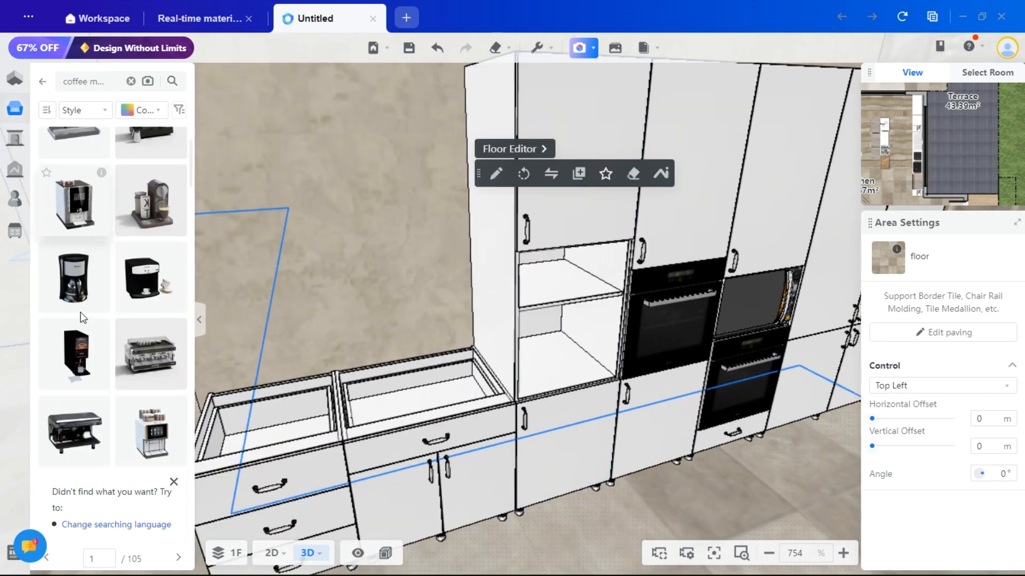
scroll(82, 317, down, 3)
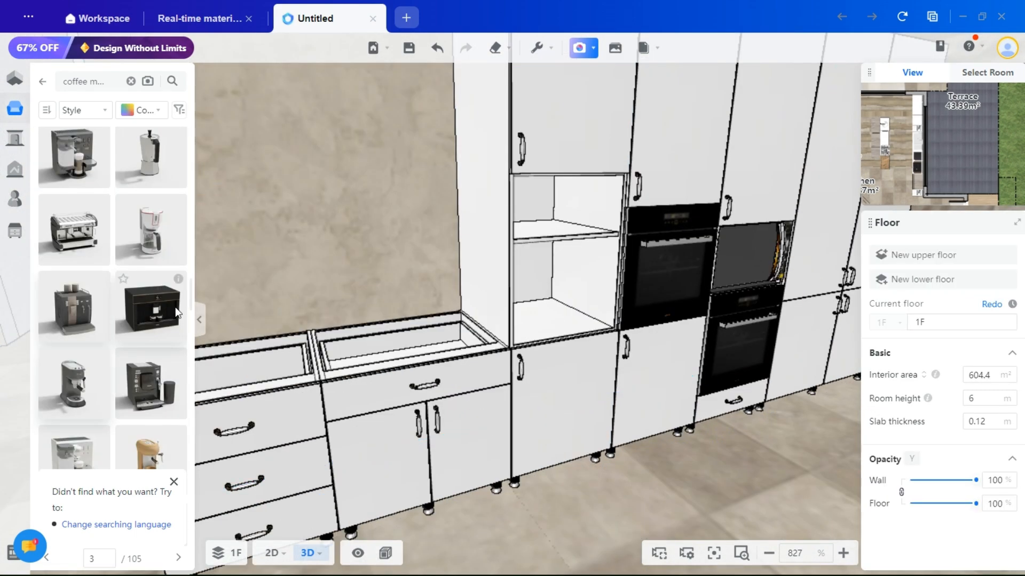
click(154, 309)
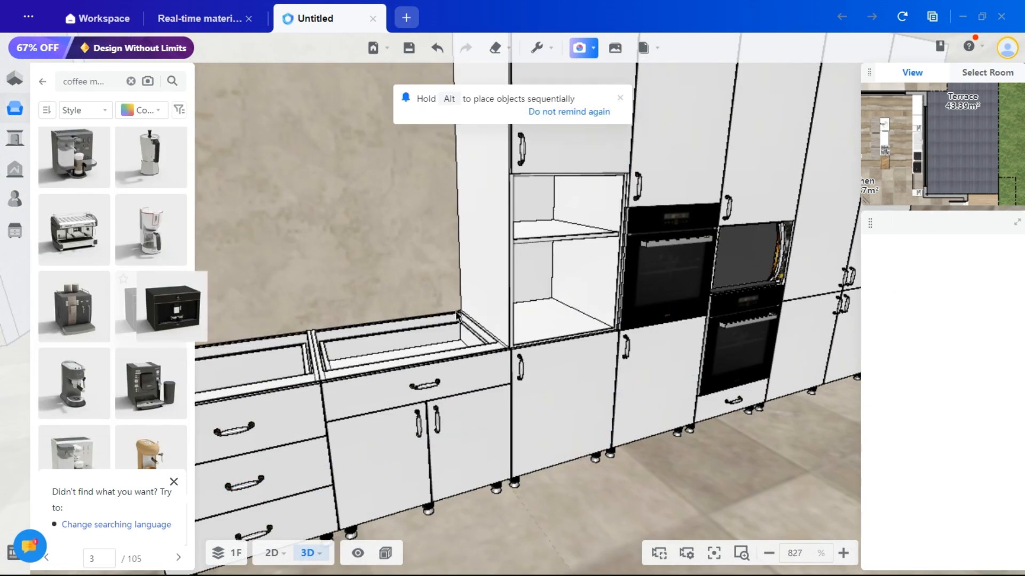
click(531, 324)
Look over the island and the base cabinet run beneath the window from several angles.
drag(569, 343, 603, 307)
drag(463, 330, 467, 329)
drag(601, 495, 555, 480)
drag(466, 348, 466, 356)
click(582, 491)
drag(582, 491, 524, 490)
scroll(542, 479, down, 2)
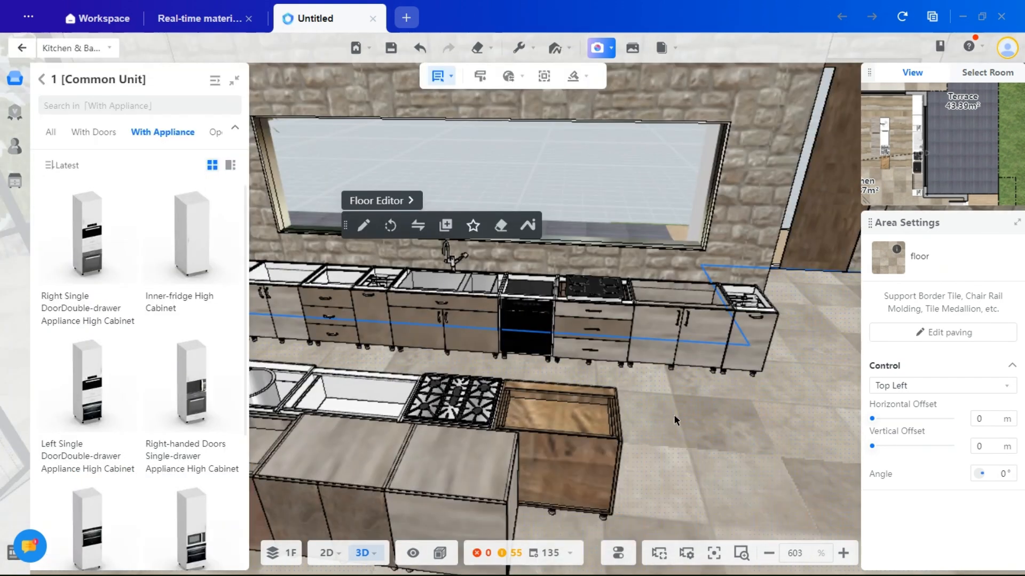
drag(674, 414, 638, 431)
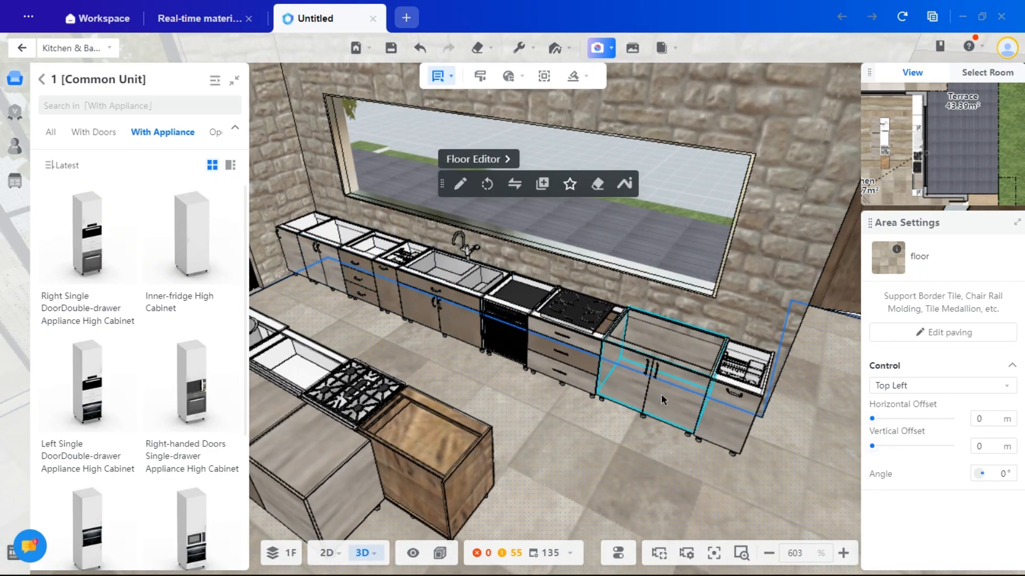
drag(689, 482, 707, 418)
scroll(584, 436, up, 5)
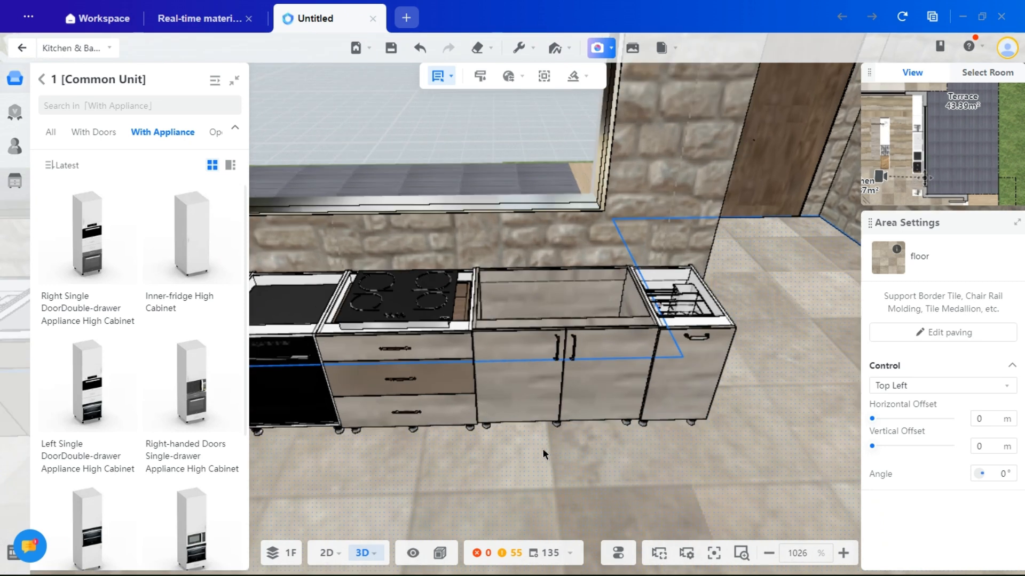
Browse the public body materials and expand the door style settings for the hinged-door base cabinet beside the stovetop.
click(563, 364)
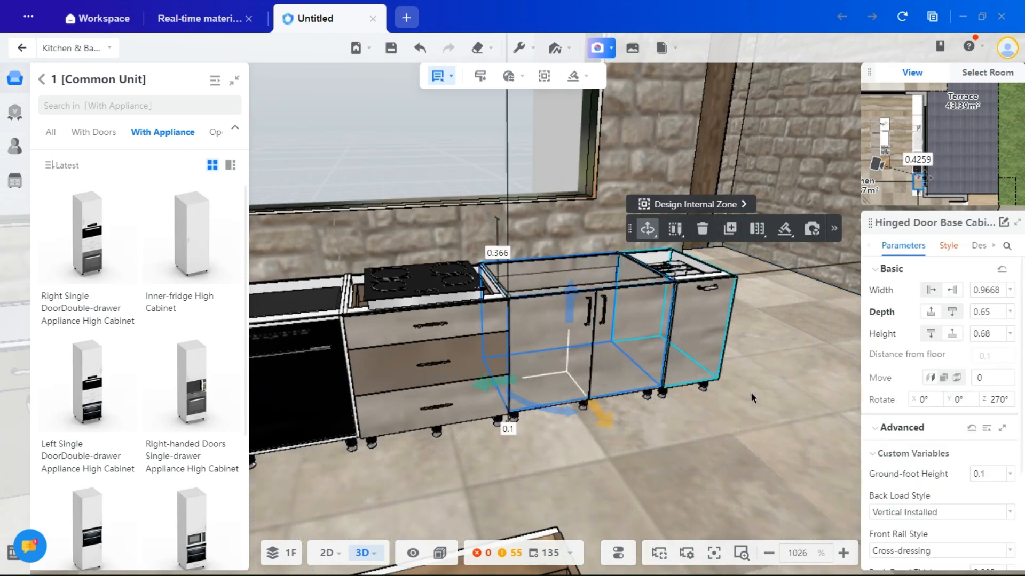
click(948, 246)
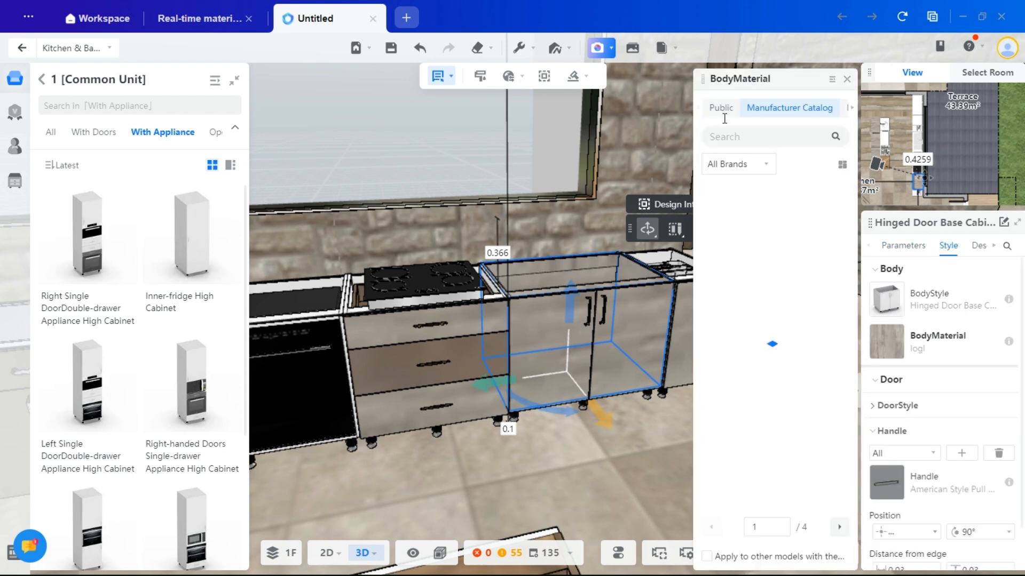
click(721, 108)
click(768, 159)
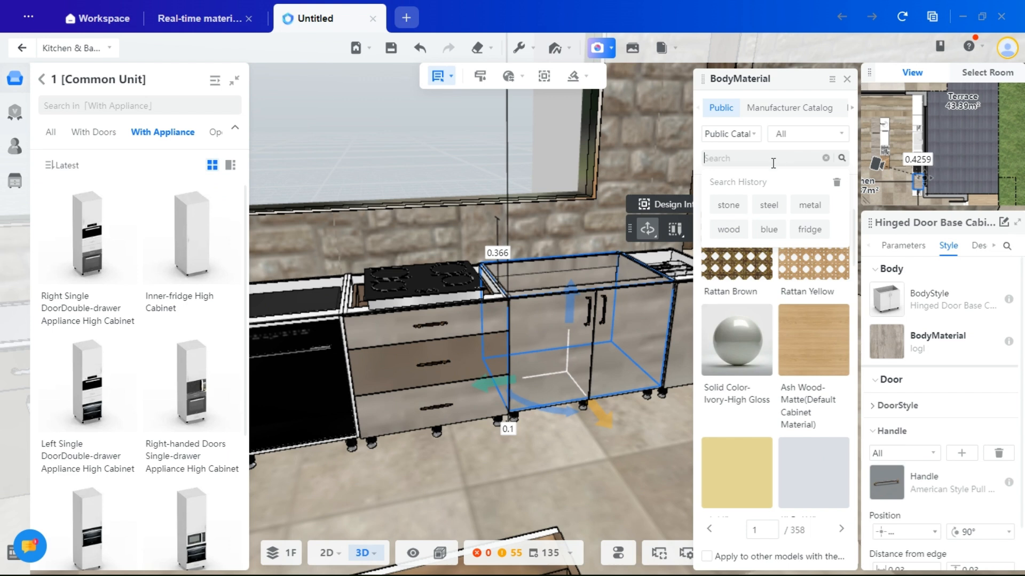
scroll(787, 389, down, 5)
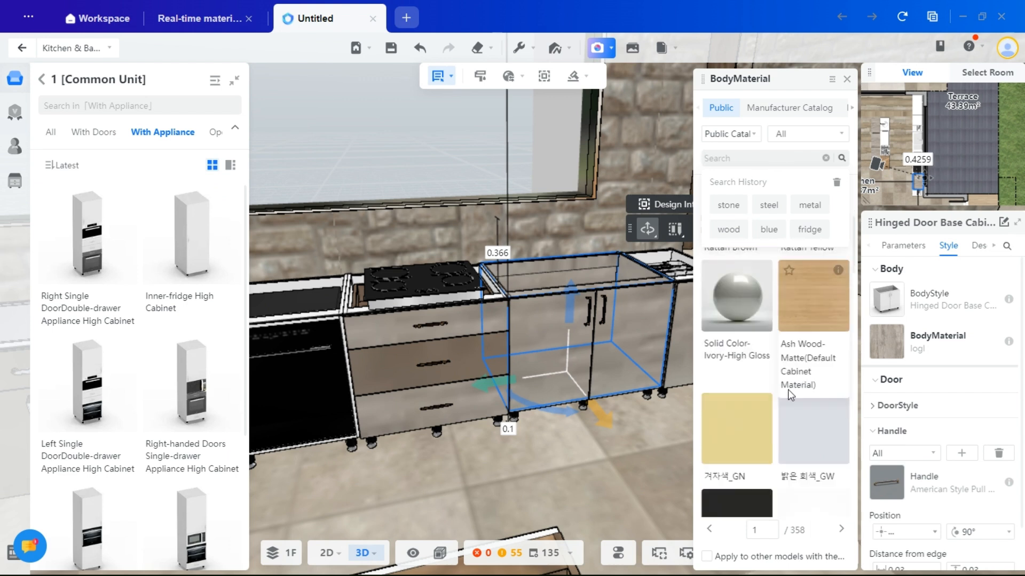
click(894, 411)
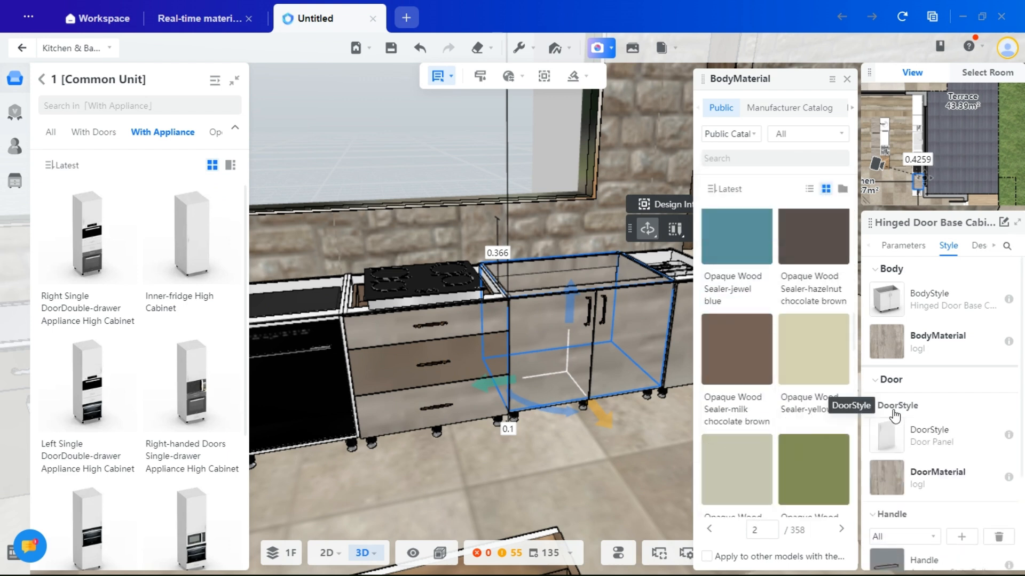
click(630, 434)
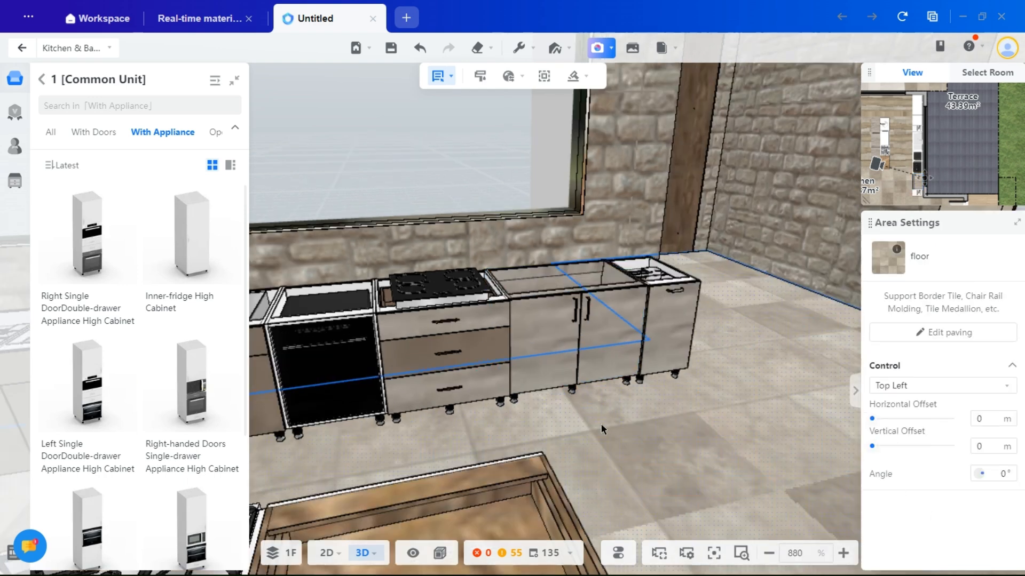
Open the global style settings for all Kitchen & Bath models.
click(514, 111)
scroll(539, 331, down, 2)
scroll(563, 378, up, 1)
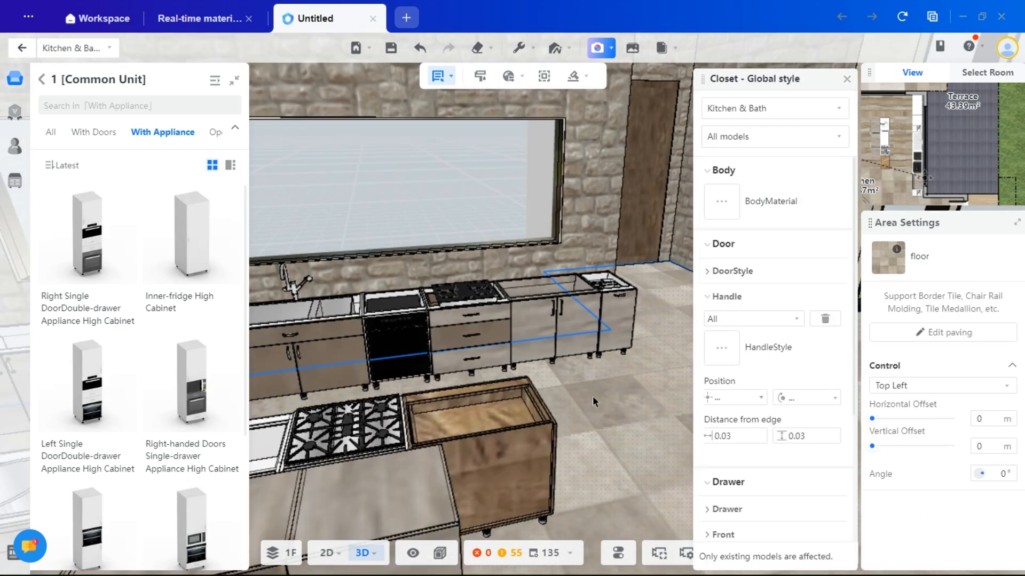
drag(592, 397, 584, 269)
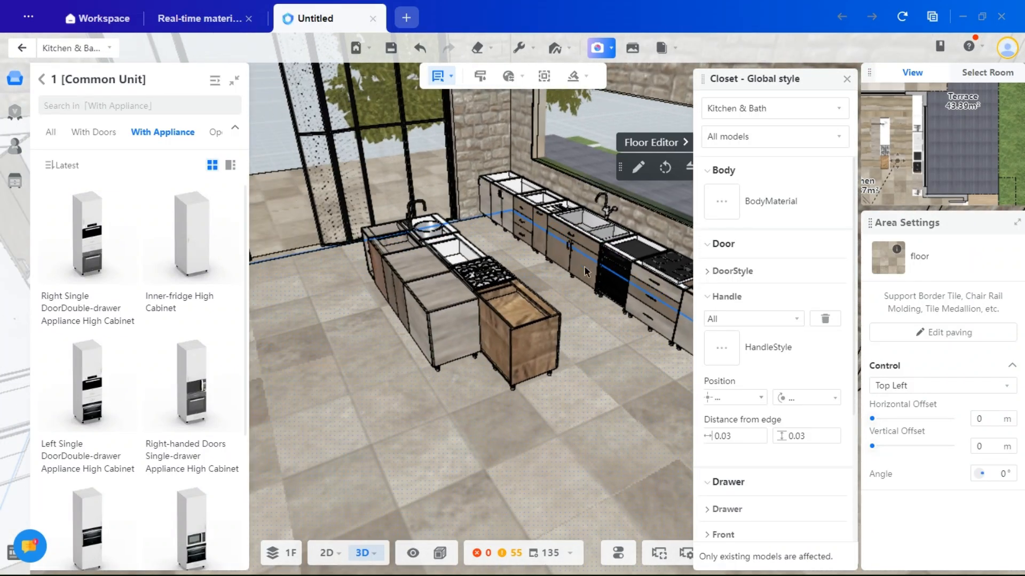
drag(580, 395, 481, 411)
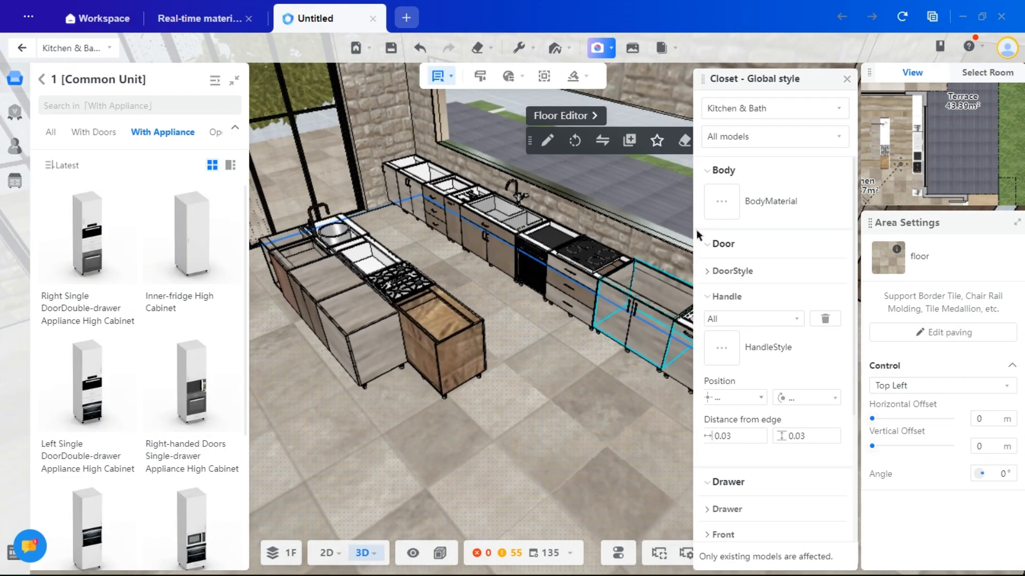
Search the public body materials for "wood" and browse the personal favorite materials.
click(721, 202)
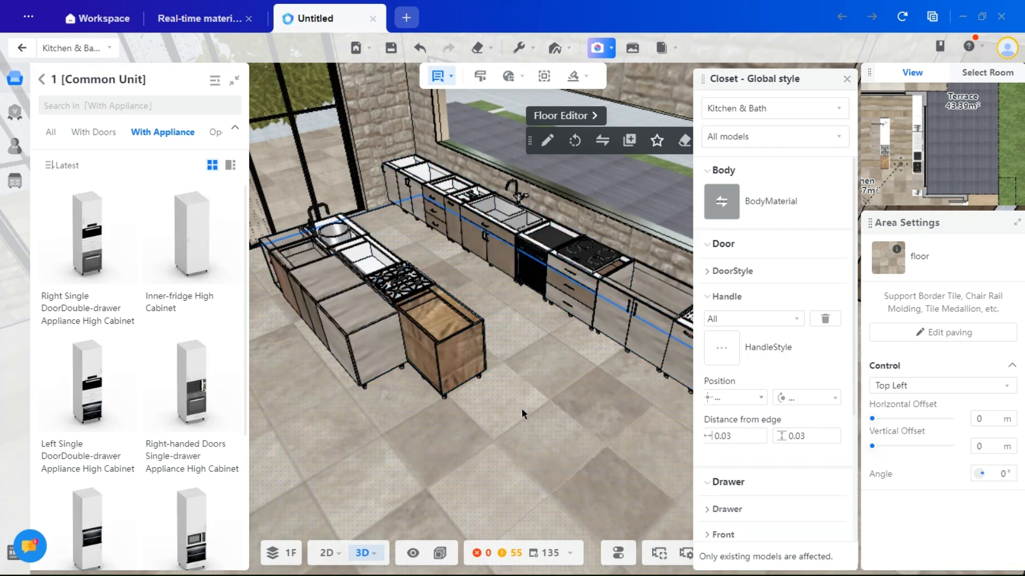
click(553, 107)
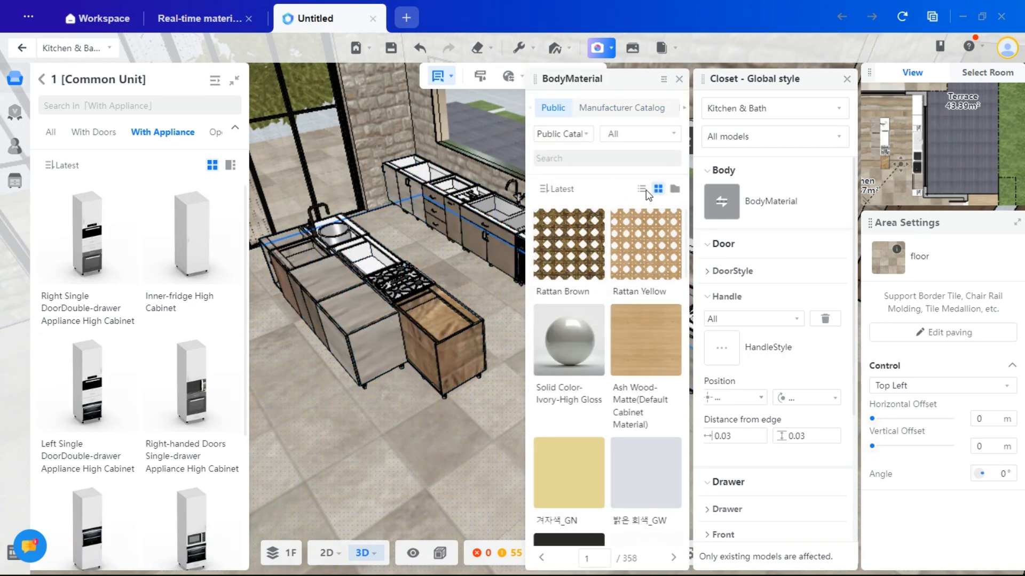
click(609, 158)
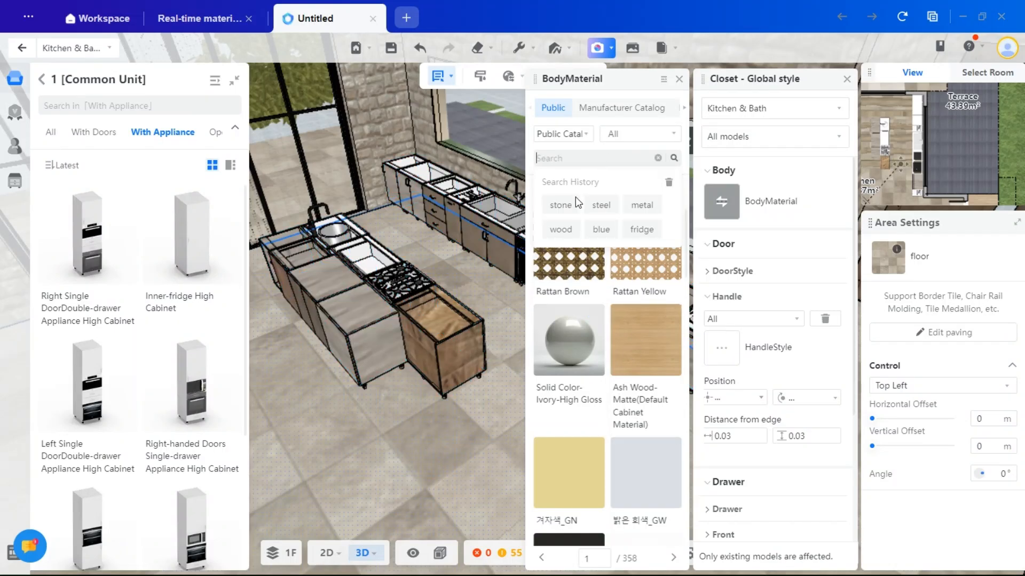
click(569, 237)
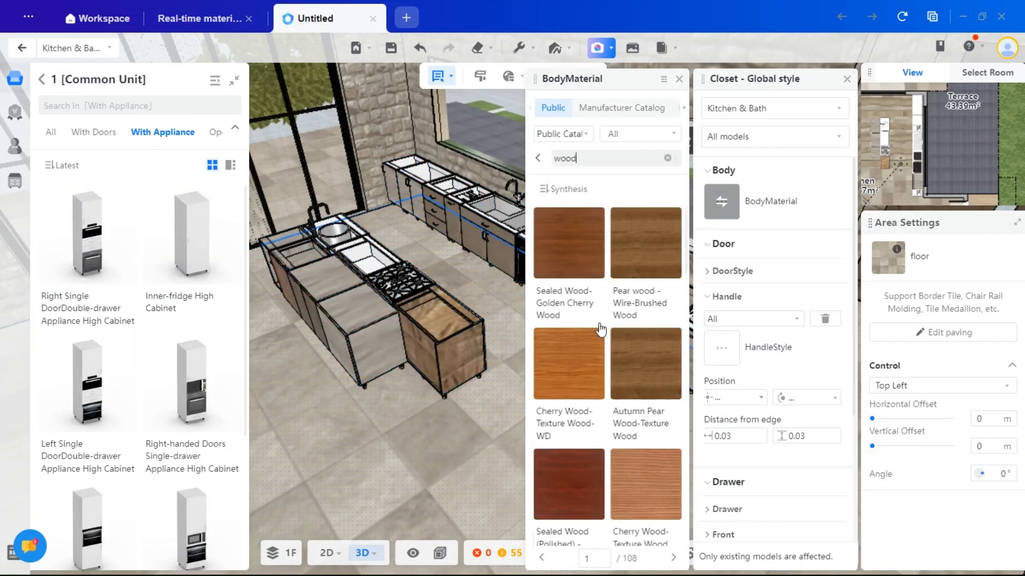
scroll(619, 325, down, 5)
scroll(633, 324, down, 4)
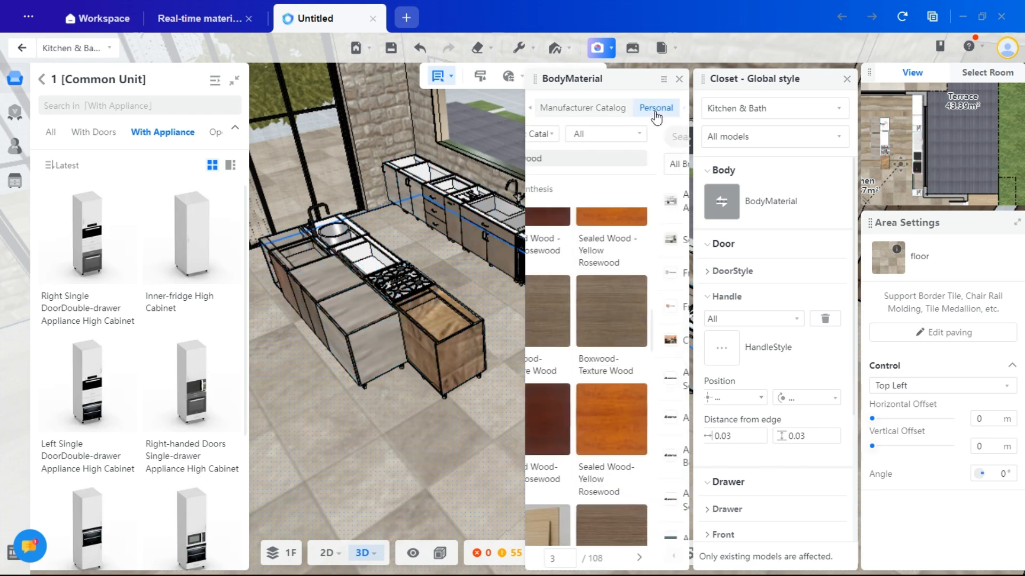
click(656, 108)
scroll(598, 368, down, 4)
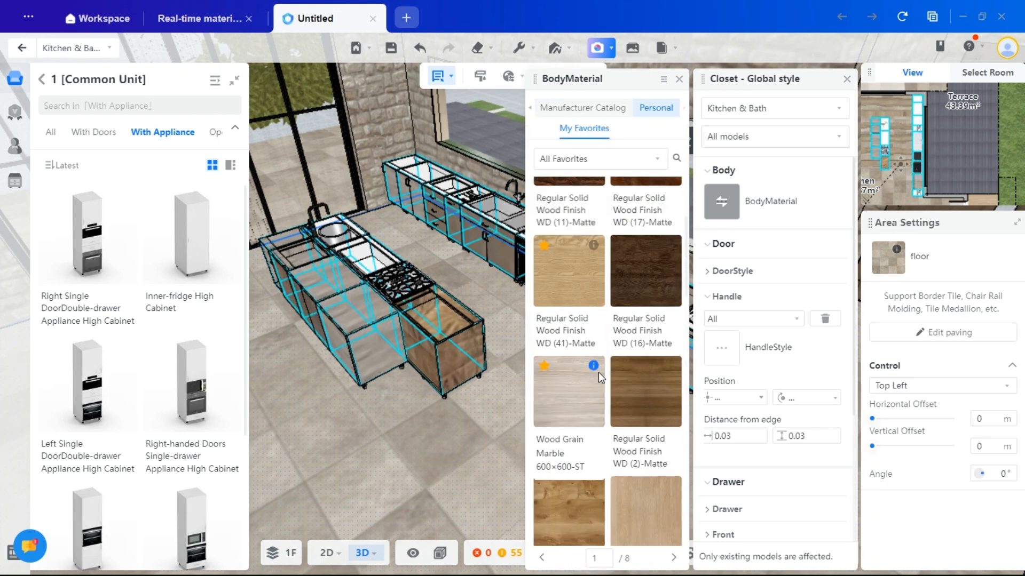
Apply Regular Solid Wood Finish WD (16)-Matte as body material to all cabinets and view the island and window run.
click(634, 283)
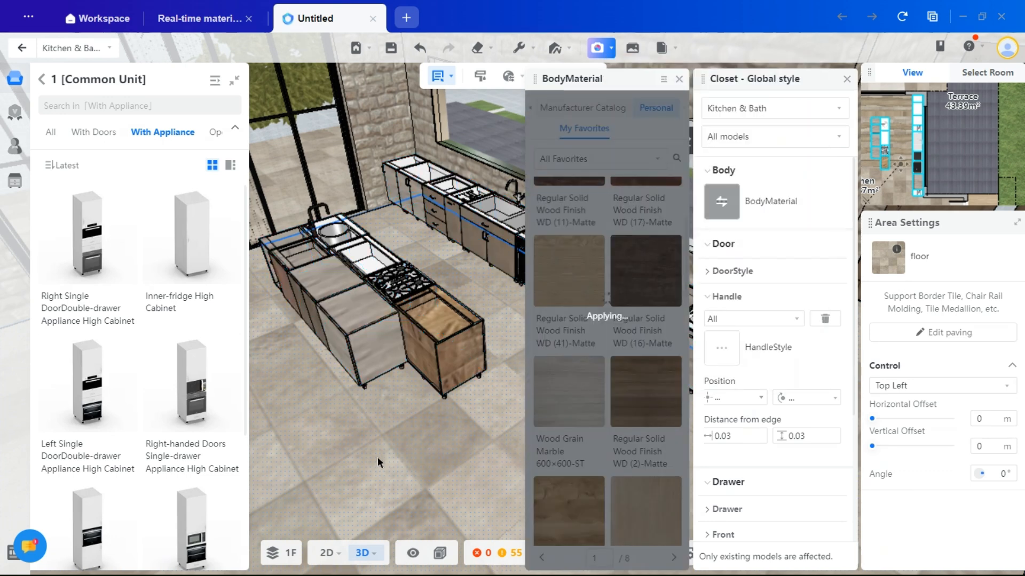
drag(455, 450, 477, 461)
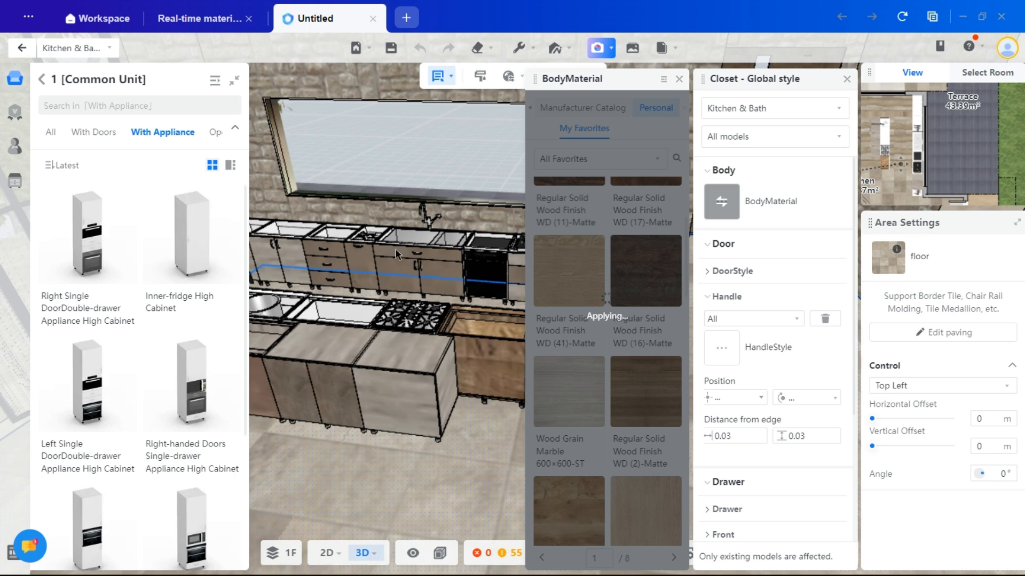
drag(396, 255, 395, 447)
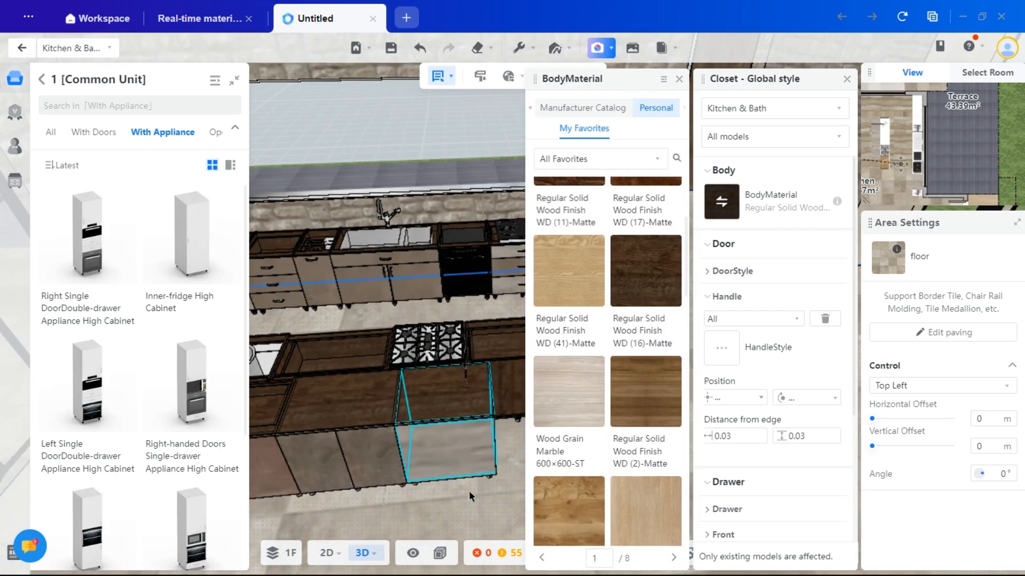
drag(469, 491, 380, 431)
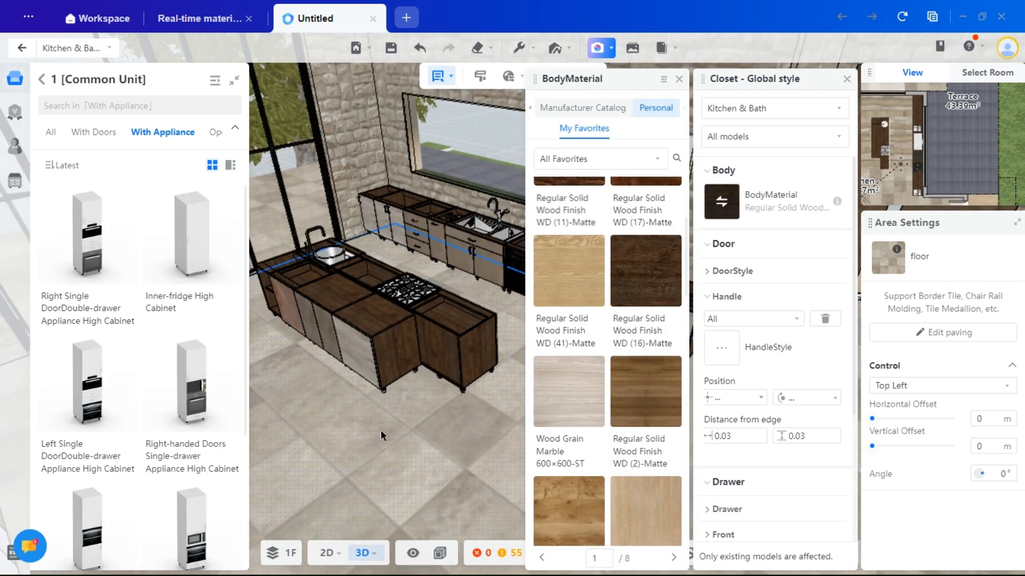
right_drag(380, 431, 271, 416)
click(253, 326)
drag(460, 360, 220, 228)
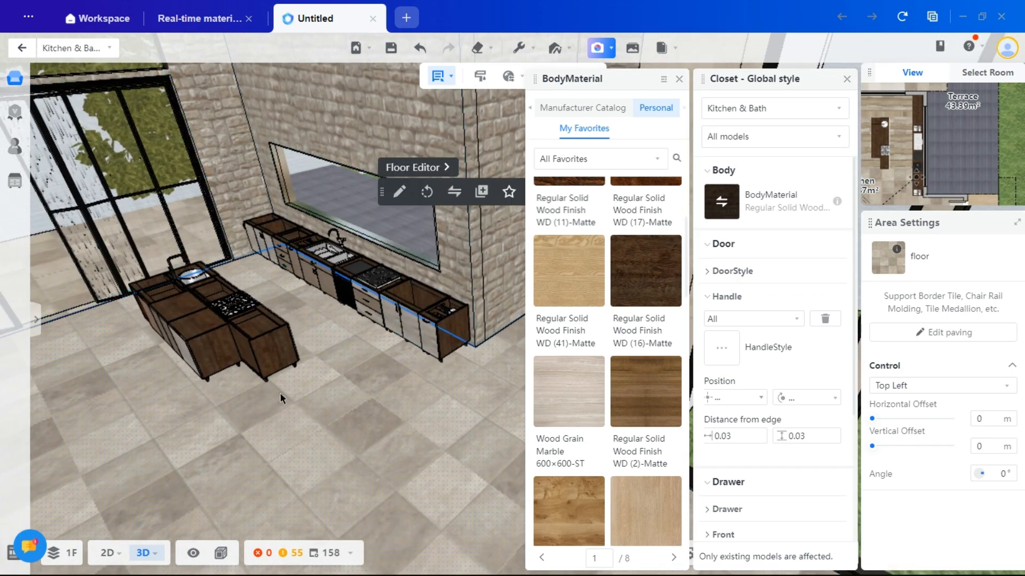
drag(279, 393, 343, 401)
Set the body material of all cabinets to the favorite Wood Grain Marble 600×600-ST and check the whole kitchen.
click(569, 402)
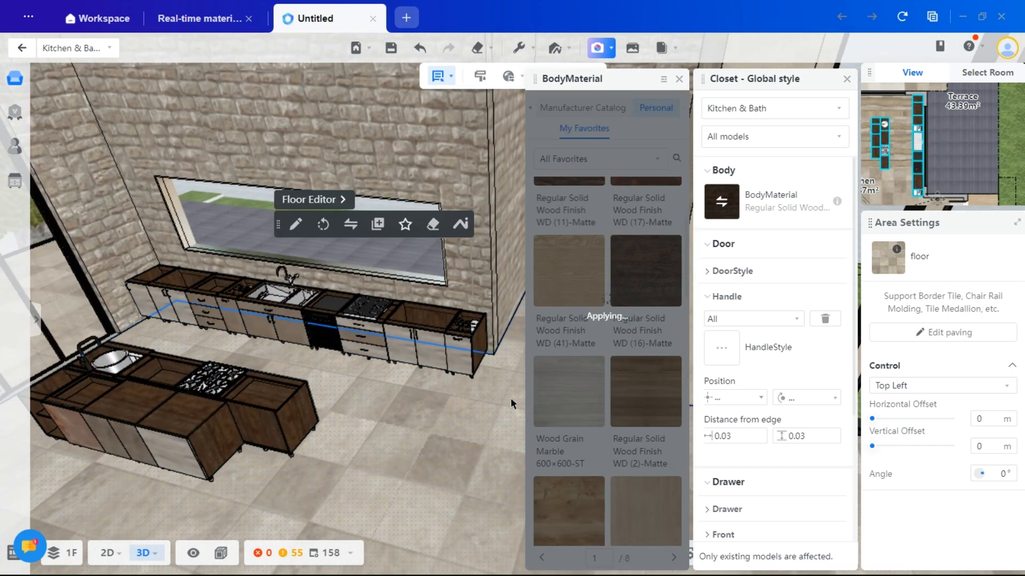
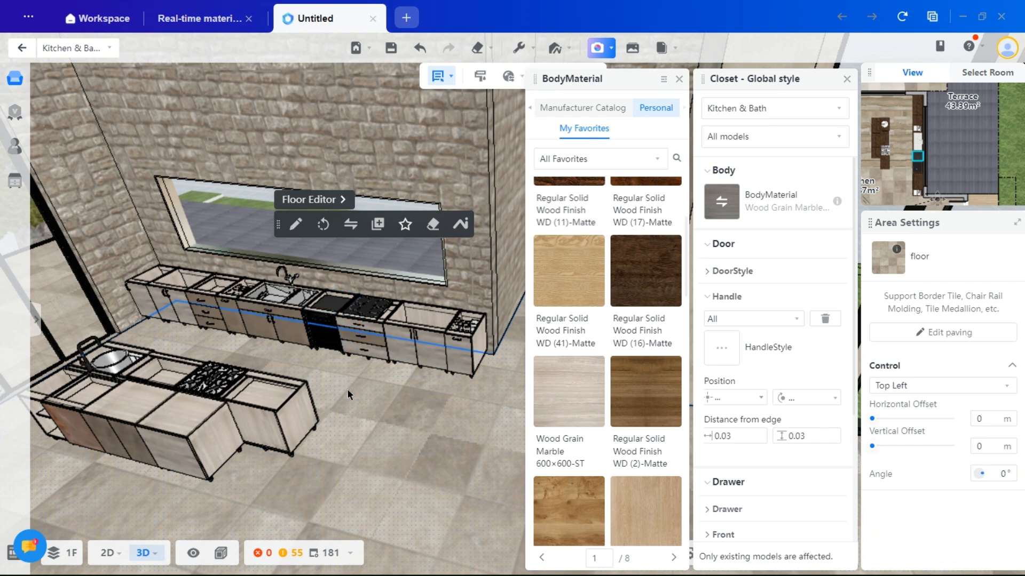
drag(375, 388, 410, 394)
drag(372, 424, 273, 374)
scroll(234, 358, up, 2)
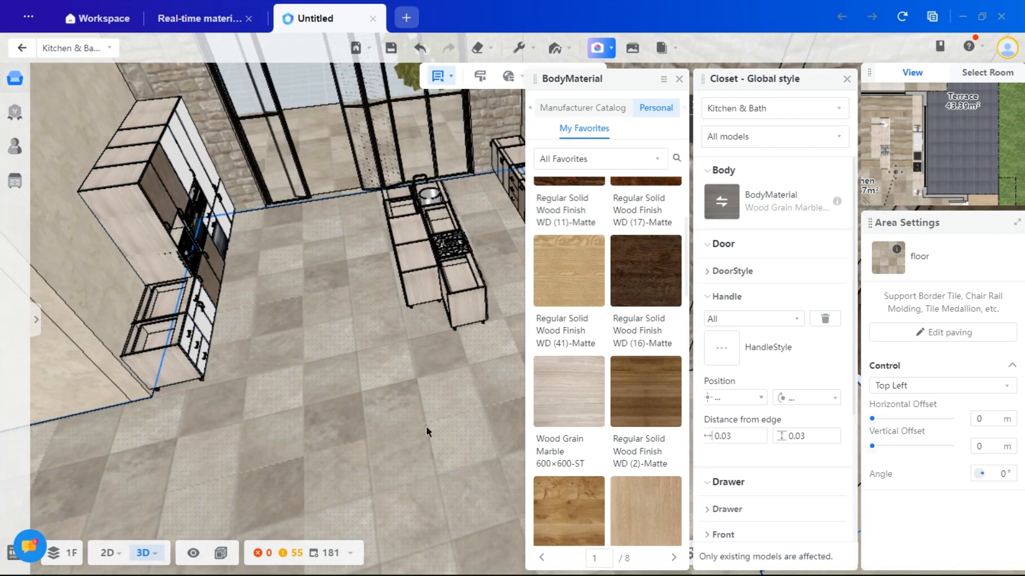
drag(426, 426, 332, 418)
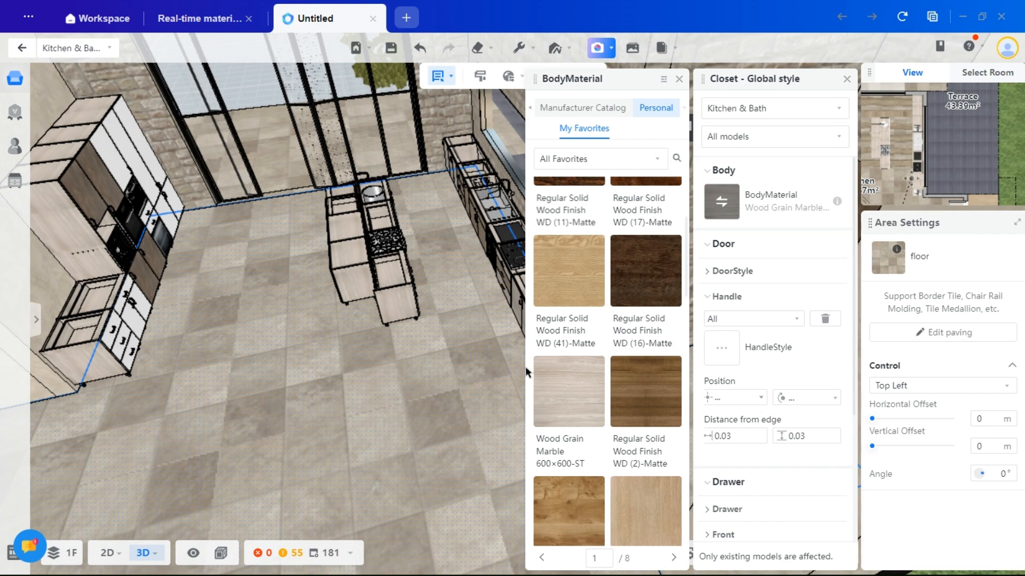
Try the favorite Boxwood-Grain-WD on all cabinet doors and set the door material to Regular Solid Wood Finish WD (11)-Matte.
click(724, 253)
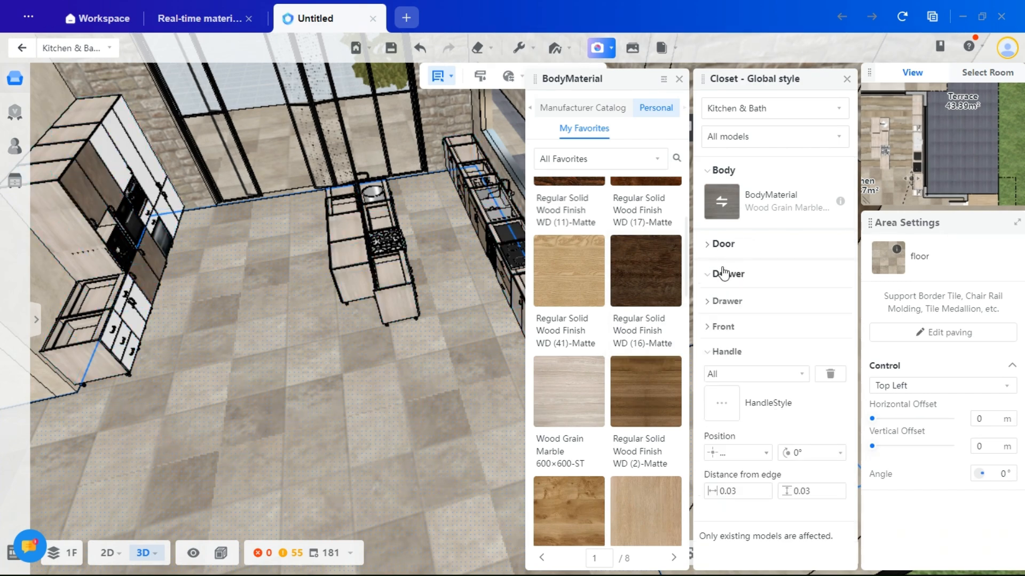
click(723, 249)
click(717, 272)
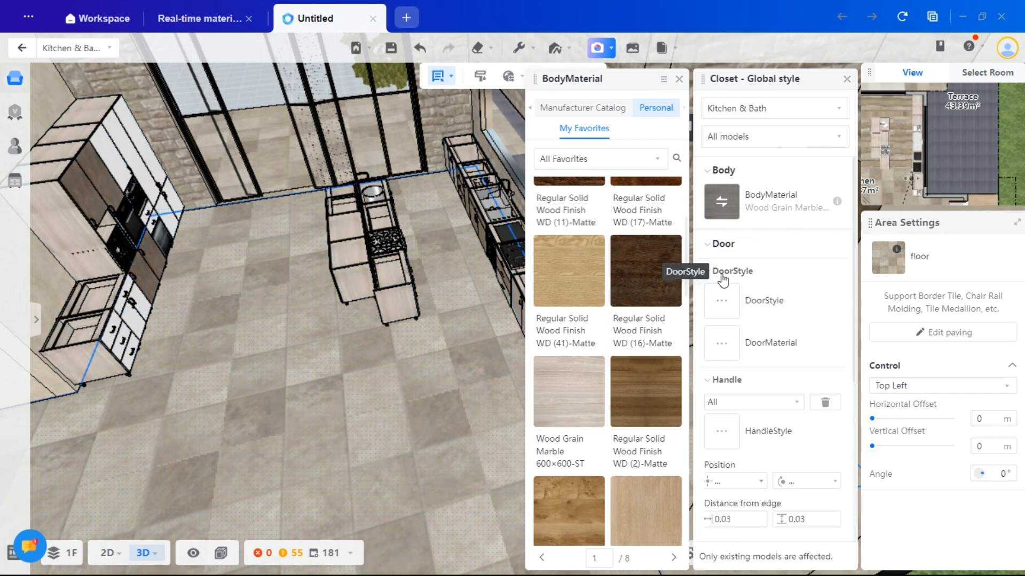
drag(401, 366, 380, 347)
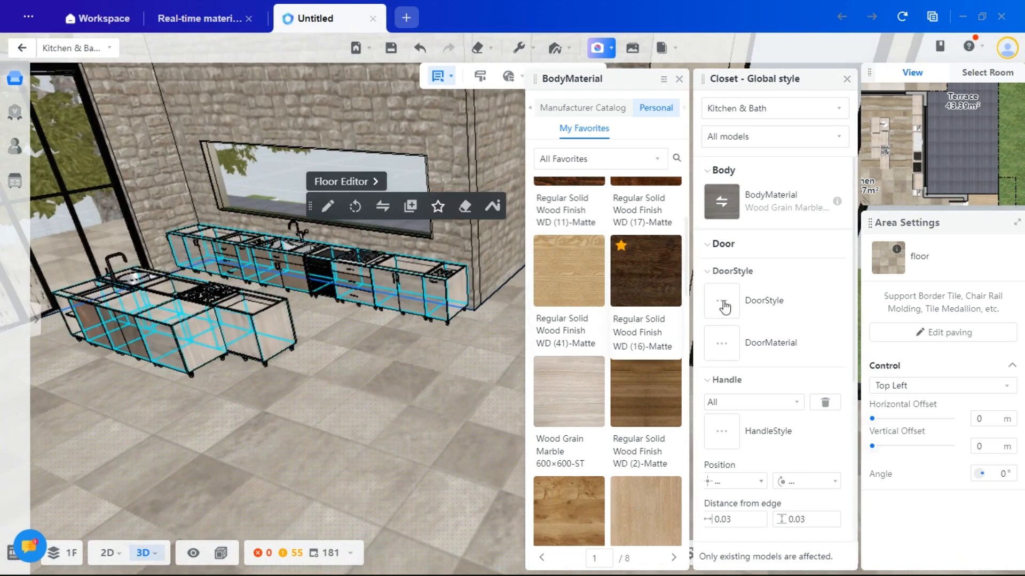
click(721, 344)
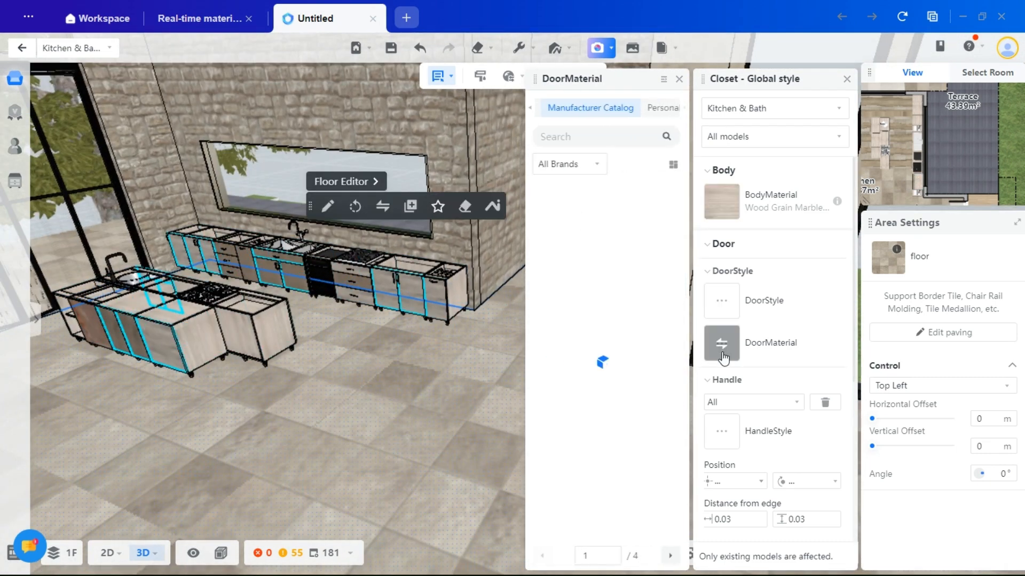
click(656, 108)
click(565, 219)
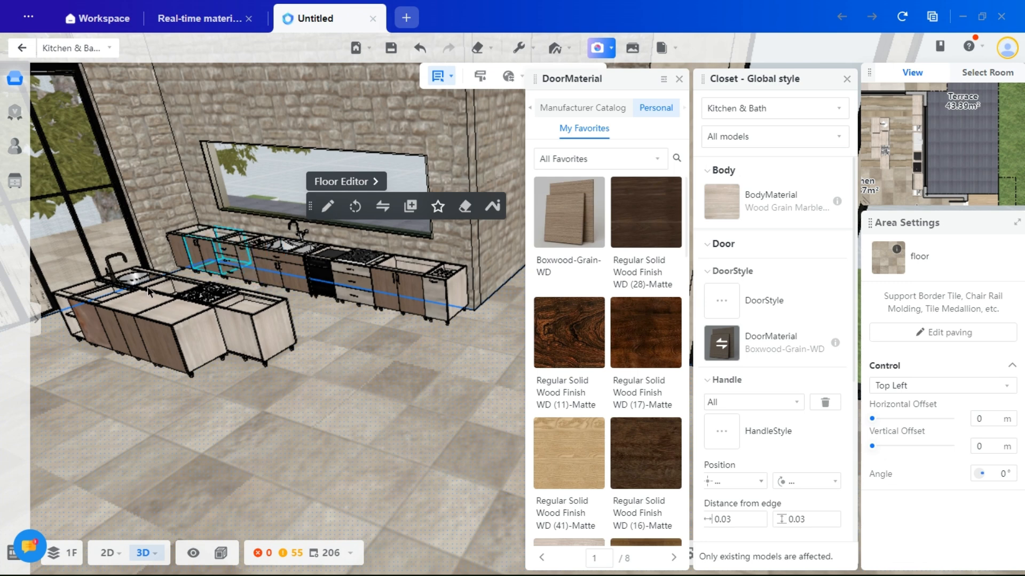
click(569, 337)
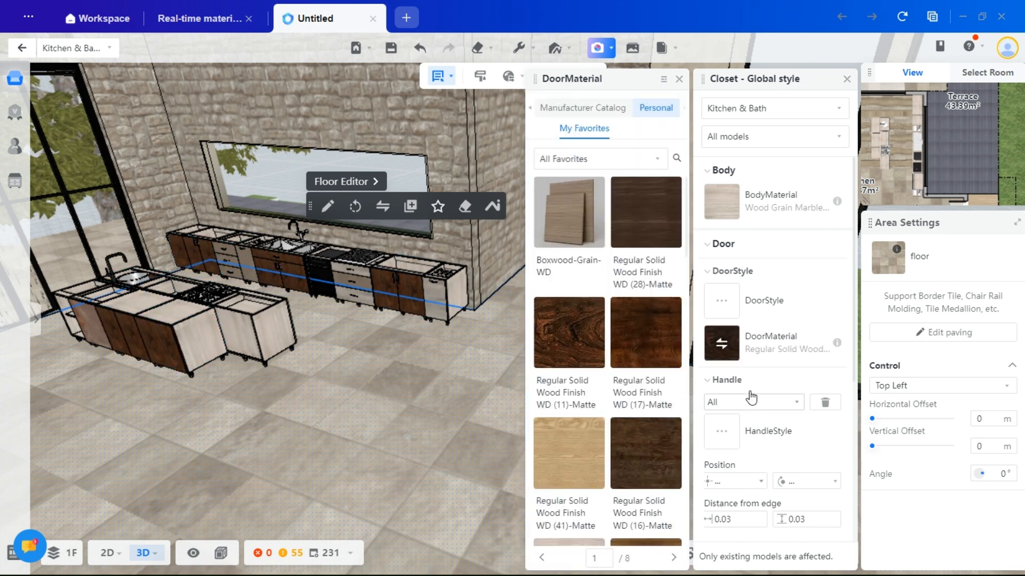
Review the global drawer style and drawer material settings.
click(739, 246)
click(724, 302)
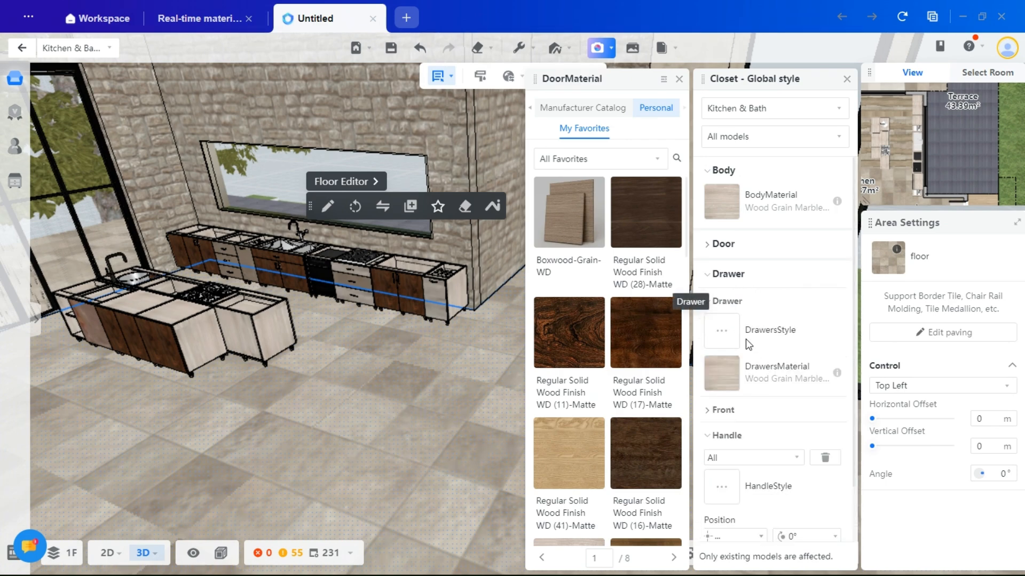
drag(492, 407, 453, 410)
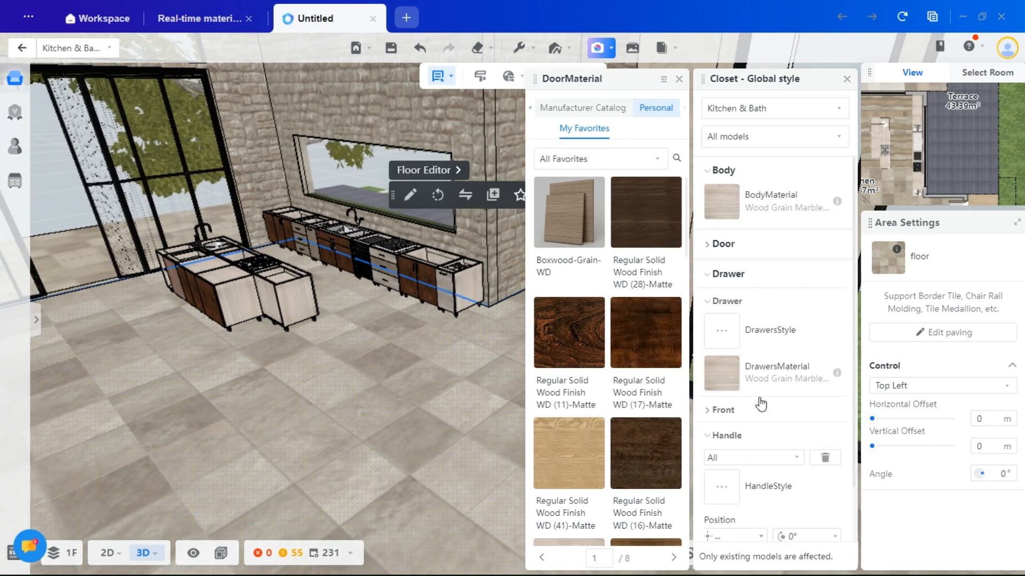
click(724, 301)
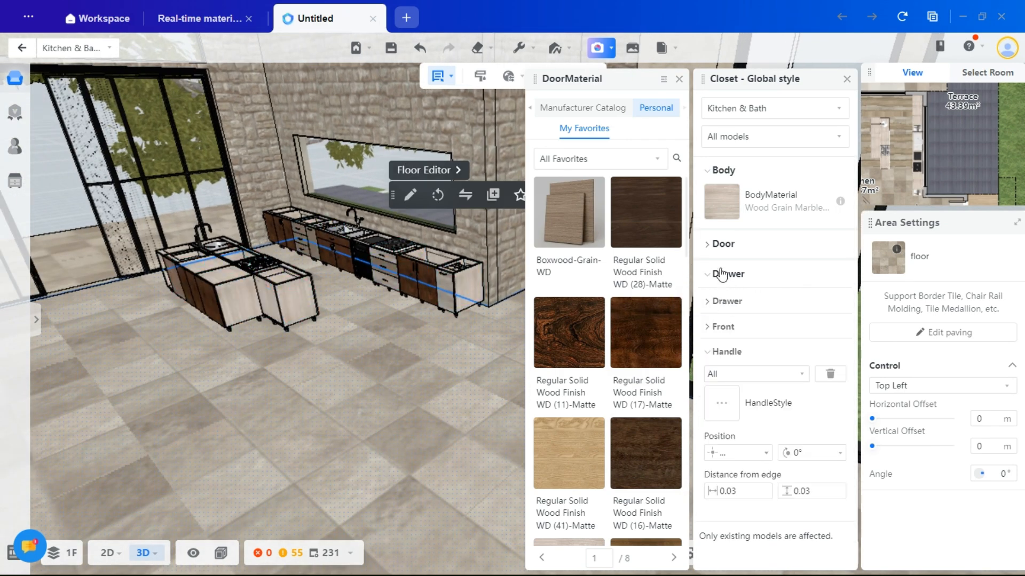
click(707, 274)
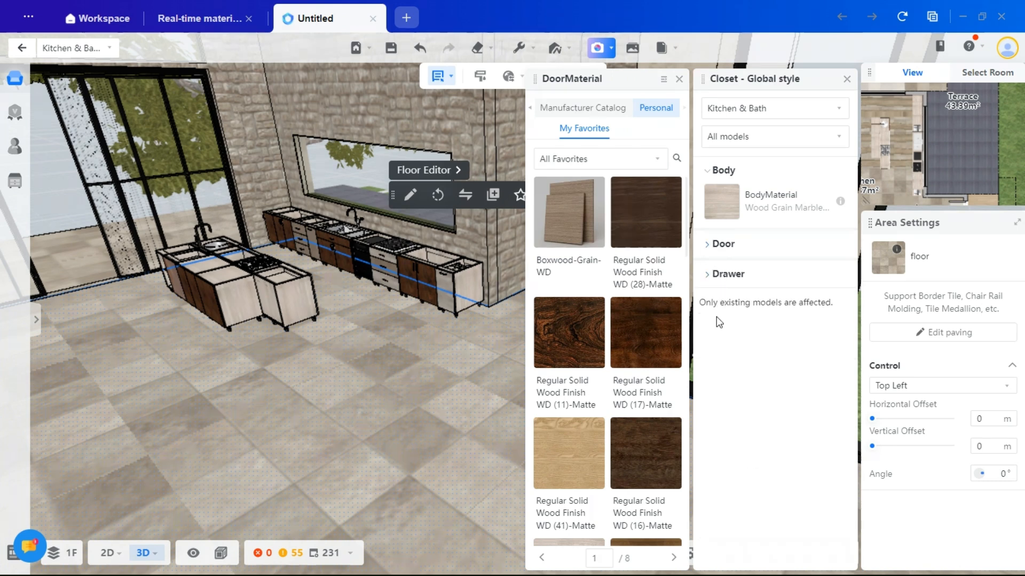
Set the global handle style to American Style Pull -18-R from page 35 of the public catalog and inspect the cabinets.
click(716, 281)
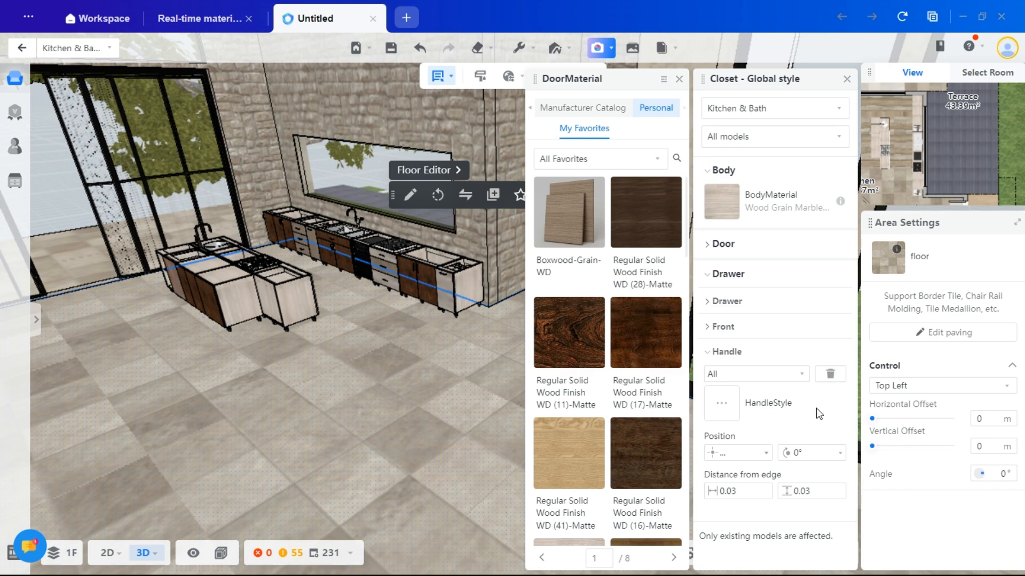
click(722, 403)
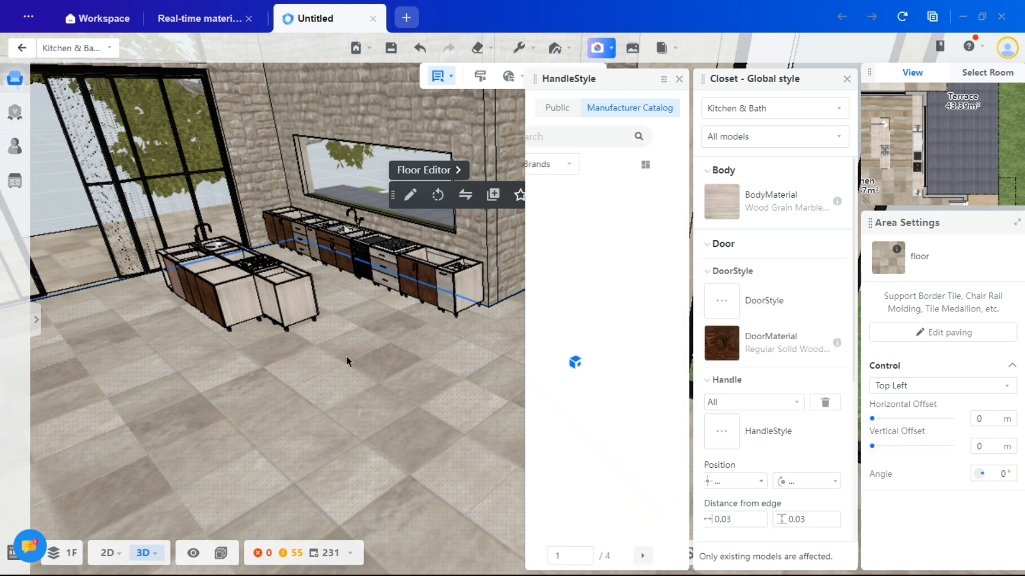
drag(408, 370, 389, 357)
scroll(320, 390, up, 3)
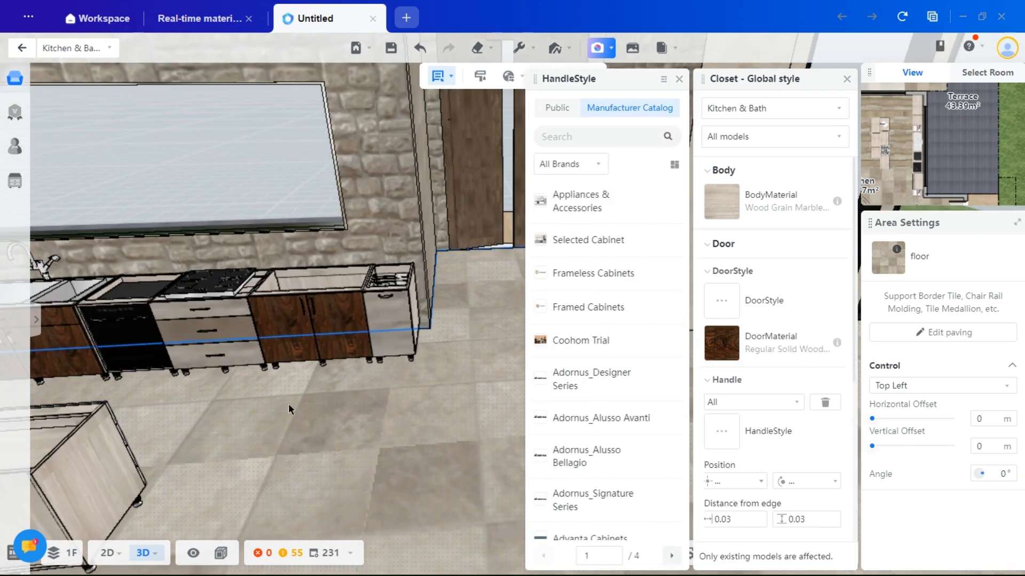
right_drag(369, 398, 459, 401)
click(558, 107)
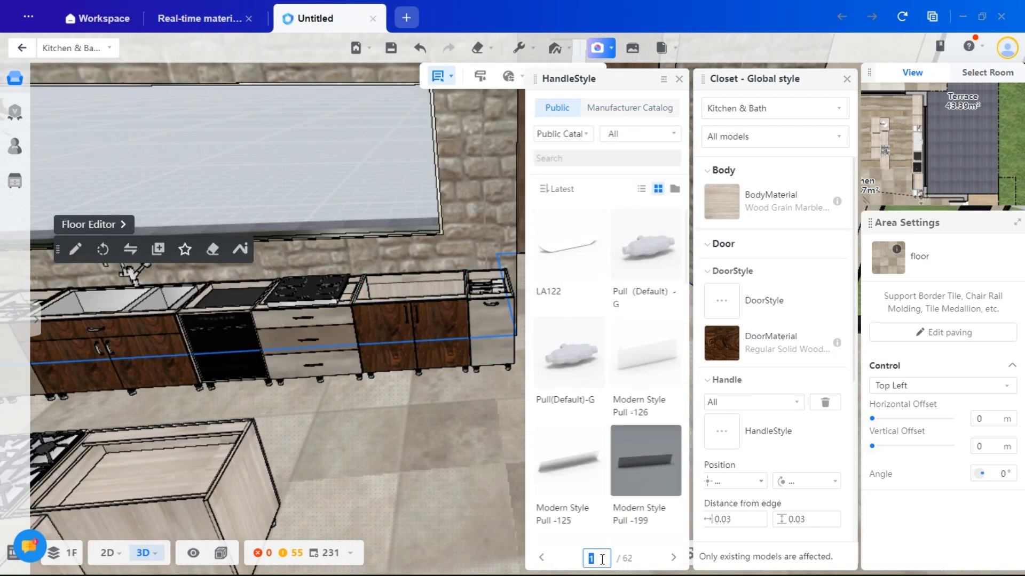
text(35)
key(Return)
mouse_move(593, 261)
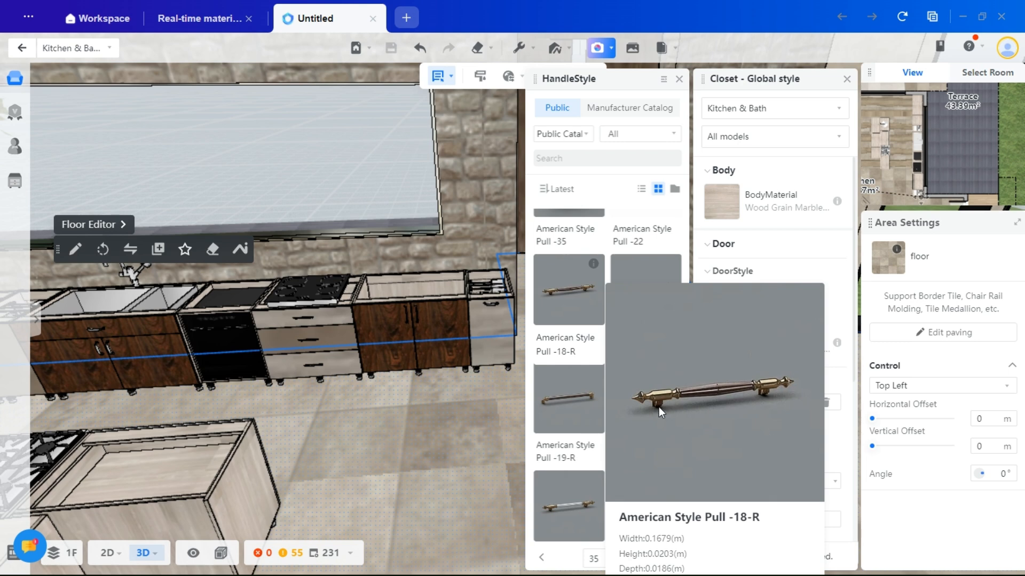
click(570, 300)
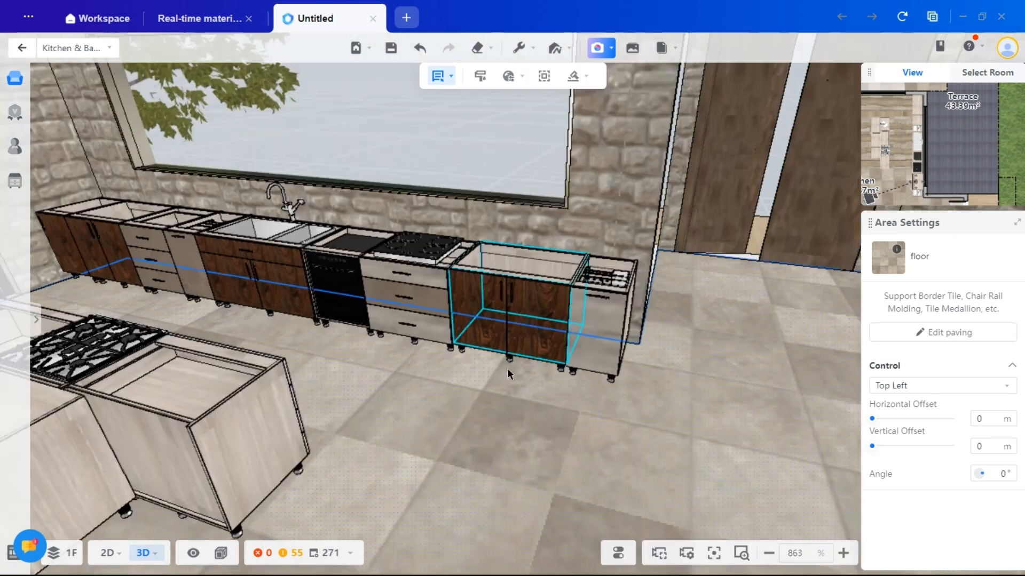
scroll(505, 370, down, 4)
scroll(496, 418, up, 4)
drag(519, 413, 547, 407)
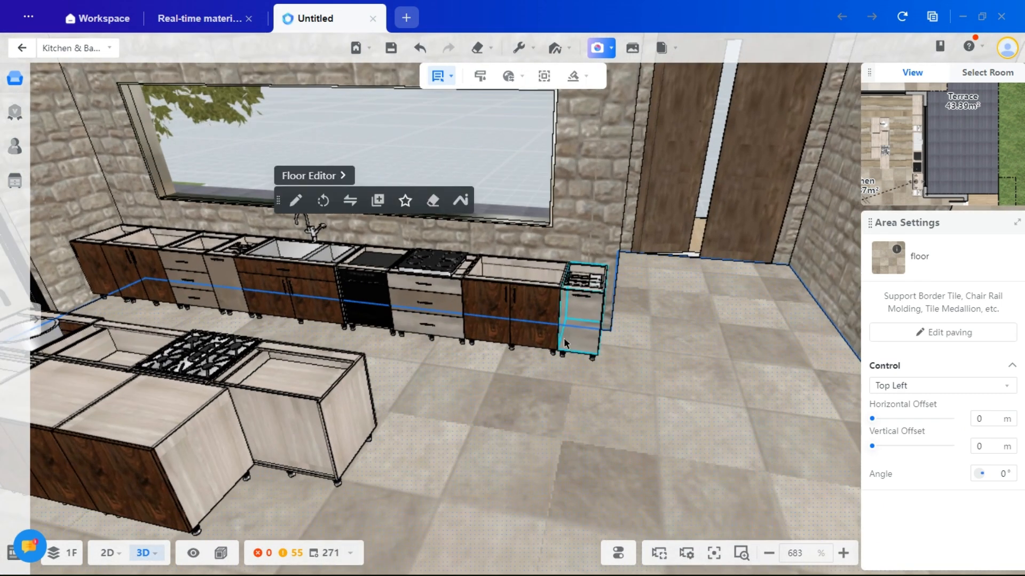
mouse_move(516, 51)
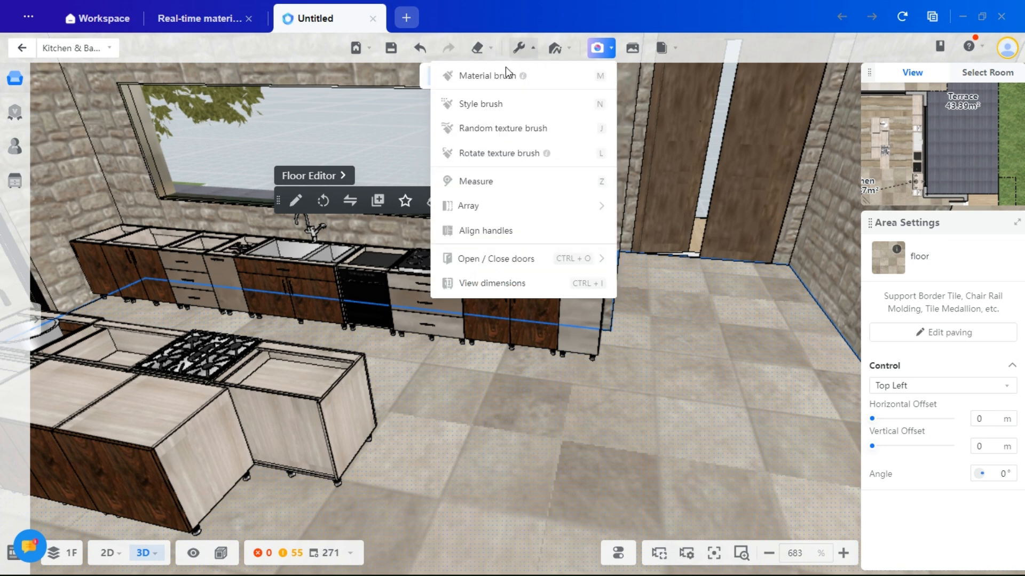
click(508, 76)
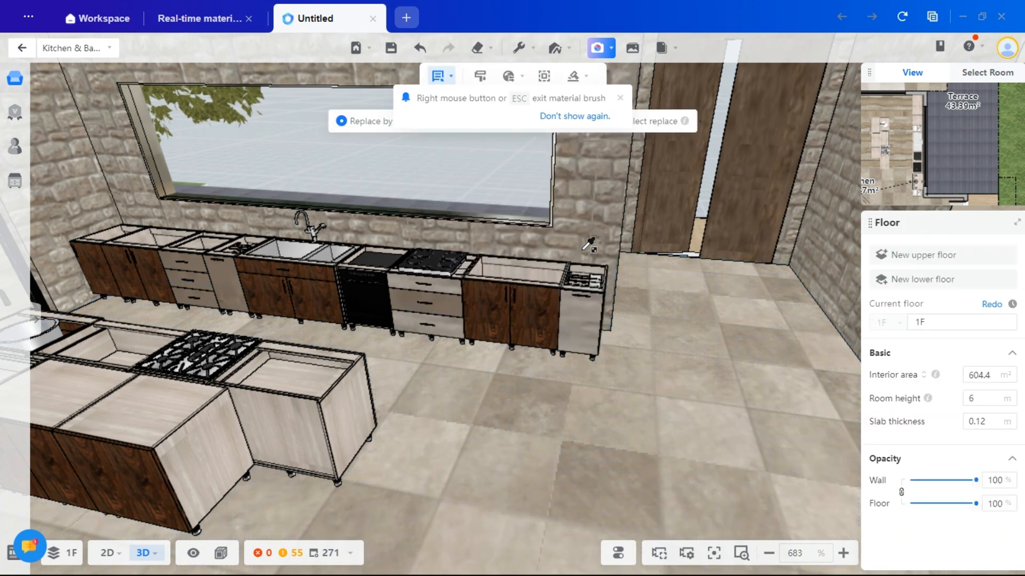
right_click(580, 285)
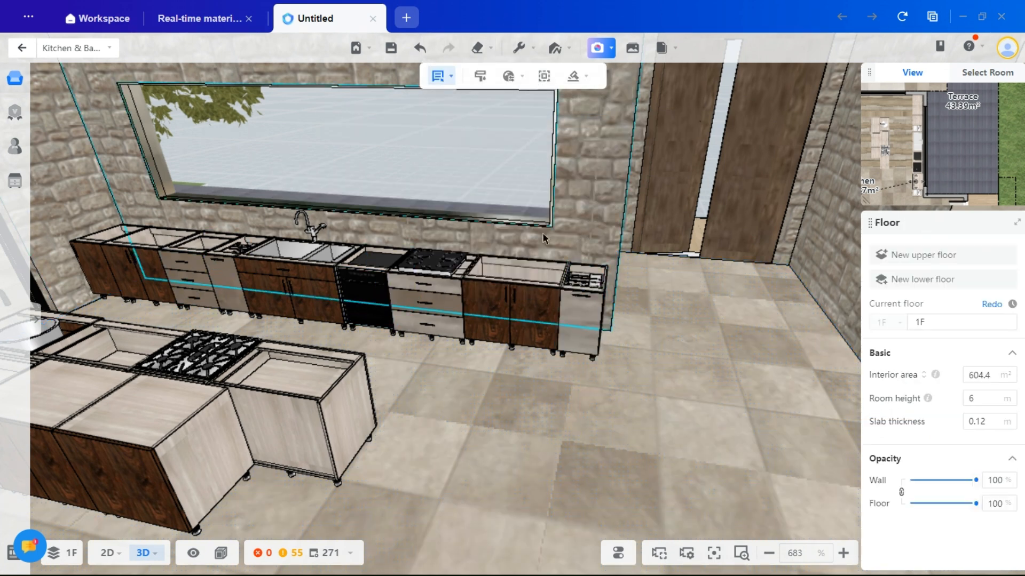
drag(715, 343, 789, 179)
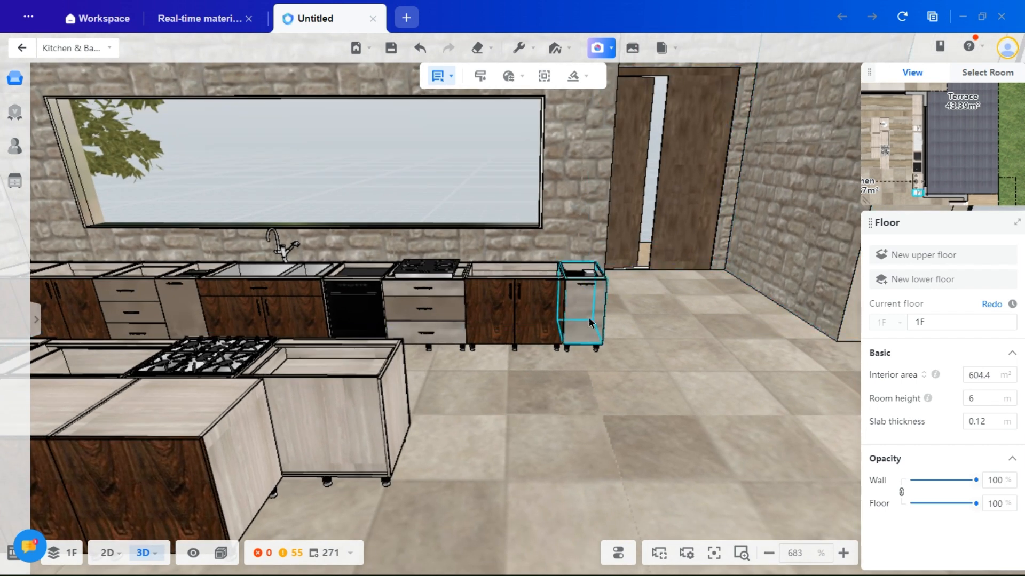
Try the stone wall and entrance door materials on the double-door base cabinet's right door with the Material brush.
click(533, 48)
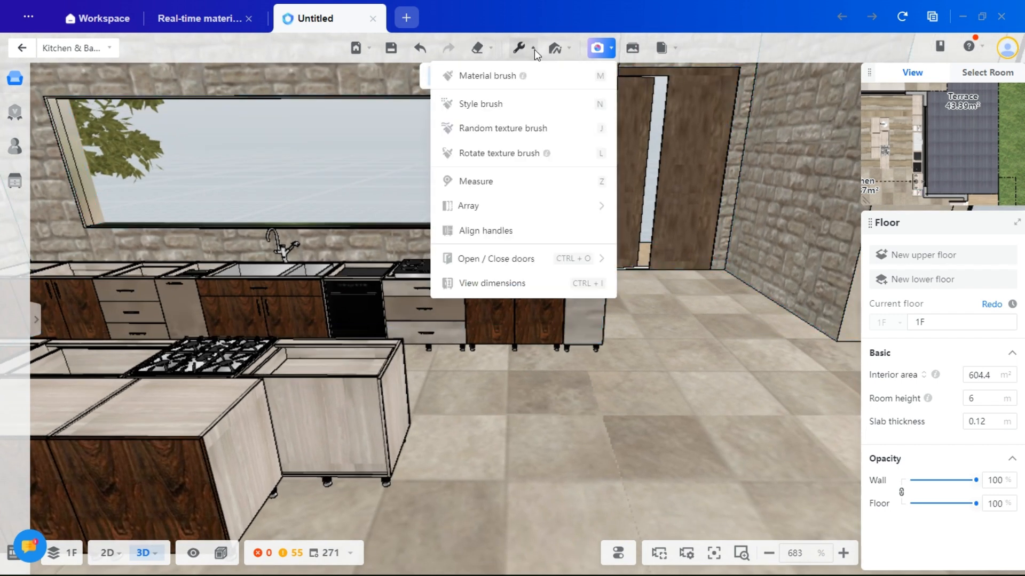
click(487, 76)
click(795, 200)
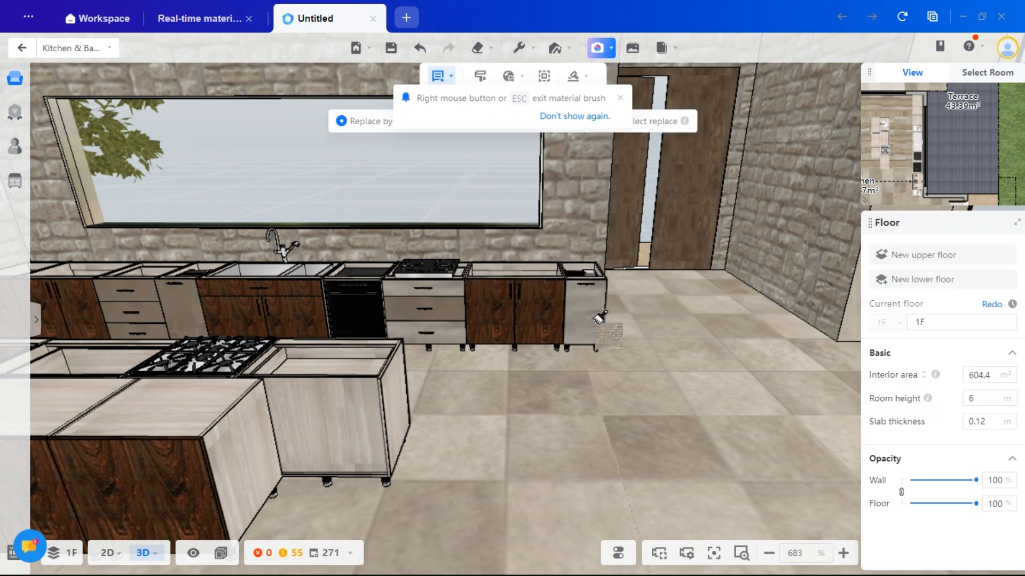
click(536, 324)
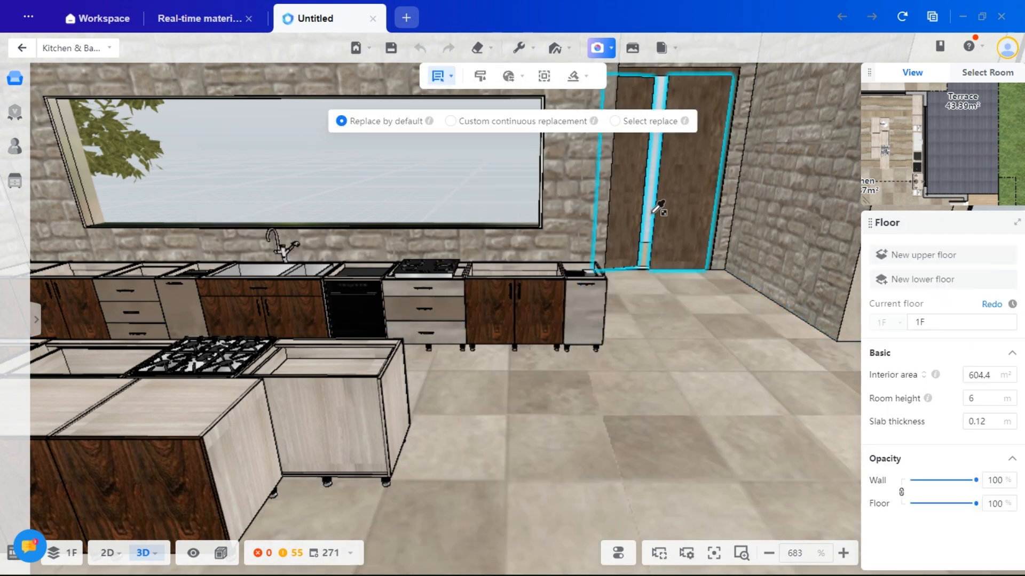
click(542, 317)
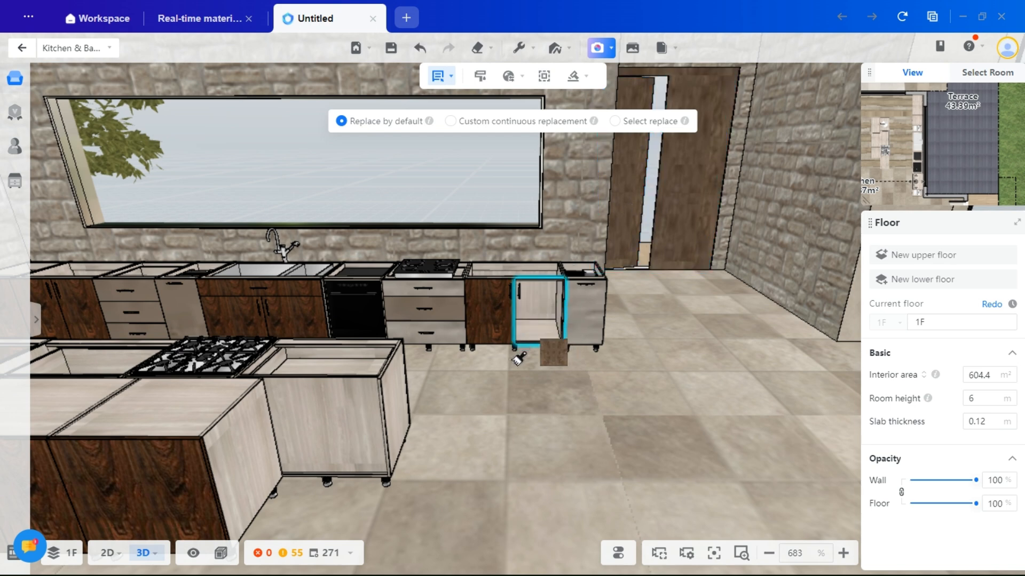
click(520, 355)
right_click(522, 386)
Sample the light front of the end cabinet with the Material brush and apply it to the dark brown cabinet doors and drawer fronts.
click(604, 315)
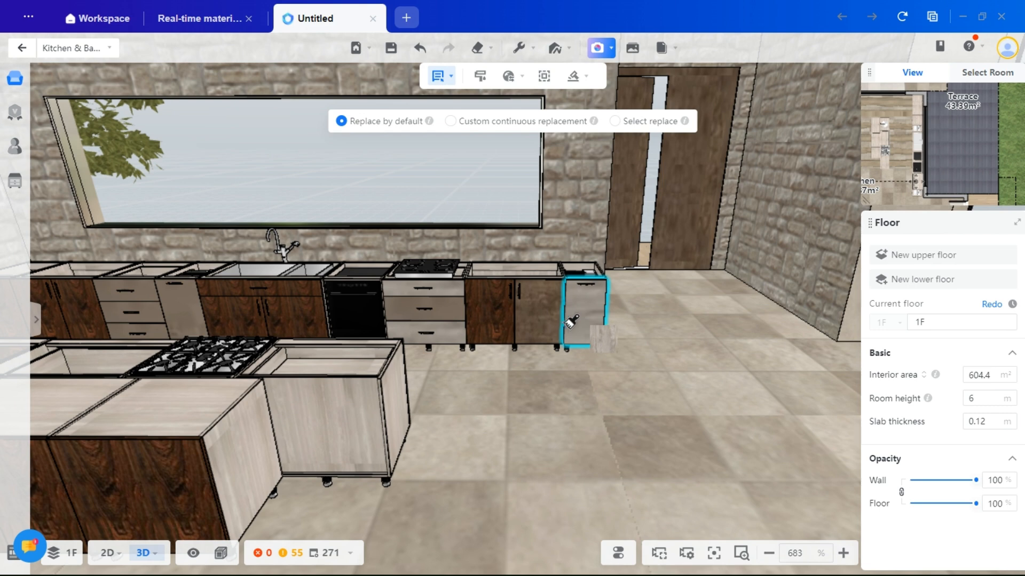
key(ctrl+z)
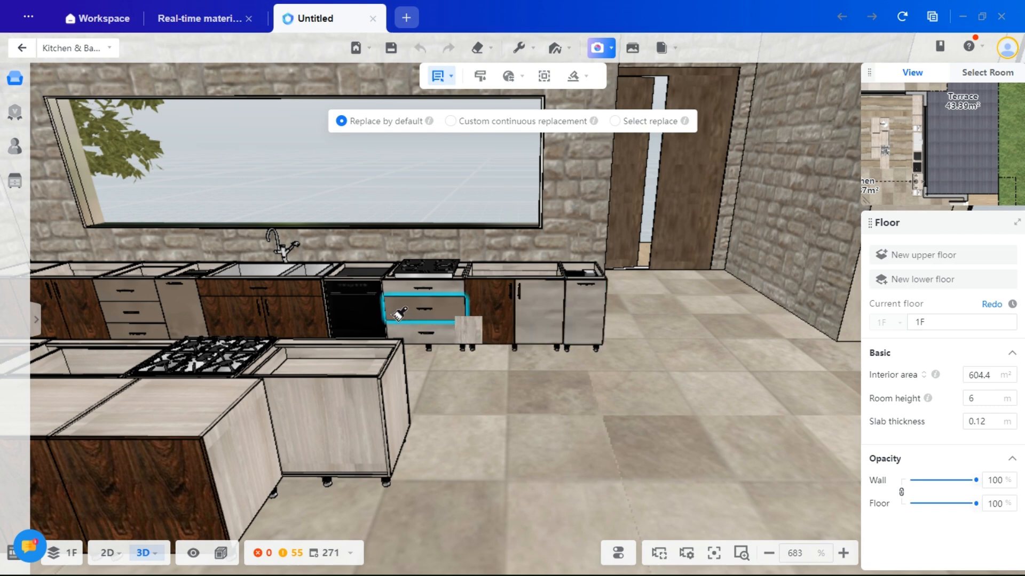
scroll(346, 297, up, 3)
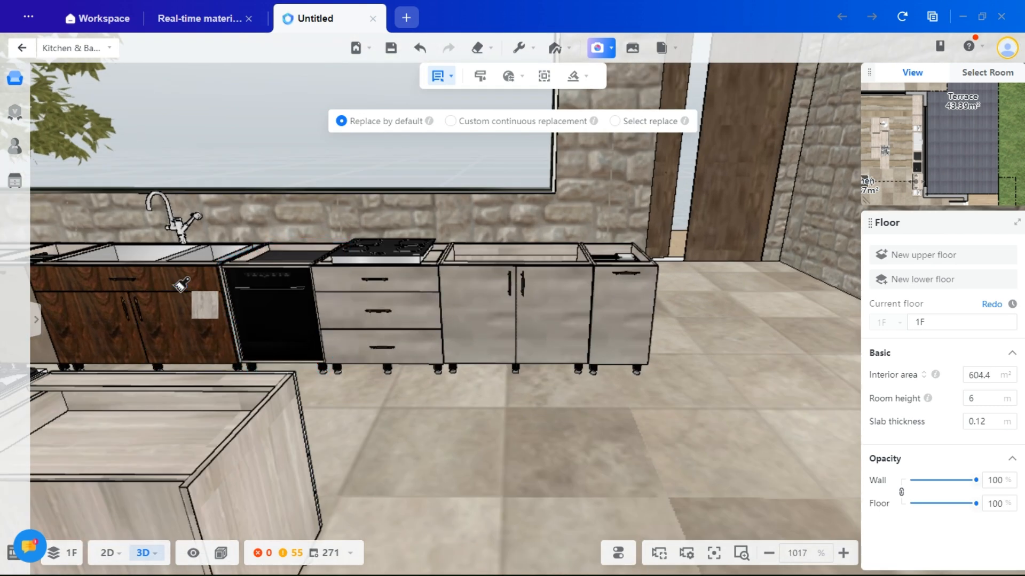
click(169, 321)
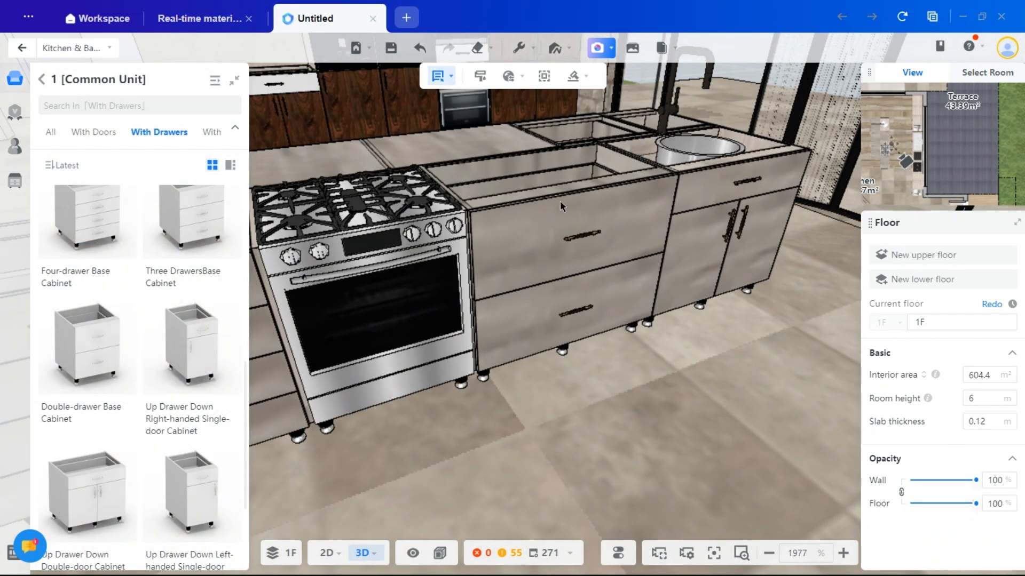
Vary the texture on the island's double-drawer cabinet fronts with the Random texture brush.
drag(688, 408, 579, 411)
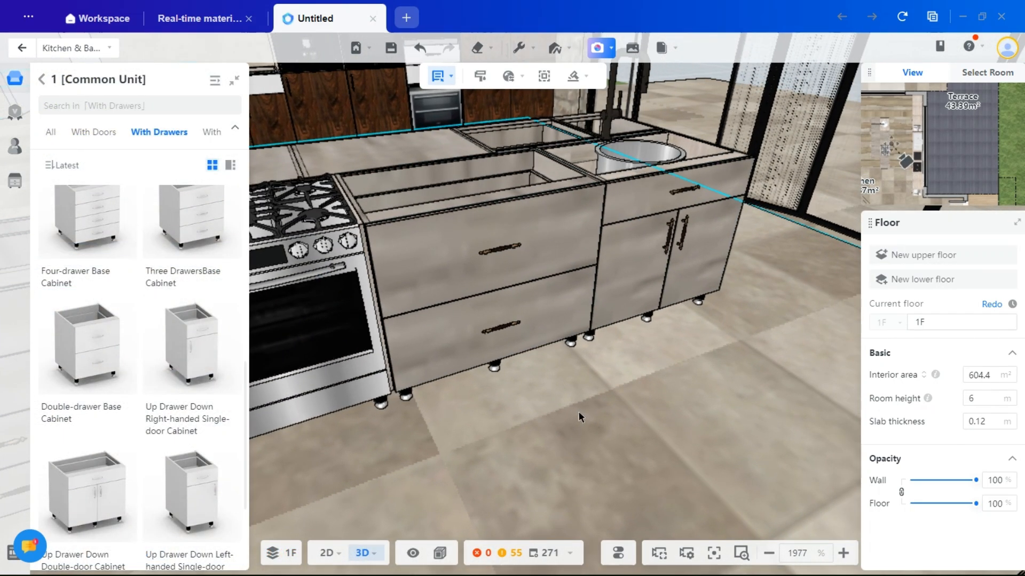
click(530, 52)
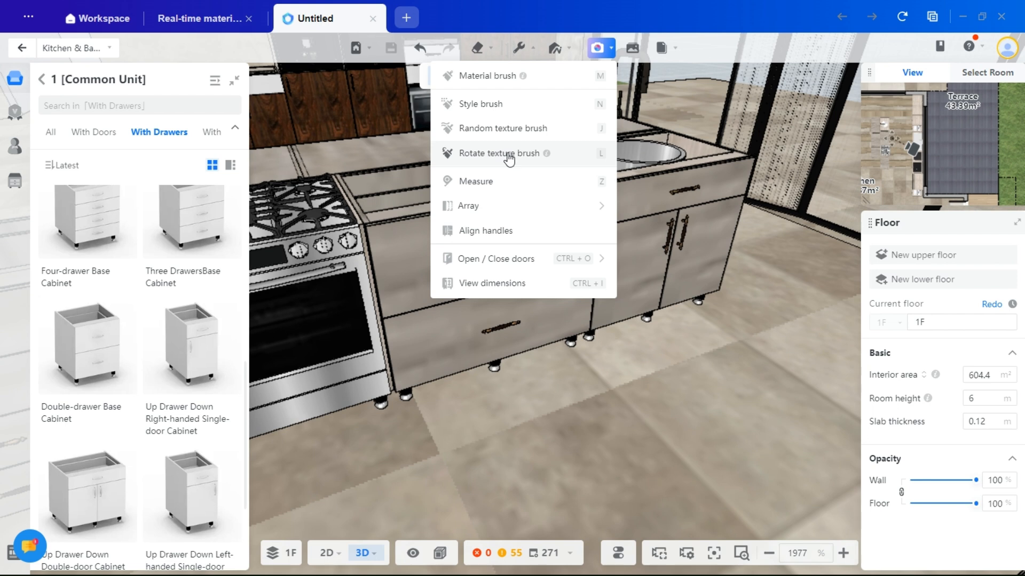
click(488, 129)
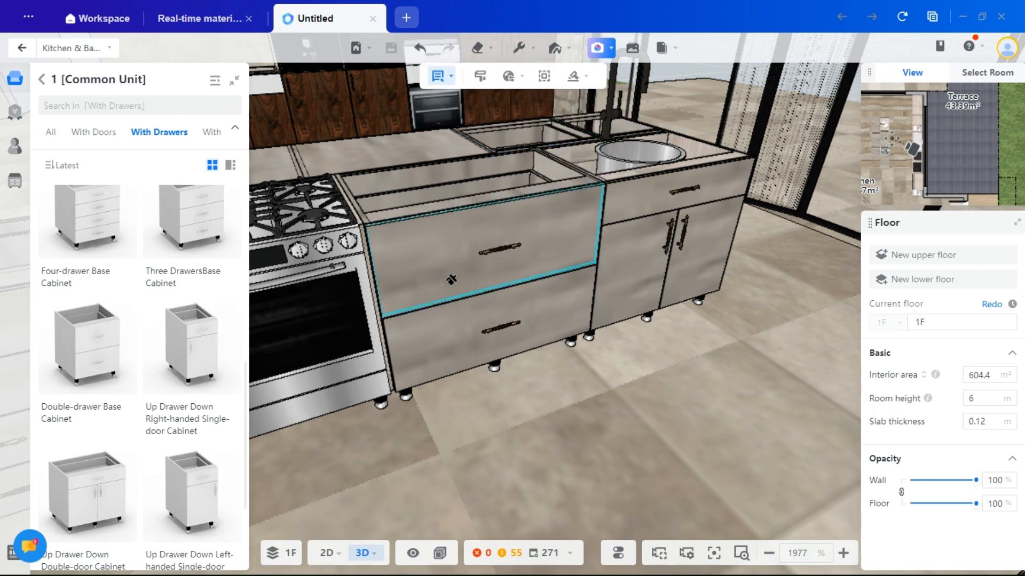
click(556, 309)
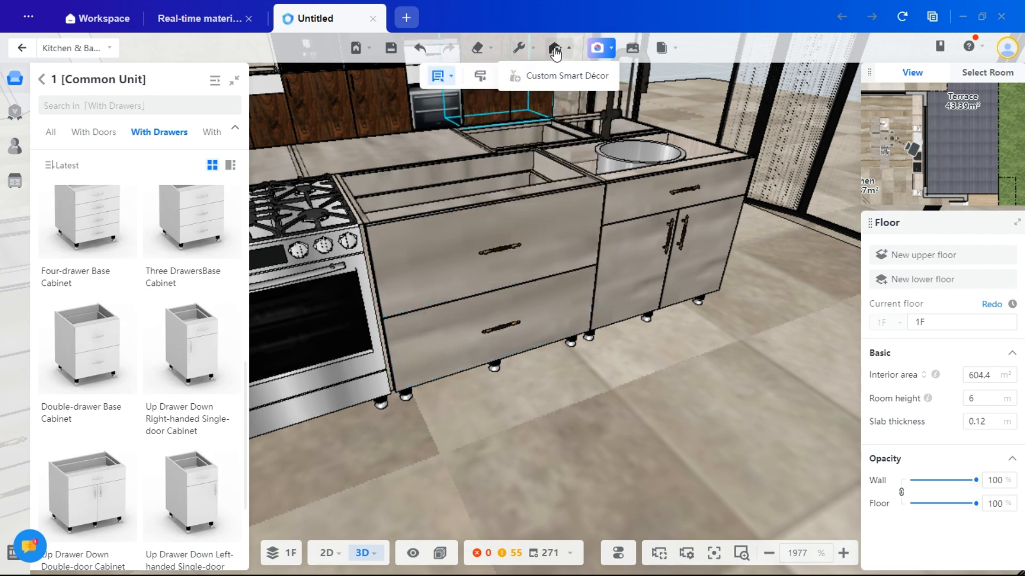
Rotate the texture on the fronts of the island's sink cabinet with the Rotate texture brush.
mouse_move(519, 49)
click(504, 159)
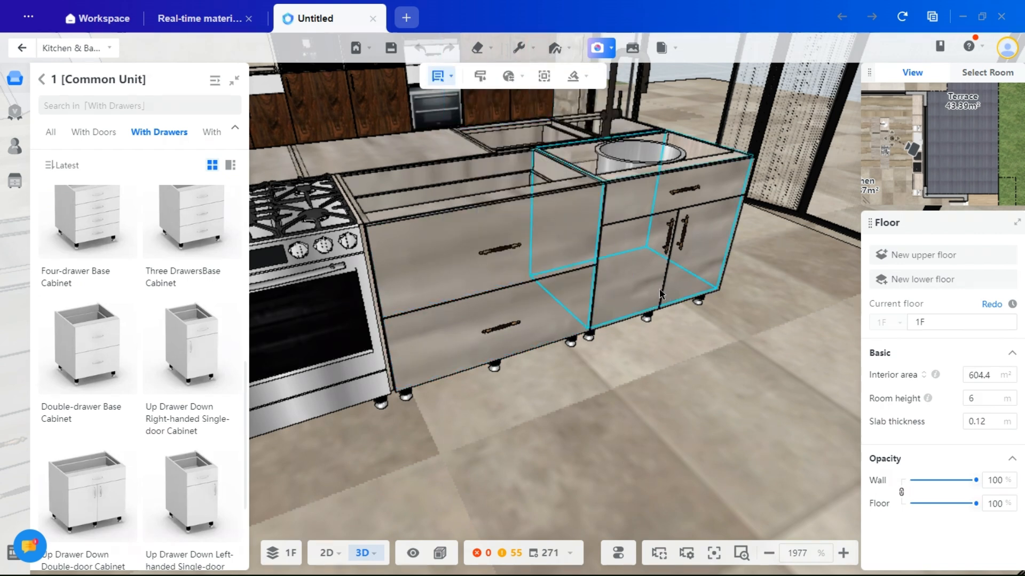
right_drag(682, 367, 677, 328)
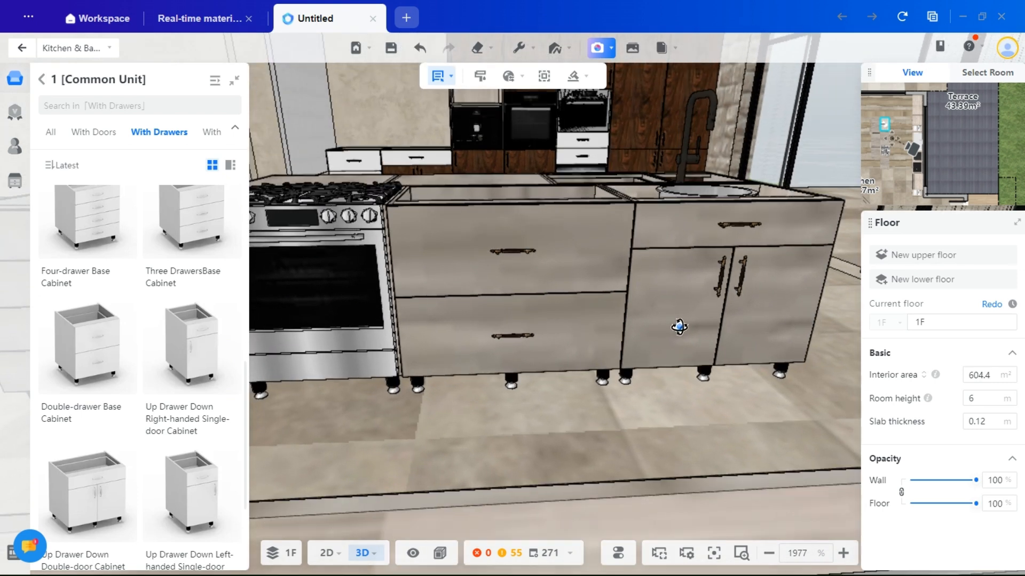
mouse_move(519, 49)
click(518, 153)
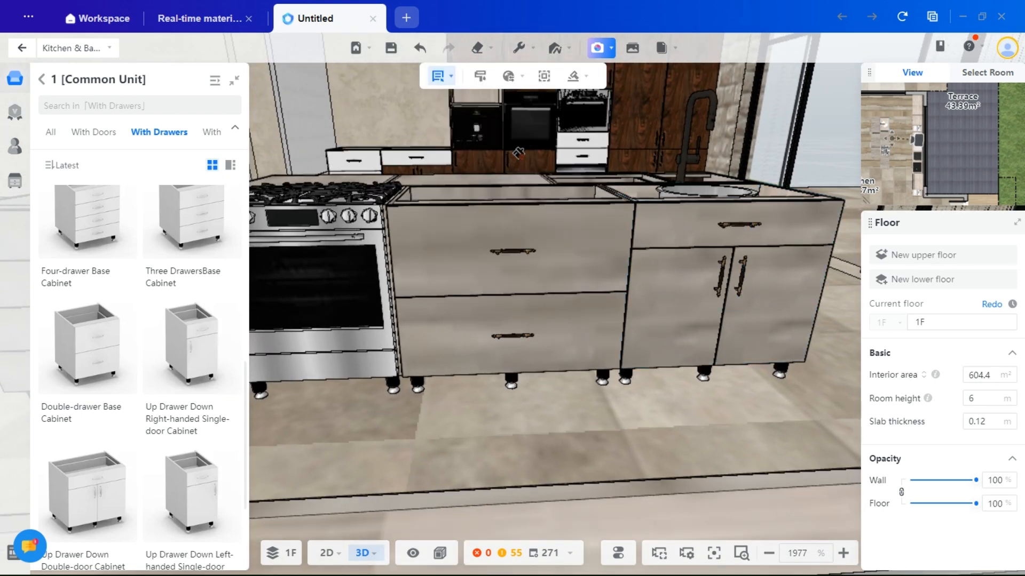
click(690, 311)
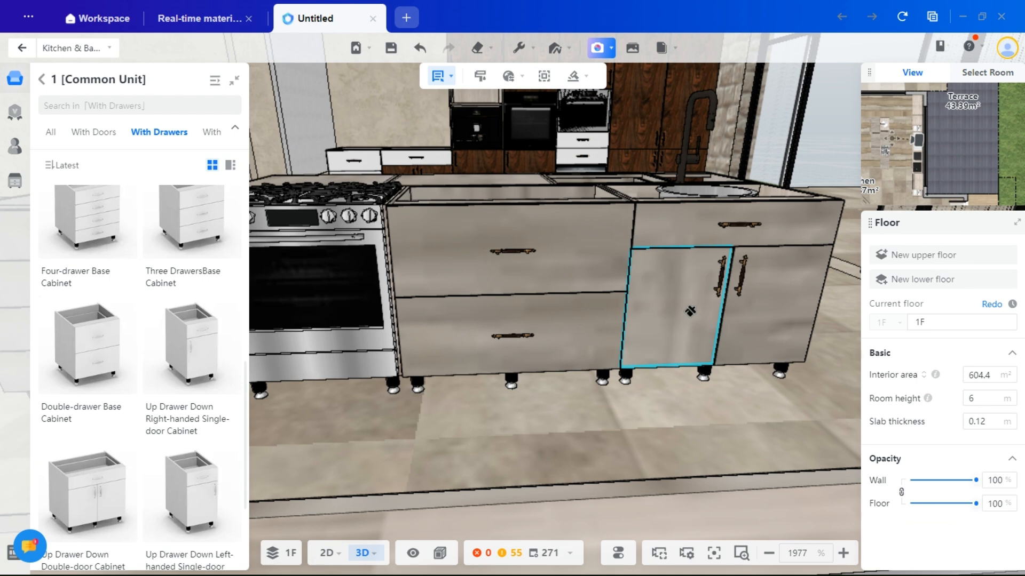
click(690, 311)
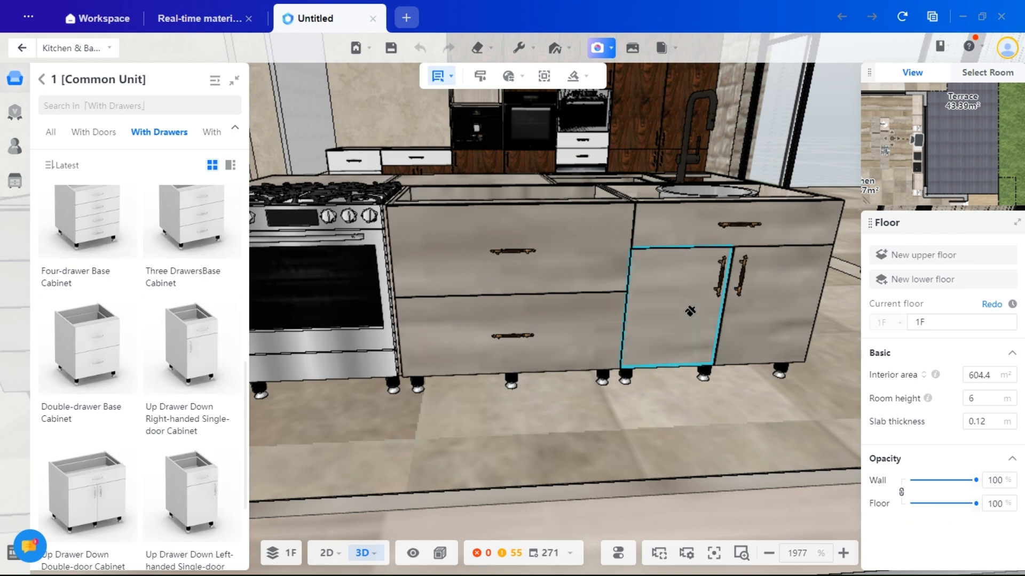
click(690, 312)
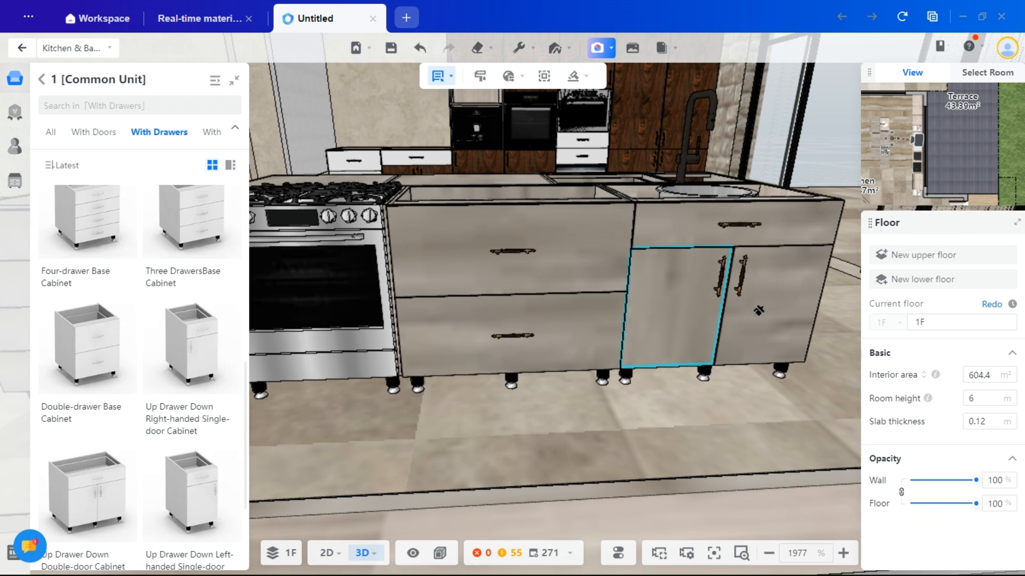
click(797, 223)
Start creating a countertop over the base cabinets, leaving out the island row that faces the tall cabinets.
drag(425, 432, 715, 416)
right_drag(475, 409, 540, 421)
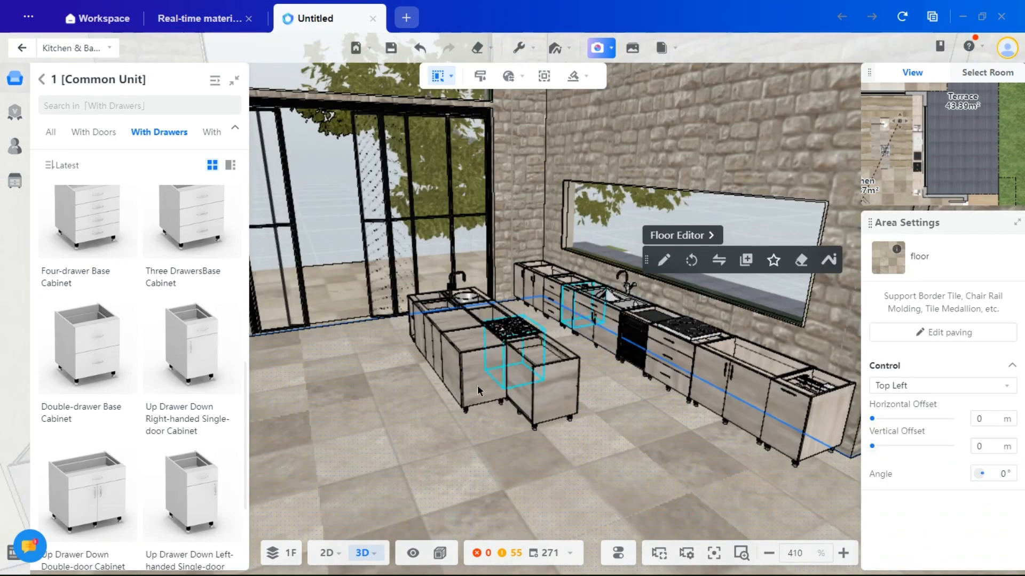
right_drag(477, 385, 635, 401)
mouse_move(581, 83)
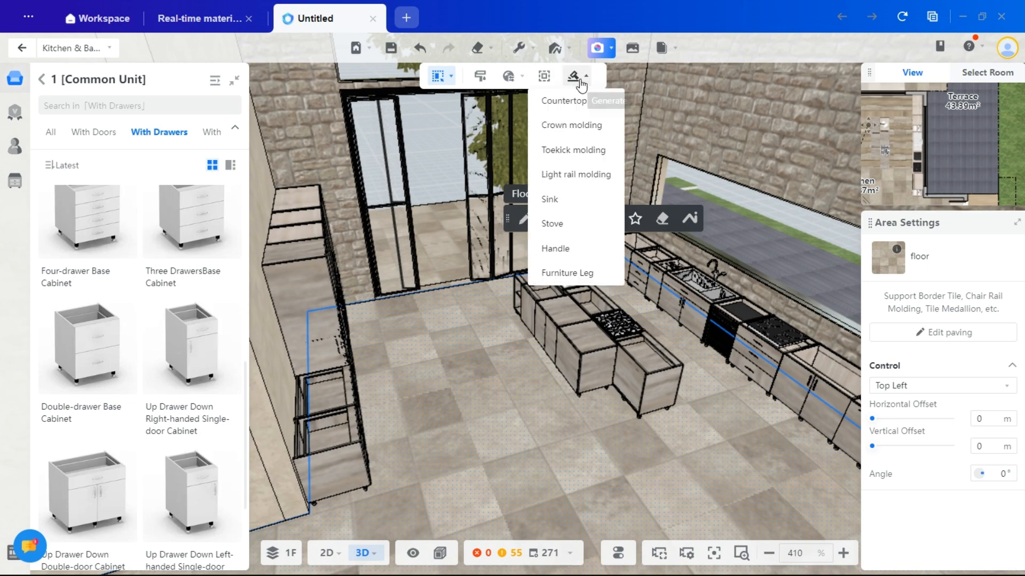
click(563, 100)
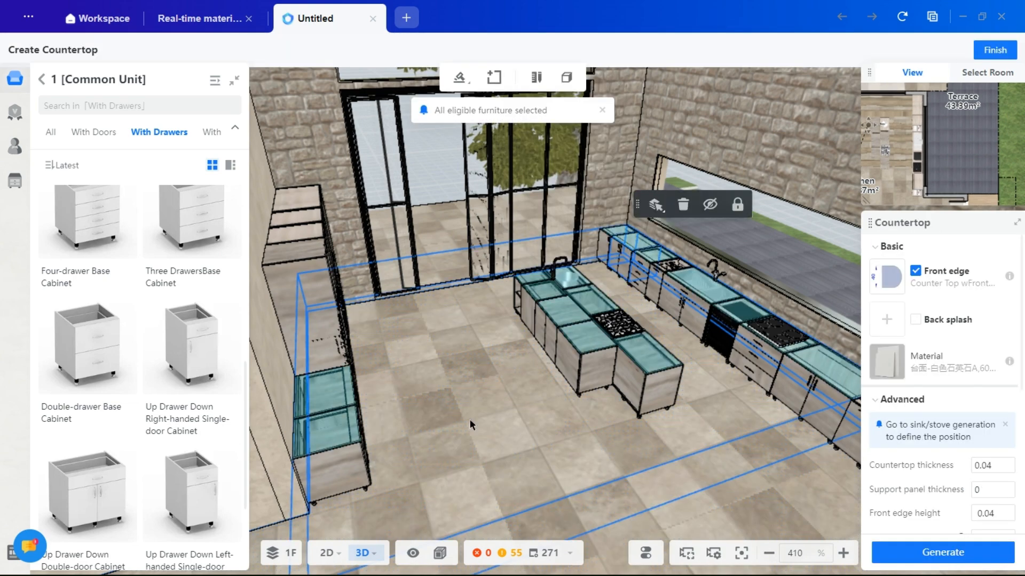
right_drag(815, 502, 683, 473)
scroll(595, 370, up, 3)
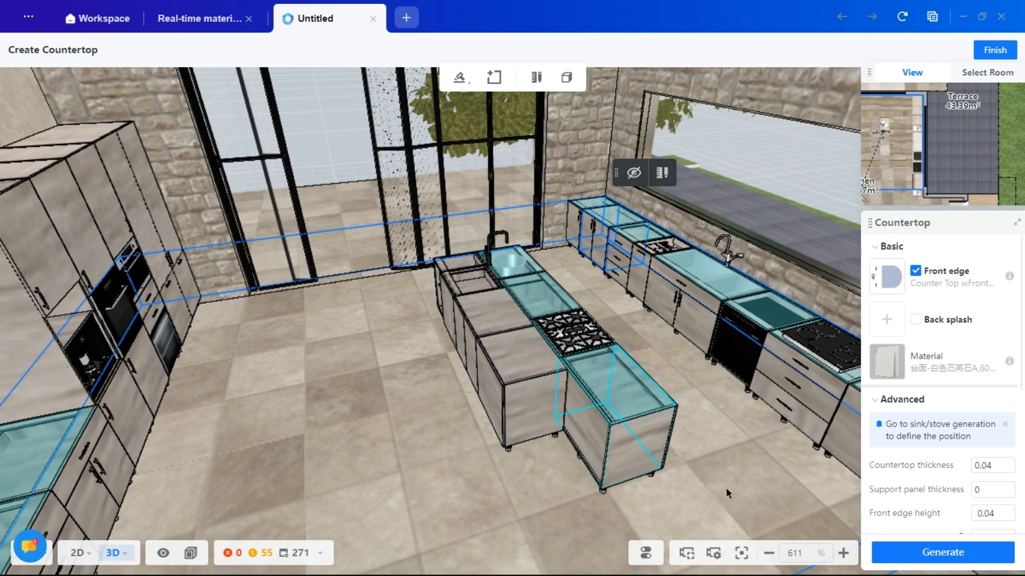
mouse_move(725, 488)
mouse_down()
mouse_move(597, 423)
mouse_move(566, 419)
mouse_up()
drag(456, 258, 565, 419)
Set the countertop's front edge profile to Countertop11 from the public catalog.
click(901, 288)
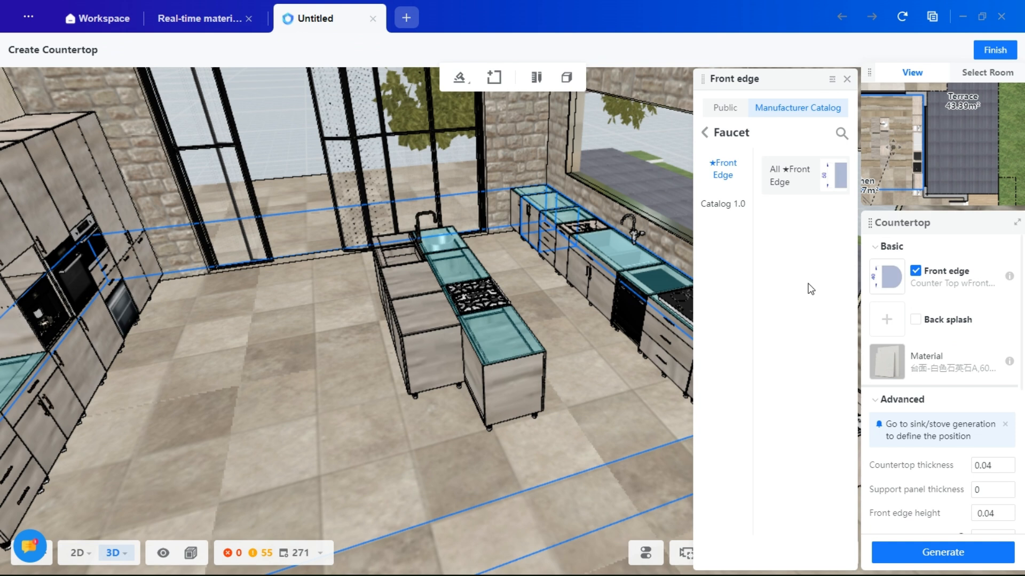
click(726, 108)
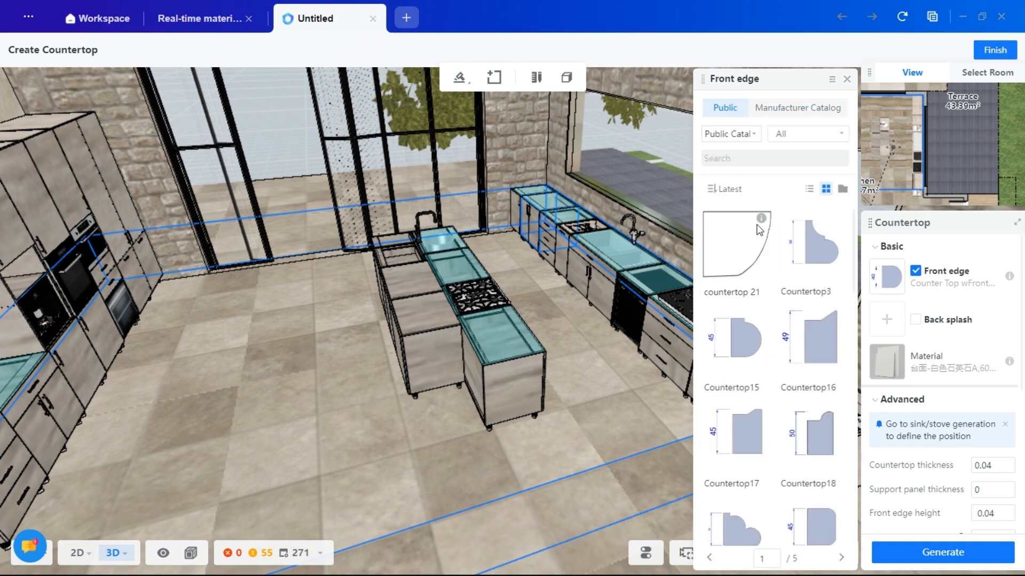
scroll(778, 343, down, 3)
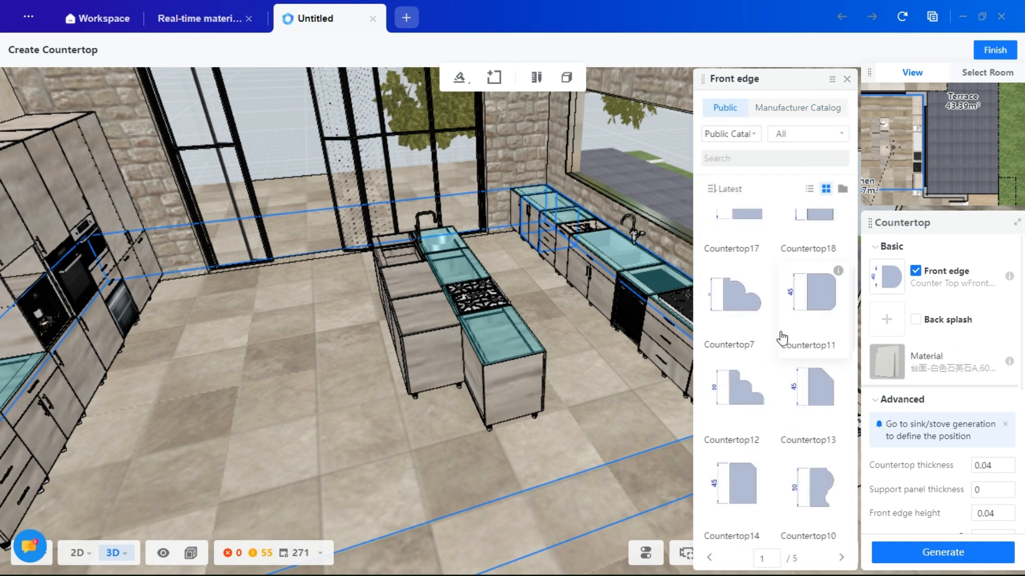
click(819, 316)
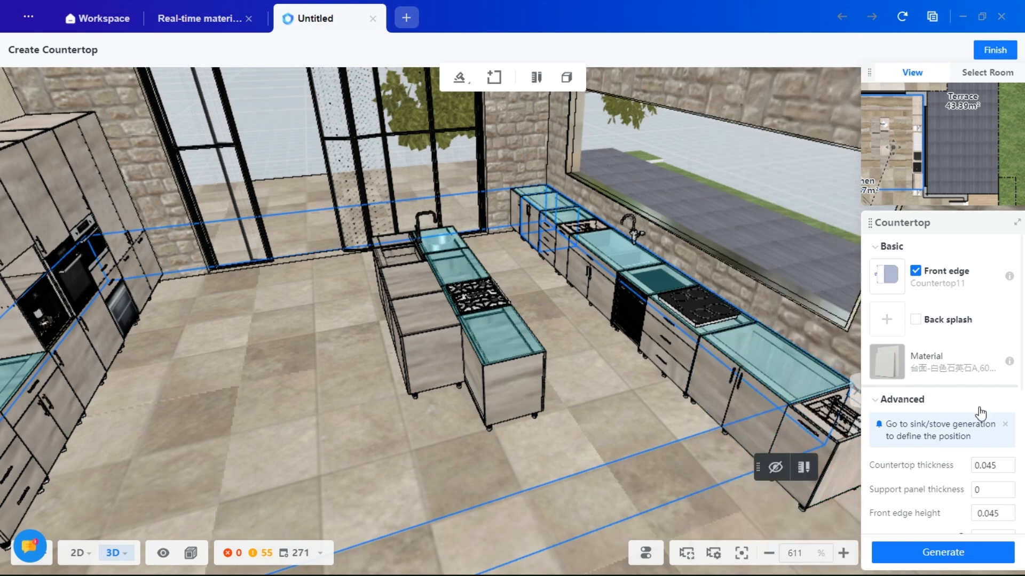
Search the public materials for stone, set the countertop material to Artificial StoneX-1 and check its advanced edge settings.
click(888, 368)
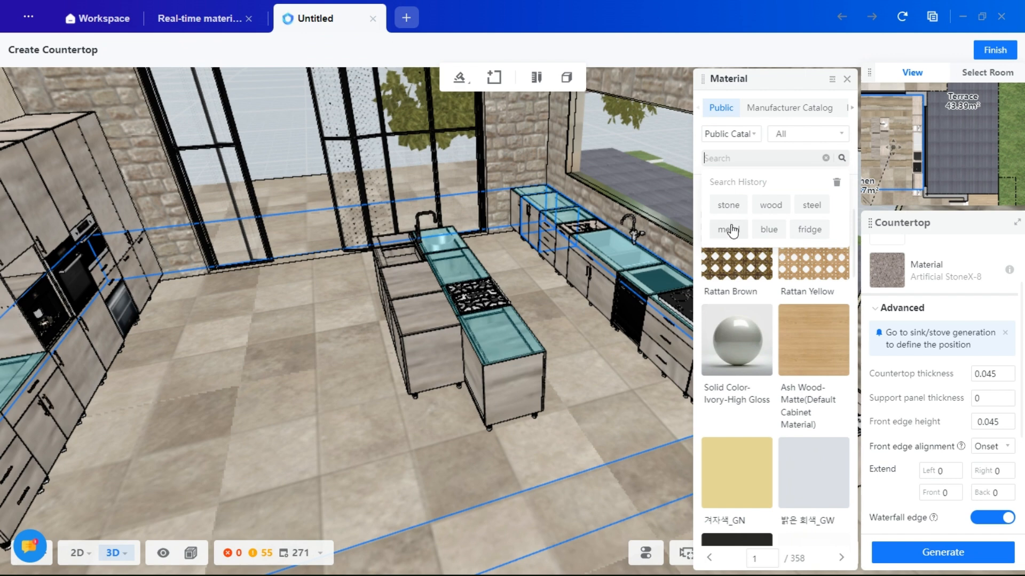
click(728, 205)
scroll(778, 310, down, 6)
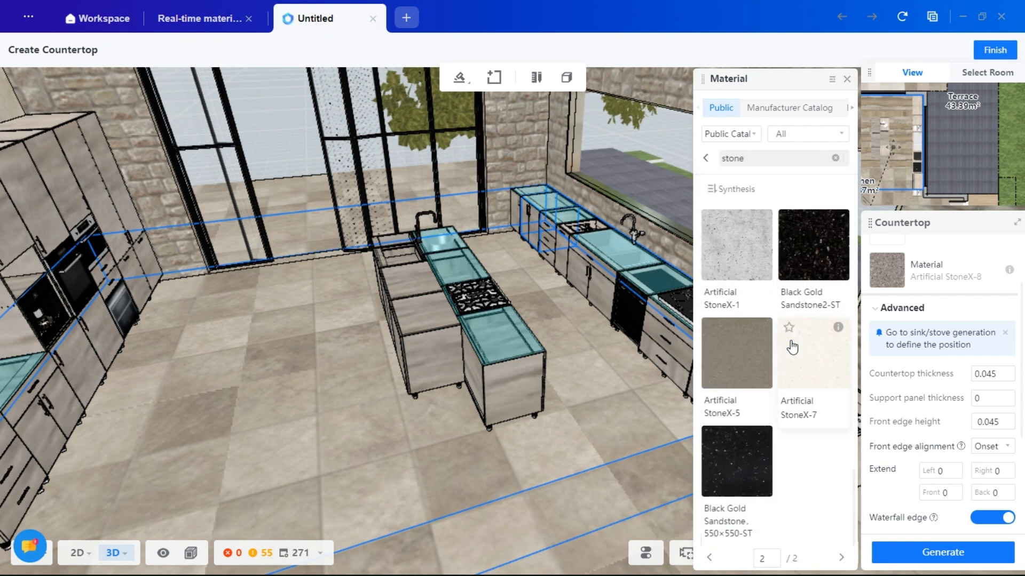
scroll(806, 448, up, 4)
mouse_move(762, 403)
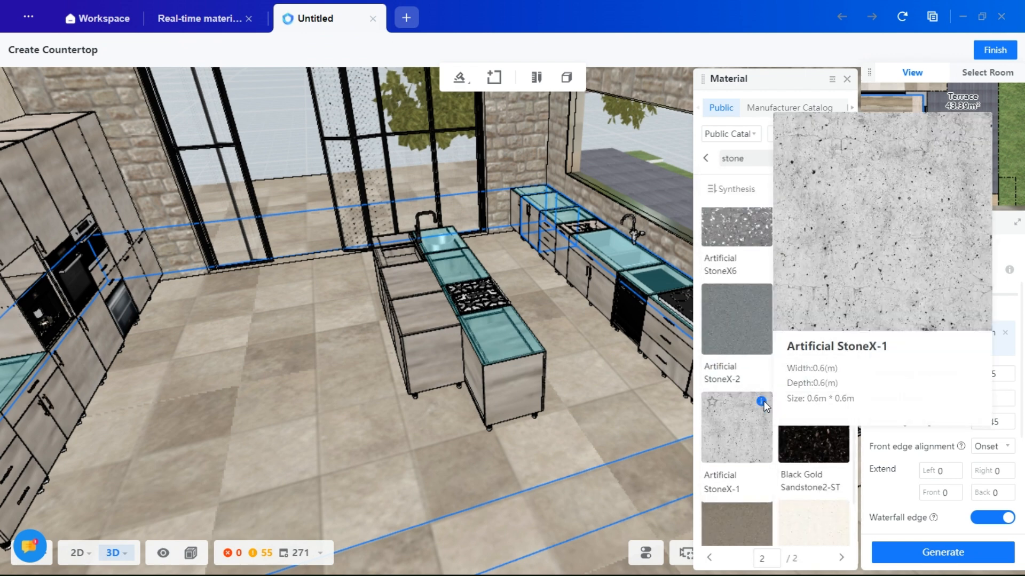
click(741, 443)
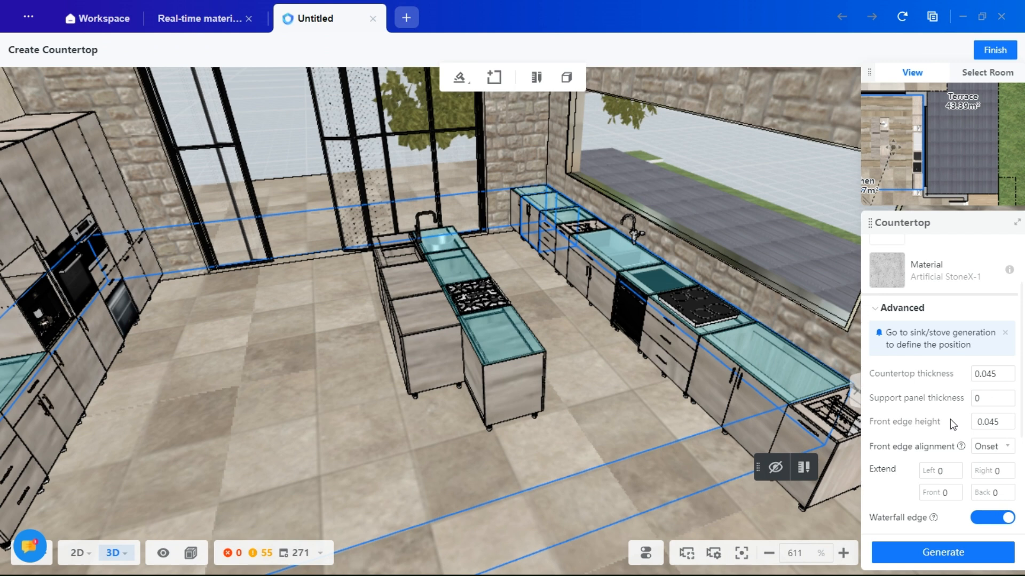
scroll(950, 418, down, 2)
mouse_move(961, 357)
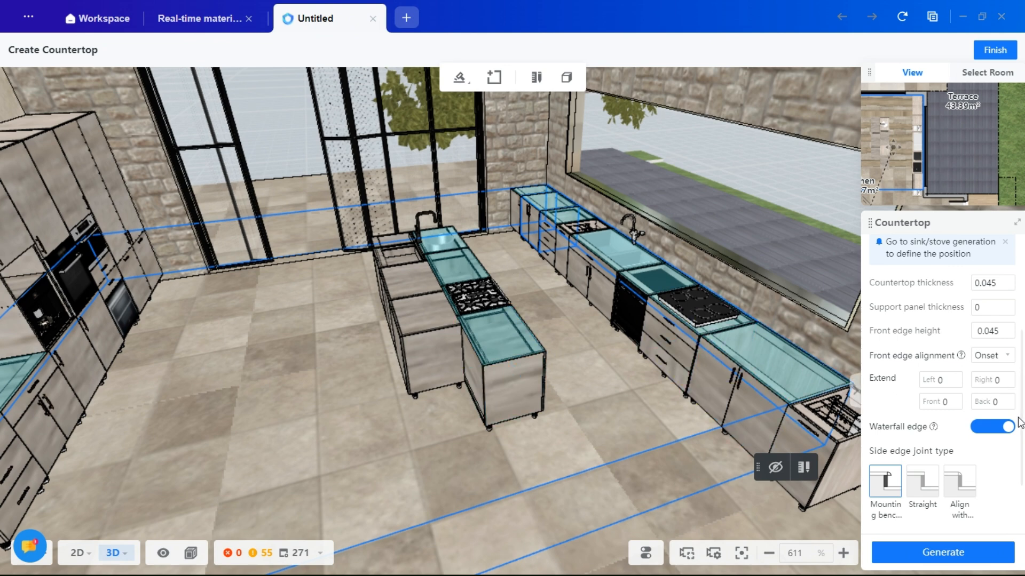
Set the countertop's side edge joint type to Straight and generate the countertops.
scroll(990, 480, down, 2)
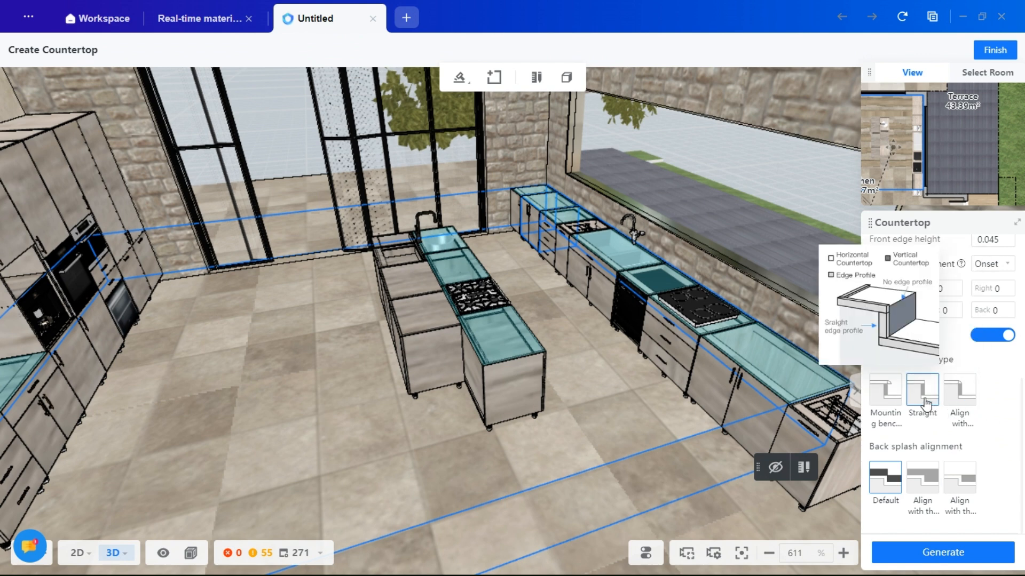
click(960, 555)
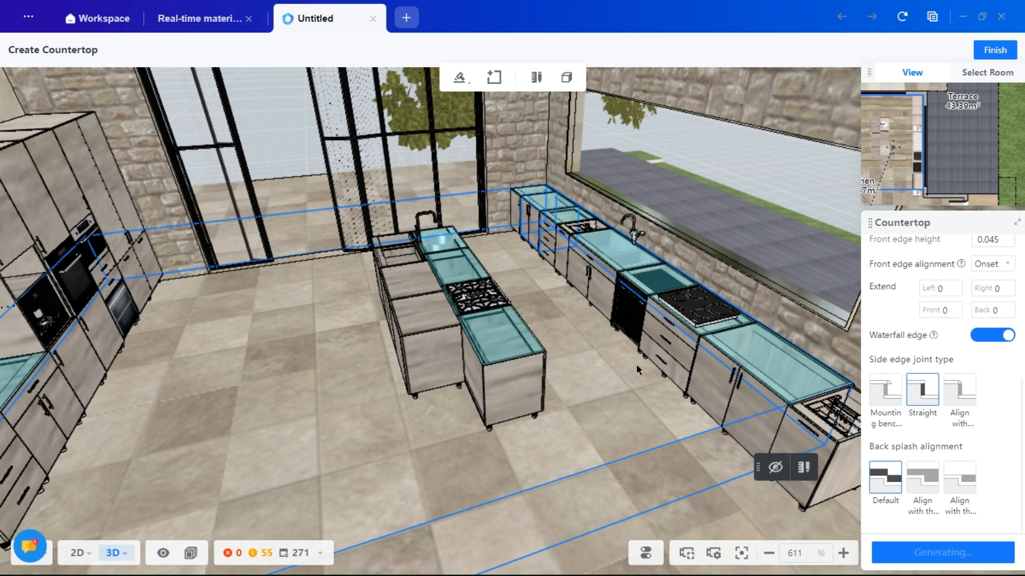
scroll(213, 425, down, 5)
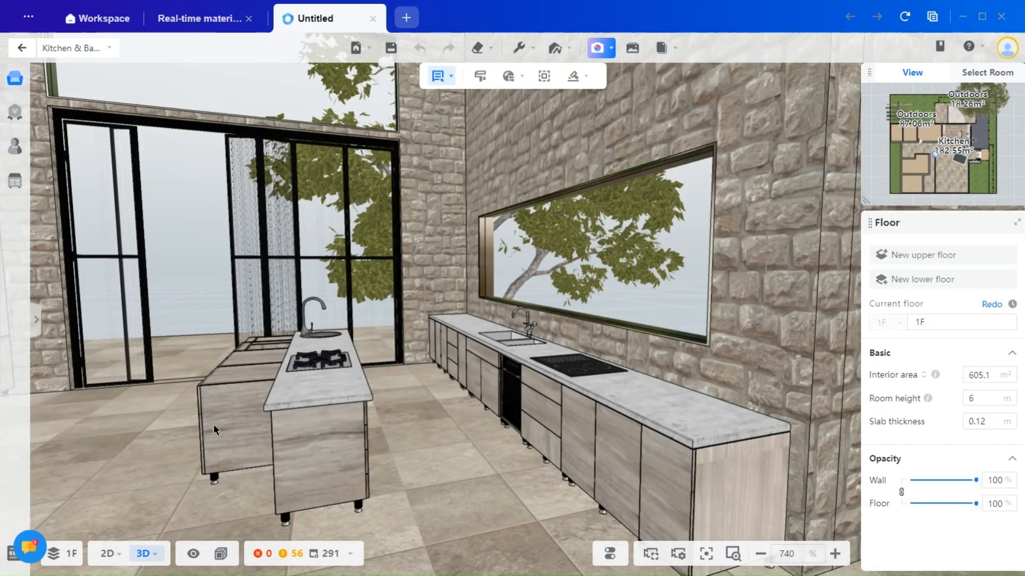
Start a waterfall edge on the countertop along the window wall, choosing its exposed short end near the door.
middle_drag(213, 424, 541, 445)
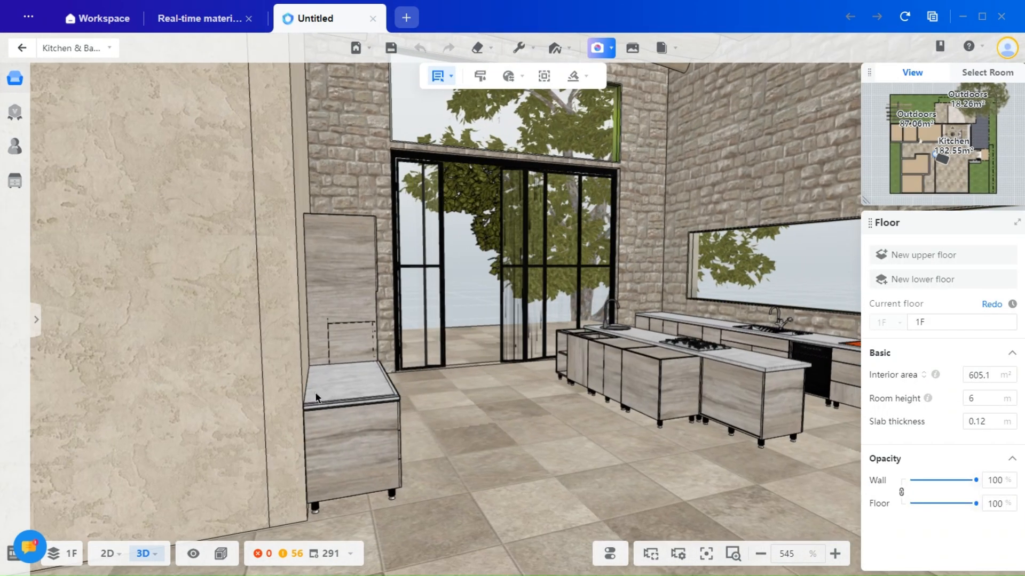
drag(590, 472, 335, 431)
drag(256, 467, 291, 467)
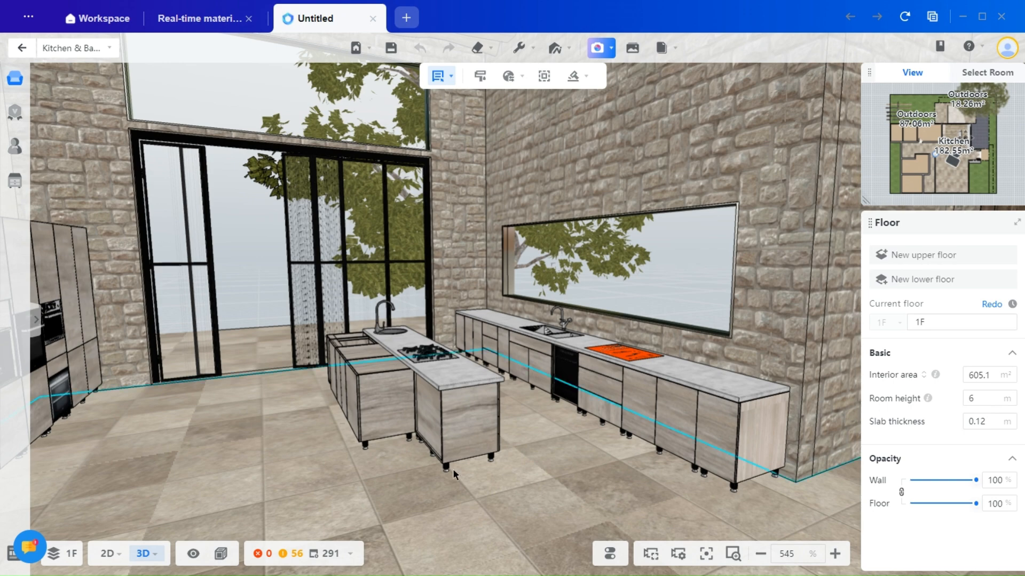
drag(453, 470, 367, 456)
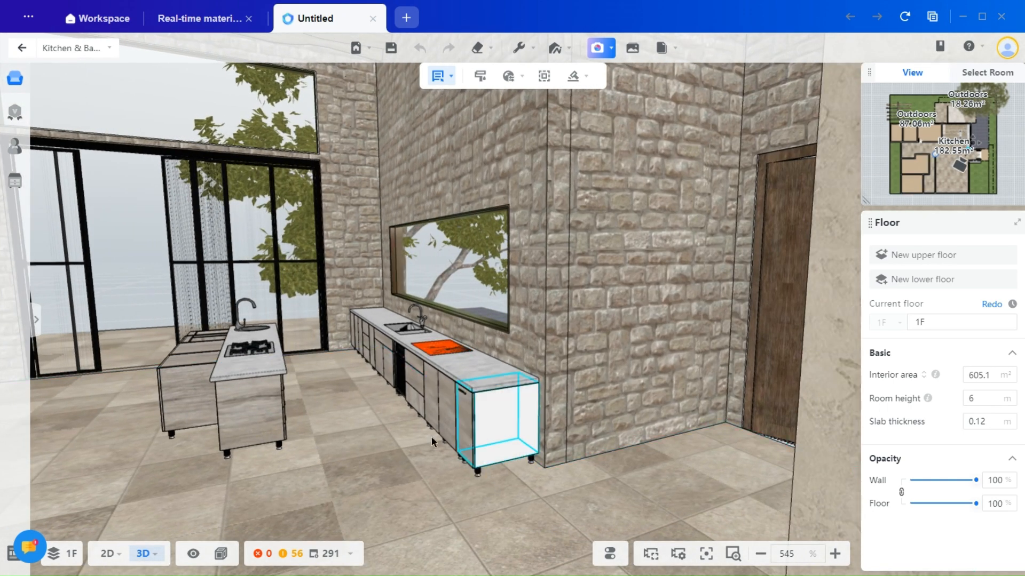
scroll(431, 437, up, 3)
mouse_move(299, 459)
mouse_down()
mouse_move(273, 439)
mouse_move(283, 470)
mouse_up()
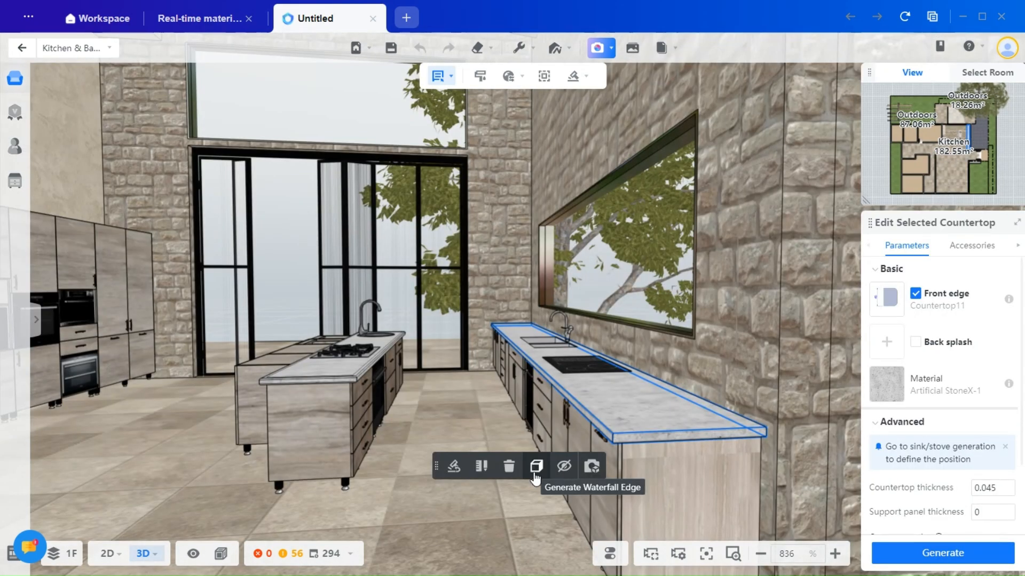
click(535, 469)
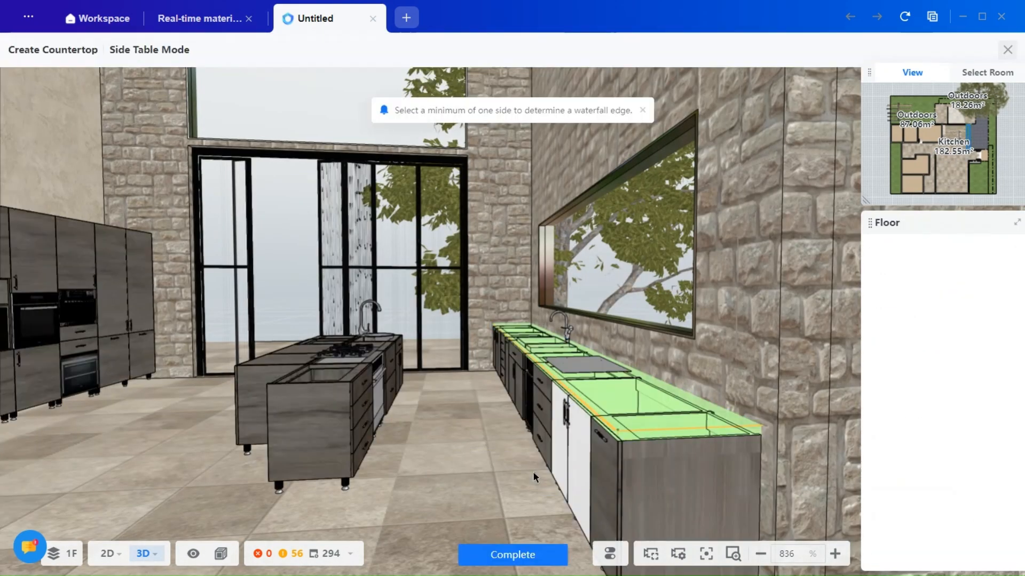
click(696, 427)
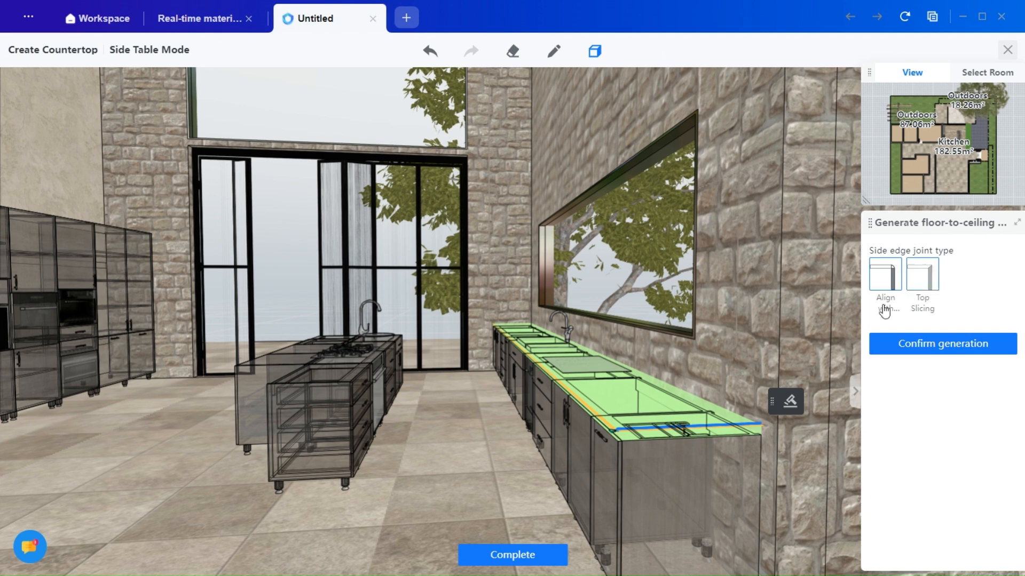
Set the waterfall edge's joint type to Top Slicing and generate it on the window-side countertop.
mouse_move(928, 292)
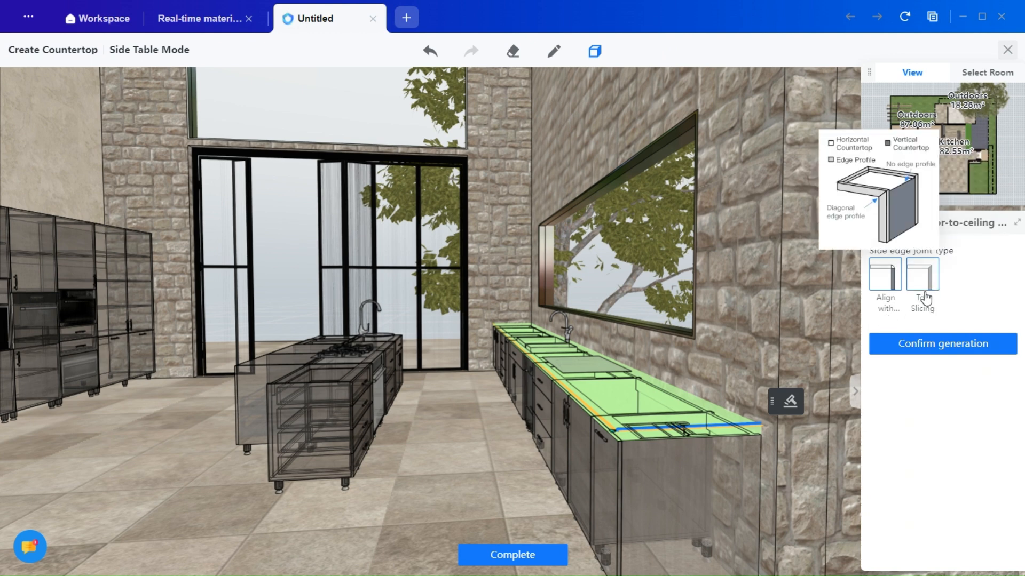
mouse_move(889, 306)
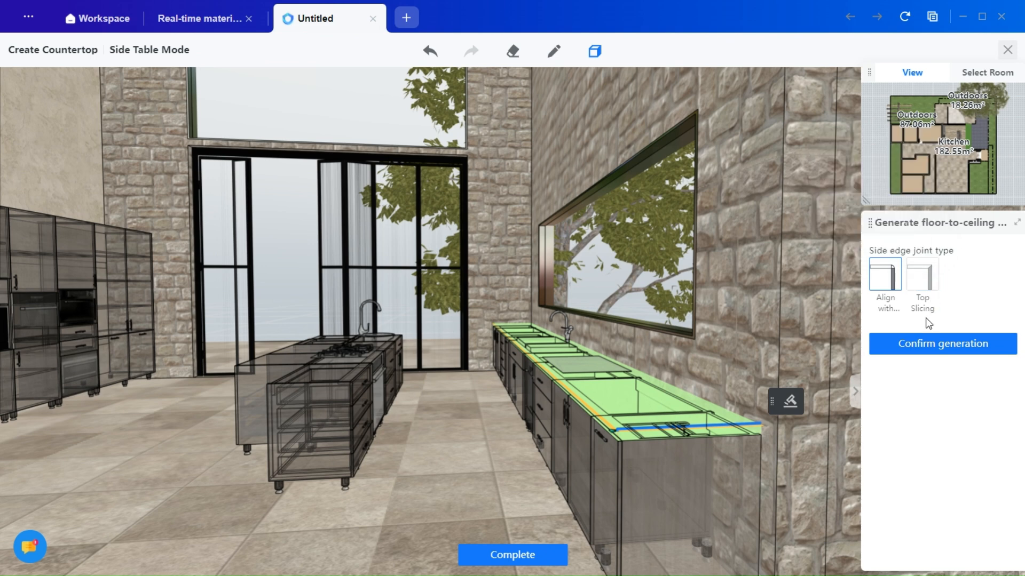
click(924, 291)
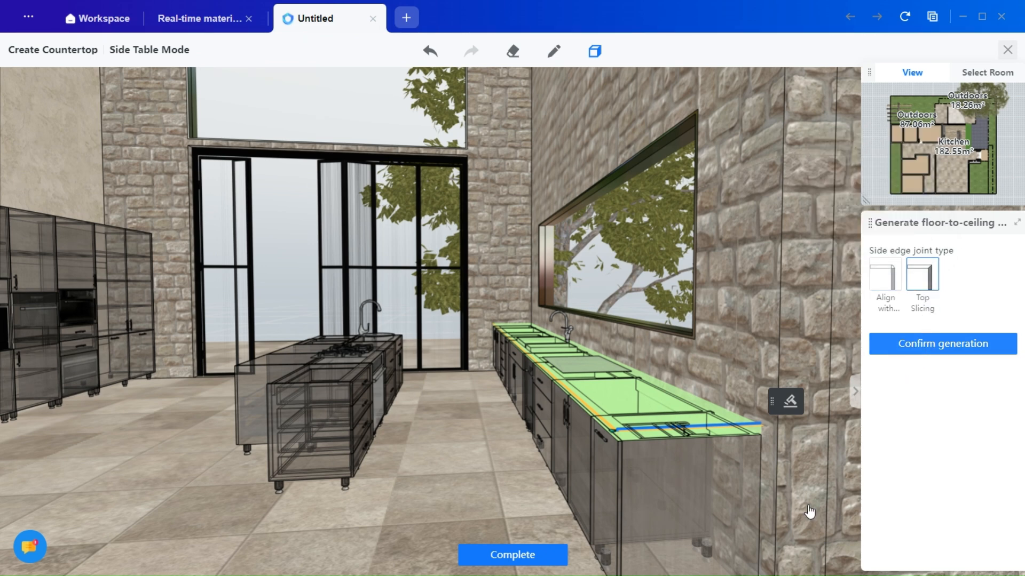
drag(539, 491, 673, 497)
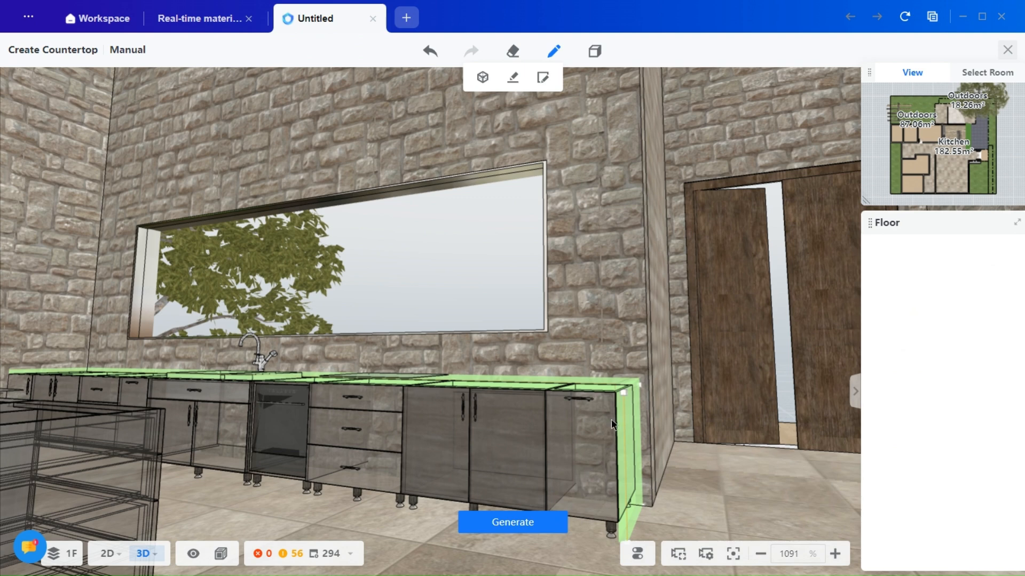
scroll(721, 500, up, 3)
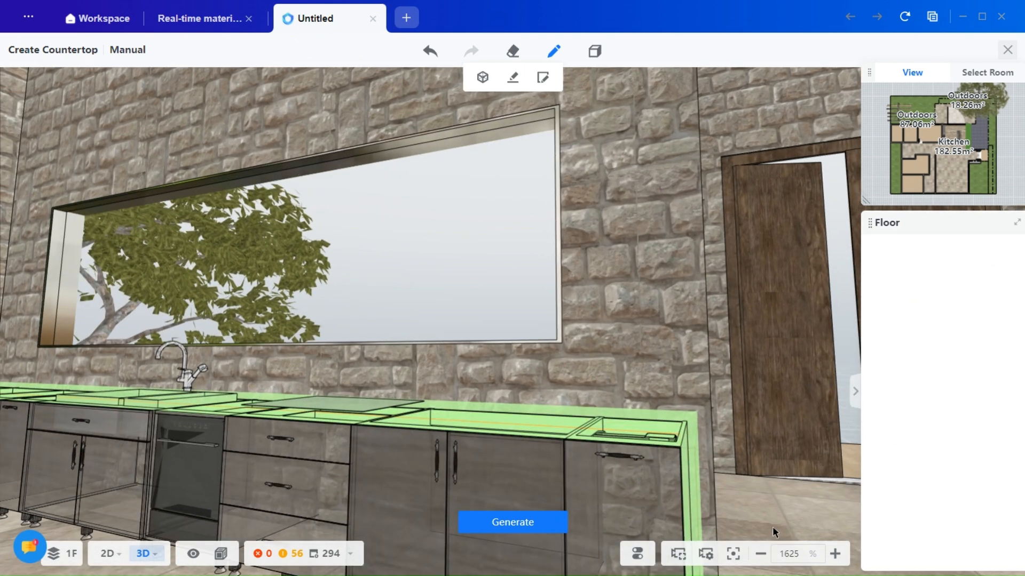
scroll(773, 526, up, 2)
middle_drag(775, 514, 768, 510)
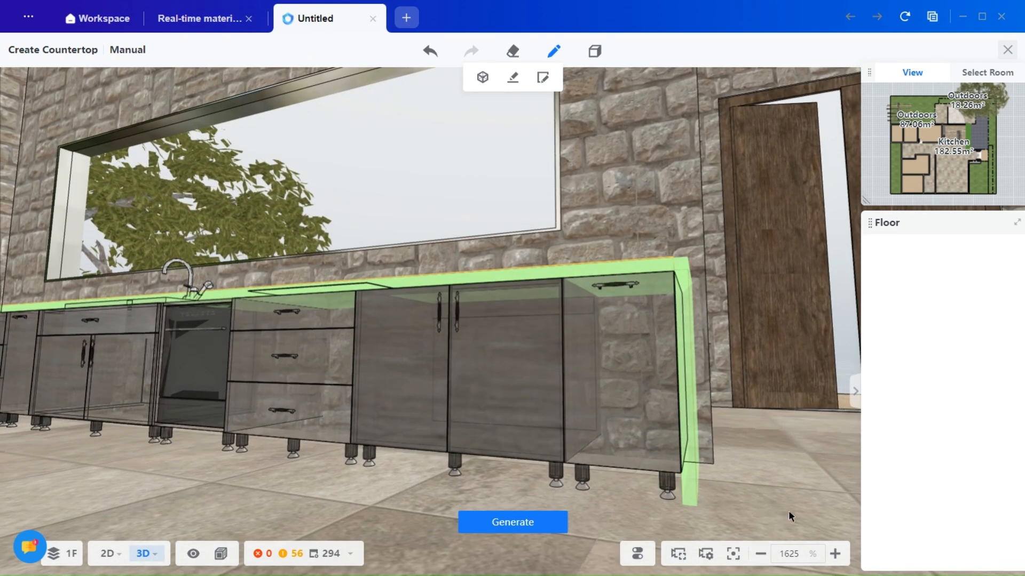
click(526, 523)
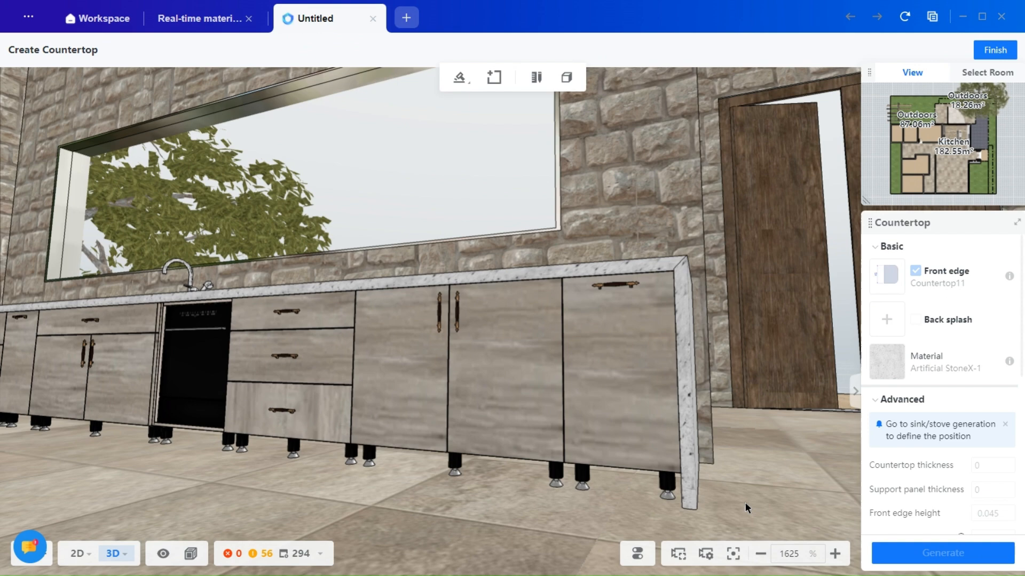
Inspect the countertops and waterfall edges on the window-side row, the island and the tall cabinet row from several sides.
drag(745, 501, 767, 506)
drag(713, 331, 743, 446)
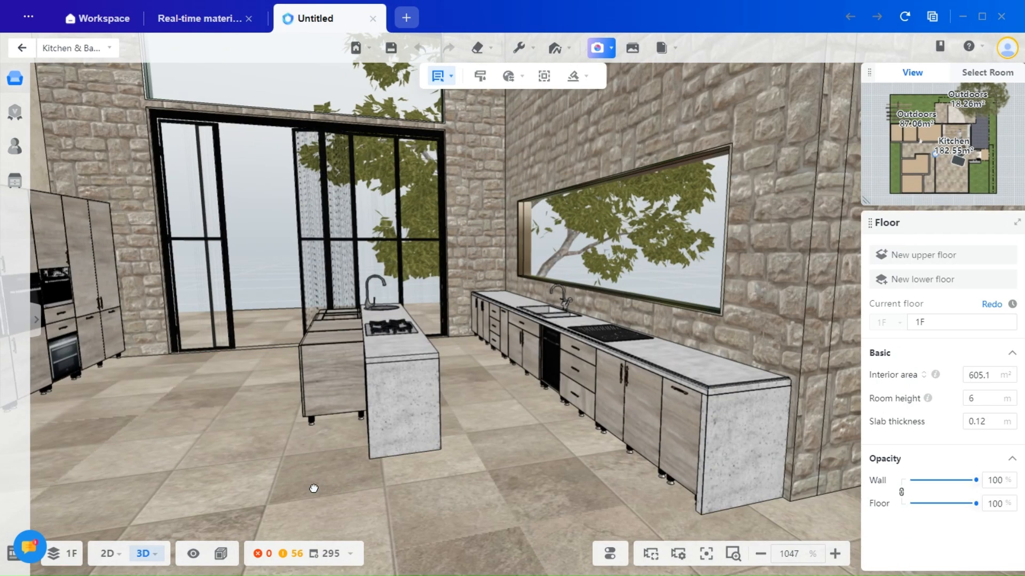
drag(313, 485, 676, 362)
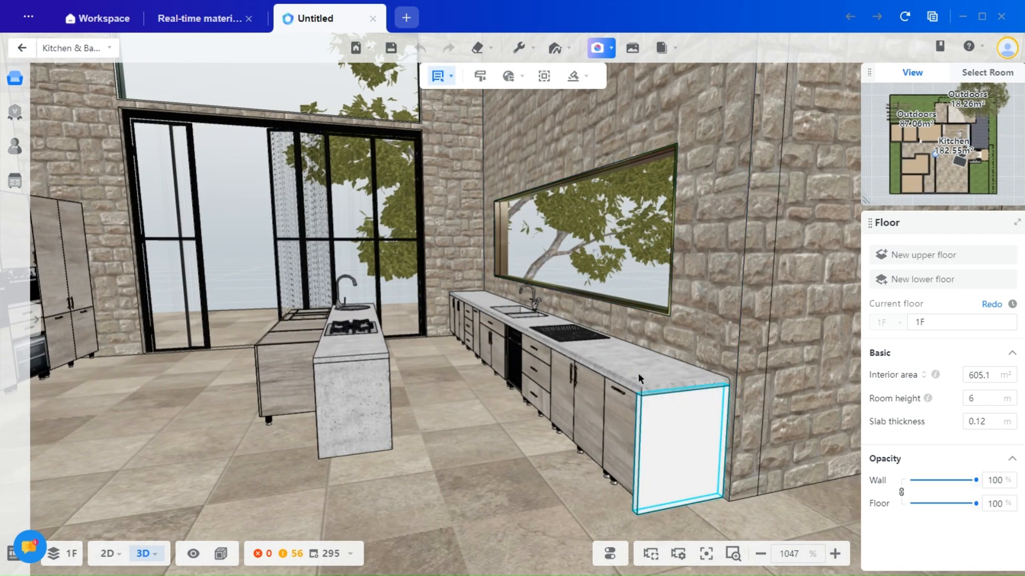
drag(342, 482, 684, 330)
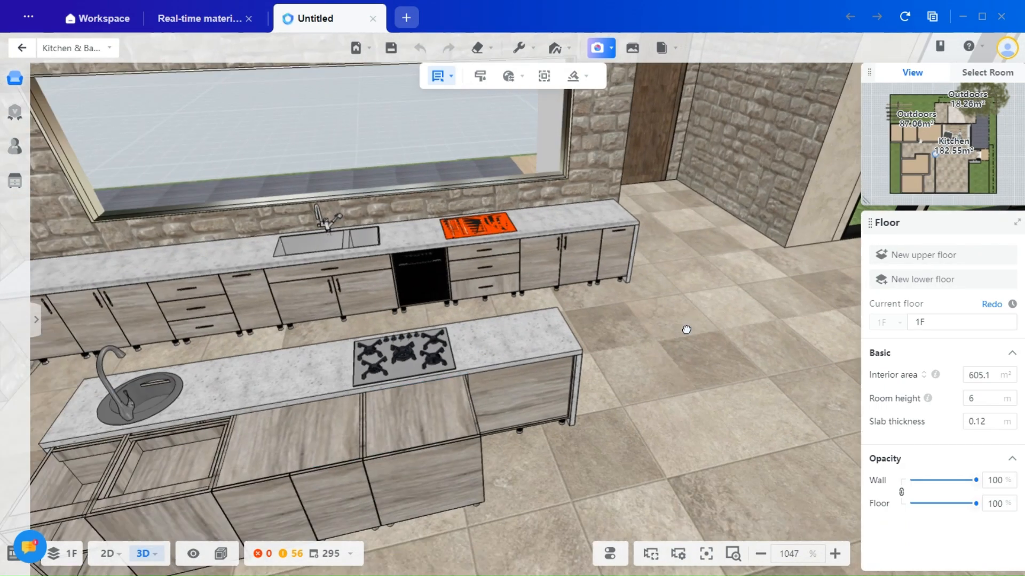
scroll(683, 329, down, 3)
drag(305, 466, 342, 472)
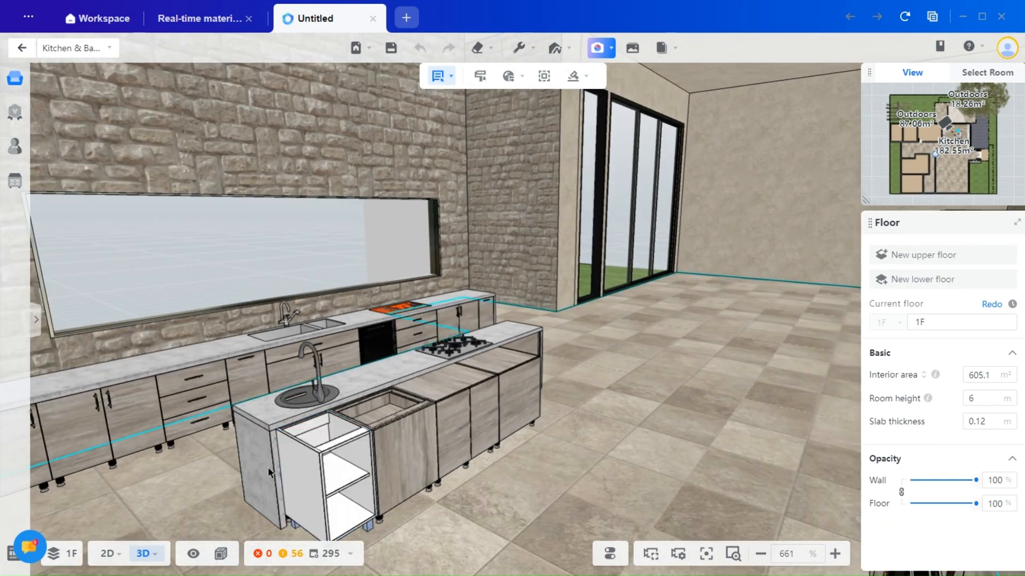
drag(539, 470, 461, 406)
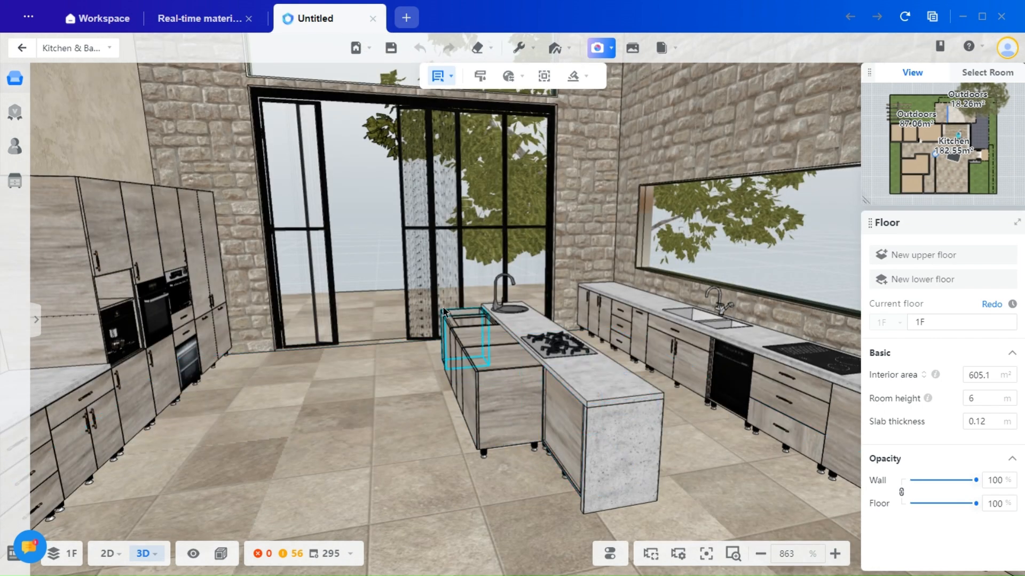
scroll(421, 435, down, 2)
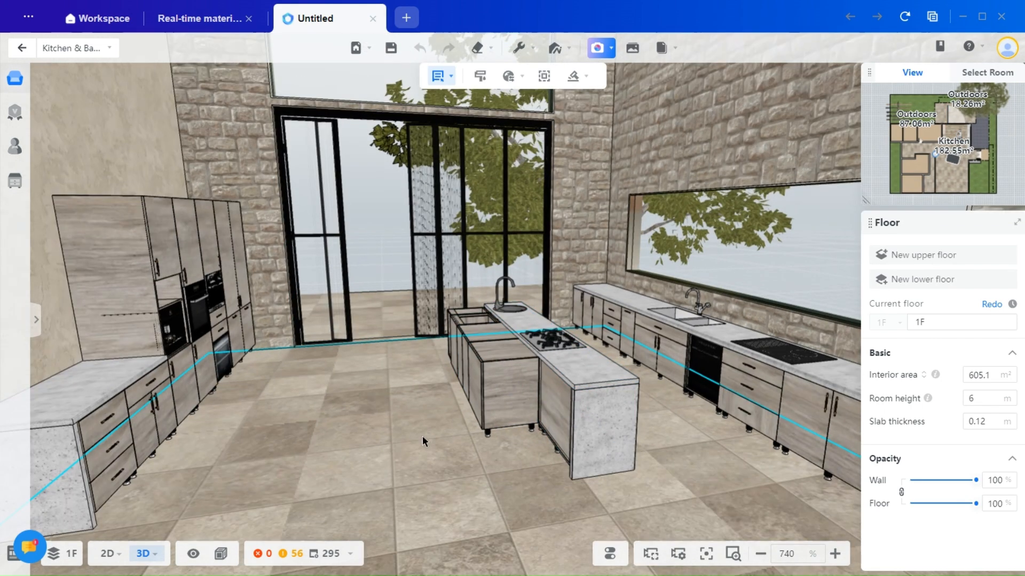
drag(445, 530, 422, 478)
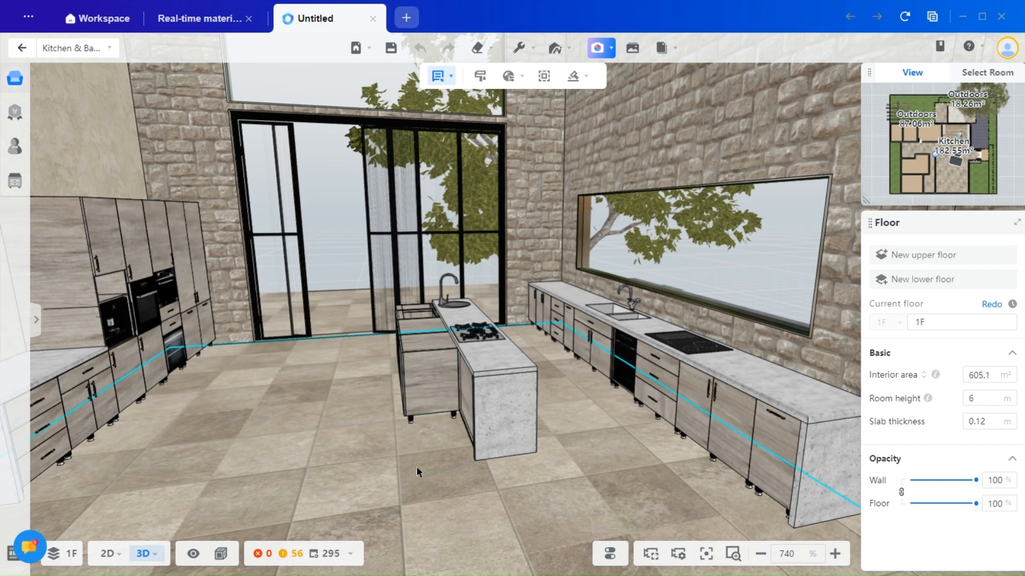
drag(417, 469, 645, 484)
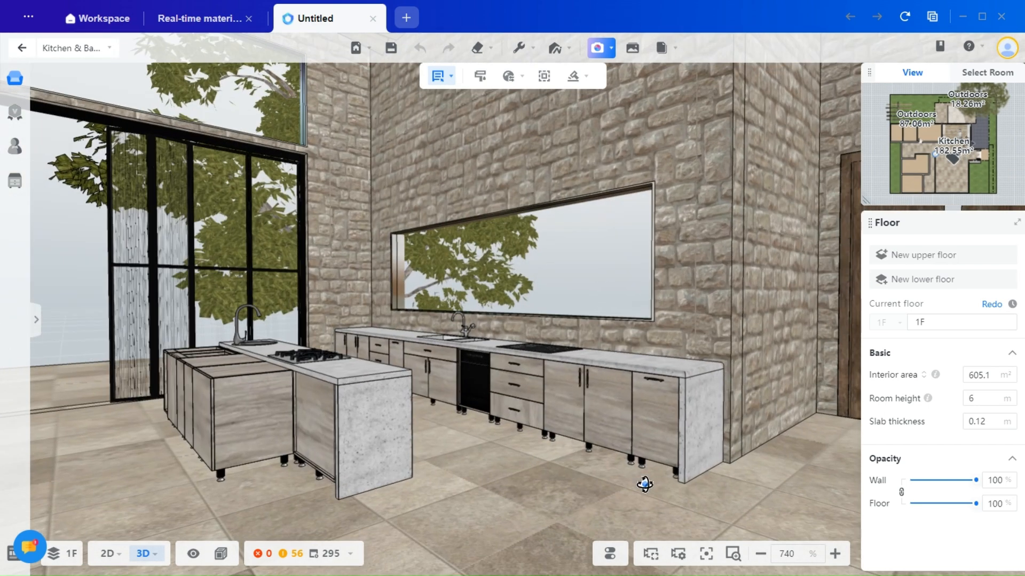
scroll(542, 502, down, 2)
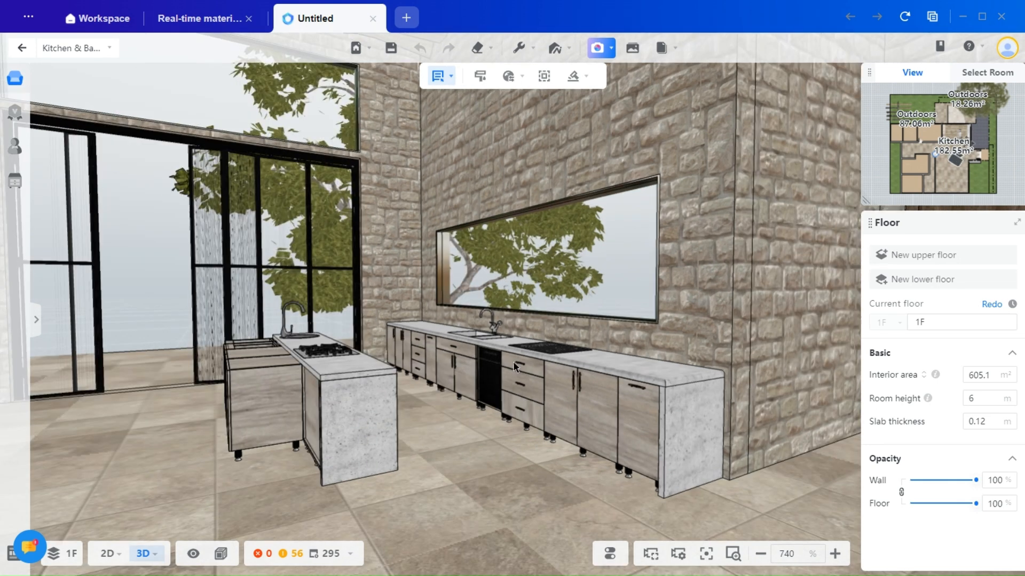
Start generating toekick molding and limit the selection to the row of base cabinets along the window wall.
click(585, 76)
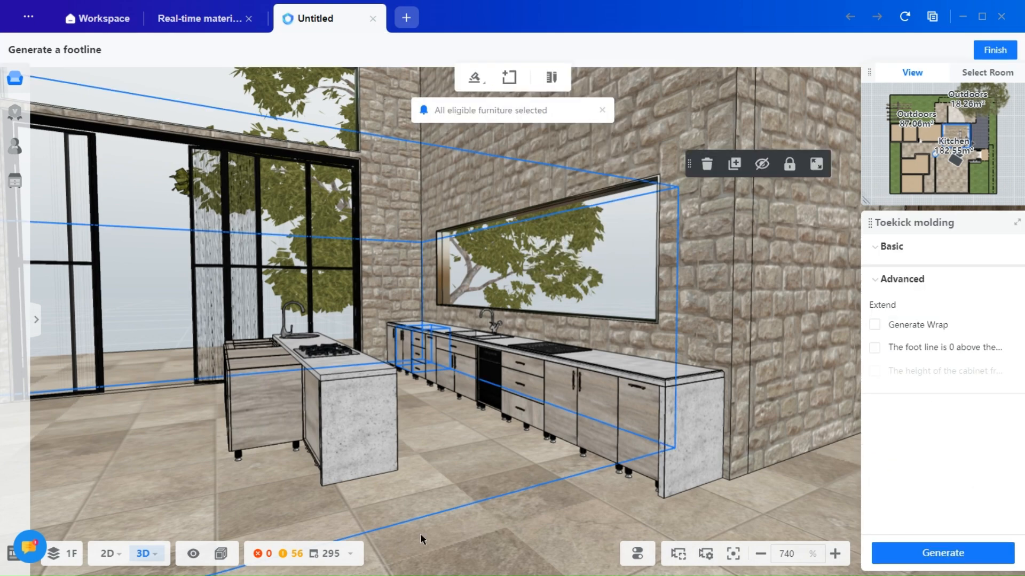
scroll(696, 452, down, 5)
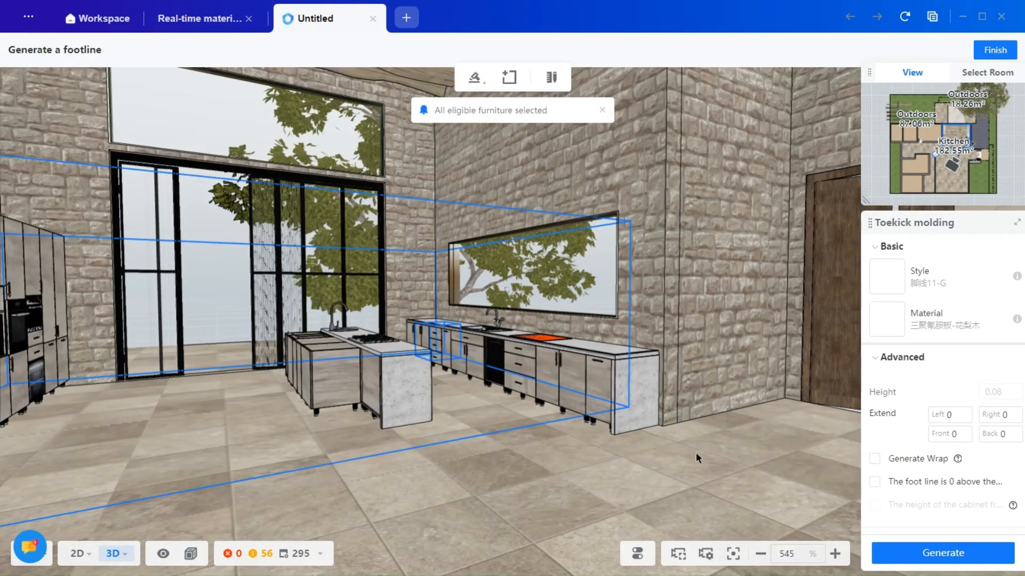
mouse_move(597, 500)
mouse_down()
mouse_move(604, 530)
mouse_move(689, 521)
mouse_move(613, 527)
mouse_move(609, 502)
mouse_up()
click(576, 401)
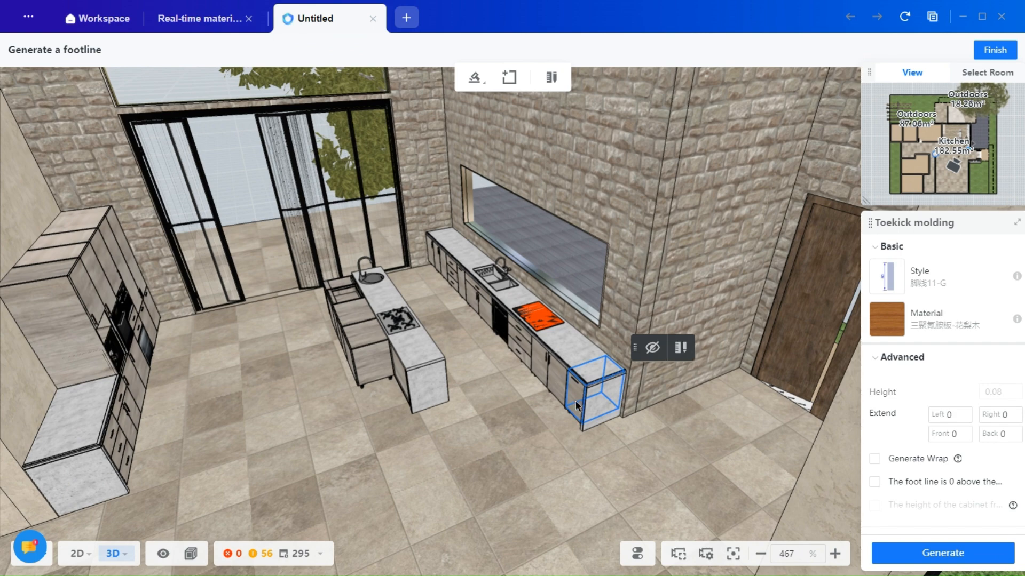
click(519, 345)
scroll(502, 326, up, 5)
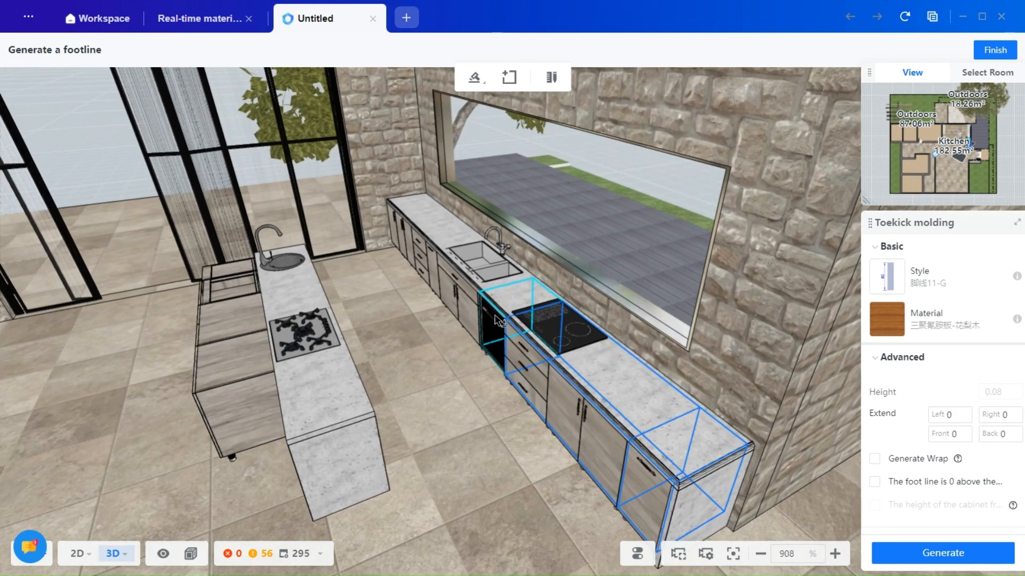
click(465, 277)
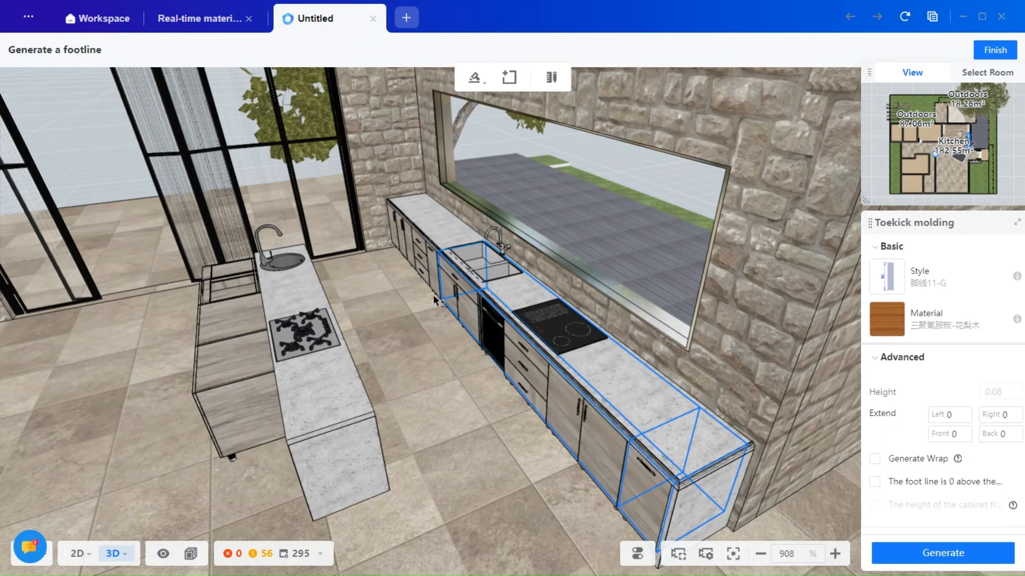
scroll(434, 295, up, 2)
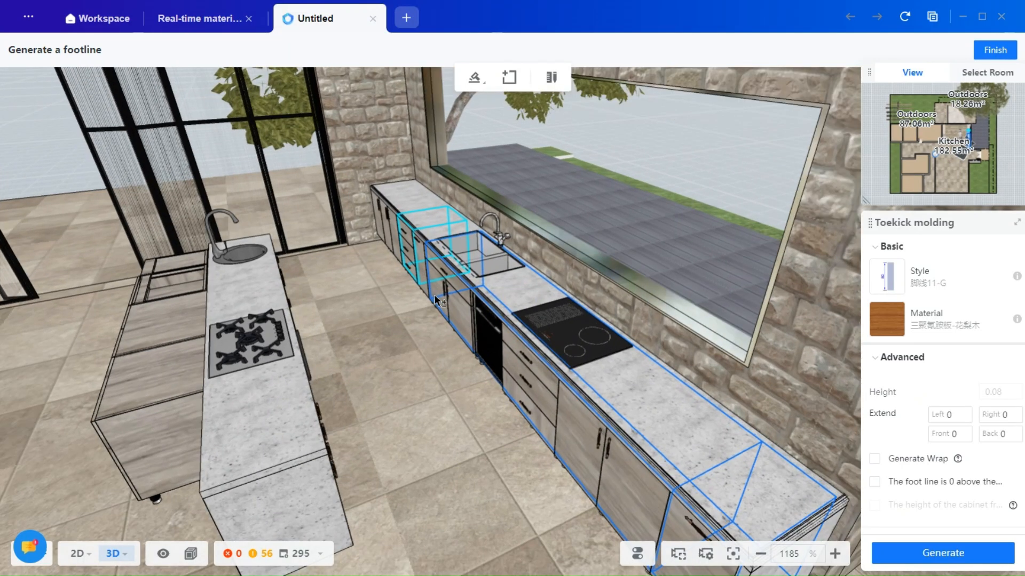
click(412, 245)
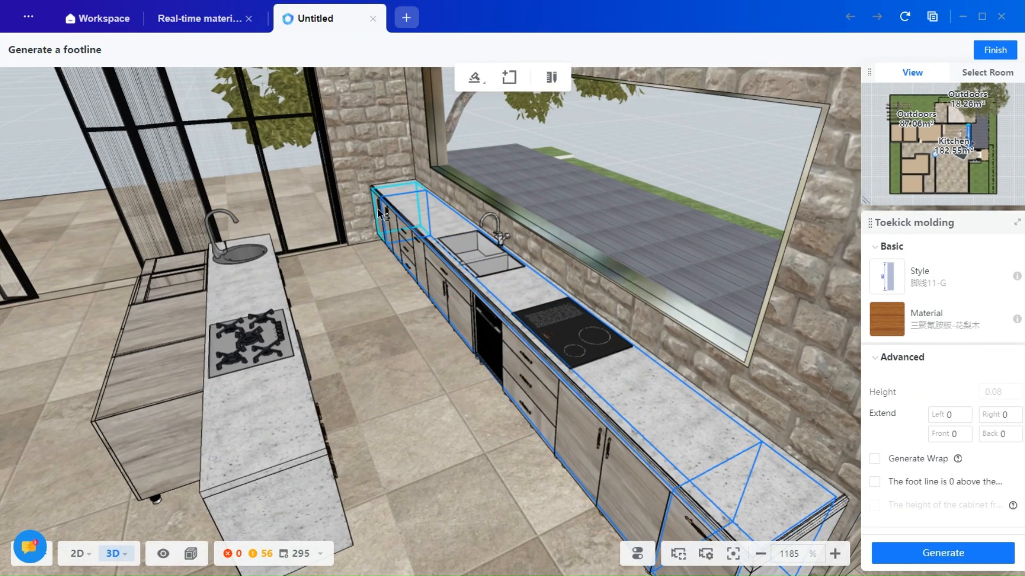
click(379, 210)
click(427, 265)
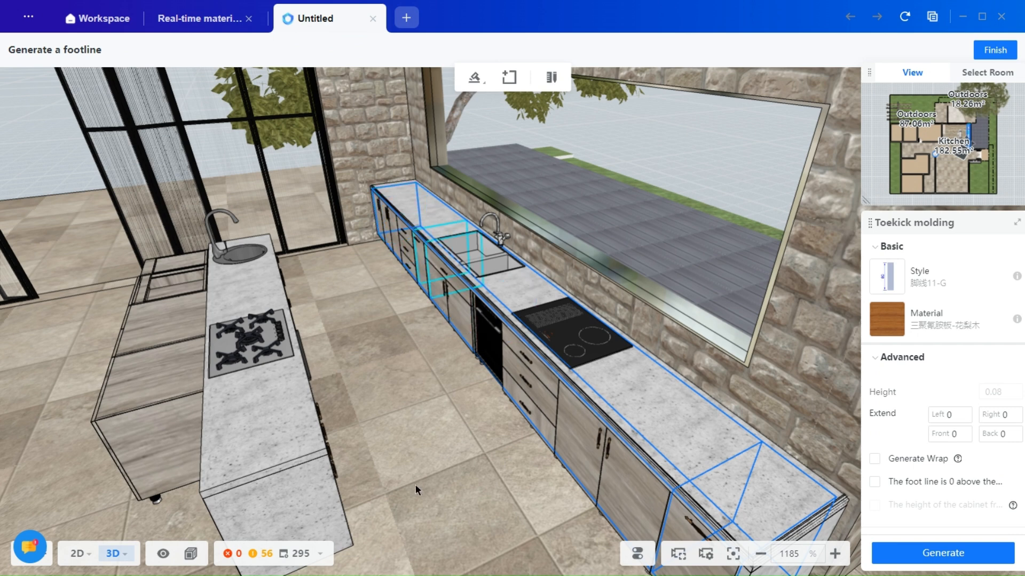
drag(444, 505, 575, 499)
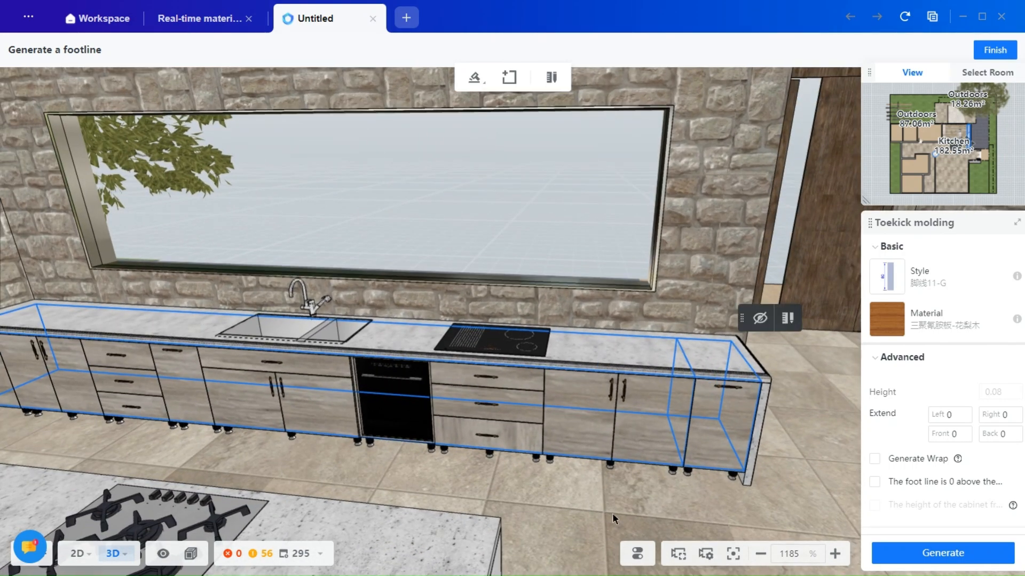
Set the toekick molding style to Toekick Molding 7 from the public catalog.
click(892, 281)
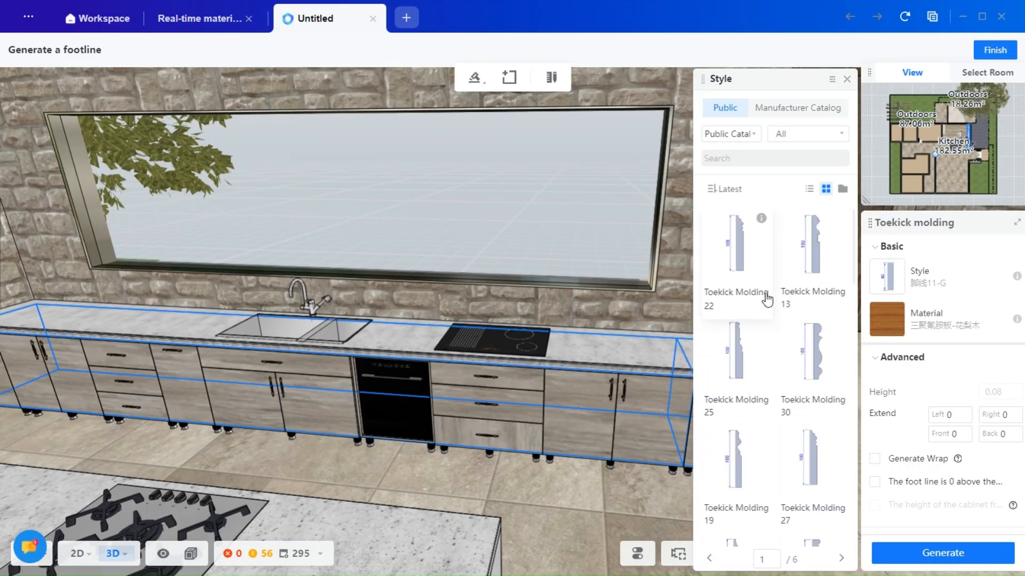
scroll(806, 381, down, 3)
scroll(805, 381, down, 3)
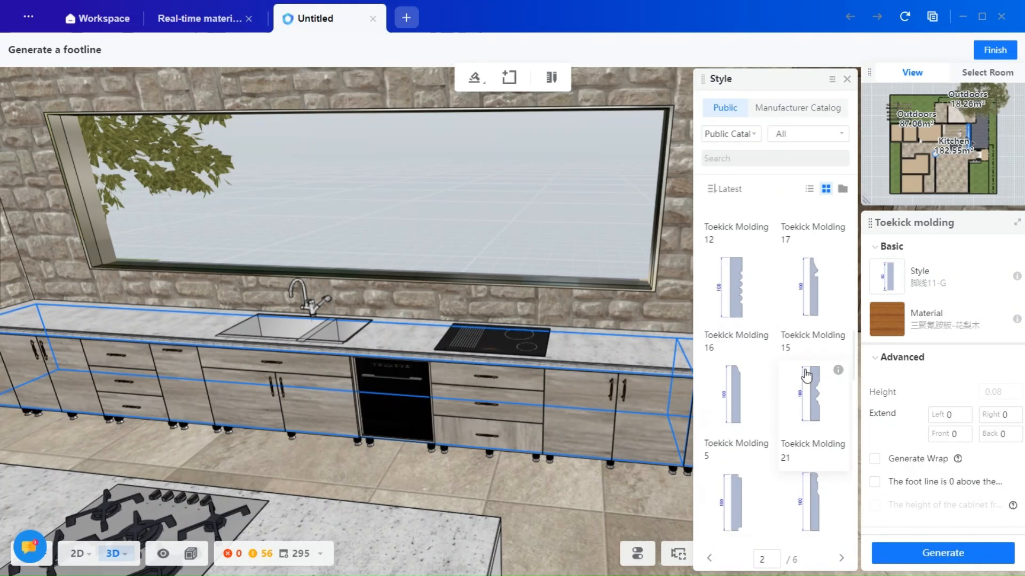
scroll(805, 377, down, 2)
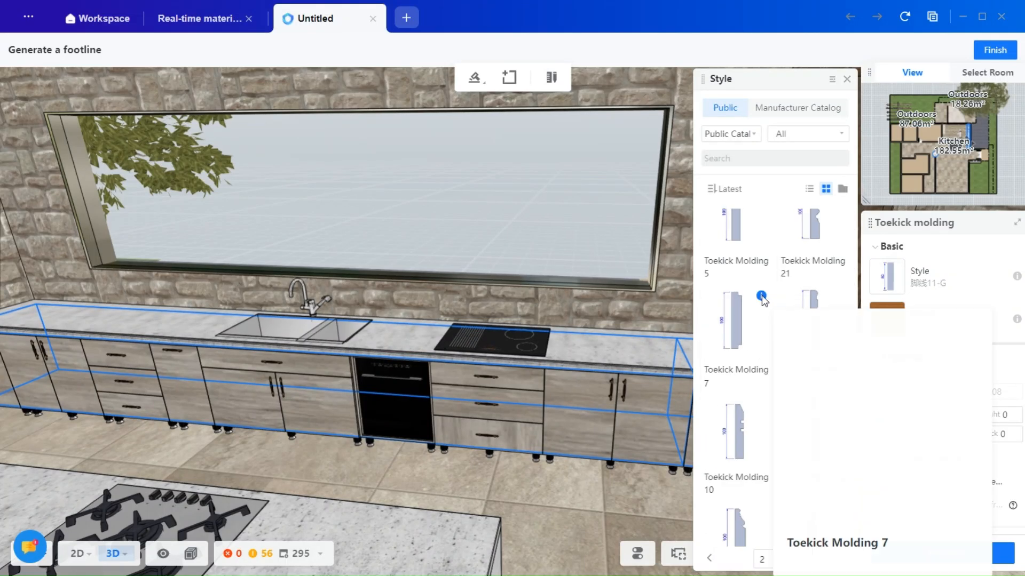
click(750, 313)
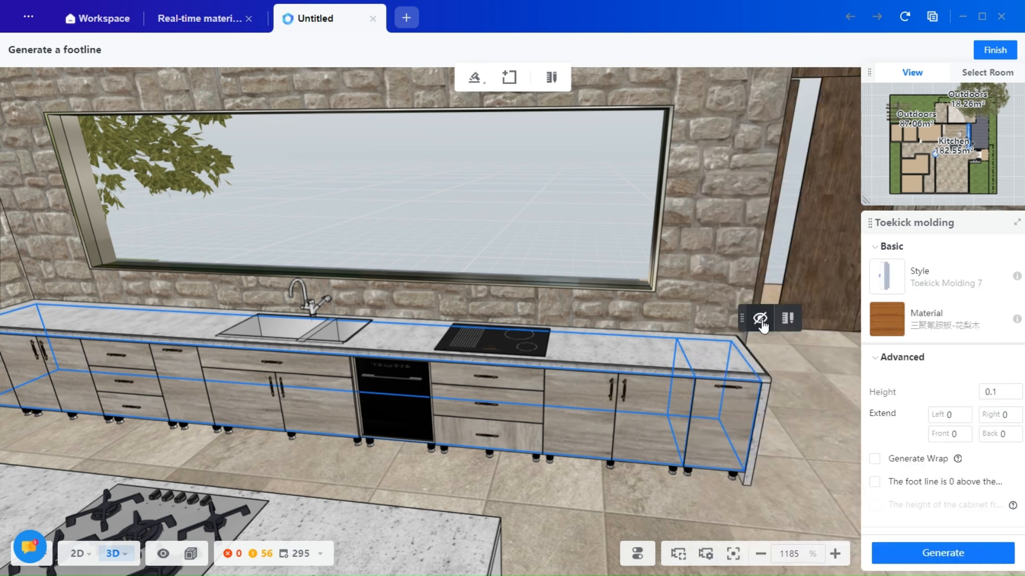
Search the public material catalog for "stone" and set the toekick molding's material to Artificial StoneX-1.
click(888, 322)
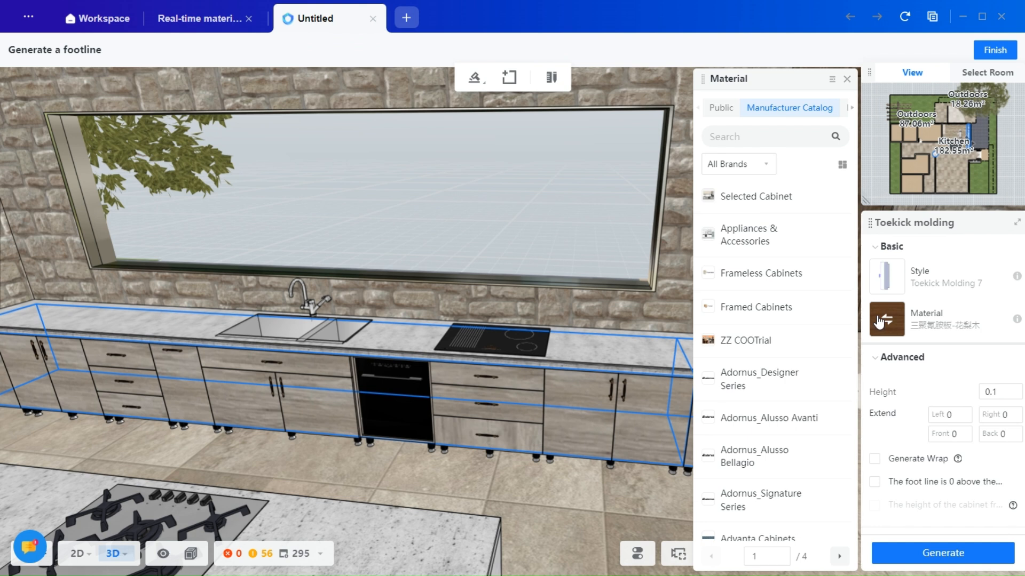
click(721, 107)
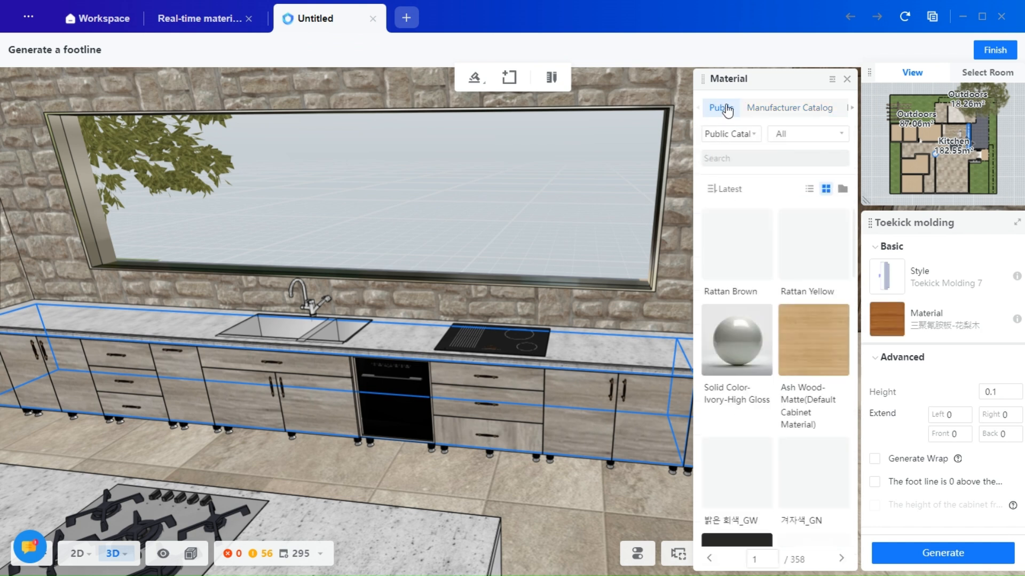
click(780, 158)
click(728, 206)
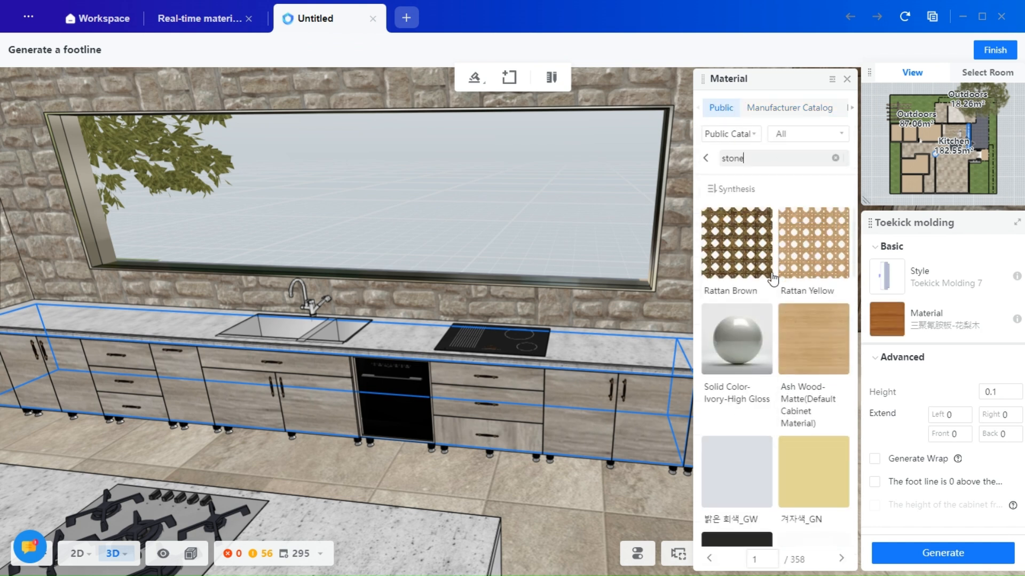
scroll(780, 342, down, 5)
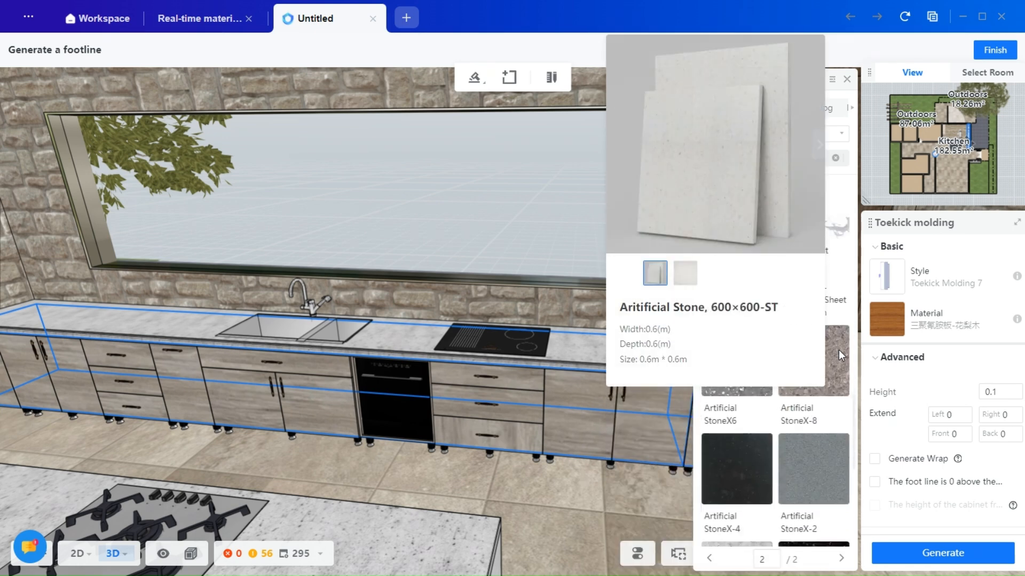
scroll(811, 352, down, 3)
click(736, 296)
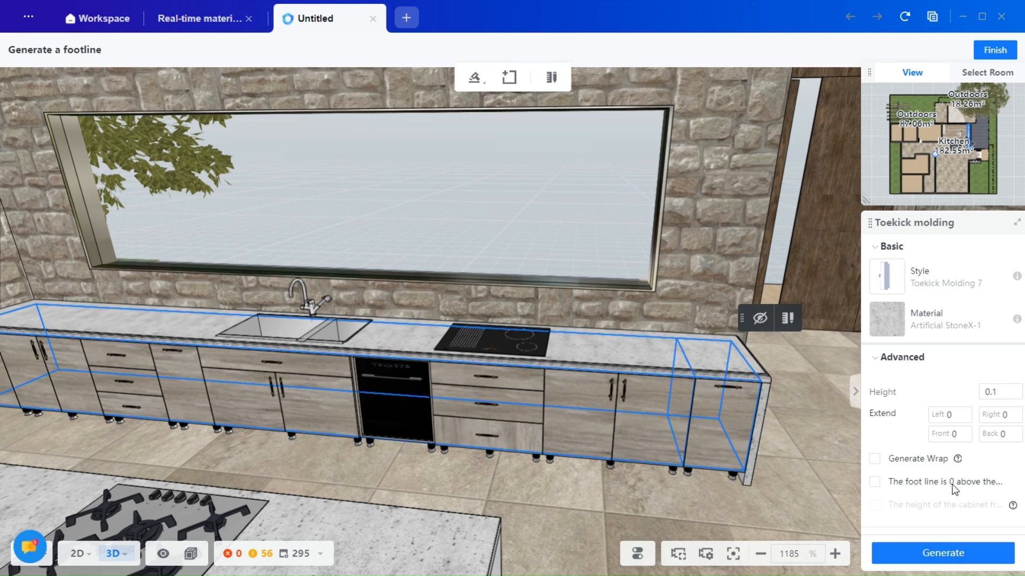
Generate the toekick molding under the window-side cabinet row with Generate Wrap enabled and the foot line set at 0.
mouse_move(958, 460)
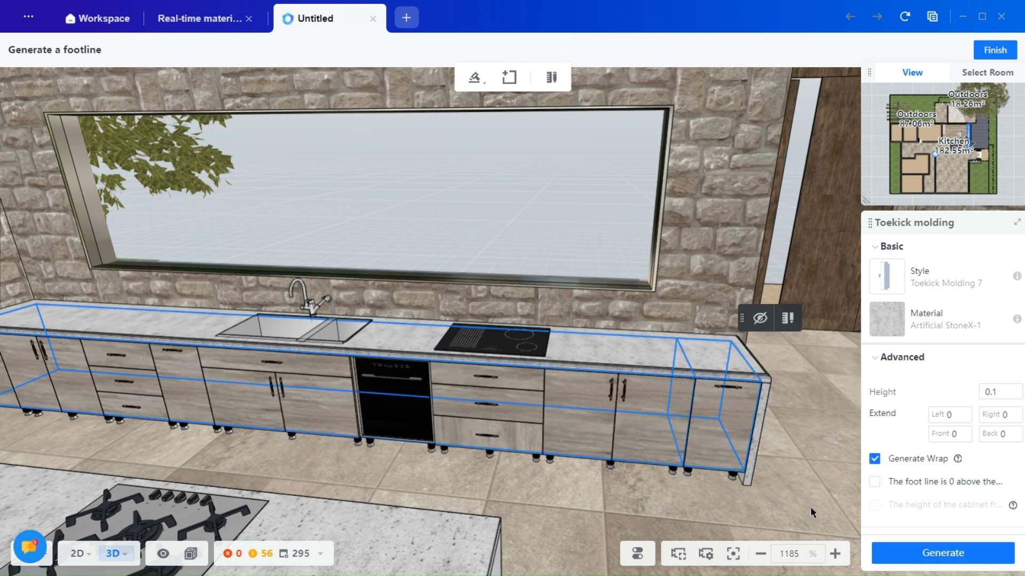
drag(816, 507, 587, 449)
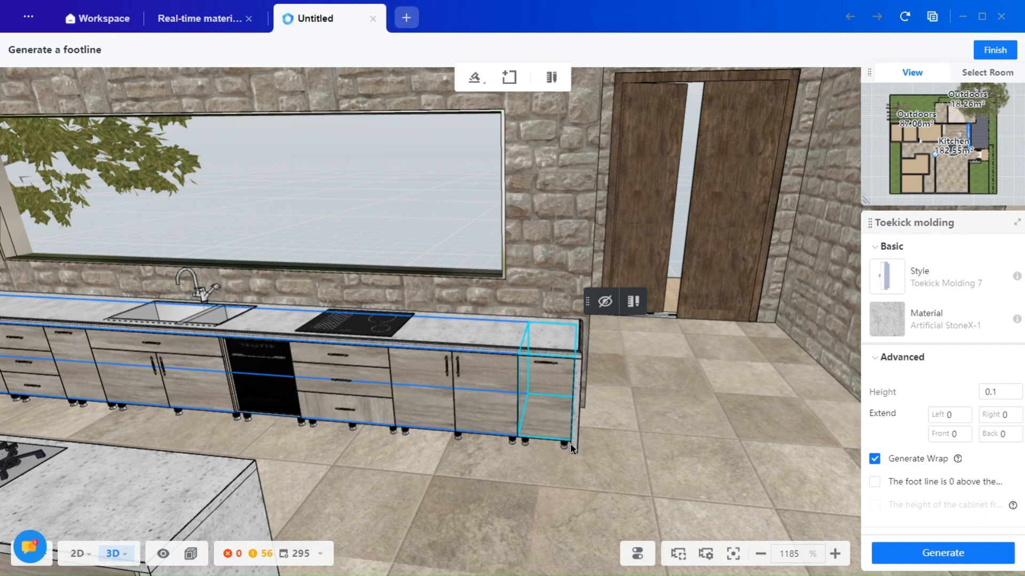
scroll(571, 448, up, 5)
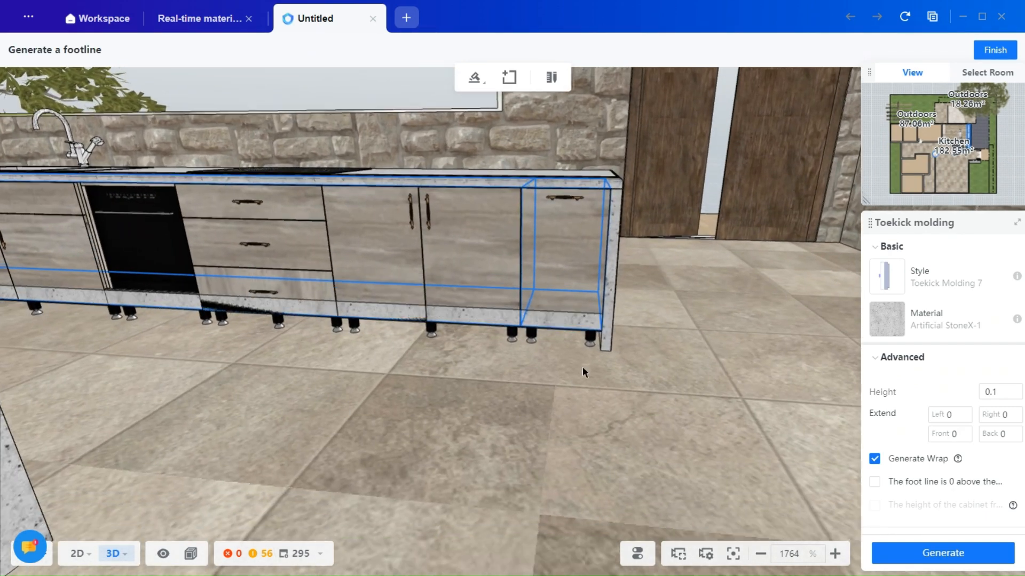
scroll(581, 368, up, 5)
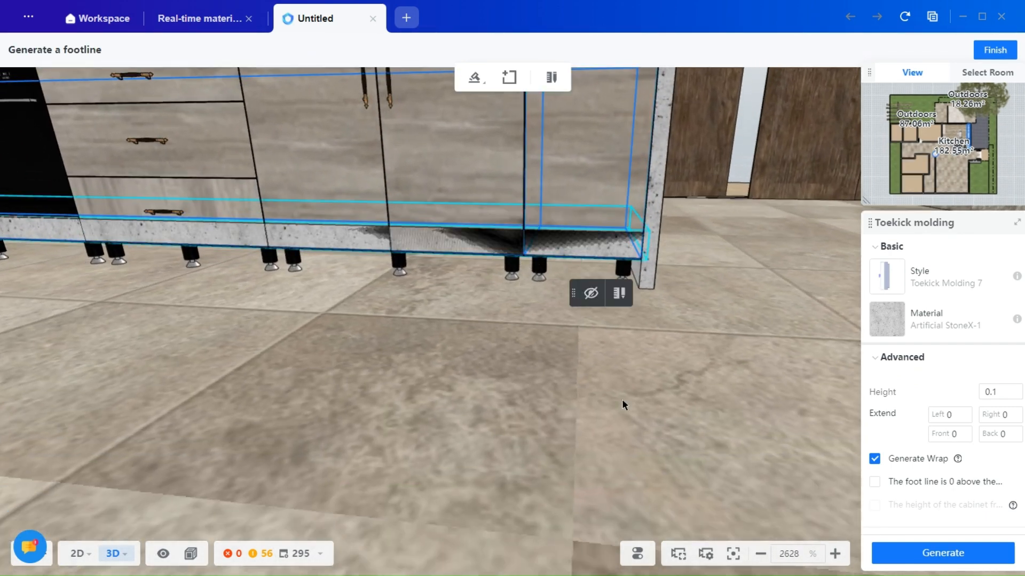
click(875, 483)
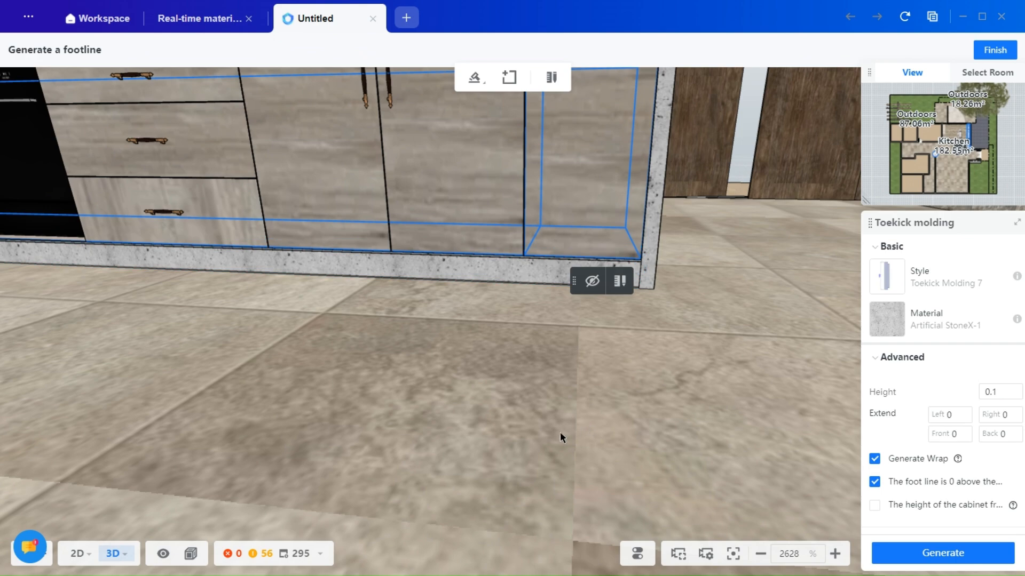
Inspect the toekick molding along the window-side cabinets and where it meets the waterfall edge at the row's end.
drag(559, 433, 524, 437)
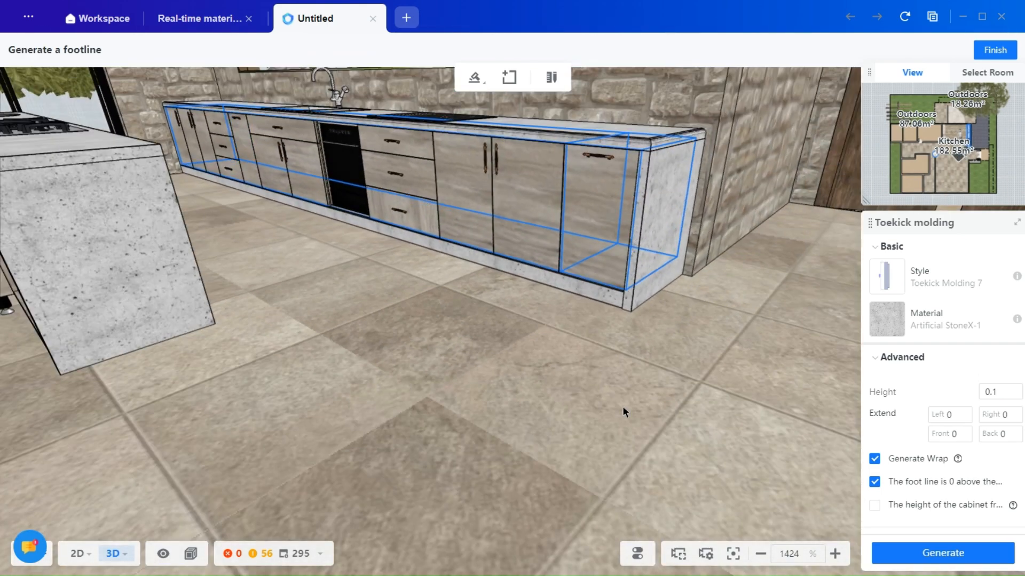
mouse_move(592, 403)
mouse_down()
mouse_move(521, 393)
mouse_move(600, 396)
mouse_up()
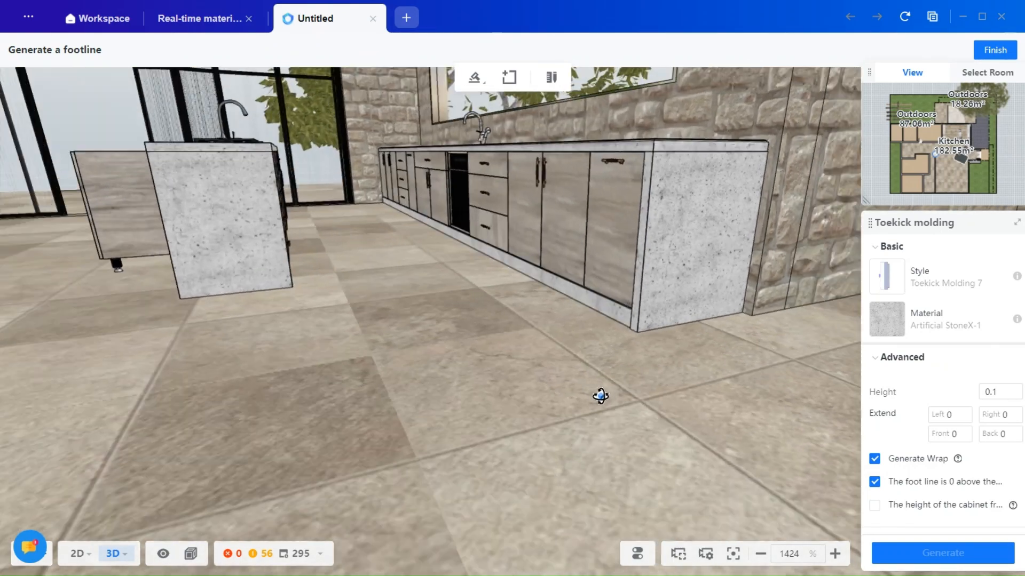
scroll(599, 396, down, 4)
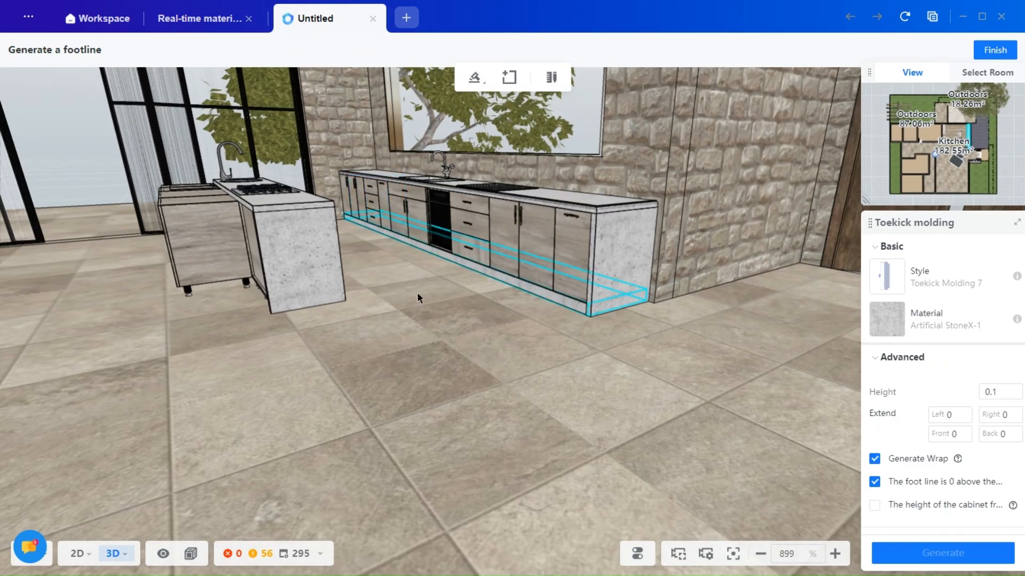
drag(426, 383, 547, 381)
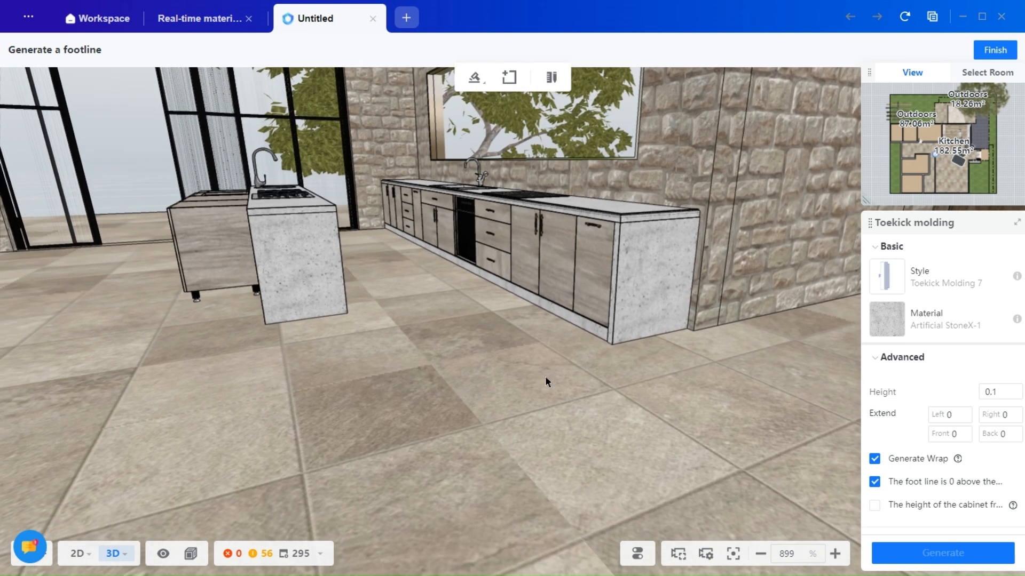
scroll(546, 375, up, 3)
right_drag(595, 412, 423, 395)
scroll(423, 395, up, 1)
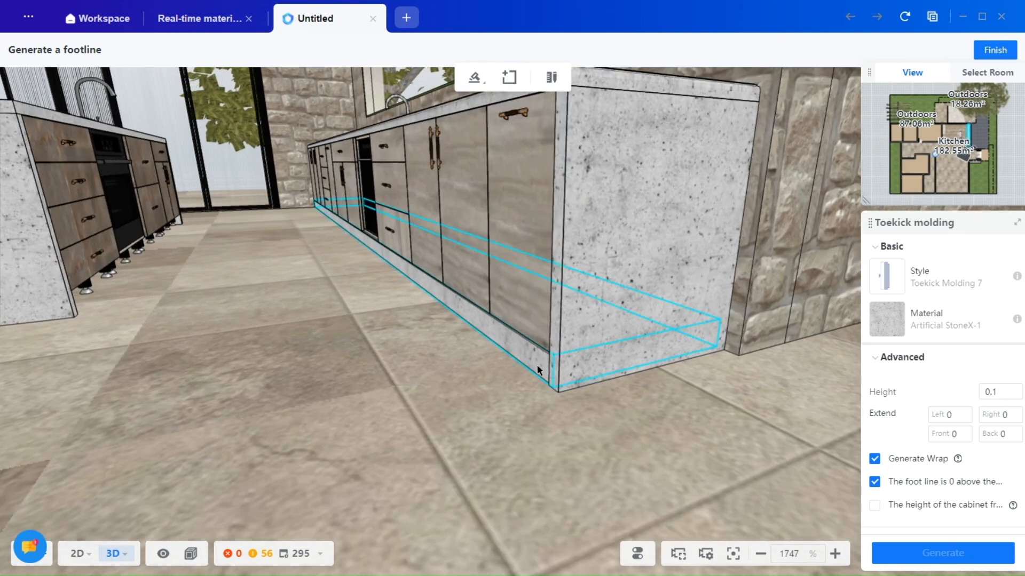
Try front extensions of -0.1 and 0.2 on the window-side toekick molding and regenerate it.
click(537, 369)
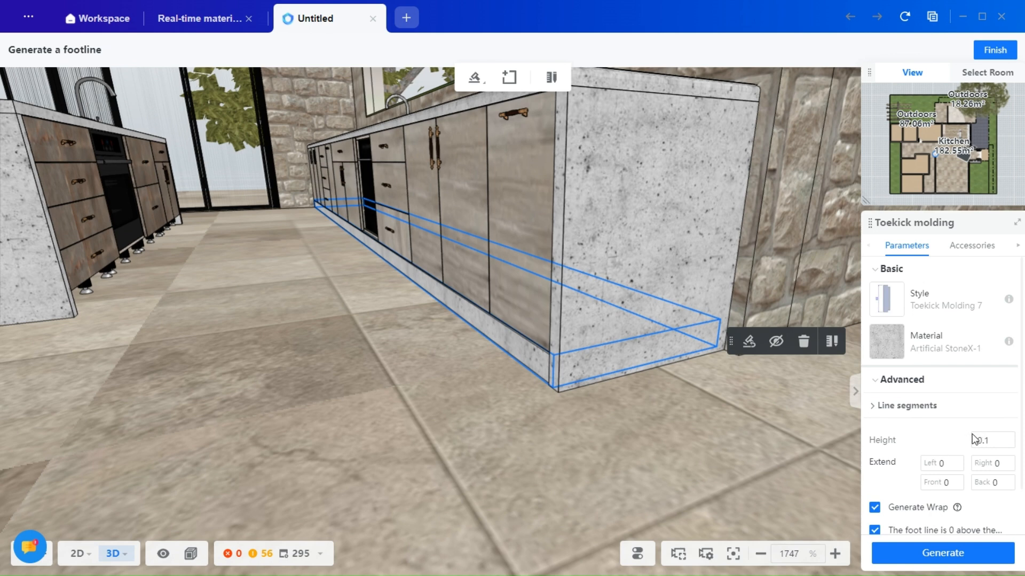
scroll(973, 439, down, 1)
click(883, 352)
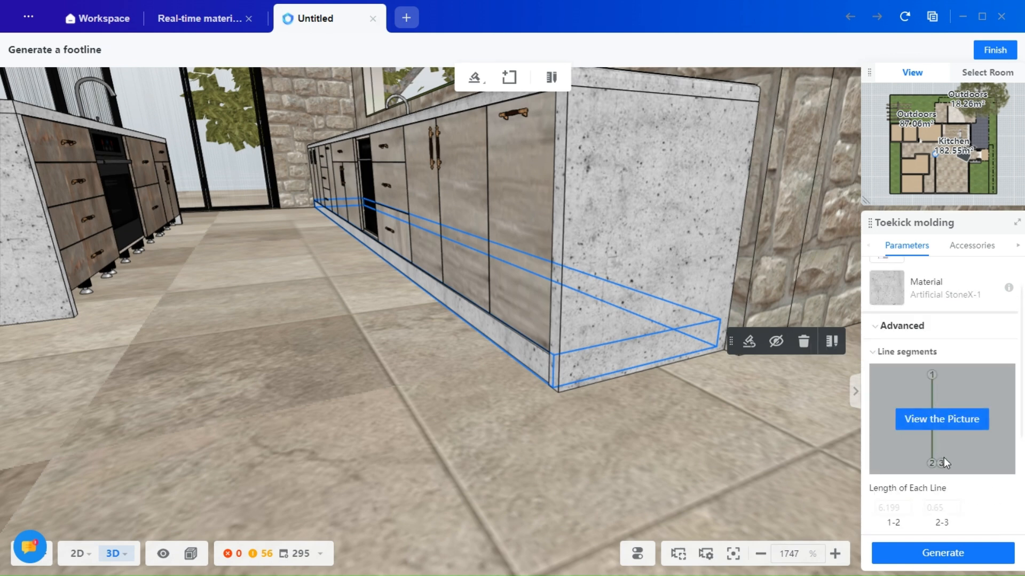
click(879, 352)
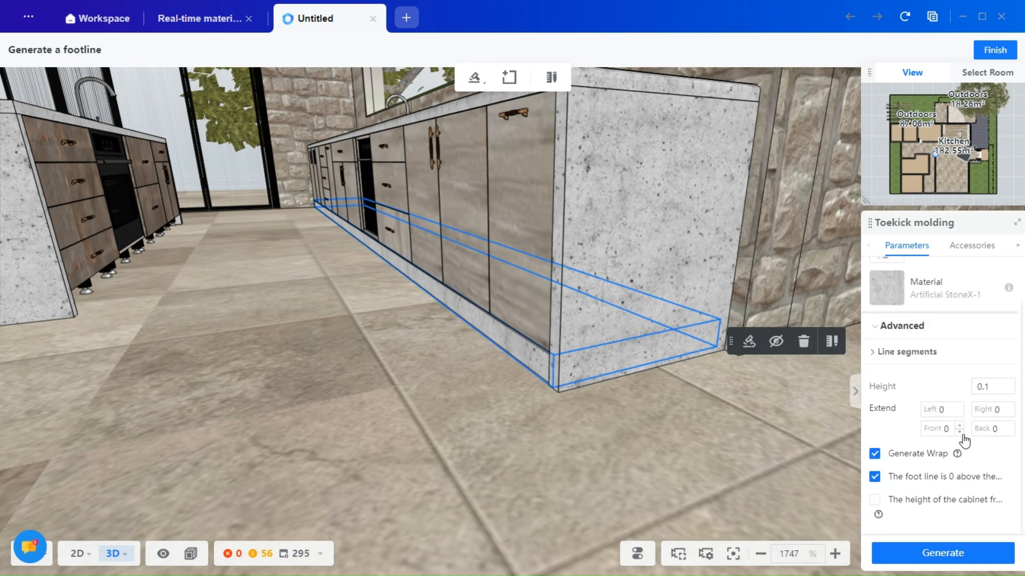
click(959, 432)
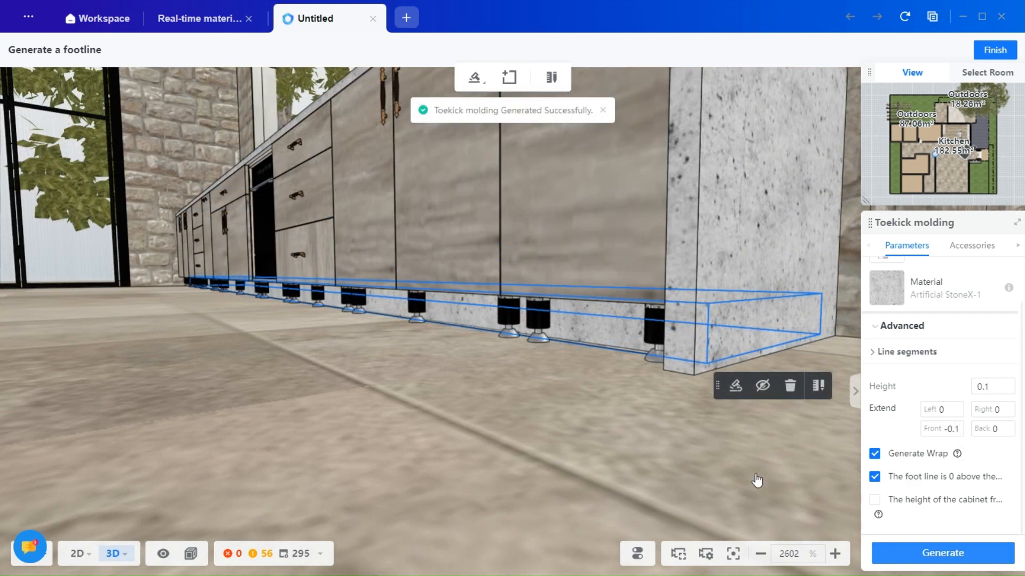
right_drag(634, 403, 771, 406)
right_drag(472, 477, 418, 474)
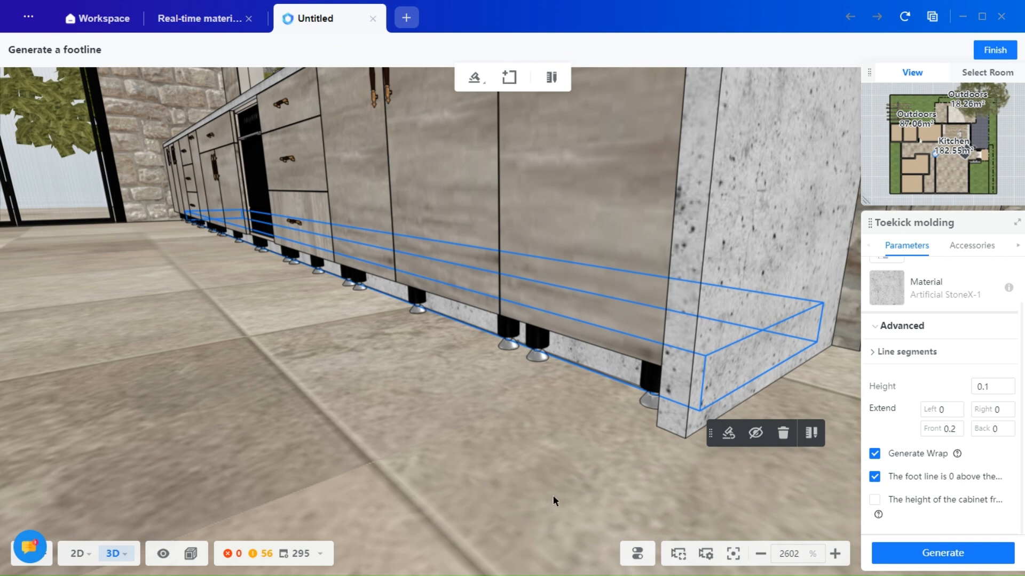
Set the window-side toekick molding's front extension back to 0 and regenerate it.
click(959, 433)
click(960, 433)
click(953, 554)
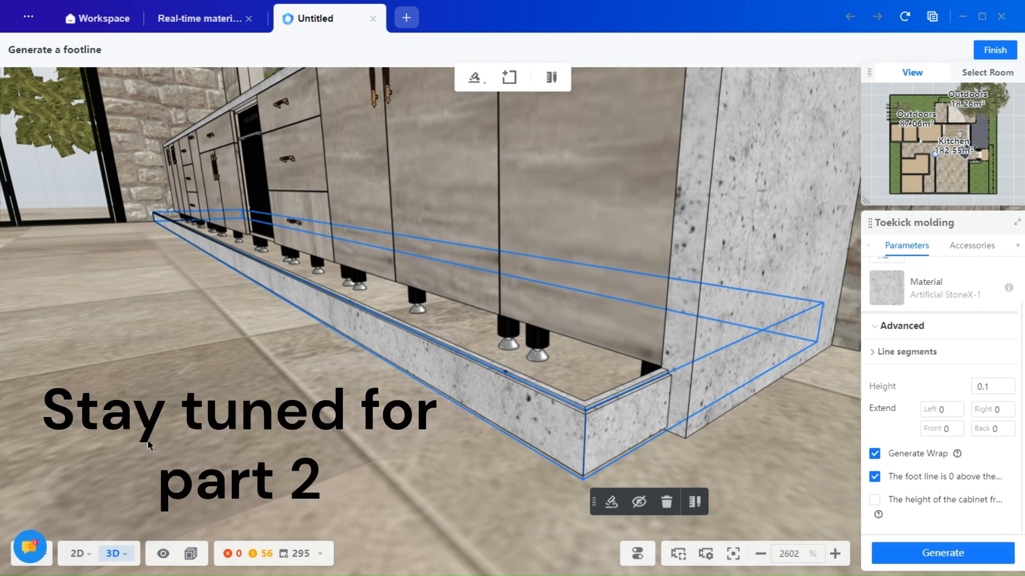
Deselect the window-side toekick molding and select the island's drawer cabinet beside its waterfall edge.
scroll(285, 351, down, 3)
scroll(285, 352, down, 6)
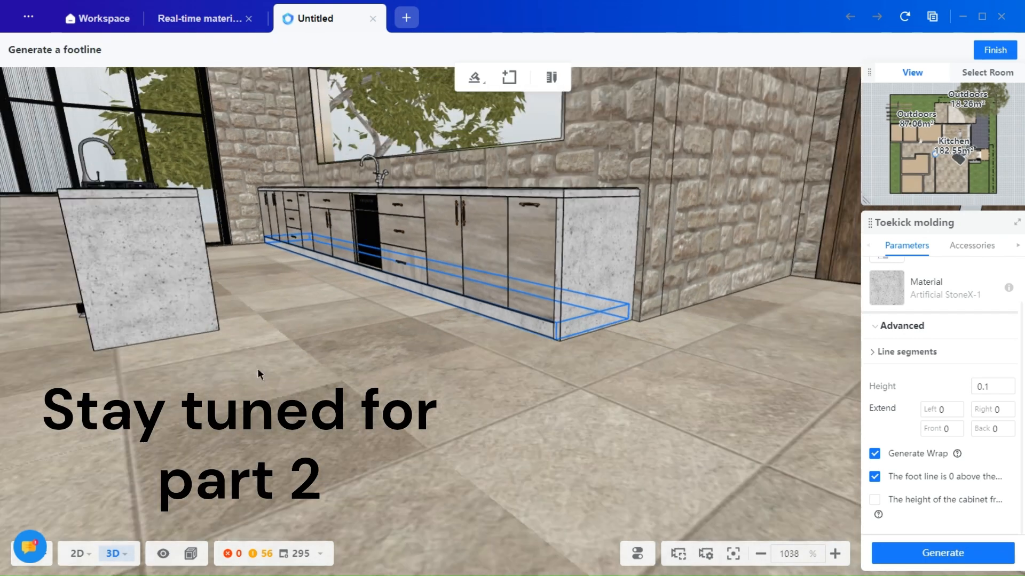
click(201, 403)
drag(304, 401, 346, 302)
drag(322, 364, 475, 275)
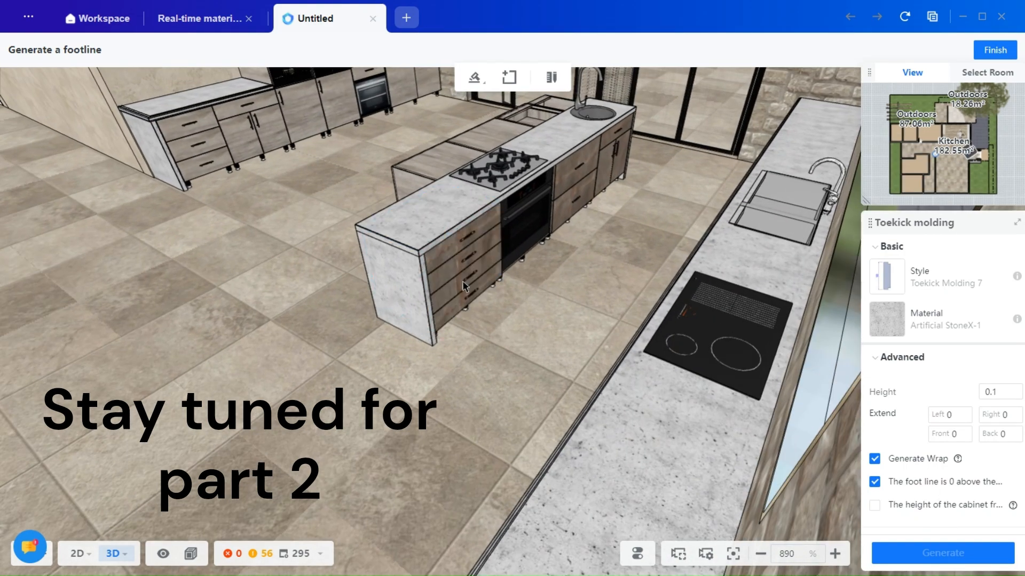
click(463, 287)
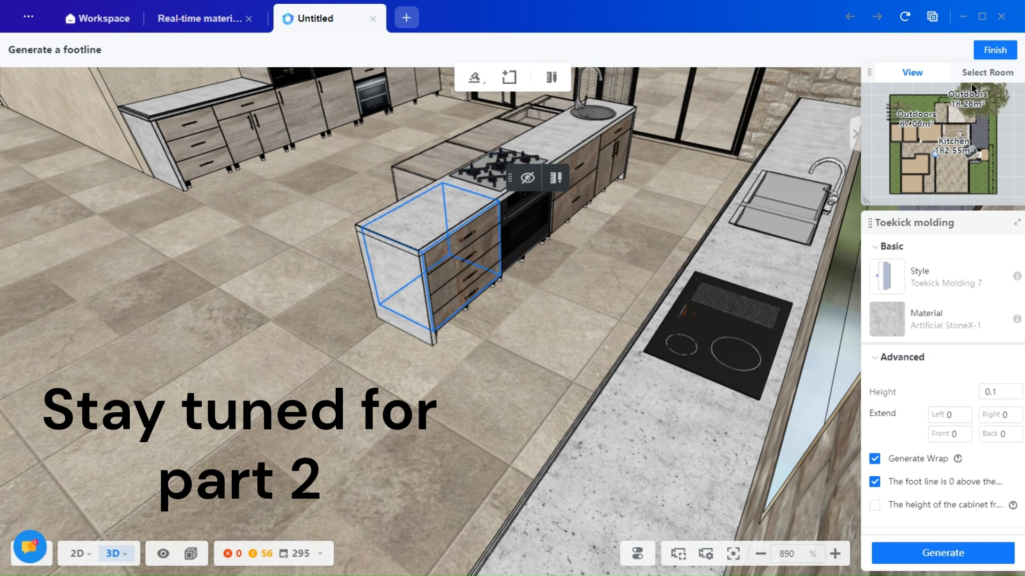